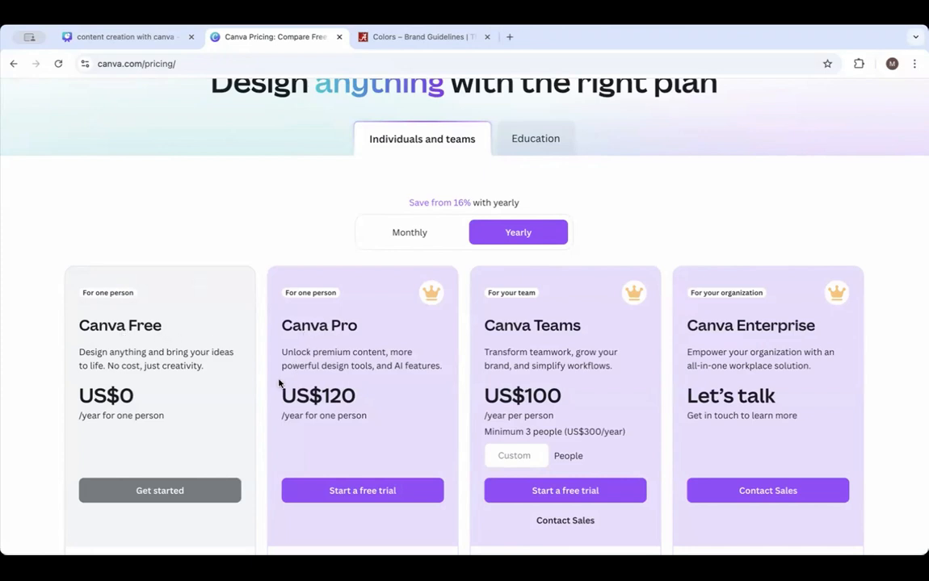
Compare the yearly prices and included features of the Canva Free, Pro, Teams and Enterprise plans.
{"action": "scroll", "coordinate": [179, 360], "scroll_direction": "down", "scroll_amount": 1}
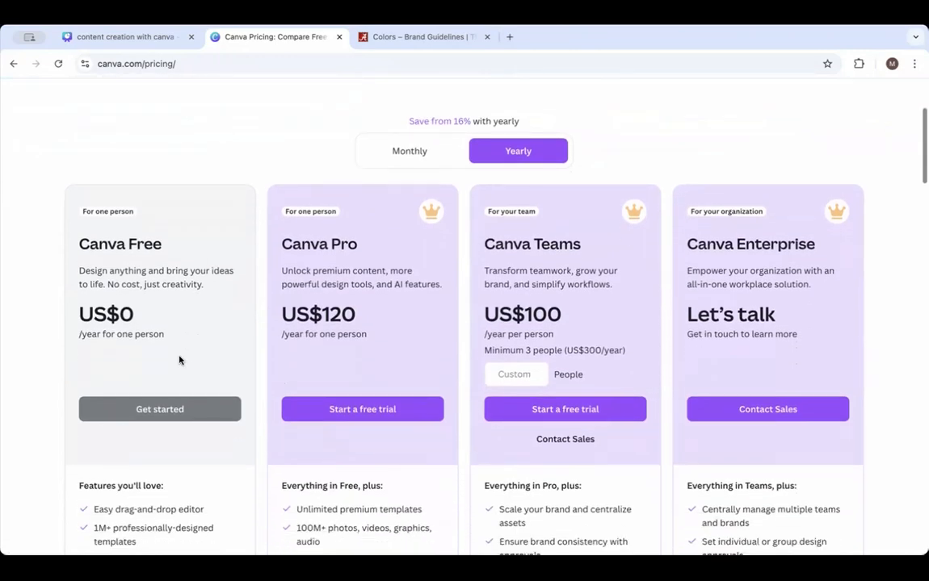
{"action": "scroll", "coordinate": [179, 360], "scroll_direction": "down", "scroll_amount": 1}
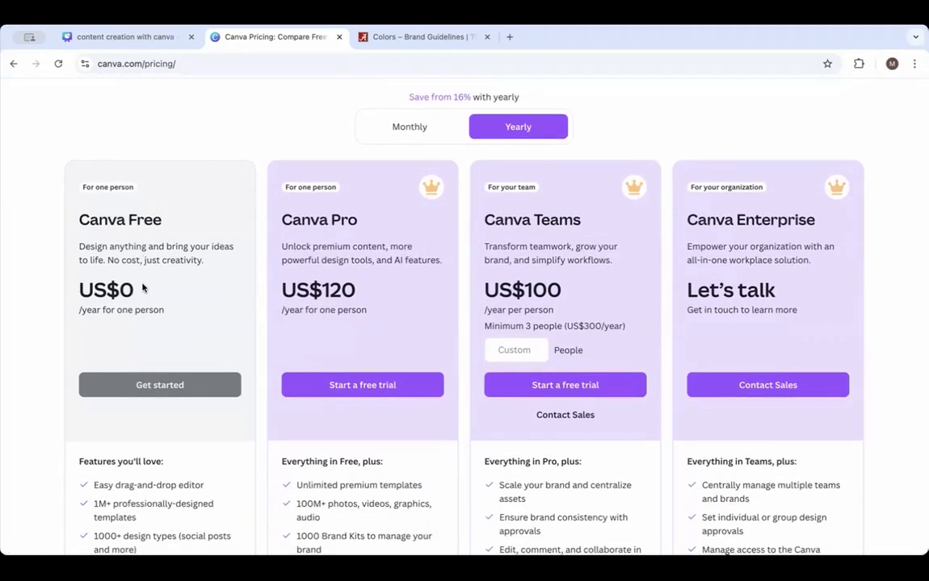
{"action": "scroll", "coordinate": [146, 371], "scroll_direction": "down", "scroll_amount": 1}
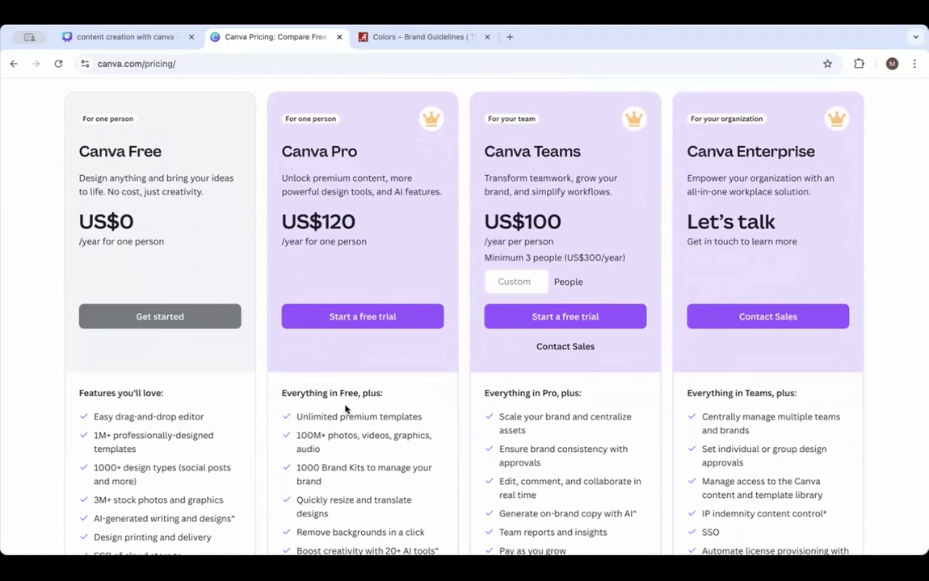
{"action": "scroll", "coordinate": [345, 409], "scroll_direction": "down", "scroll_amount": 2}
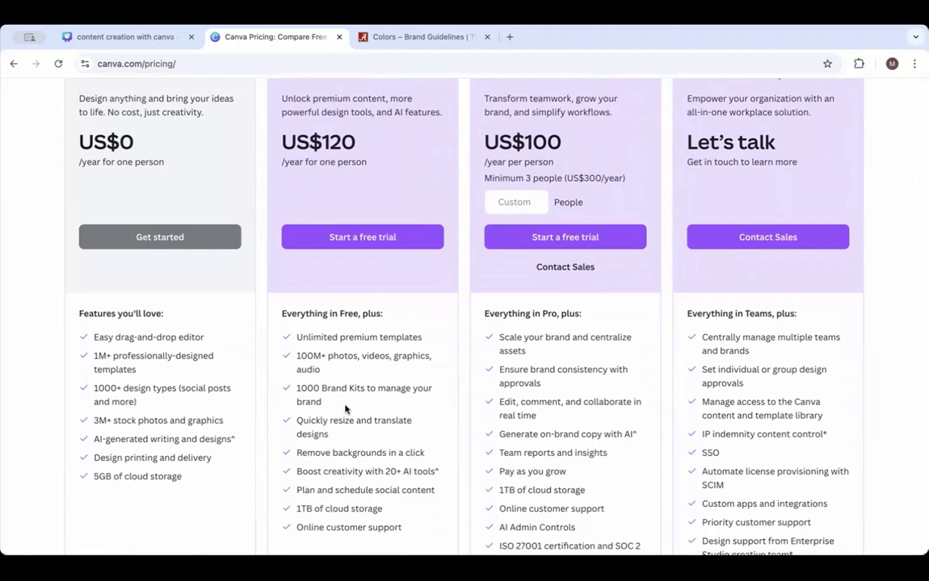
{"action": "scroll", "coordinate": [345, 409], "scroll_direction": "up", "scroll_amount": 3}
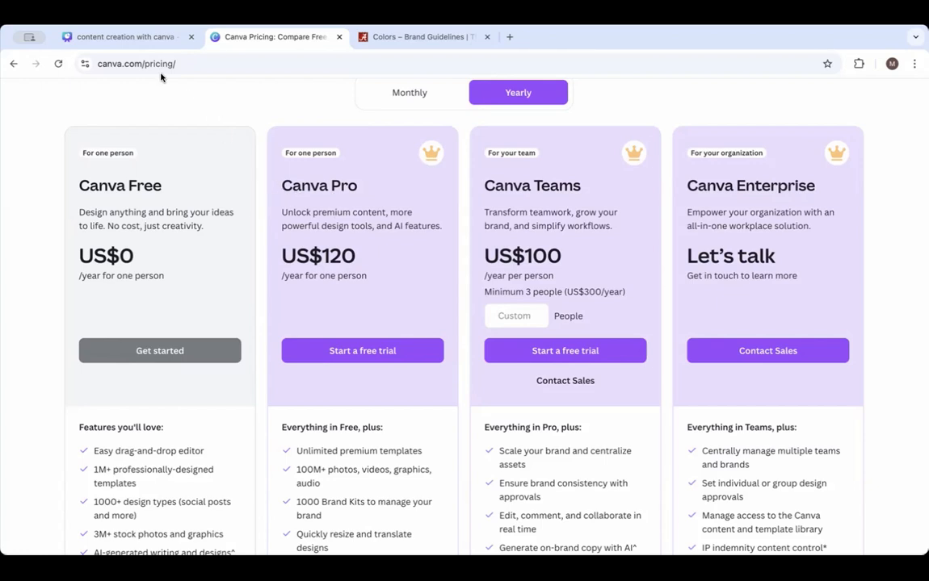
Switch to the open "content creation with canva" design and go from there to the Canva home page.
{"action": "left_click", "coordinate": [140, 42]}
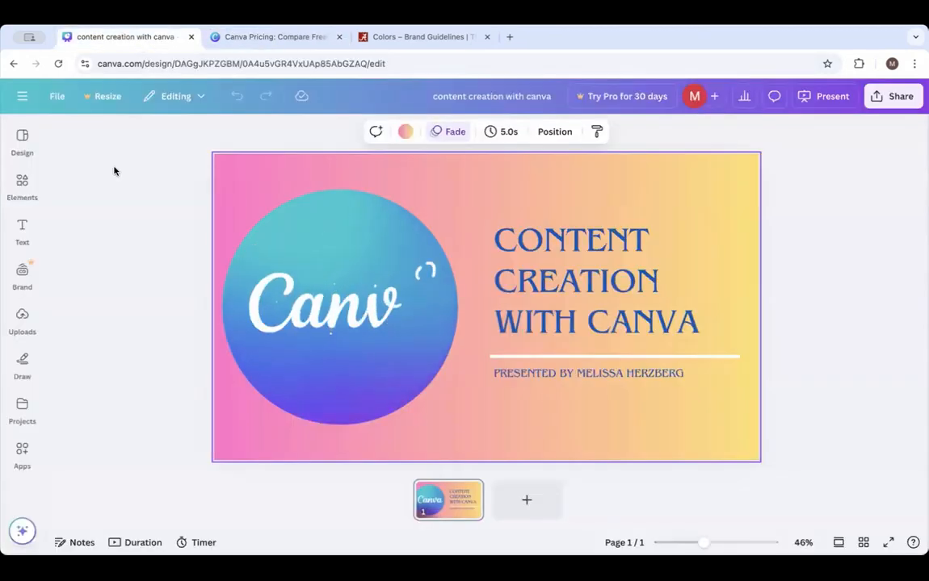
{"action": "left_click", "coordinate": [21, 98]}
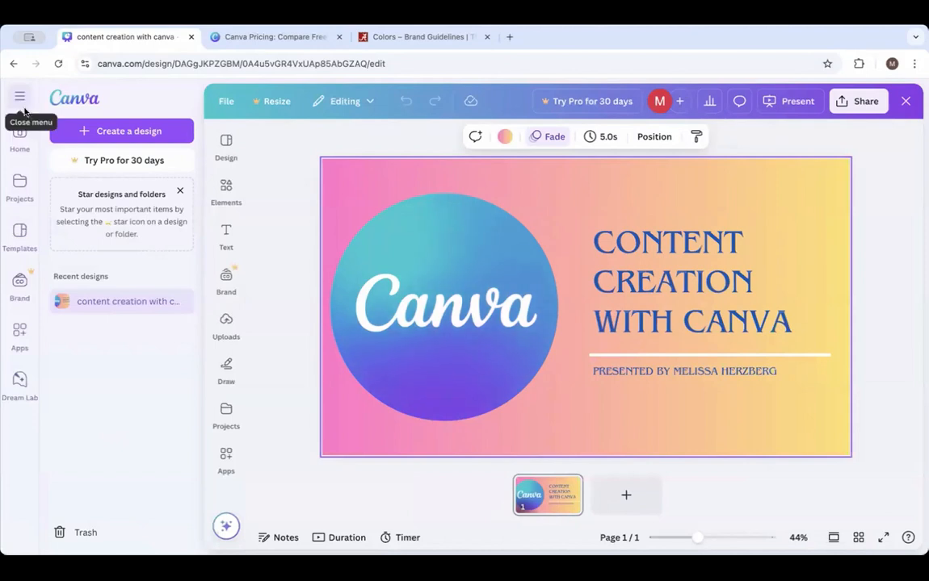
{"action": "left_click", "coordinate": [19, 132]}
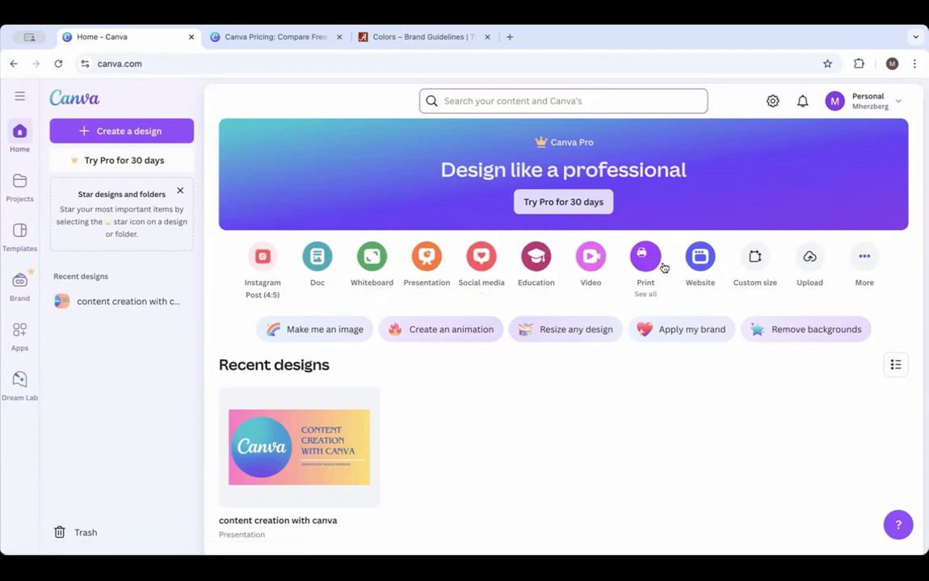
Browse the full list of design types, including the further Marketing and promotion and Personal and event planning formats.
{"action": "left_click", "coordinate": [864, 258]}
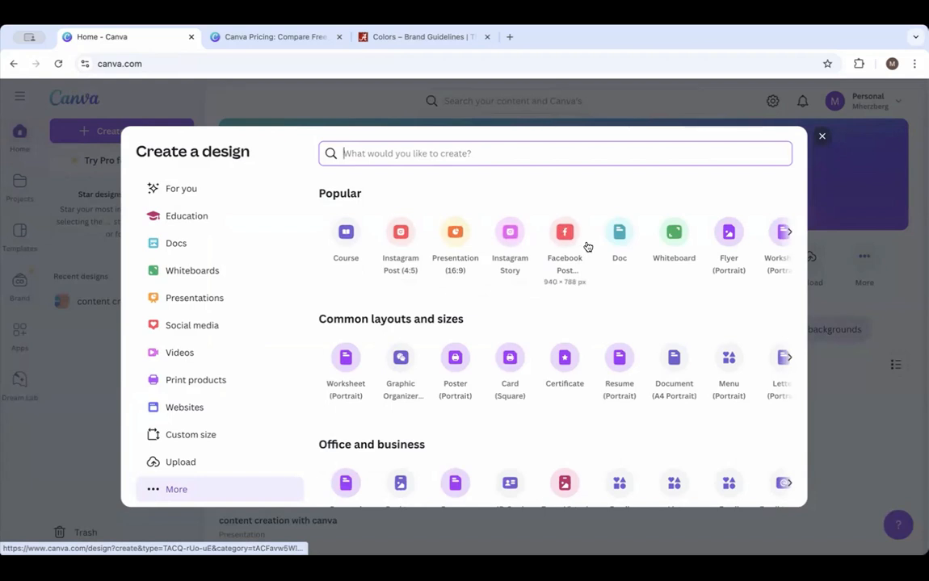
{"action": "scroll", "coordinate": [701, 257], "scroll_direction": "down", "scroll_amount": 1}
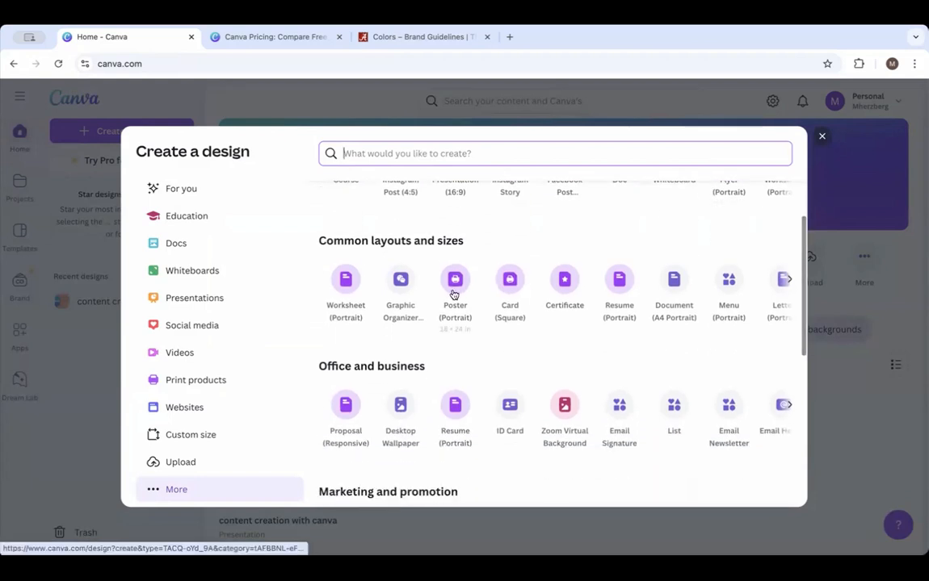
{"action": "scroll", "coordinate": [638, 319], "scroll_direction": "down", "scroll_amount": 1}
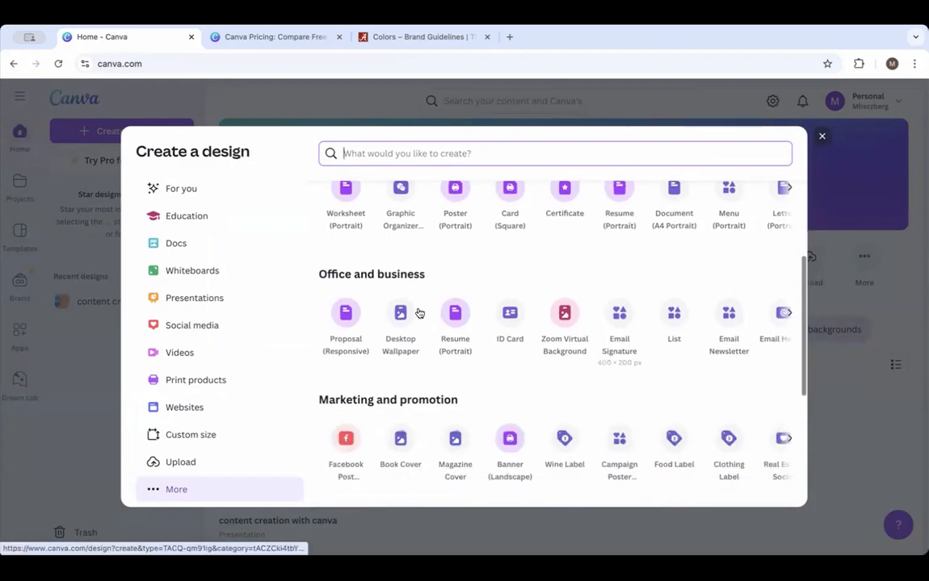
{"action": "scroll", "coordinate": [570, 336], "scroll_direction": "down", "scroll_amount": 2}
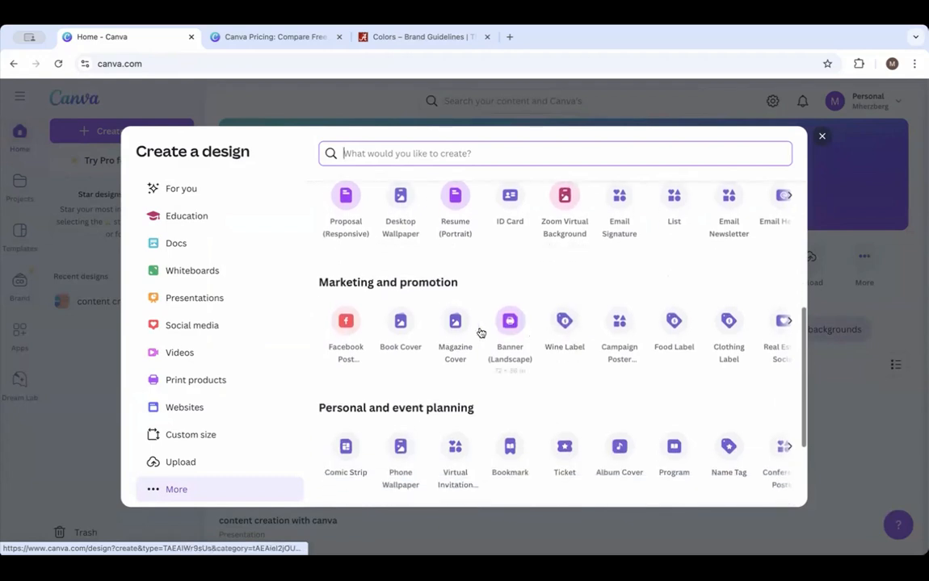
{"action": "scroll", "coordinate": [576, 343], "scroll_direction": "down", "scroll_amount": 1}
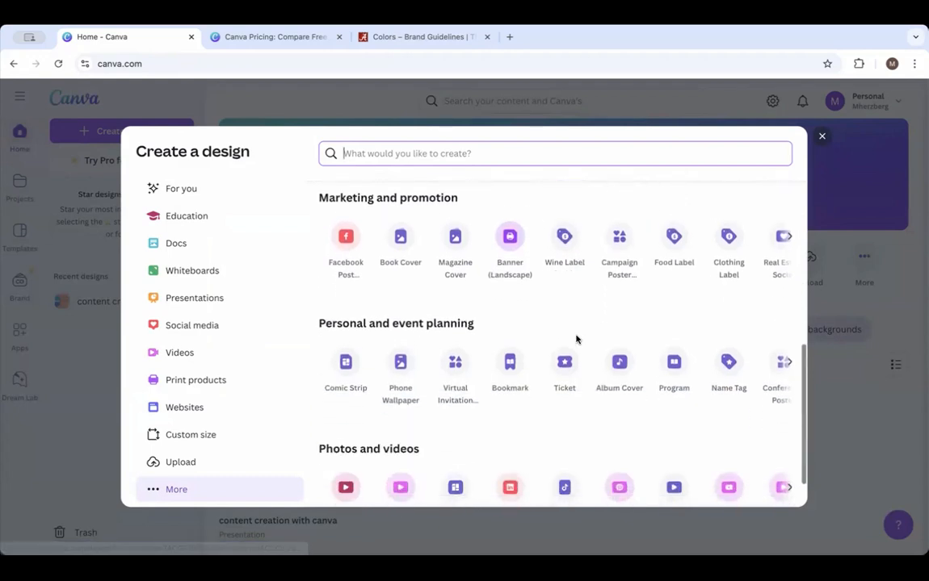
{"action": "scroll", "coordinate": [516, 376], "scroll_direction": "down", "scroll_amount": 1}
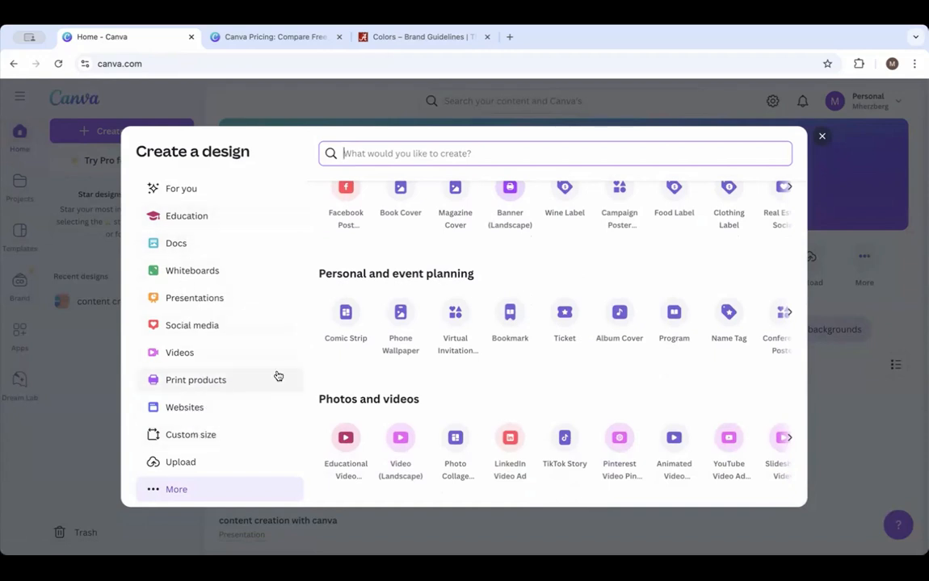
{"action": "scroll", "coordinate": [560, 363], "scroll_direction": "up", "scroll_amount": 2}
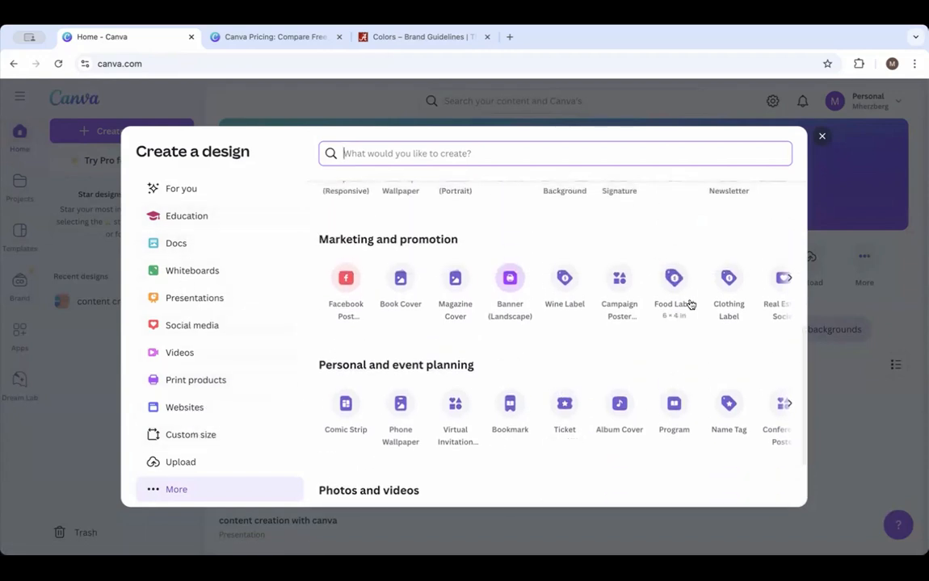
{"action": "left_click", "coordinate": [788, 280]}
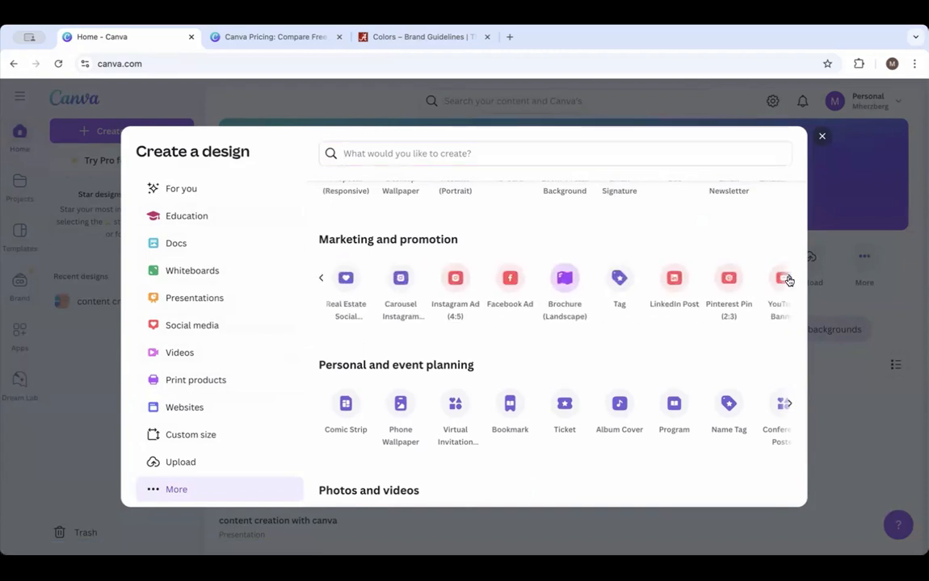
{"action": "left_click", "coordinate": [788, 279]}
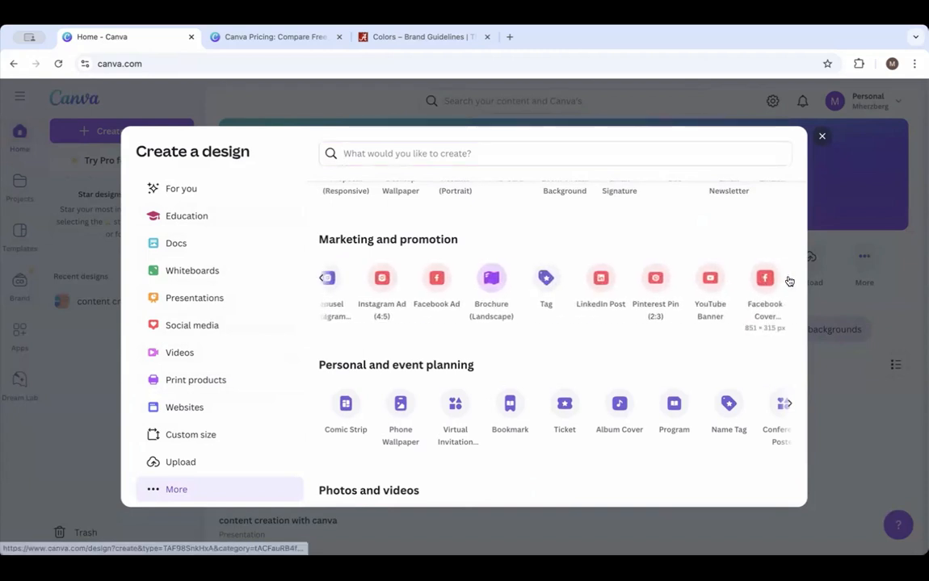
{"action": "left_click", "coordinate": [788, 405]}
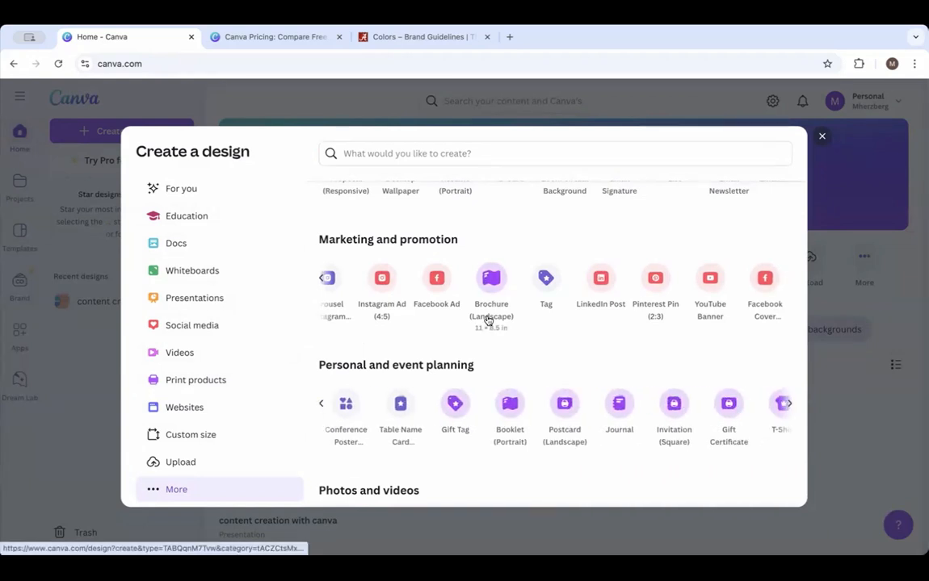
{"action": "scroll", "coordinate": [488, 307], "scroll_direction": "up", "scroll_amount": 2}
{"action": "scroll", "coordinate": [489, 320], "scroll_direction": "up", "scroll_amount": 3}
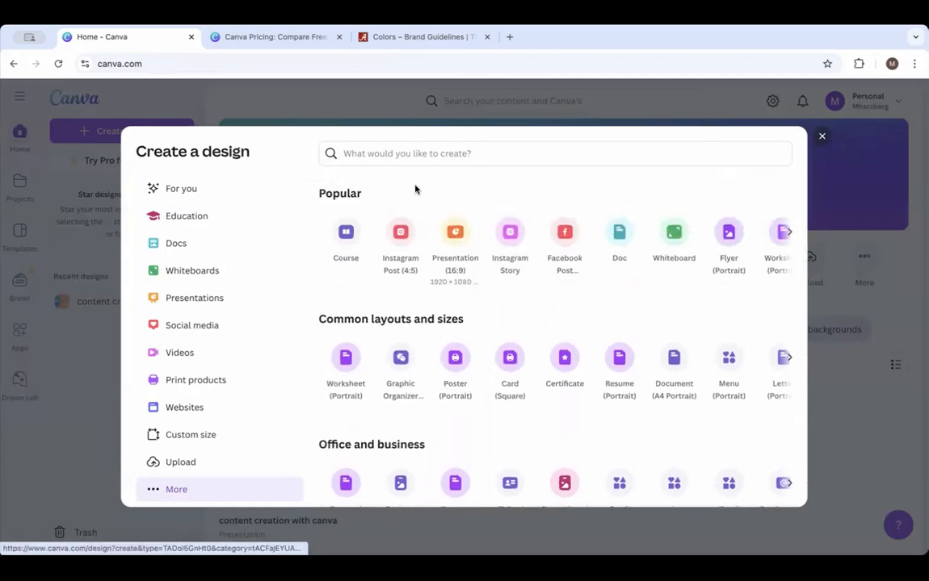
Search the design types for "book cover", look through the matching formats, and clear the search.
{"action": "left_click", "coordinate": [443, 153]}
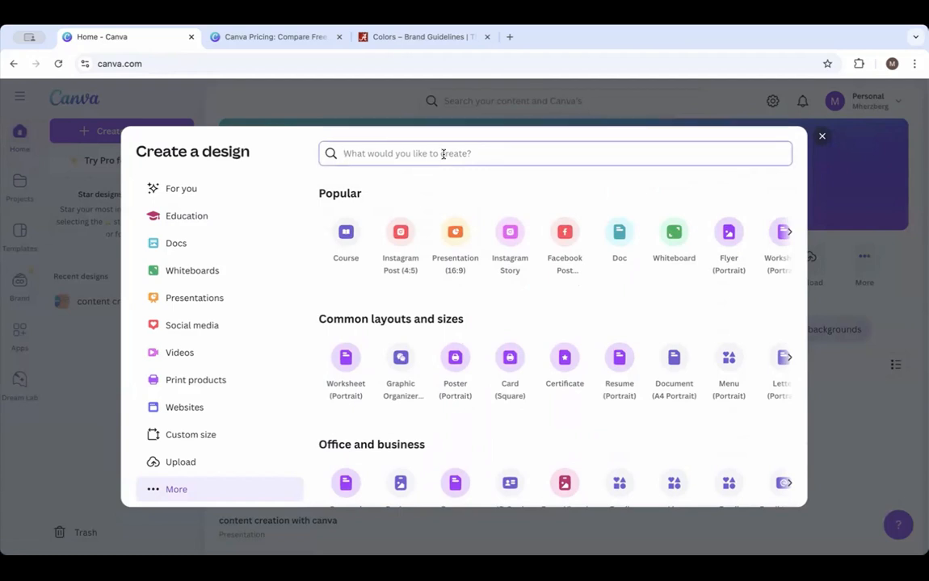
{"action": "type", "text": "book cover"}
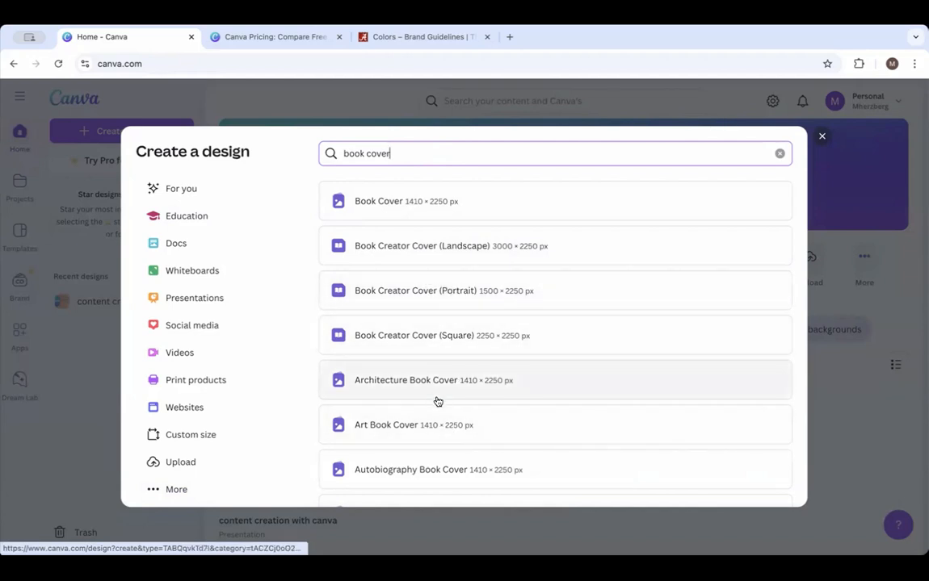
{"action": "scroll", "coordinate": [438, 401], "scroll_direction": "down", "scroll_amount": 3}
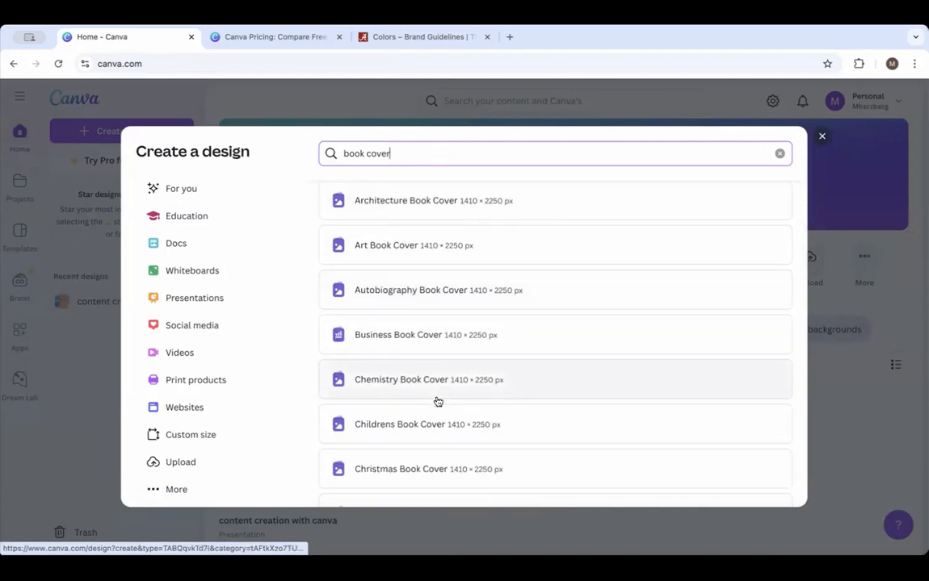
{"action": "scroll", "coordinate": [438, 402], "scroll_direction": "down", "scroll_amount": 3}
{"action": "scroll", "coordinate": [437, 402], "scroll_direction": "up", "scroll_amount": 6}
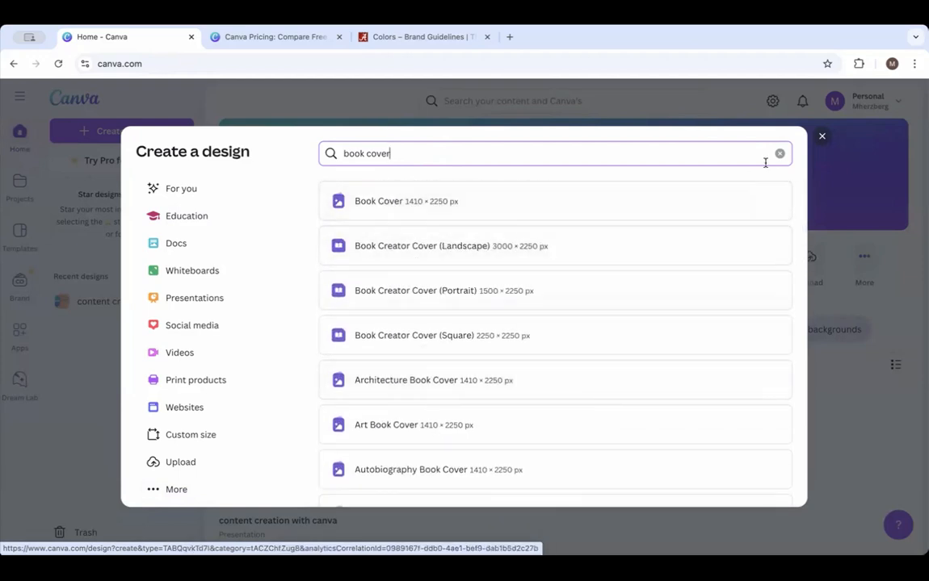
{"action": "left_click", "coordinate": [780, 152]}
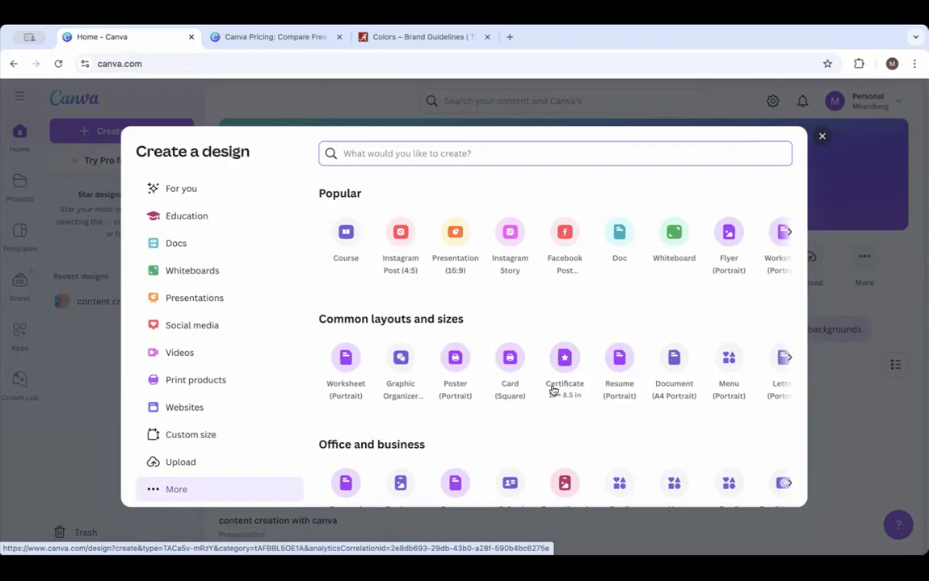
Create a blank Instagram Post (4:5) design from the social media formats, and return to the home page.
{"action": "left_click", "coordinate": [193, 325]}
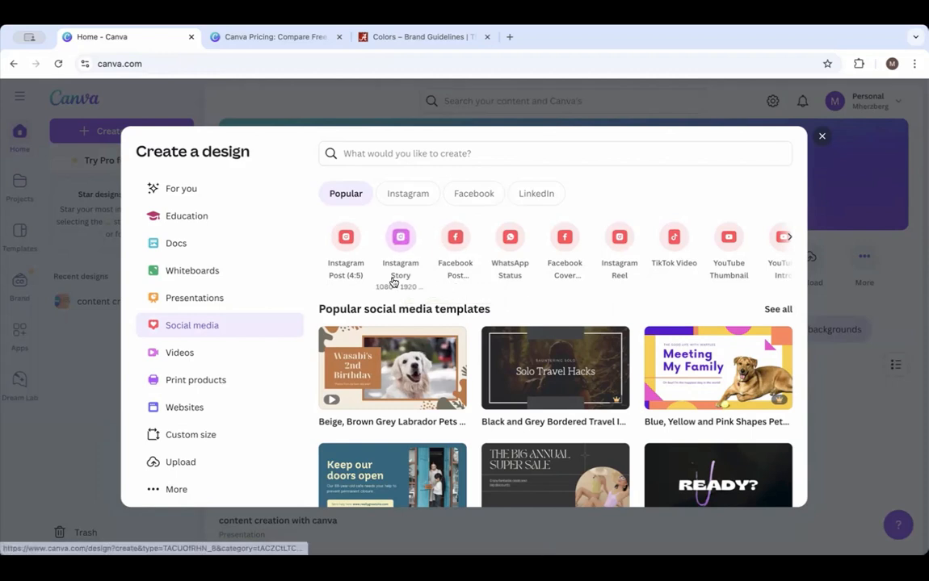
{"action": "left_click", "coordinate": [346, 239]}
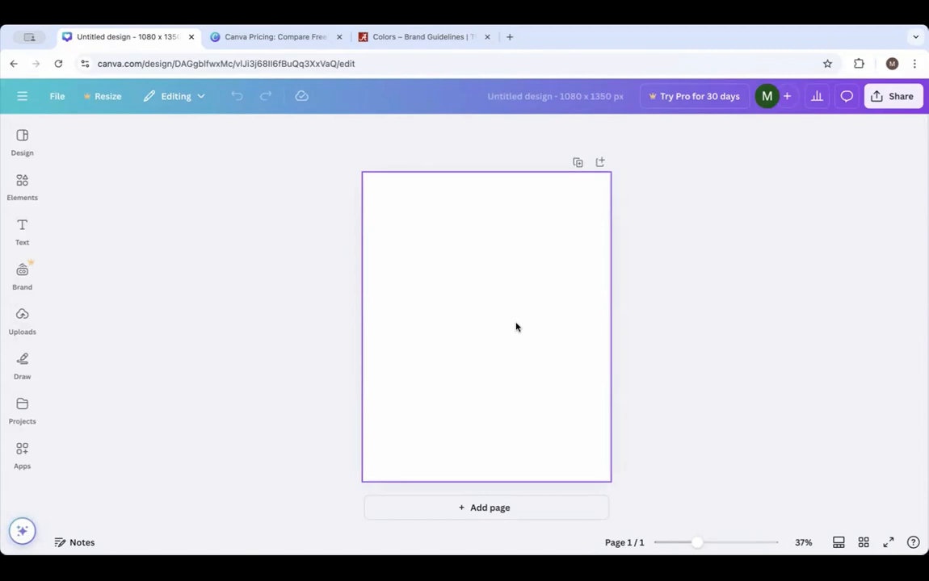
{"action": "left_click", "coordinate": [13, 65]}
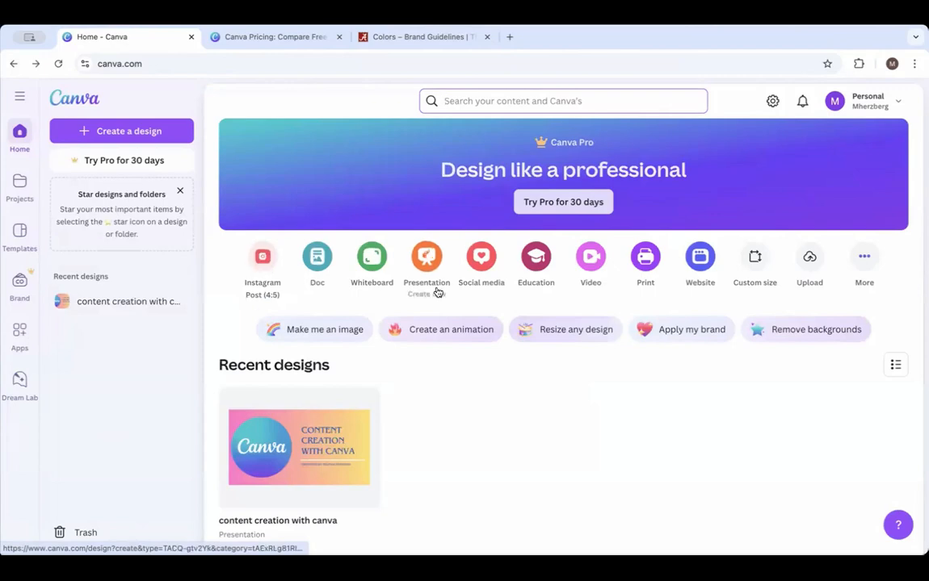
Create a blank Instagram Story design from the social media formats, and return to the home page.
{"action": "left_click", "coordinate": [480, 260]}
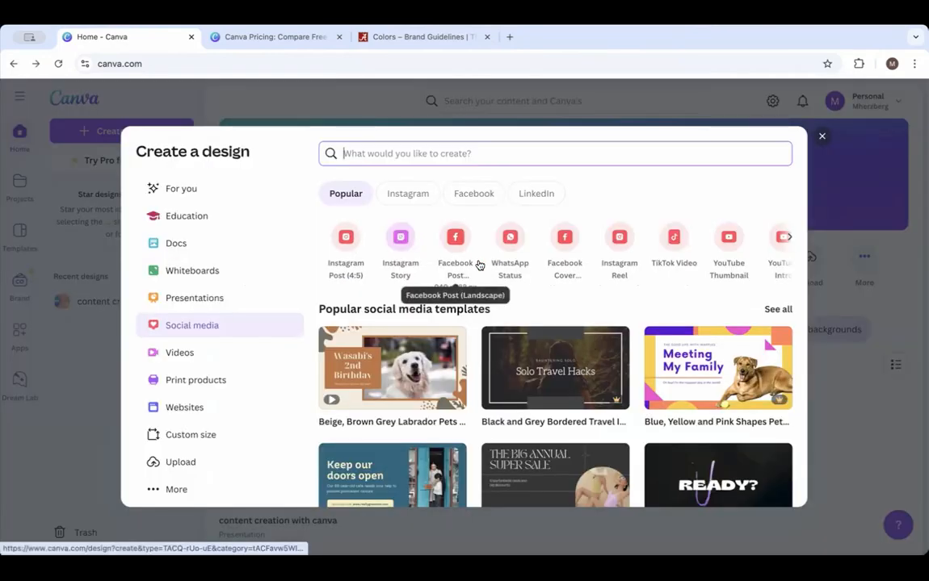
{"action": "left_click", "coordinate": [400, 239]}
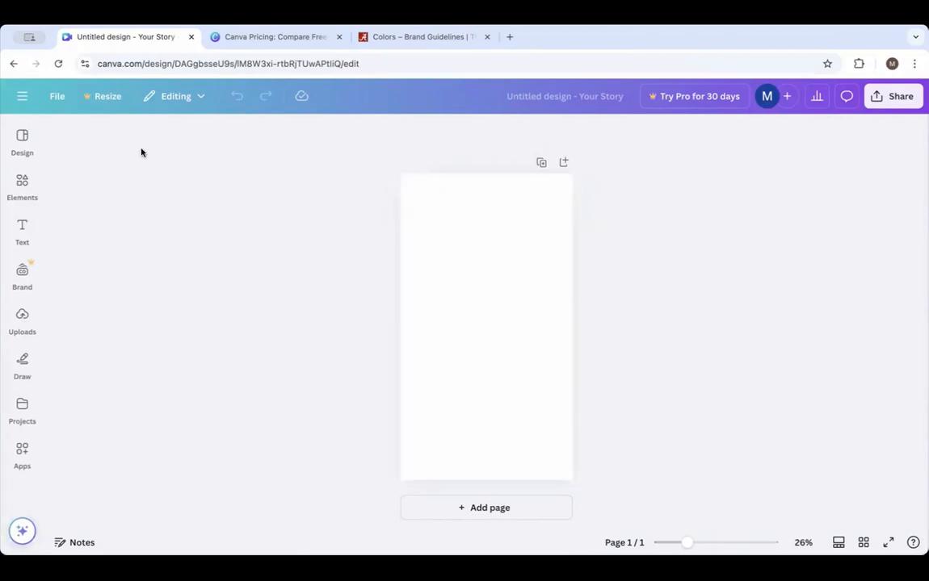
{"action": "left_click", "coordinate": [12, 65]}
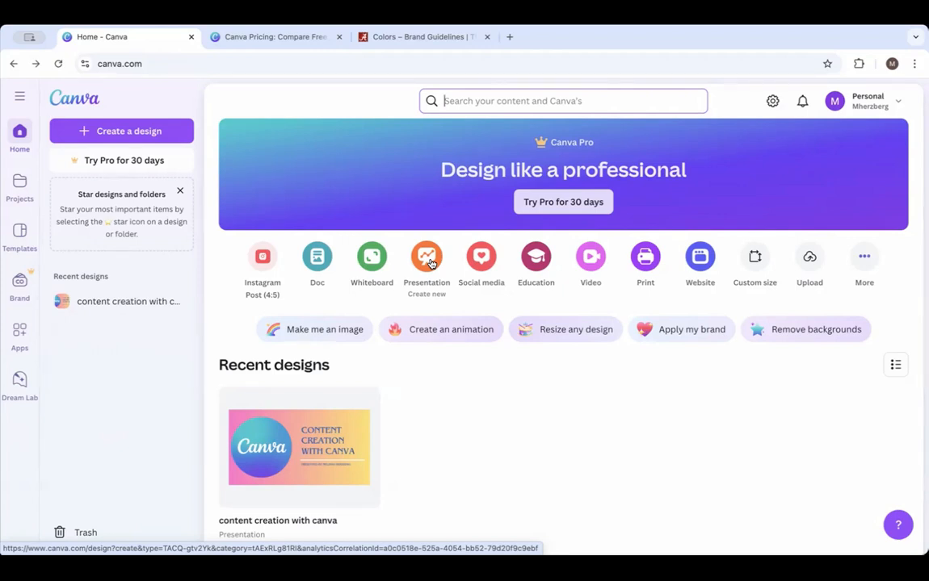
Review the unit choices for a custom-size design and the options for uploading content, and close the design creation dialog.
{"action": "left_click", "coordinate": [865, 257]}
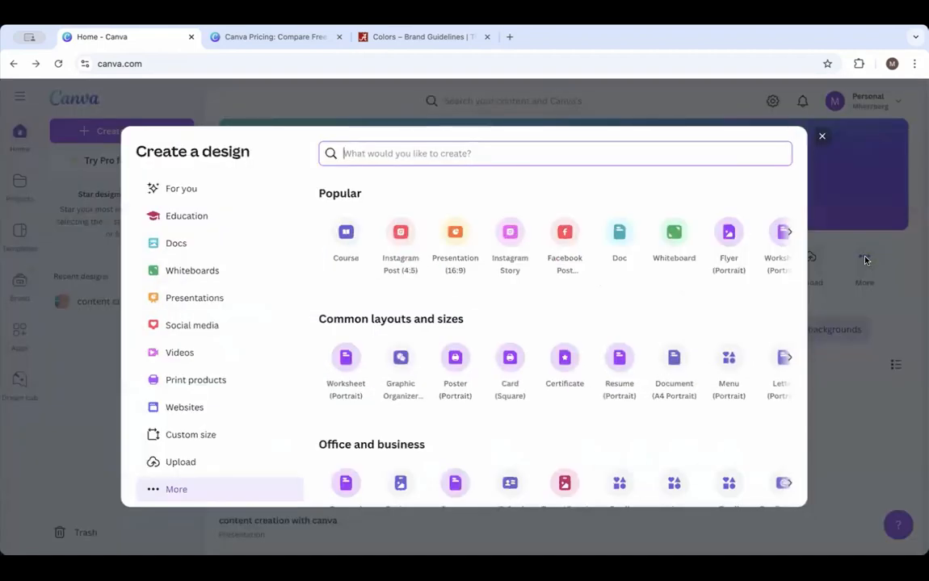
{"action": "left_click", "coordinate": [195, 437]}
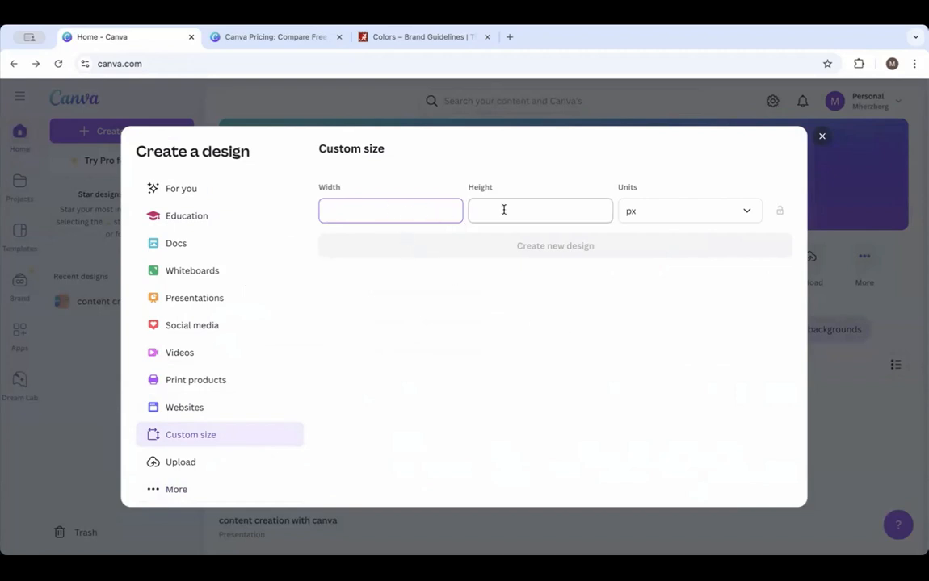
{"action": "left_click", "coordinate": [634, 214]}
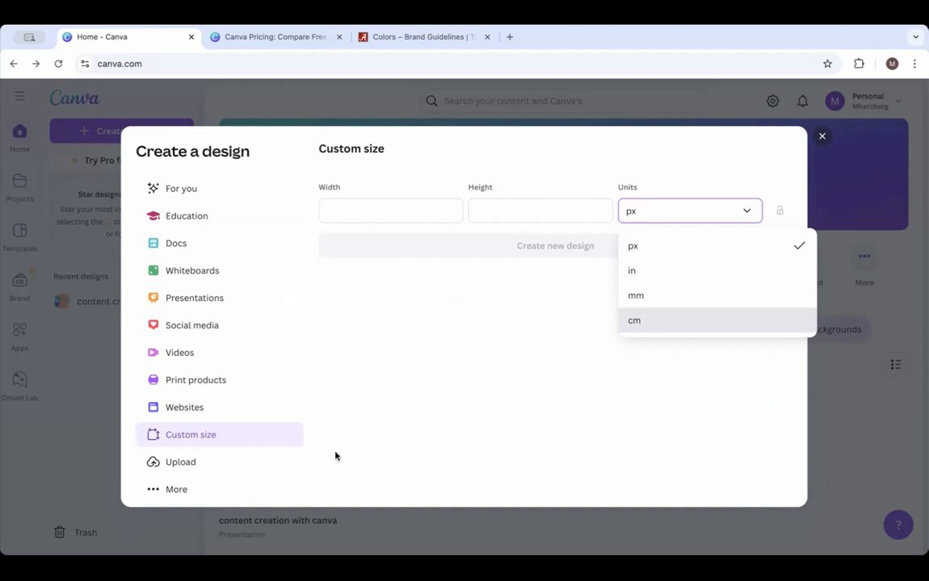
{"action": "left_click", "coordinate": [179, 463]}
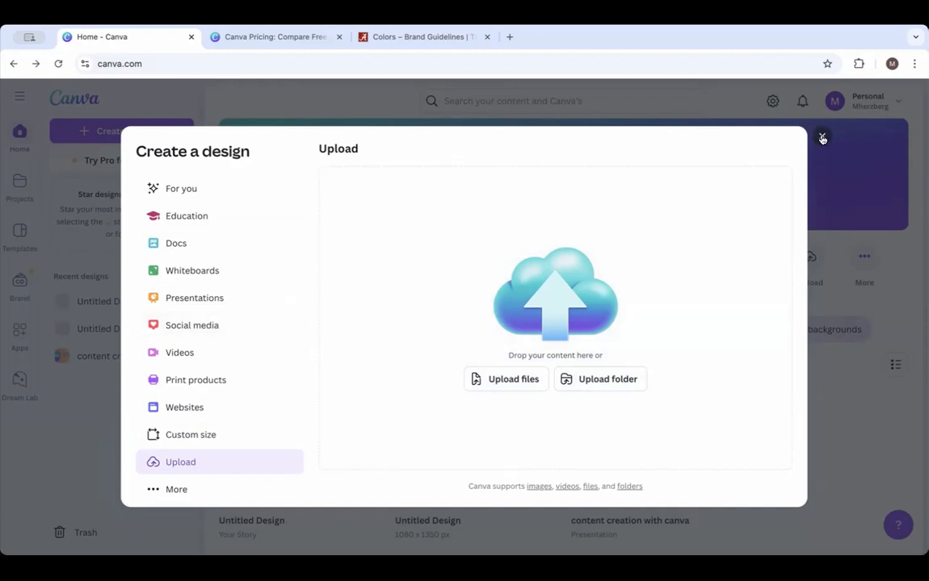
{"action": "left_click", "coordinate": [822, 139]}
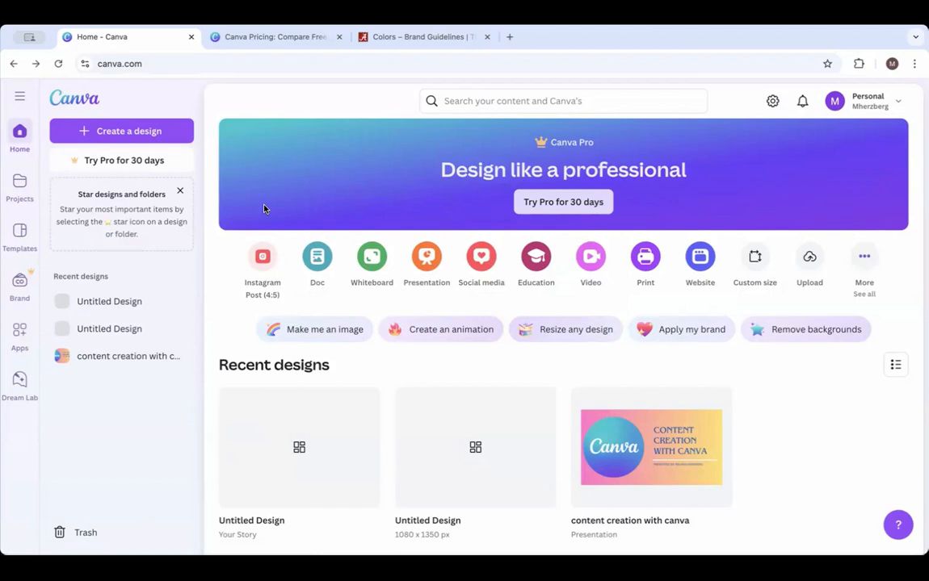
Open the templates library and look through its categories, ready-to-teach lessons, subjects and the Thought Leaders Collection.
{"action": "left_click", "coordinate": [19, 233]}
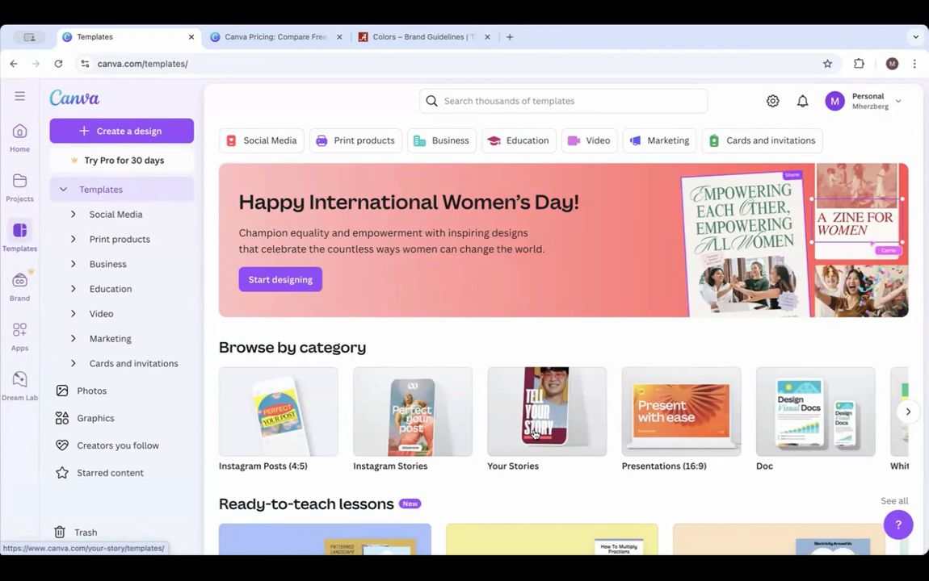
{"action": "scroll", "coordinate": [534, 432], "scroll_direction": "down", "scroll_amount": 3}
{"action": "scroll", "coordinate": [535, 435], "scroll_direction": "down", "scroll_amount": 2}
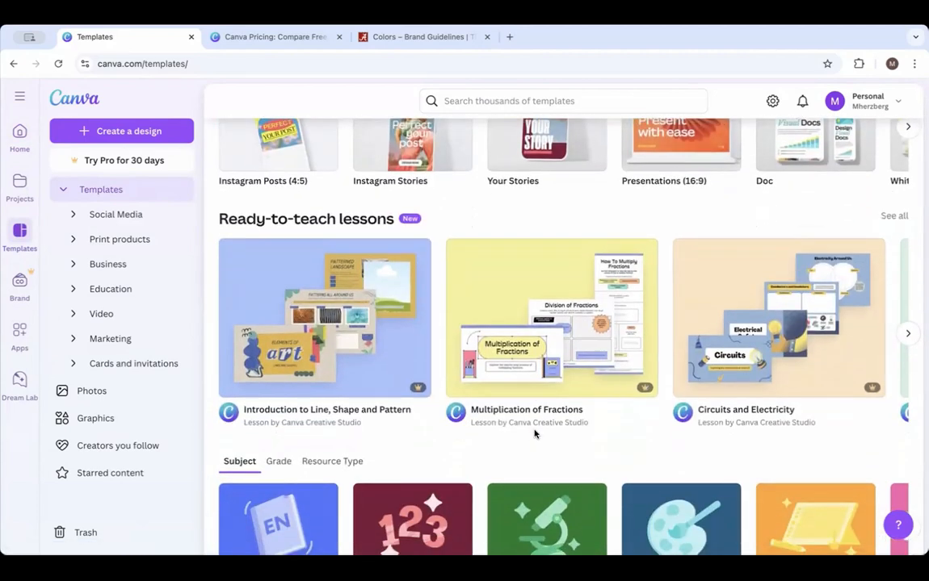
{"action": "scroll", "coordinate": [535, 434], "scroll_direction": "down", "scroll_amount": 1}
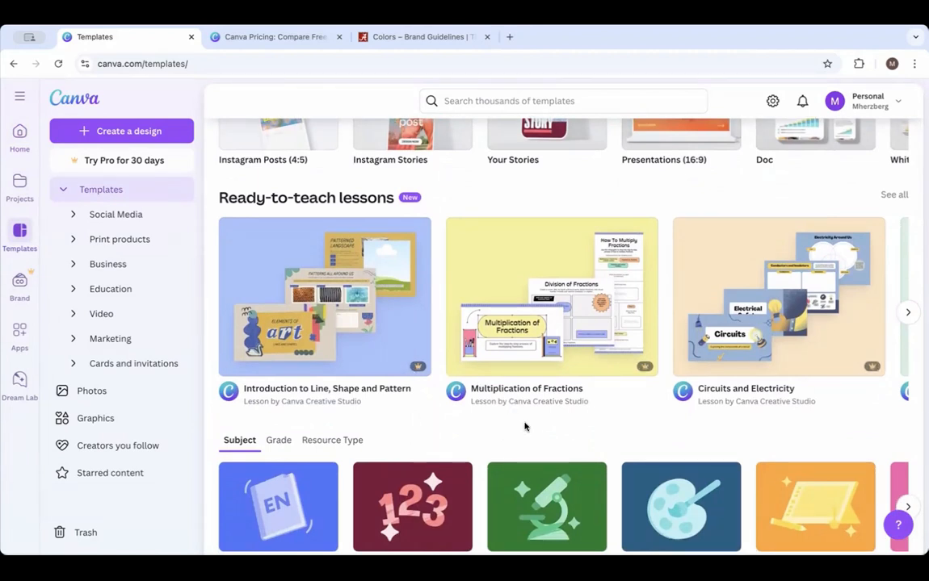
{"action": "scroll", "coordinate": [525, 427], "scroll_direction": "down", "scroll_amount": 3}
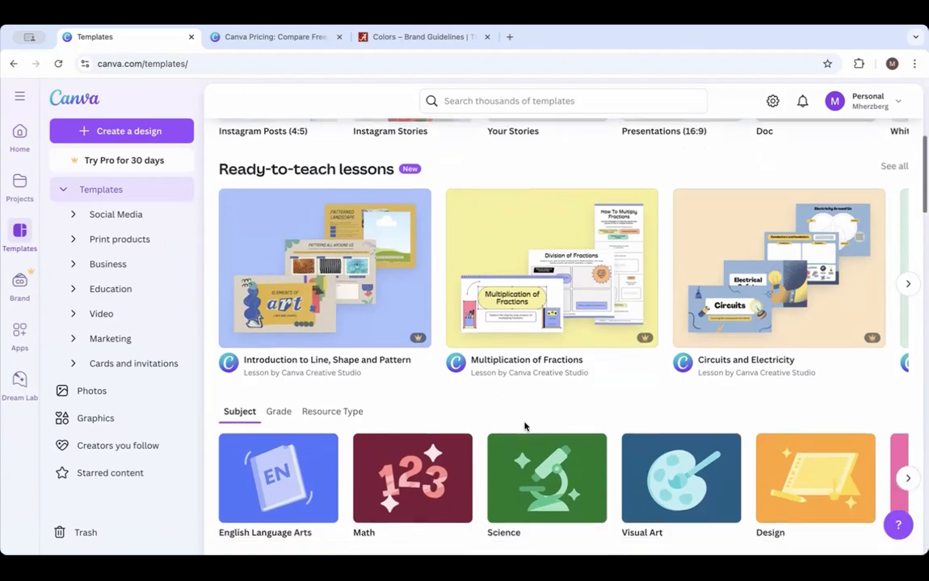
{"action": "scroll", "coordinate": [524, 427], "scroll_direction": "down", "scroll_amount": 1}
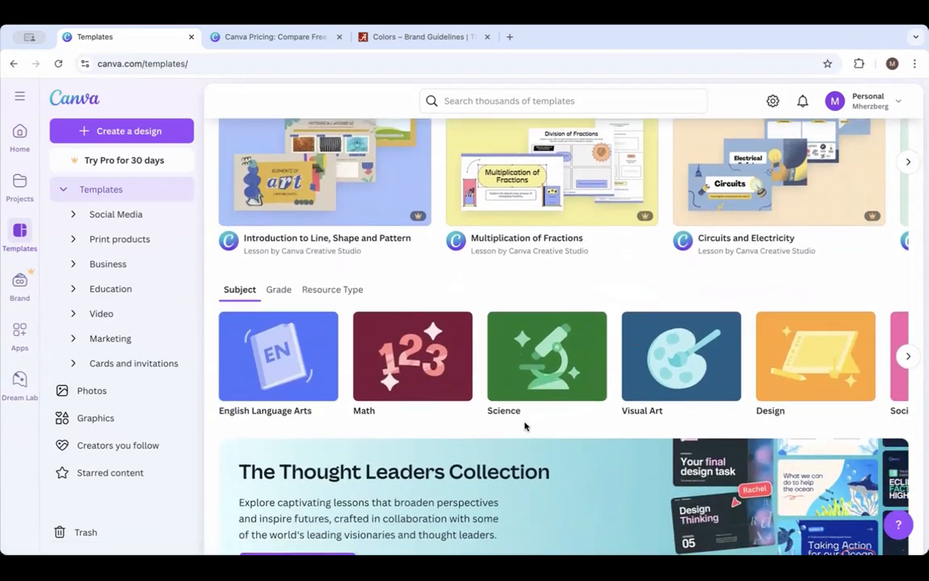
{"action": "scroll", "coordinate": [524, 427], "scroll_direction": "down", "scroll_amount": 3}
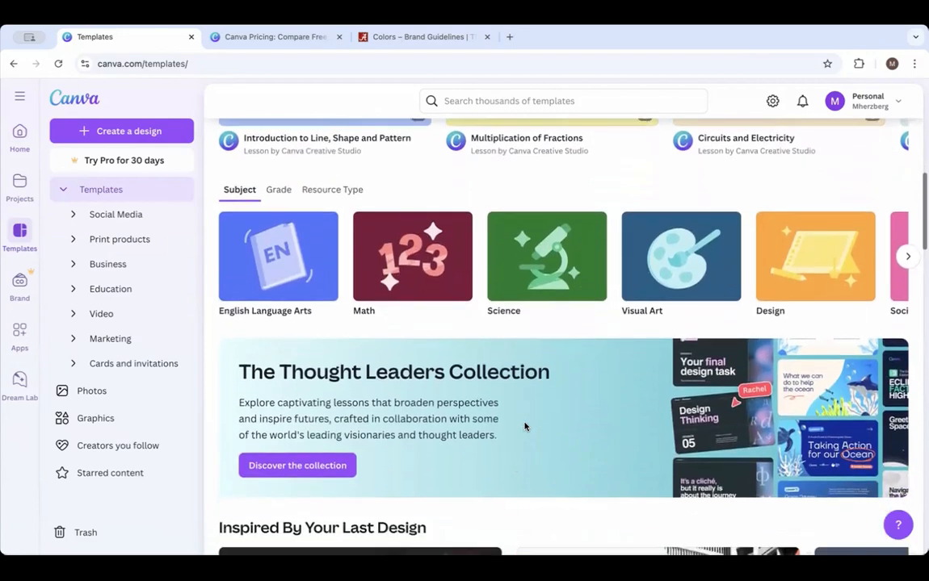
{"action": "scroll", "coordinate": [524, 428], "scroll_direction": "down", "scroll_amount": 2}
{"action": "scroll", "coordinate": [524, 427], "scroll_direction": "up", "scroll_amount": 2}
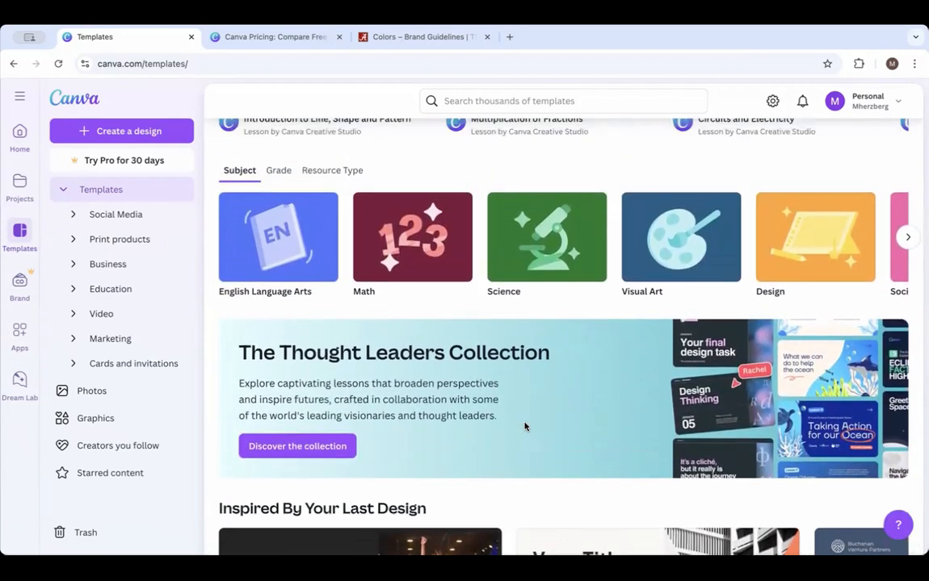
{"action": "scroll", "coordinate": [524, 427], "scroll_direction": "up", "scroll_amount": 3}
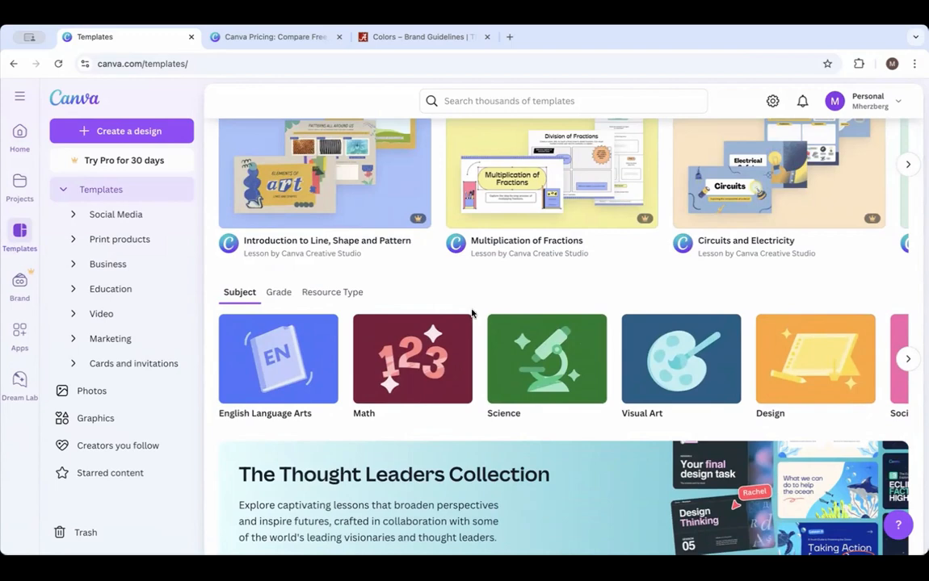
Look through the templates inspired by the last design, for upcoming events and under You May Like, and return to the categories.
{"action": "scroll", "coordinate": [473, 315], "scroll_direction": "down", "scroll_amount": 5}
{"action": "scroll", "coordinate": [472, 315], "scroll_direction": "down", "scroll_amount": 1}
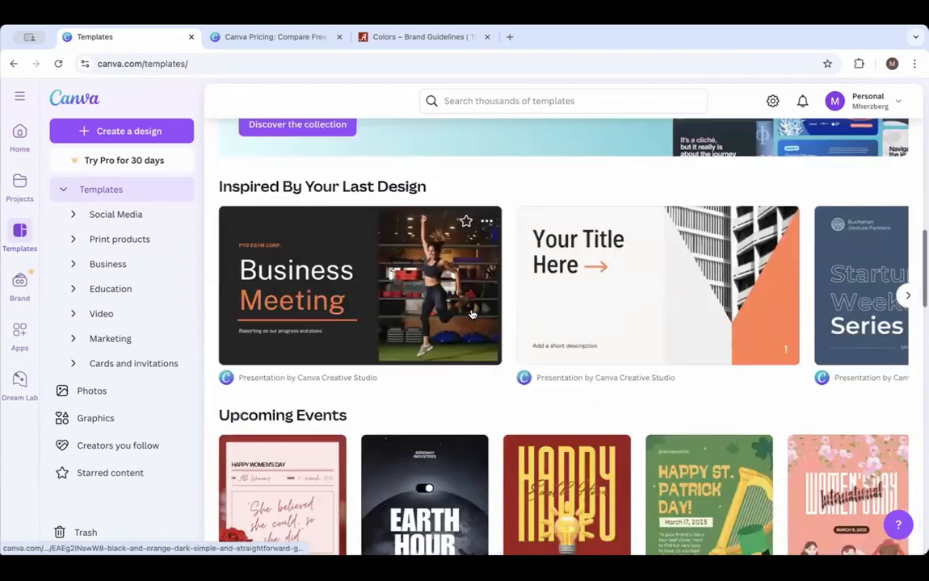
{"action": "scroll", "coordinate": [472, 315], "scroll_direction": "down", "scroll_amount": 1}
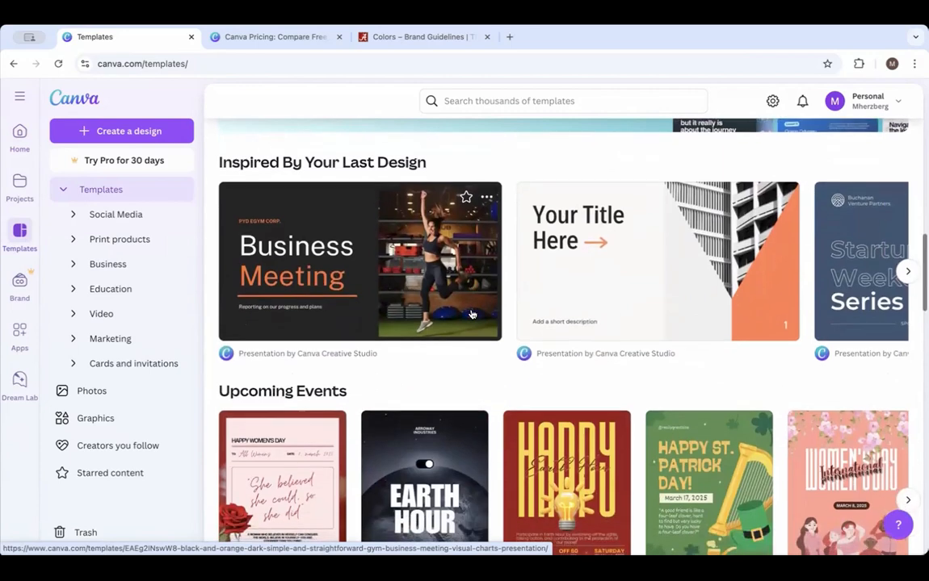
{"action": "scroll", "coordinate": [472, 315], "scroll_direction": "down", "scroll_amount": 2}
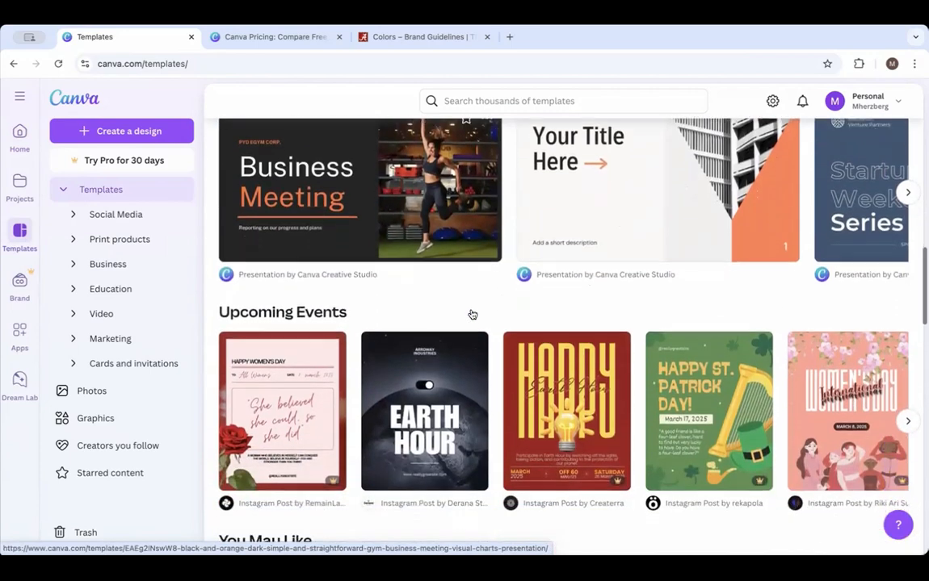
{"action": "scroll", "coordinate": [472, 314], "scroll_direction": "down", "scroll_amount": 1}
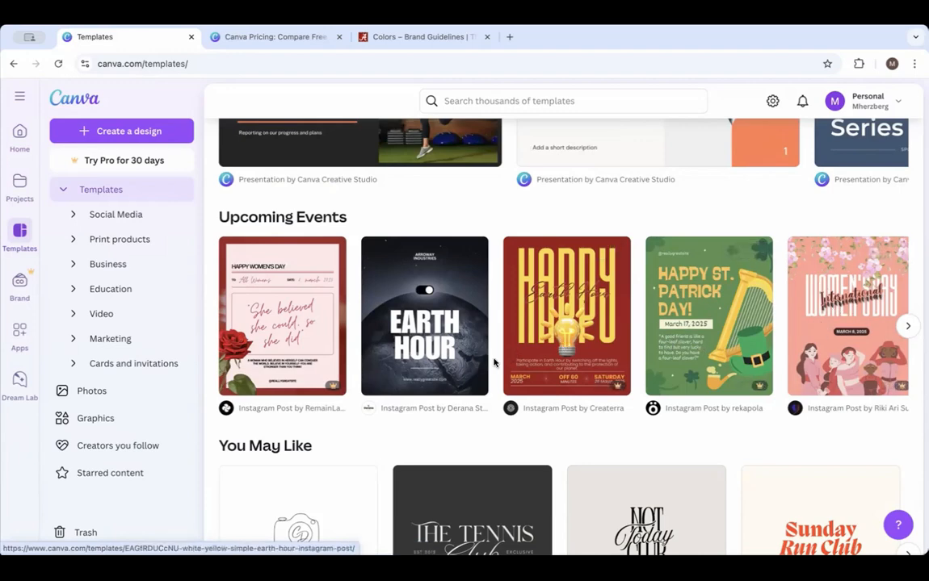
{"action": "scroll", "coordinate": [484, 379], "scroll_direction": "down", "scroll_amount": 2}
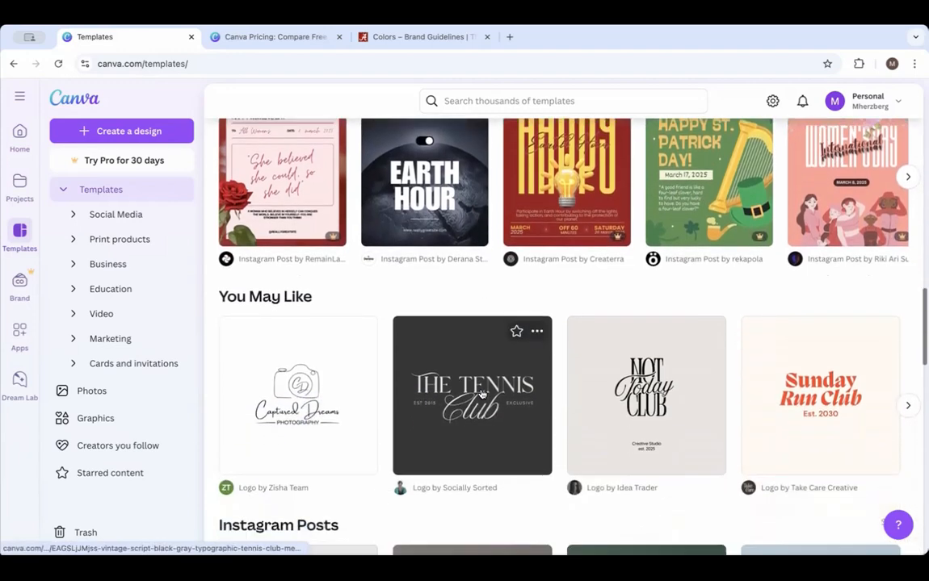
{"action": "scroll", "coordinate": [482, 394], "scroll_direction": "down", "scroll_amount": 1}
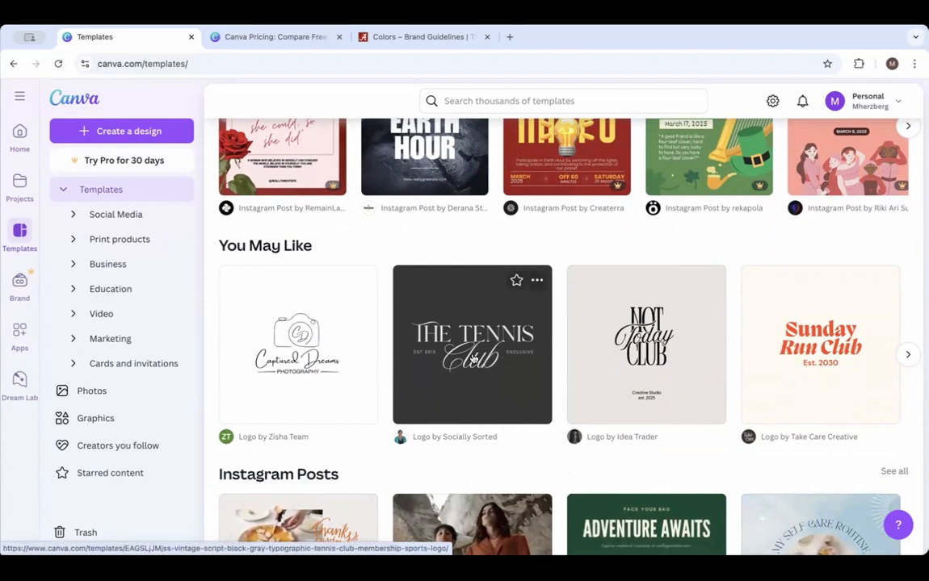
{"action": "scroll", "coordinate": [495, 380], "scroll_direction": "down", "scroll_amount": 2}
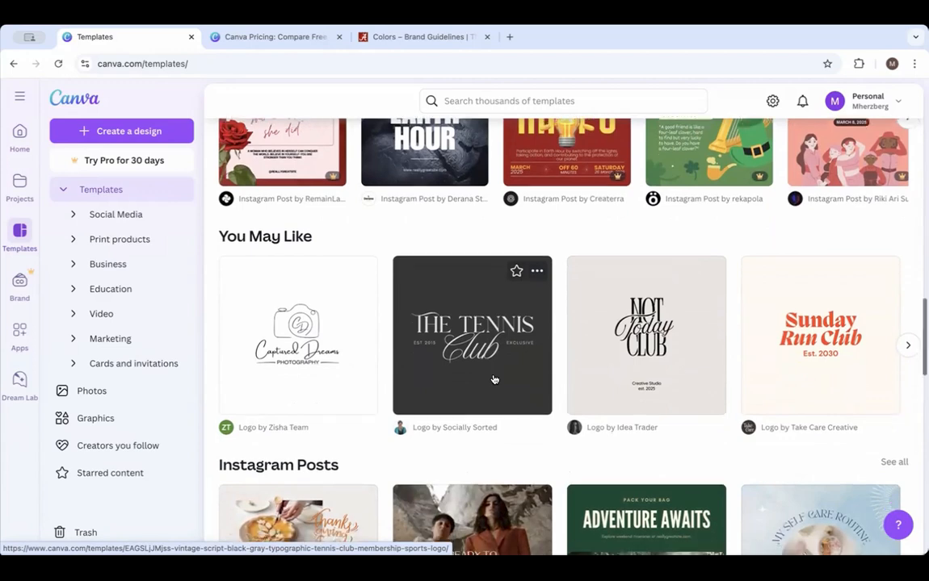
{"action": "scroll", "coordinate": [493, 380], "scroll_direction": "up", "scroll_amount": 4}
{"action": "scroll", "coordinate": [493, 379], "scroll_direction": "up", "scroll_amount": 12}
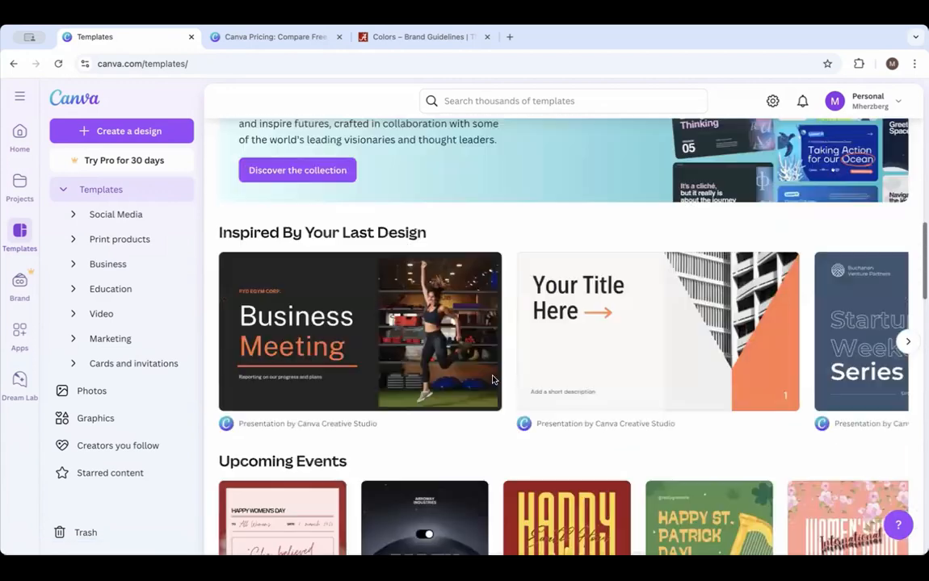
{"action": "scroll", "coordinate": [492, 380], "scroll_direction": "up", "scroll_amount": 1}
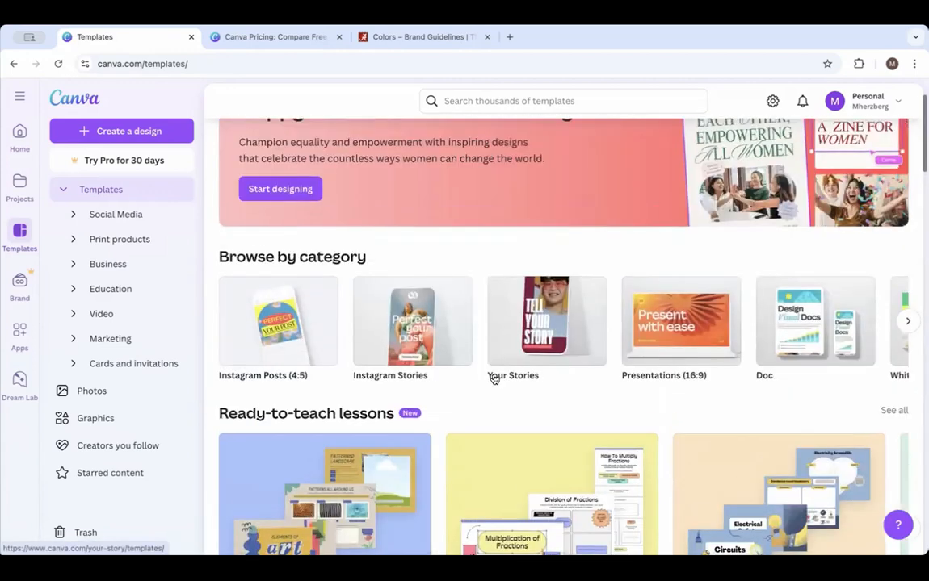
Open the Presentations (16:9) template category and browse its templates.
{"action": "left_click", "coordinate": [676, 323]}
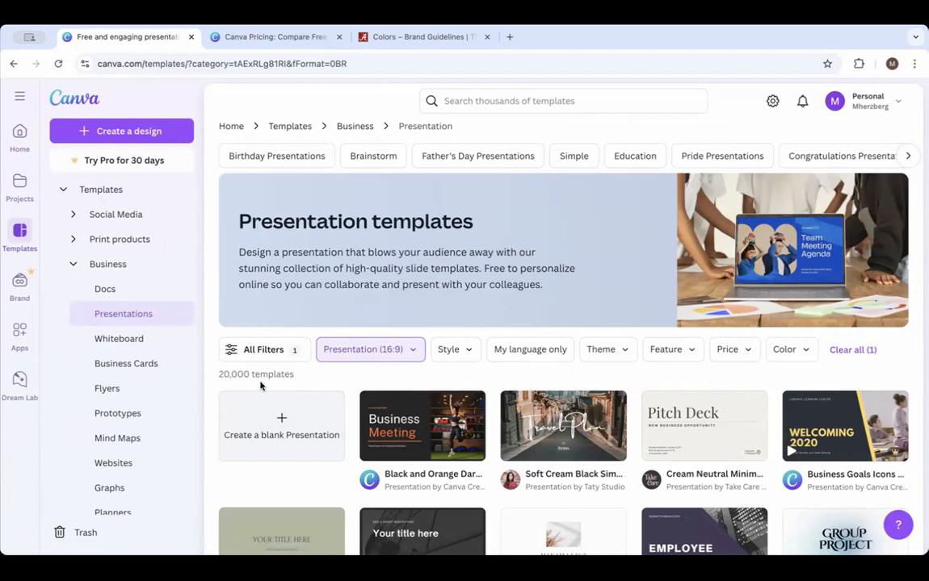
{"action": "scroll", "coordinate": [498, 505], "scroll_direction": "down", "scroll_amount": 3}
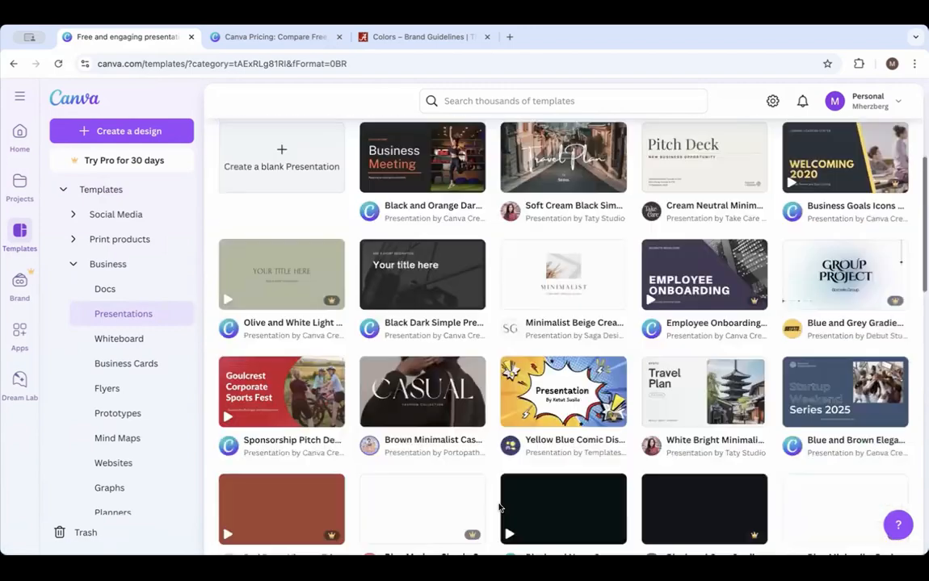
{"action": "scroll", "coordinate": [499, 507], "scroll_direction": "down", "scroll_amount": 10}
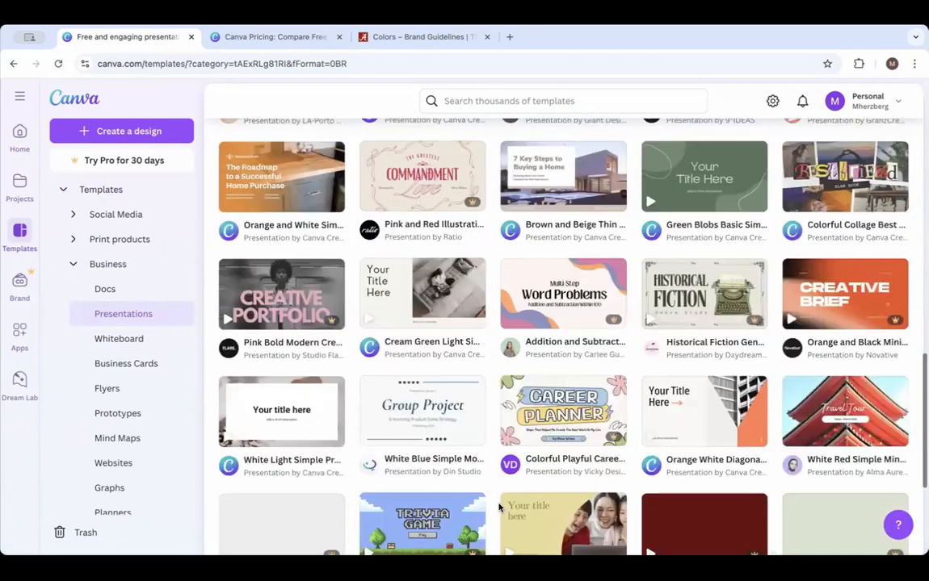
{"action": "scroll", "coordinate": [499, 507], "scroll_direction": "down", "scroll_amount": 5}
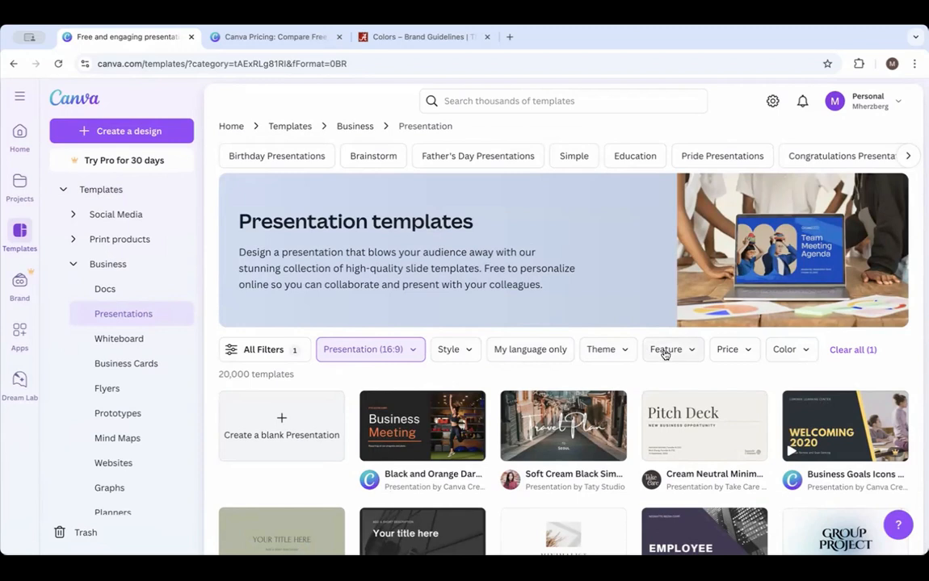
Filter the presentation templates by price to Free and glance through the matching designs.
{"action": "left_click", "coordinate": [740, 350]}
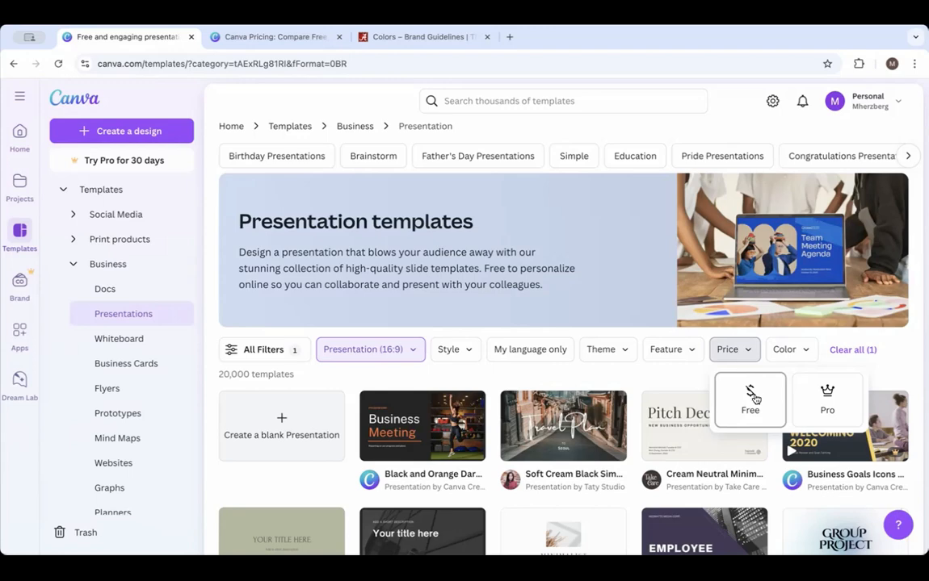
{"action": "left_click", "coordinate": [753, 397]}
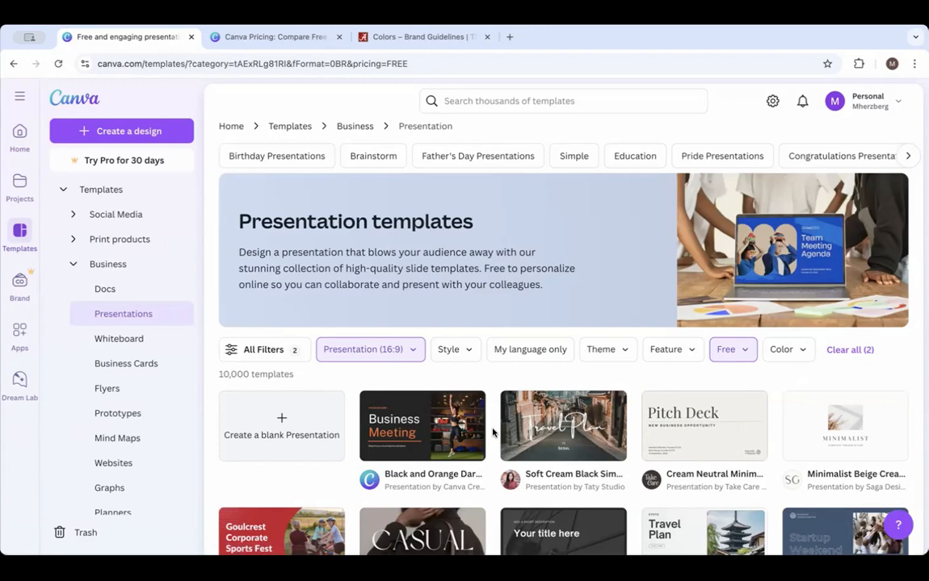
{"action": "scroll", "coordinate": [492, 434], "scroll_direction": "down", "scroll_amount": 3}
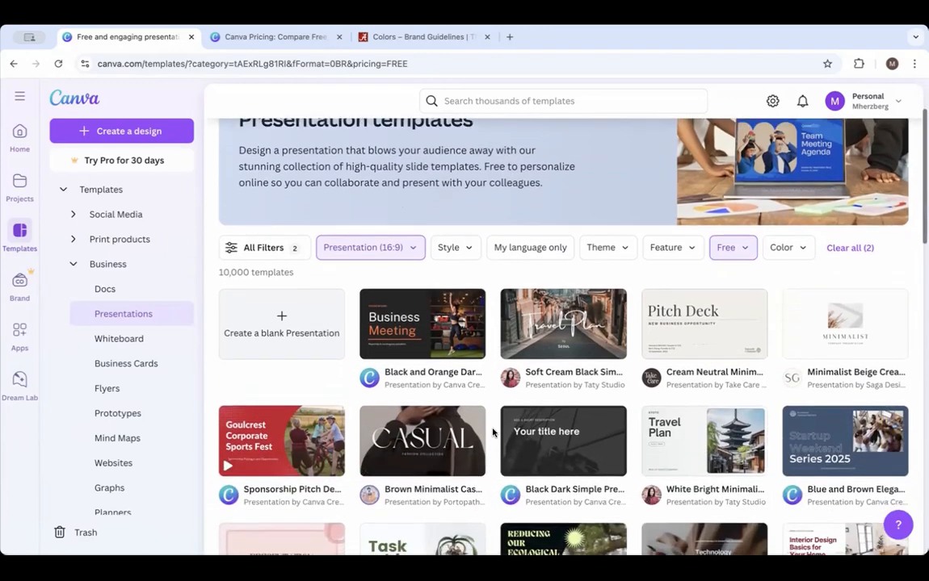
{"action": "scroll", "coordinate": [493, 434], "scroll_direction": "up", "scroll_amount": 3}
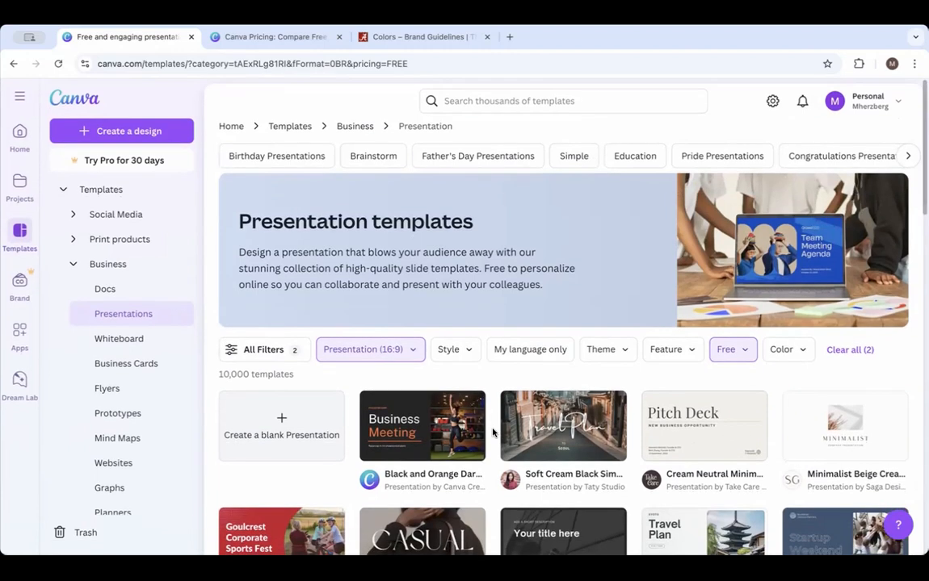
Filter the free presentation templates to the Colorful style and check the other style choices.
{"action": "left_click", "coordinate": [454, 349]}
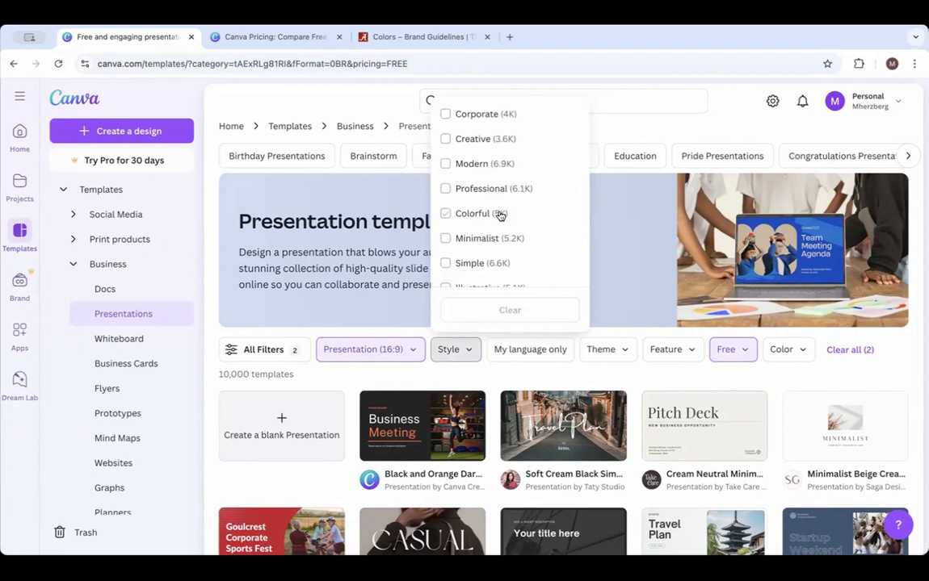
{"action": "left_click", "coordinate": [446, 215]}
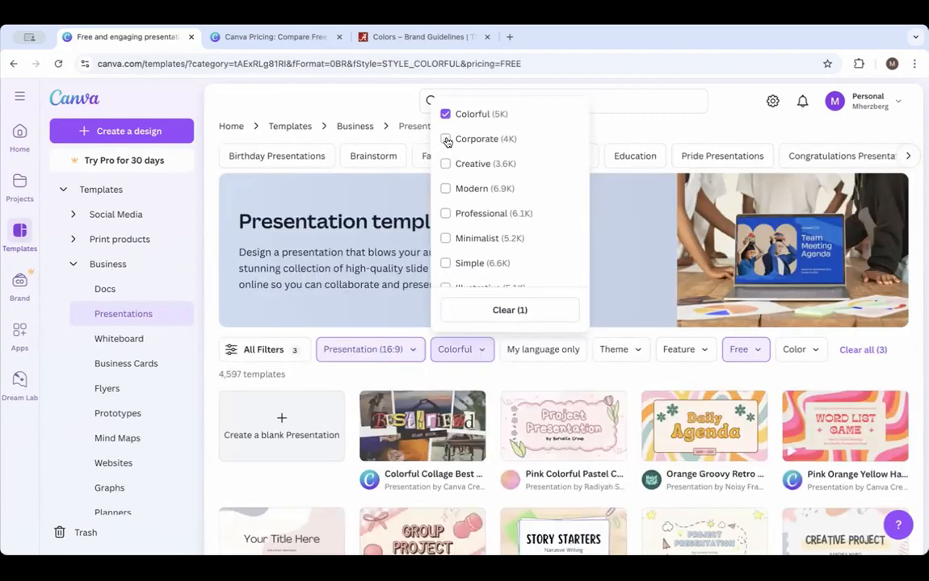
{"action": "scroll", "coordinate": [476, 205], "scroll_direction": "down", "scroll_amount": 3}
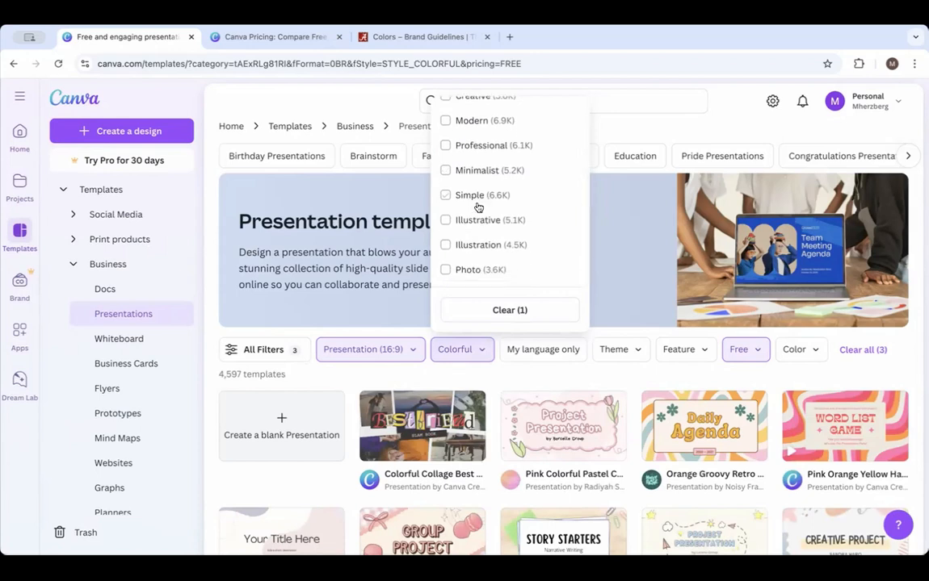
{"action": "scroll", "coordinate": [476, 207], "scroll_direction": "up", "scroll_amount": 3}
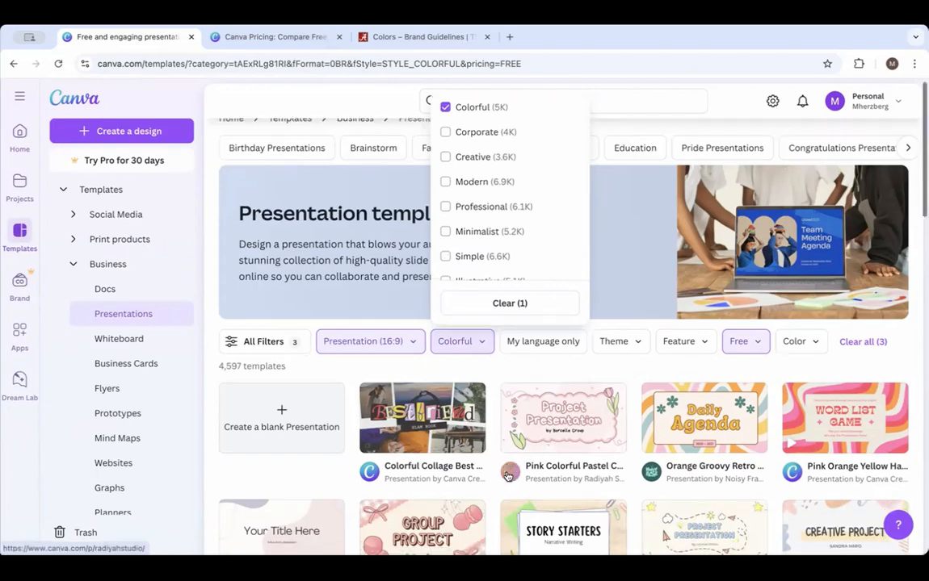
Browse the free colorful presentation templates and add the Creative style to the filter.
{"action": "scroll", "coordinate": [504, 436], "scroll_direction": "down", "scroll_amount": 5}
{"action": "scroll", "coordinate": [482, 399], "scroll_direction": "down", "scroll_amount": 1}
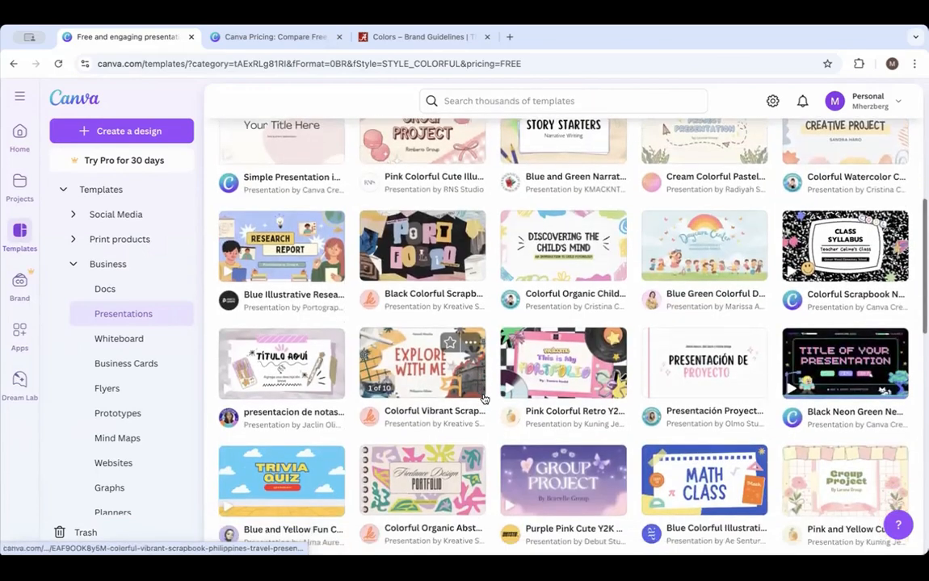
{"action": "scroll", "coordinate": [484, 399], "scroll_direction": "down", "scroll_amount": 4}
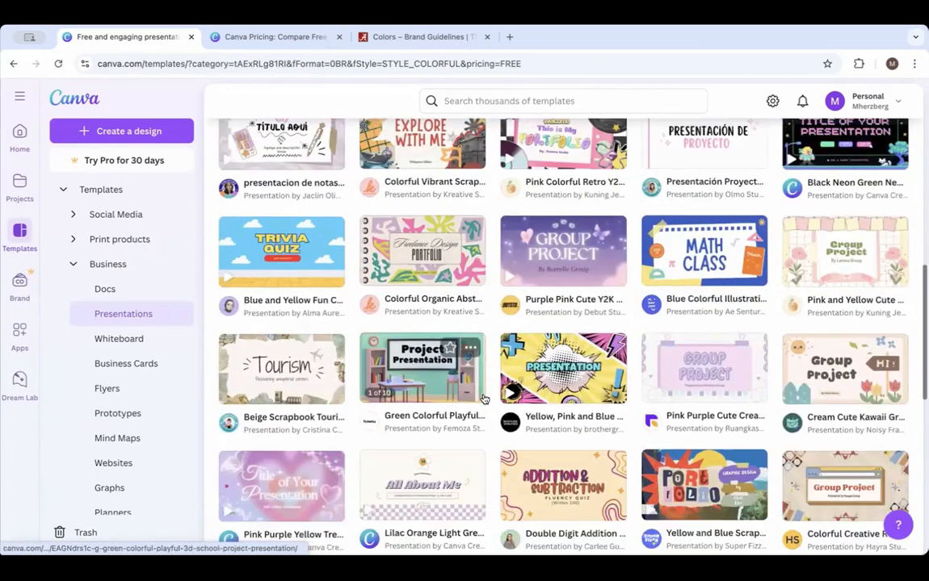
{"action": "scroll", "coordinate": [483, 399], "scroll_direction": "down", "scroll_amount": 4}
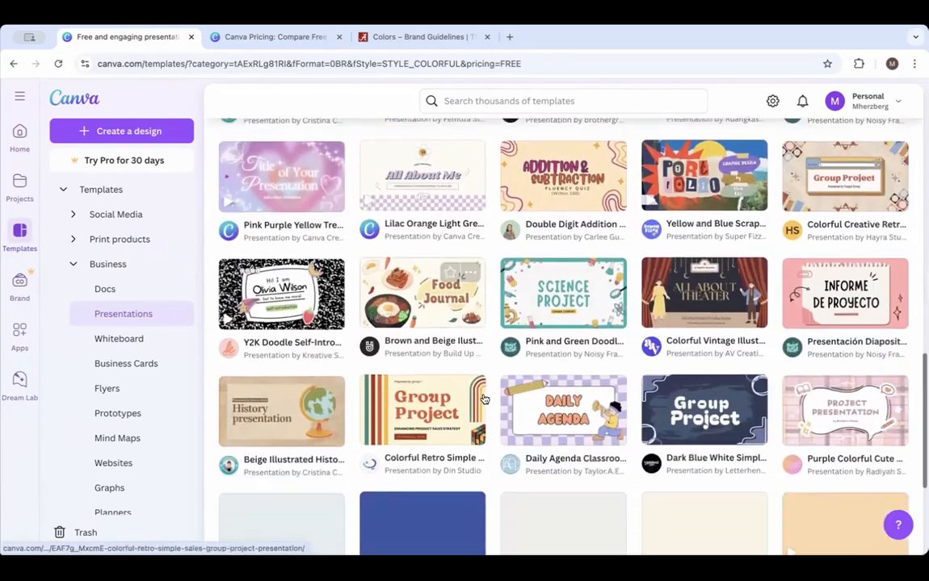
{"action": "scroll", "coordinate": [485, 399], "scroll_direction": "down", "scroll_amount": 1}
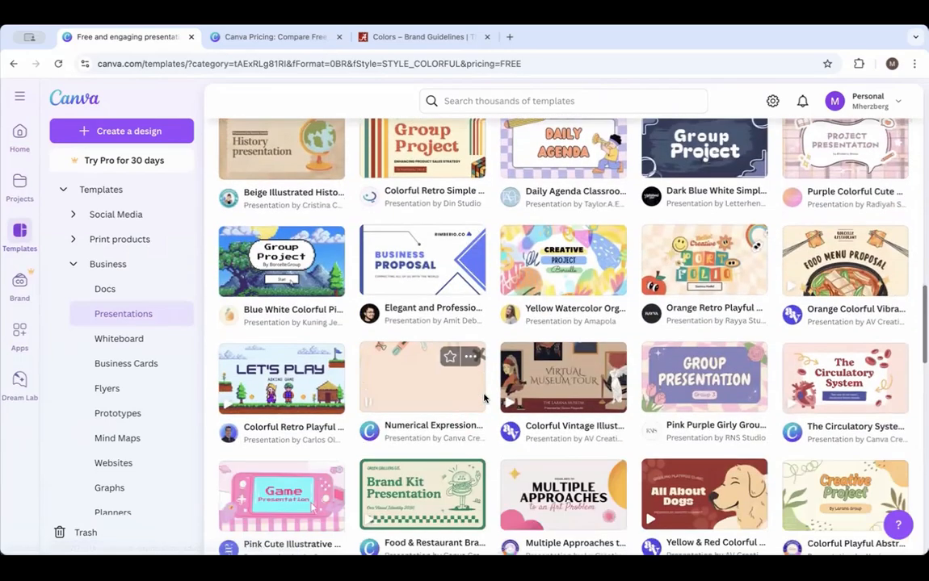
{"action": "scroll", "coordinate": [485, 398], "scroll_direction": "up", "scroll_amount": 1}
{"action": "scroll", "coordinate": [485, 399], "scroll_direction": "up", "scroll_amount": 5}
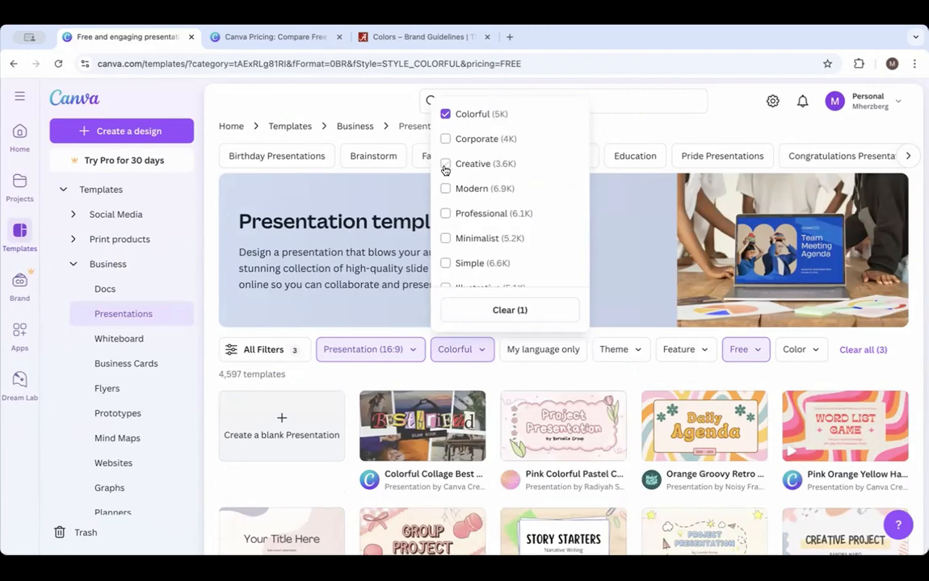
{"action": "left_click", "coordinate": [445, 165]}
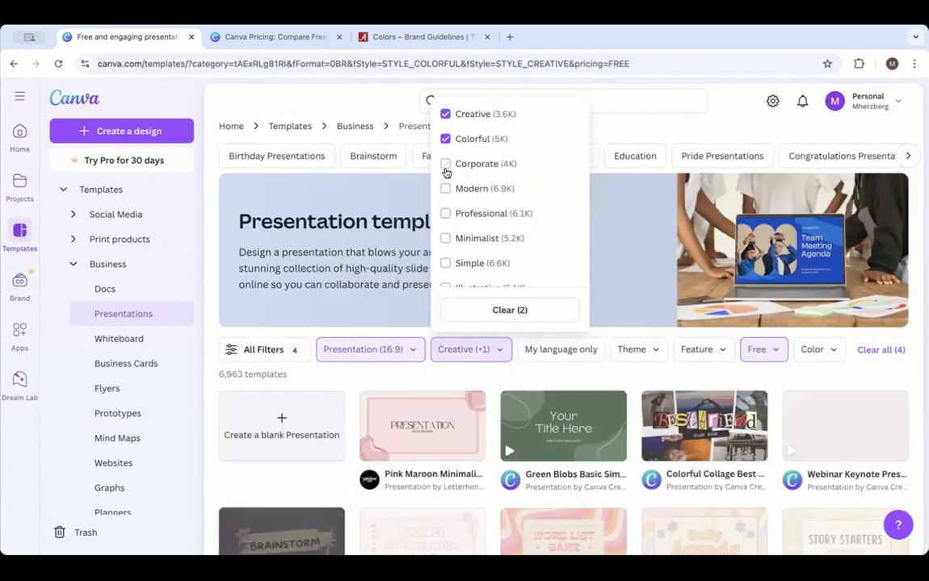
Browse the free presentation templates that match the Creative and Colorful styles.
{"action": "scroll", "coordinate": [540, 473], "scroll_direction": "down", "scroll_amount": 1}
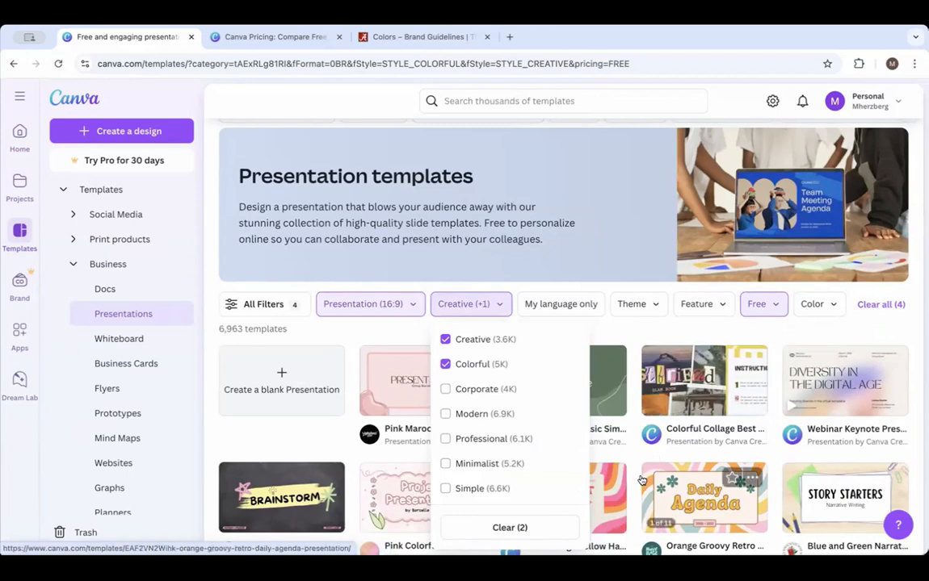
{"action": "scroll", "coordinate": [554, 490], "scroll_direction": "down", "scroll_amount": 3}
{"action": "scroll", "coordinate": [554, 490], "scroll_direction": "down", "scroll_amount": 7}
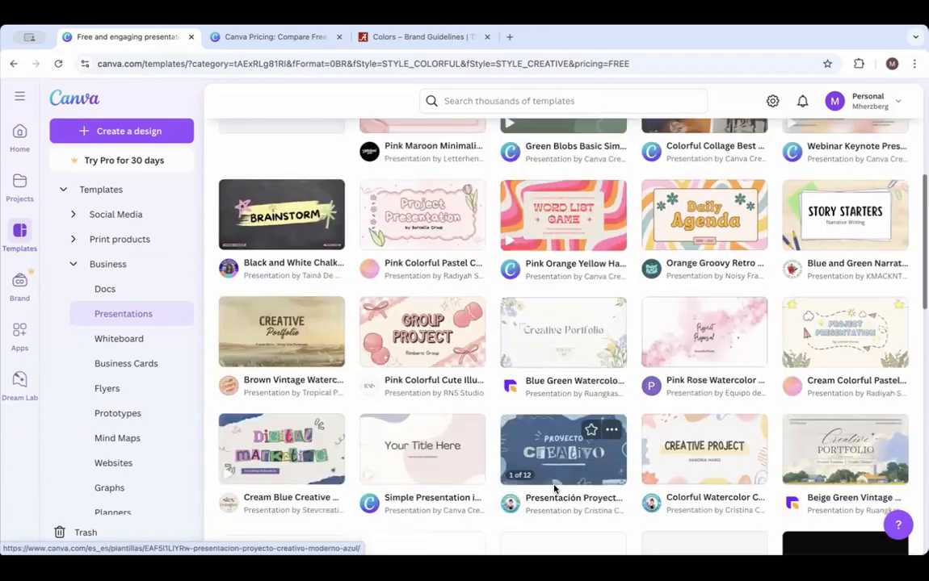
{"action": "scroll", "coordinate": [554, 490], "scroll_direction": "down", "scroll_amount": 4}
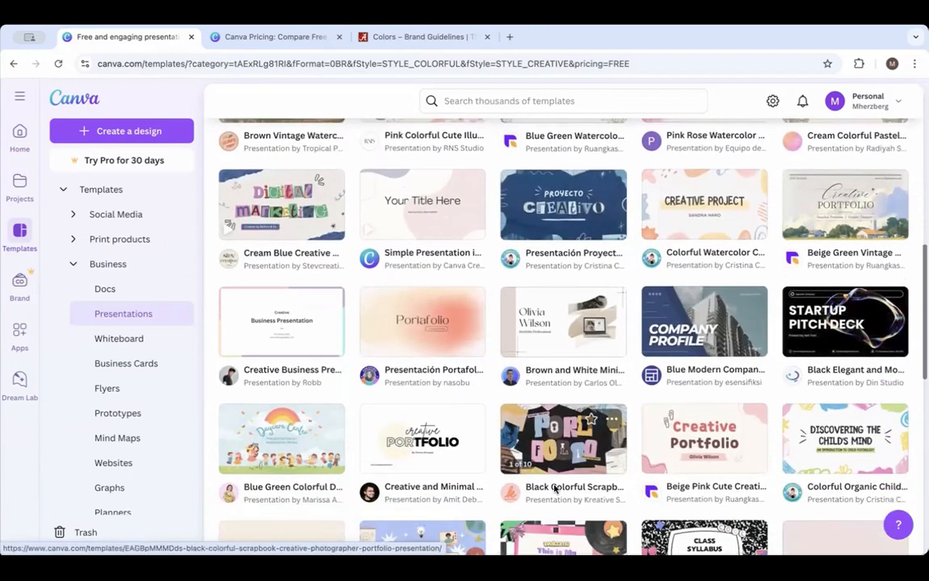
{"action": "scroll", "coordinate": [555, 424], "scroll_direction": "down", "scroll_amount": 11}
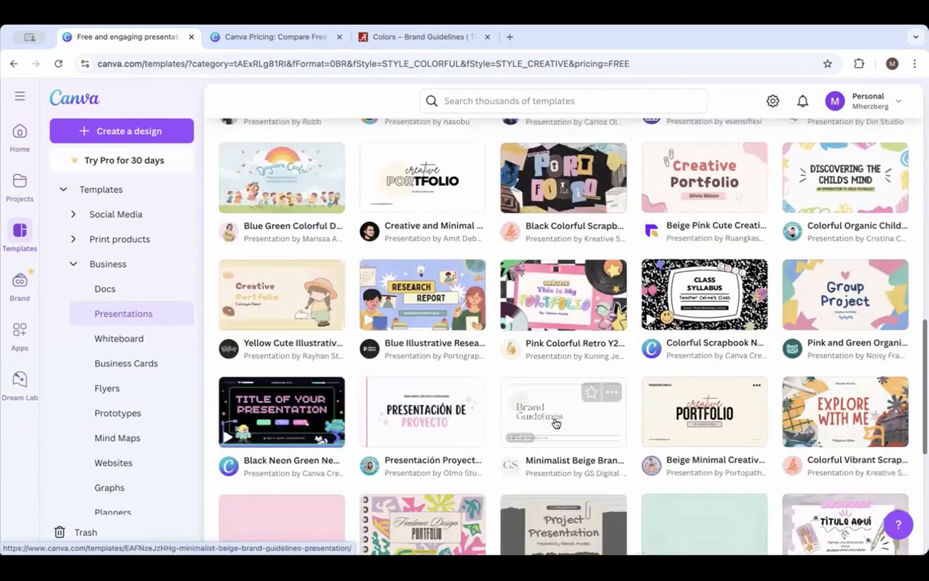
Replace the Colorful and Creative style filters with Modern, Professional and Corporate.
{"action": "scroll", "coordinate": [555, 424], "scroll_direction": "up", "scroll_amount": 4}
{"action": "scroll", "coordinate": [556, 424], "scroll_direction": "up", "scroll_amount": 14}
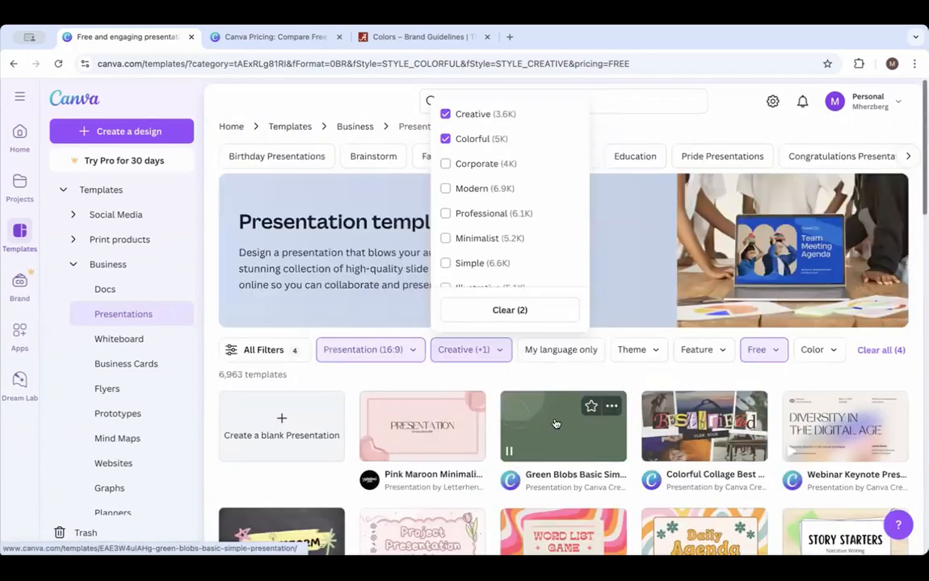
{"action": "left_click", "coordinate": [445, 139]}
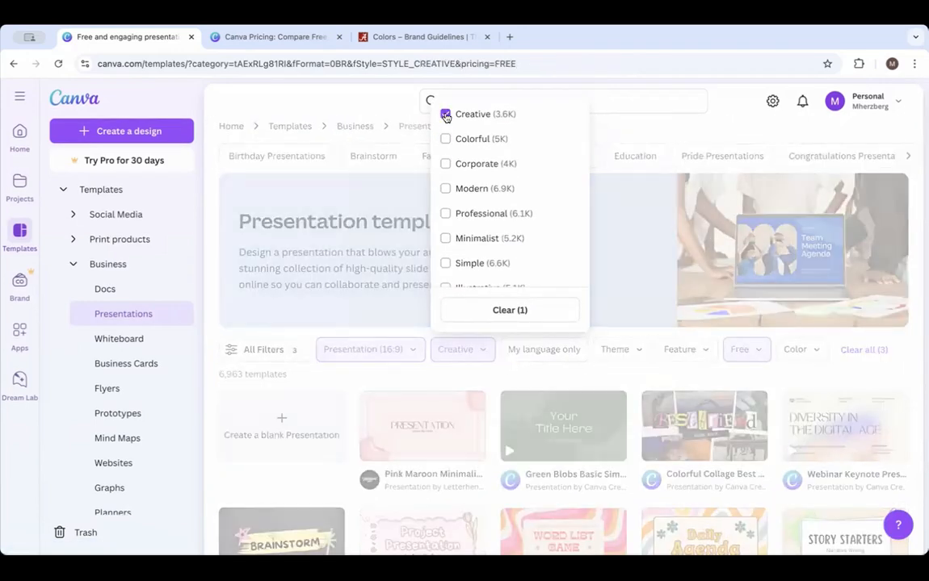
{"action": "left_click", "coordinate": [445, 115]}
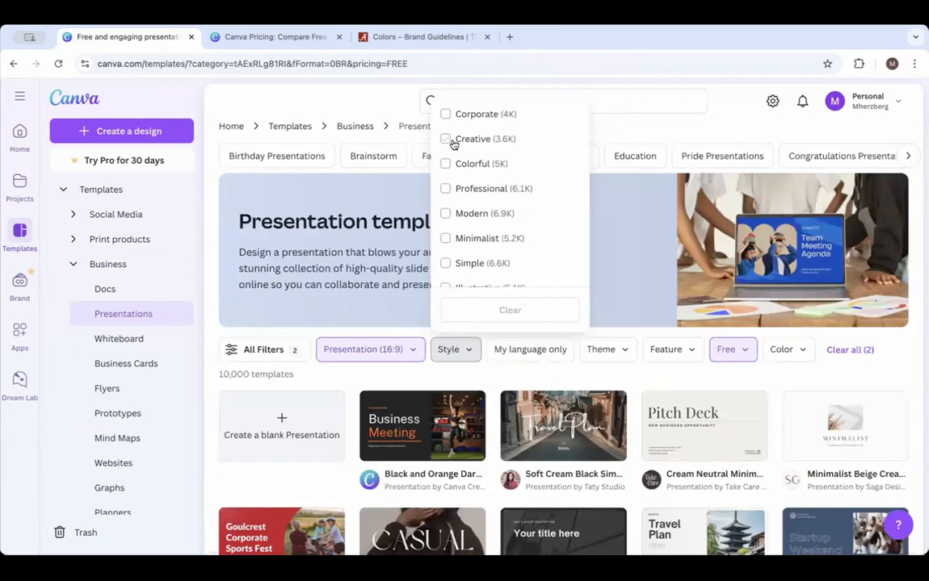
{"action": "left_click", "coordinate": [445, 213]}
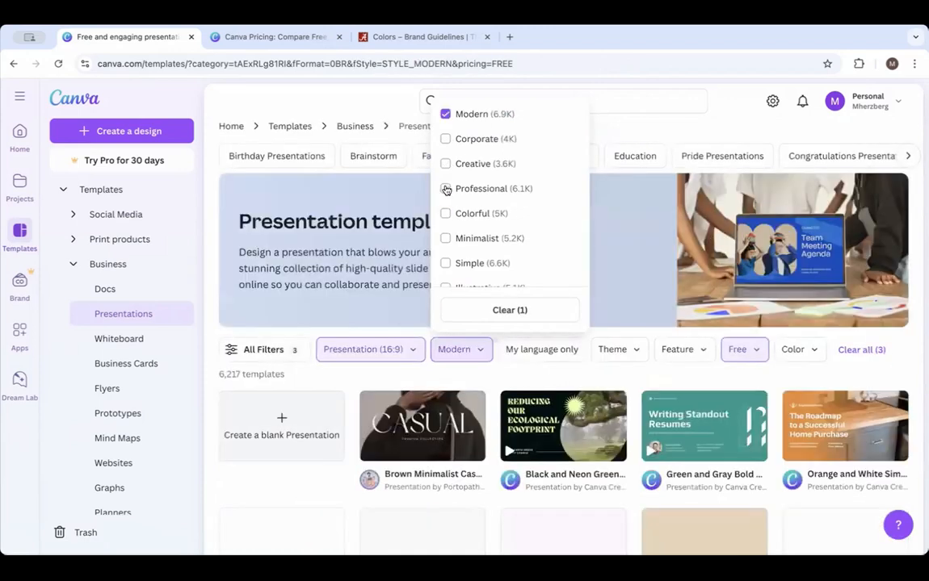
{"action": "left_click", "coordinate": [445, 189]}
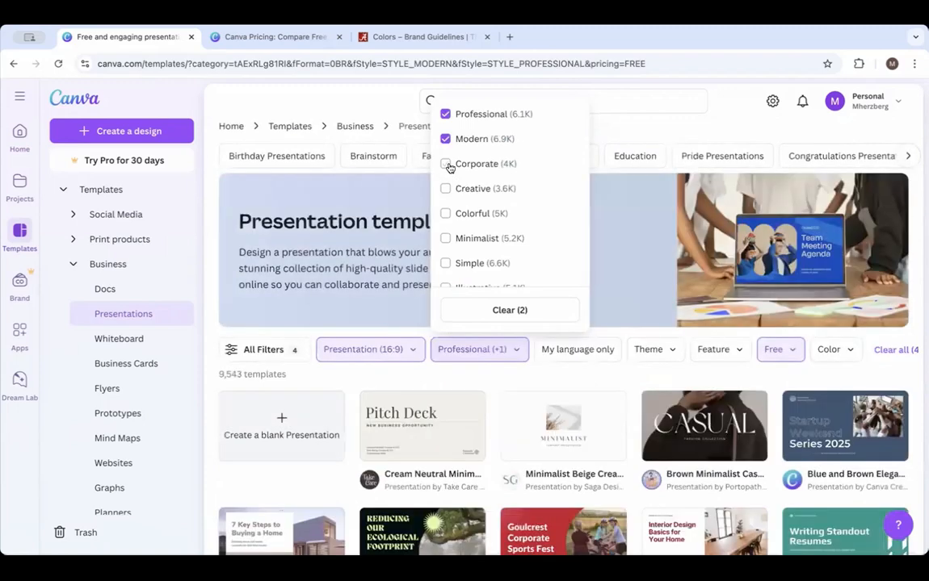
{"action": "left_click", "coordinate": [446, 164]}
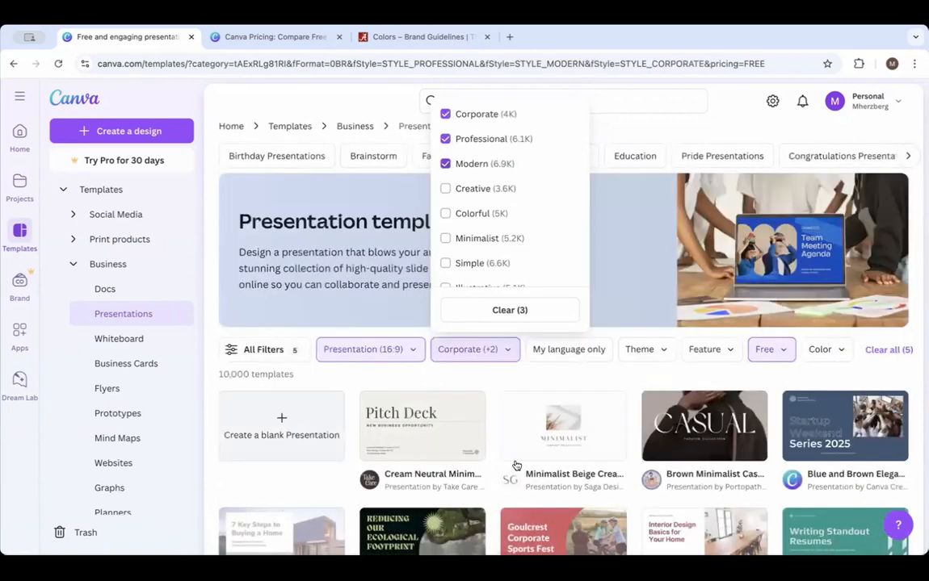
Browse the free presentation templates in the Modern, Professional and Corporate styles.
{"action": "scroll", "coordinate": [532, 484], "scroll_direction": "down", "scroll_amount": 5}
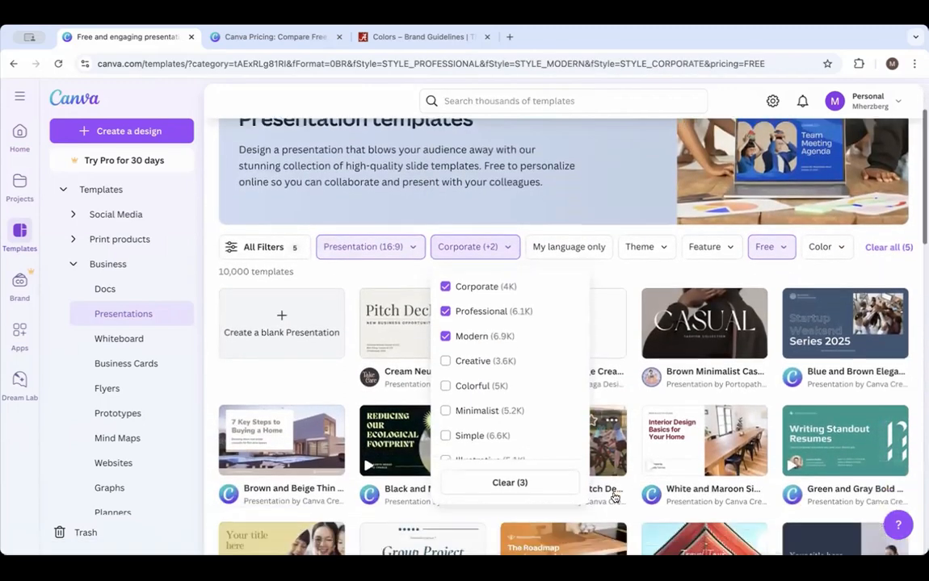
{"action": "scroll", "coordinate": [615, 497], "scroll_direction": "down", "scroll_amount": 4}
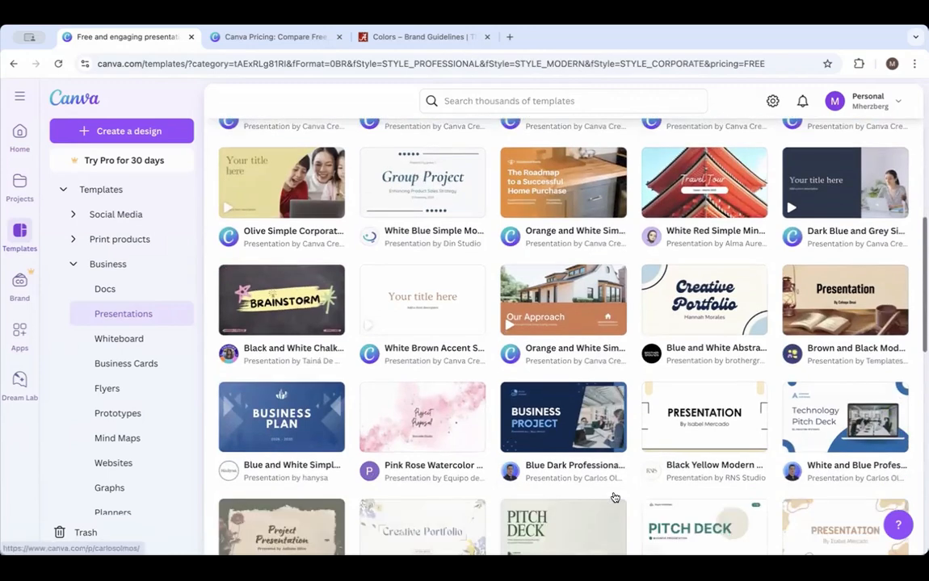
{"action": "scroll", "coordinate": [615, 498], "scroll_direction": "down", "scroll_amount": 4}
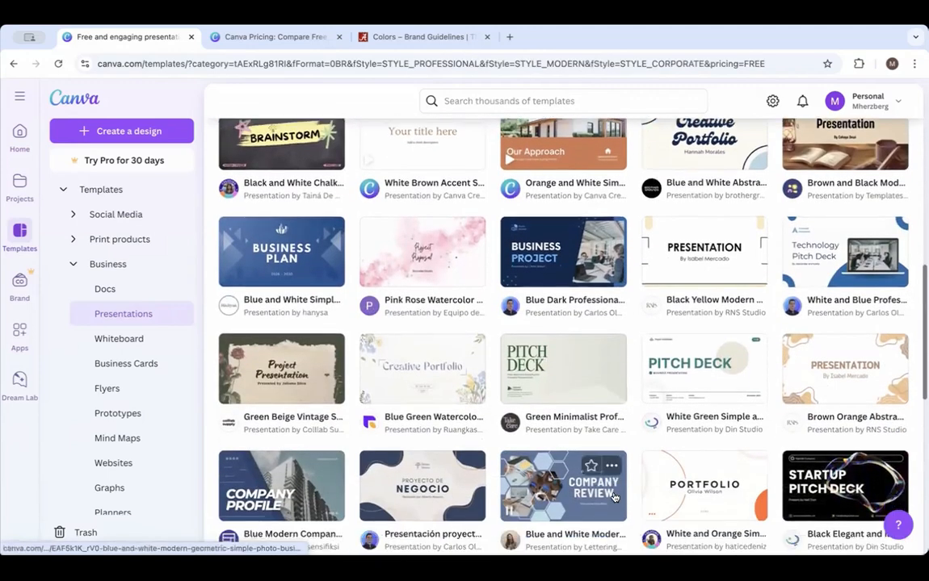
{"action": "scroll", "coordinate": [615, 498], "scroll_direction": "down", "scroll_amount": 1}
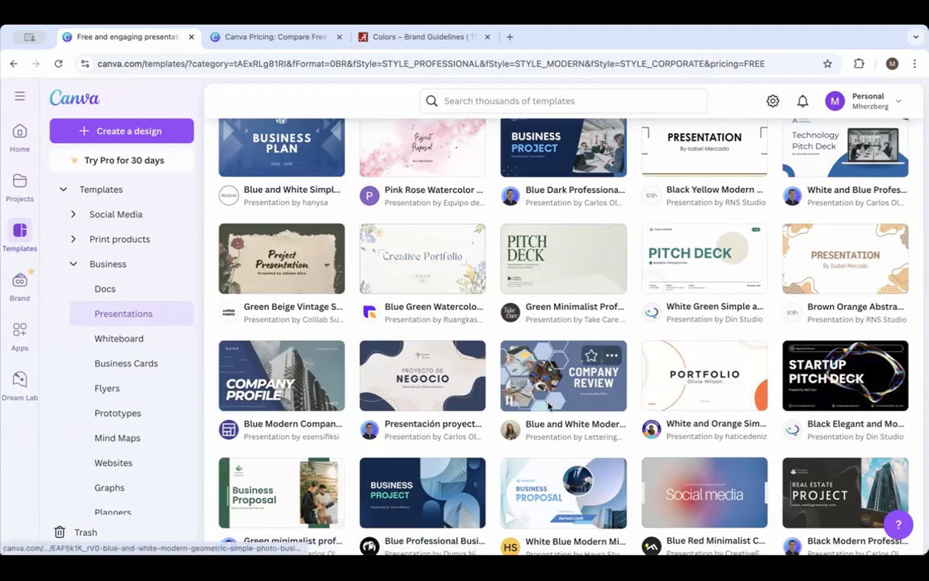
{"action": "scroll", "coordinate": [548, 404], "scroll_direction": "down", "scroll_amount": 1}
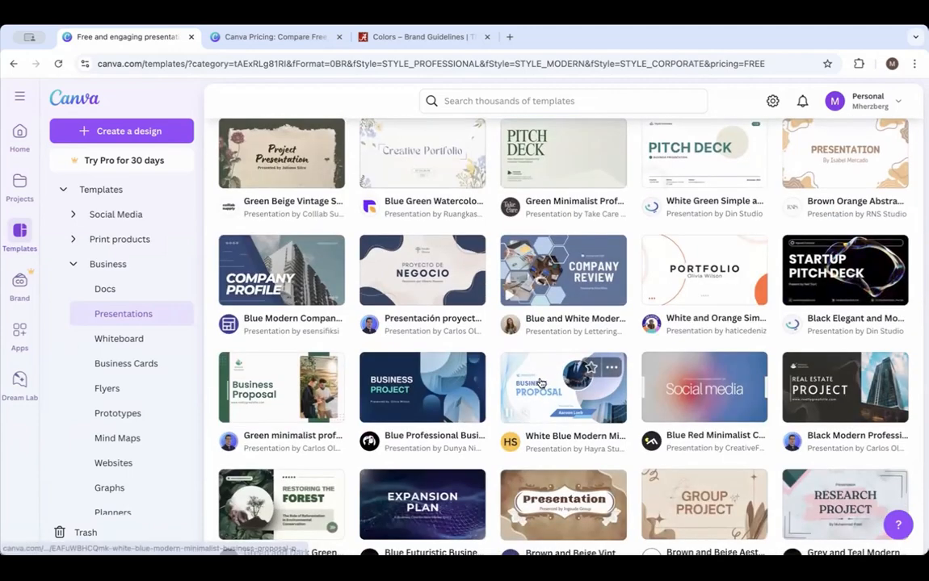
{"action": "scroll", "coordinate": [540, 383], "scroll_direction": "down", "scroll_amount": 1}
Clear all selected style filters from the presentation templates and close the style choices.
{"action": "scroll", "coordinate": [541, 383], "scroll_direction": "up", "scroll_amount": 5}
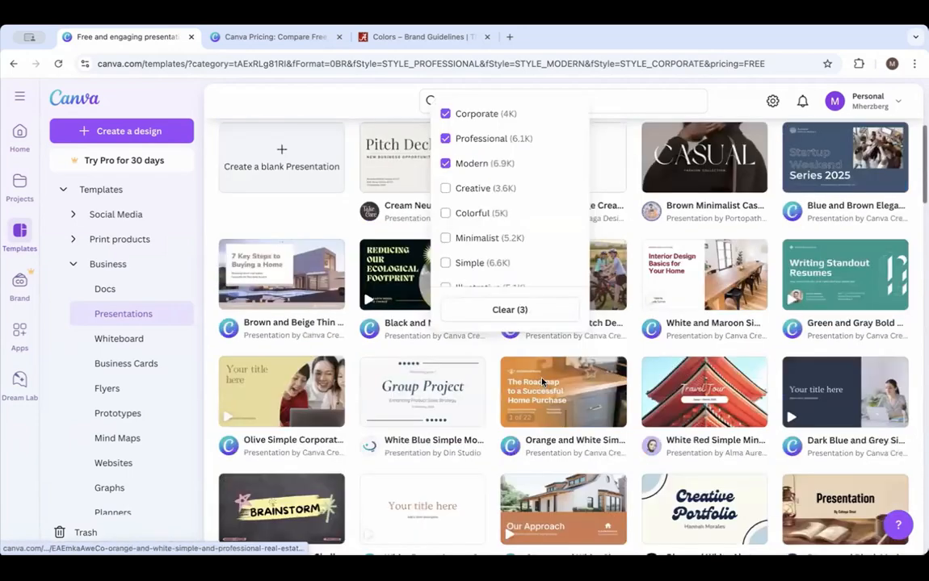
{"action": "scroll", "coordinate": [542, 383], "scroll_direction": "up", "scroll_amount": 3}
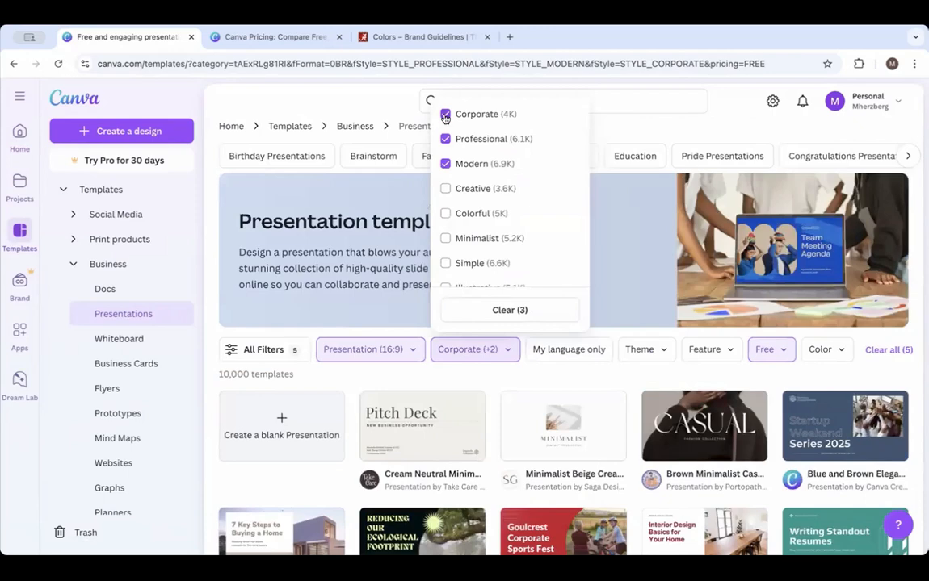
{"action": "left_click", "coordinate": [496, 311]}
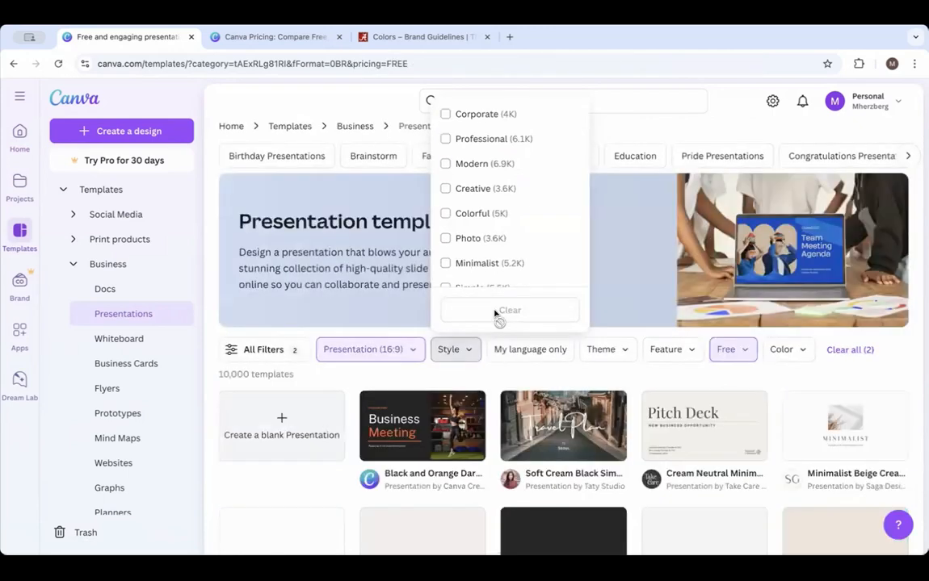
{"action": "left_click", "coordinate": [610, 131]}
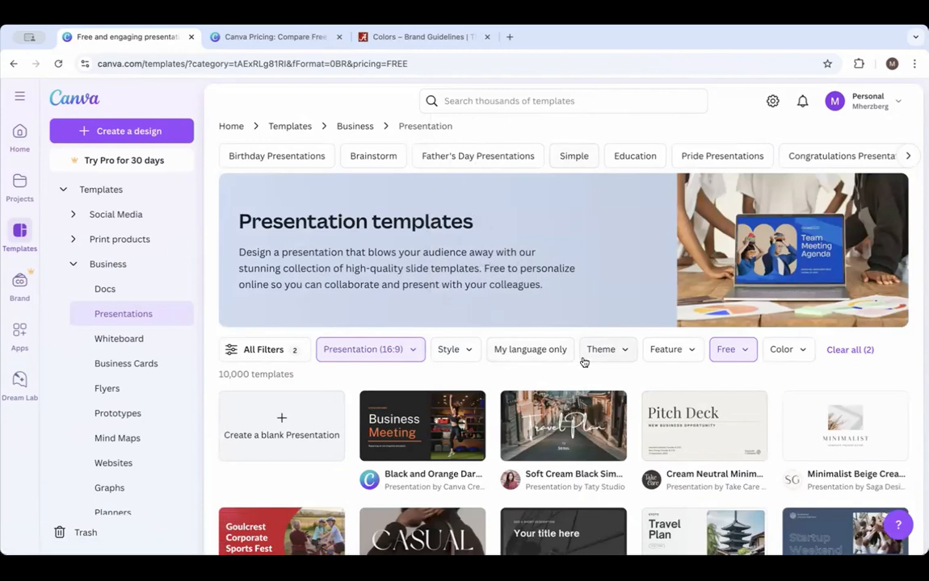
Look over the theme choices and filter the free presentation templates to the Education theme.
{"action": "left_click", "coordinate": [619, 357]}
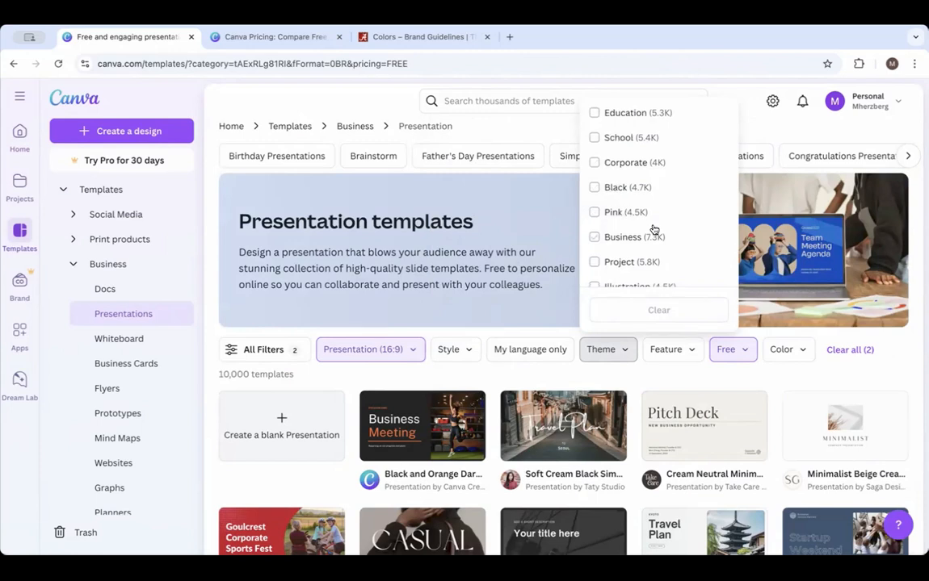
{"action": "scroll", "coordinate": [654, 230], "scroll_direction": "down", "scroll_amount": 1}
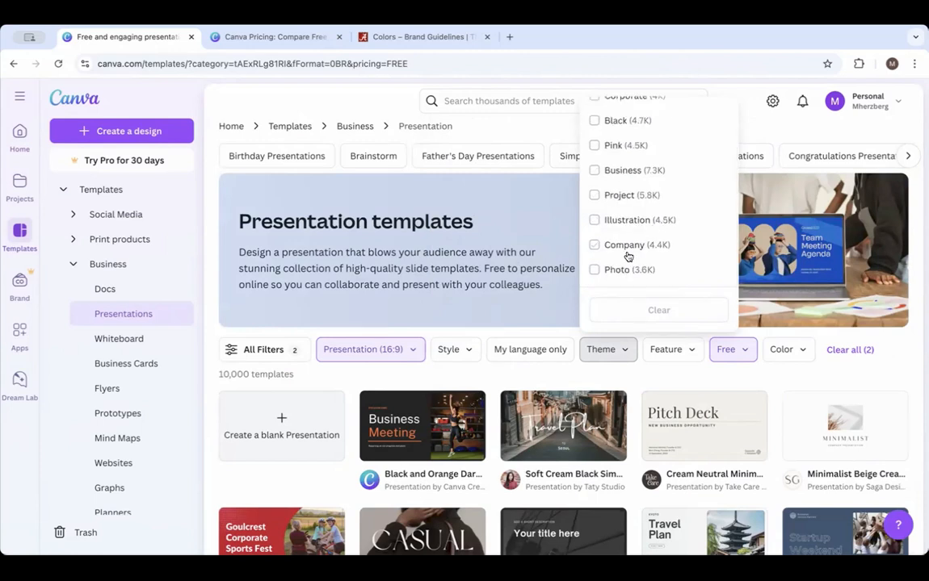
{"action": "scroll", "coordinate": [665, 205], "scroll_direction": "up", "scroll_amount": 2}
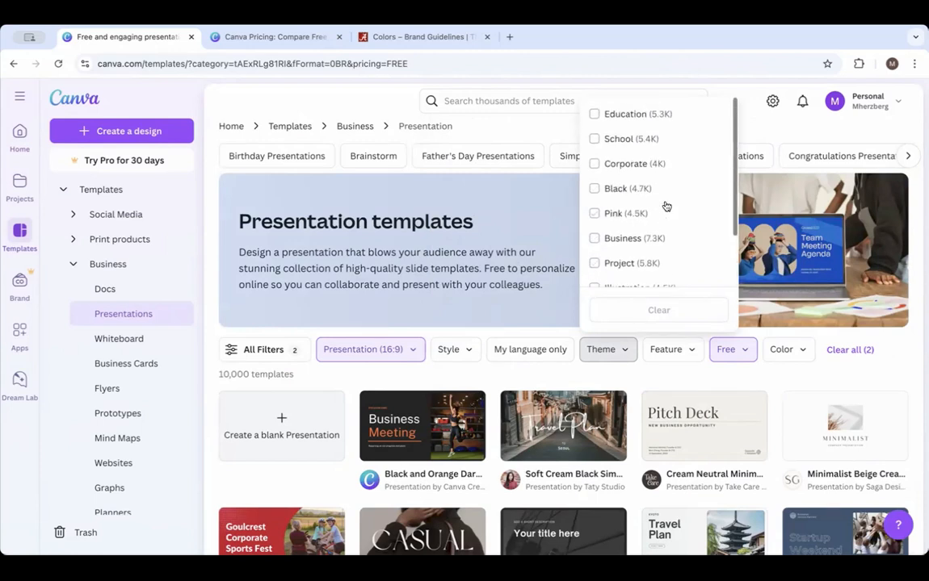
{"action": "left_click", "coordinate": [594, 116]}
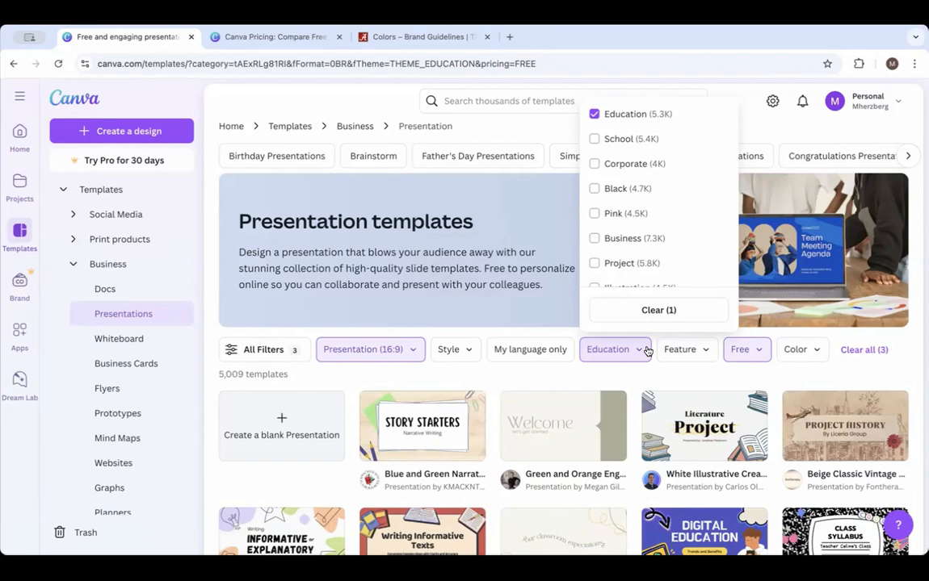
{"action": "left_click", "coordinate": [504, 374]}
Browse the free Education-themed presentation templates to see the range of designs offered.
{"action": "scroll", "coordinate": [503, 452], "scroll_direction": "down", "scroll_amount": 3}
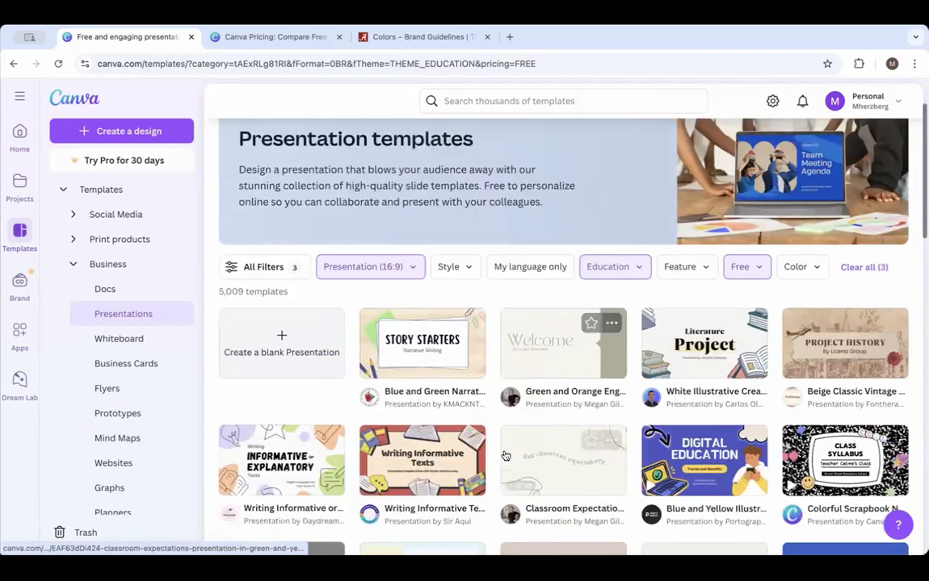
{"action": "scroll", "coordinate": [505, 456], "scroll_direction": "down", "scroll_amount": 4}
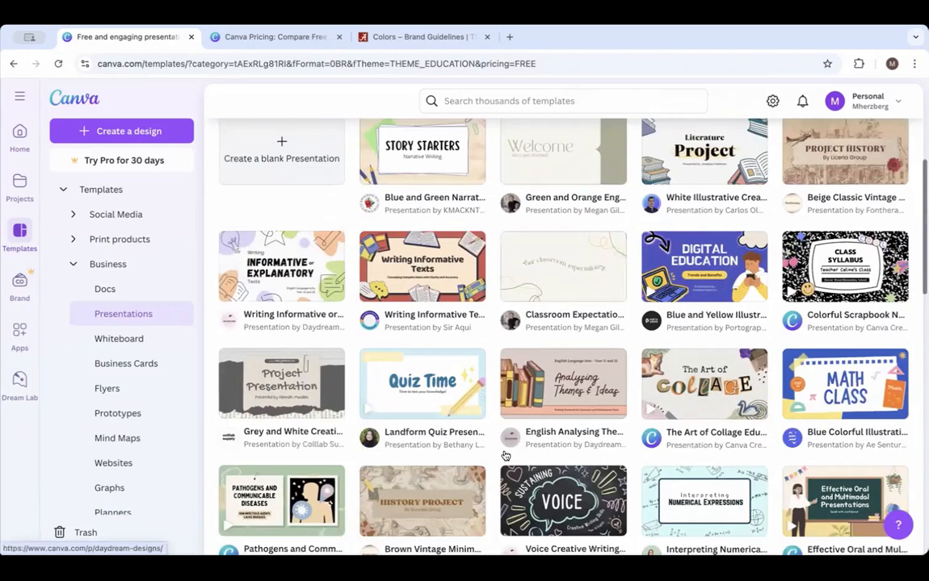
{"action": "scroll", "coordinate": [505, 456], "scroll_direction": "down", "scroll_amount": 5}
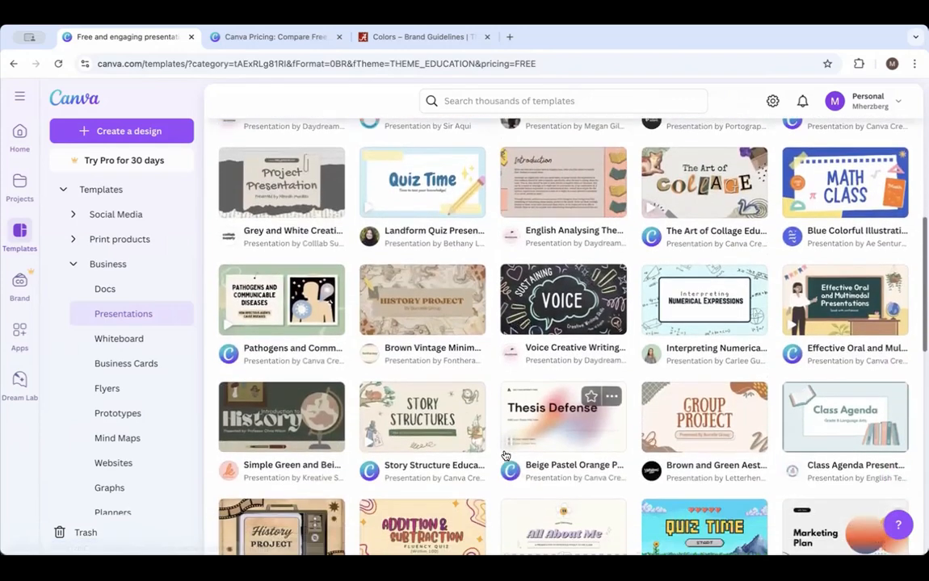
{"action": "scroll", "coordinate": [504, 457], "scroll_direction": "down", "scroll_amount": 1}
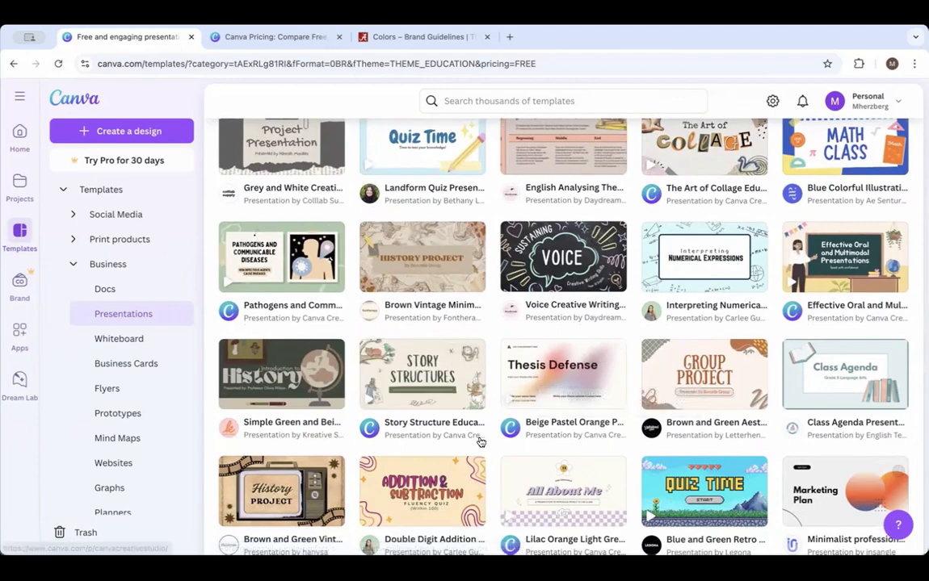
{"action": "scroll", "coordinate": [480, 443], "scroll_direction": "down", "scroll_amount": 5}
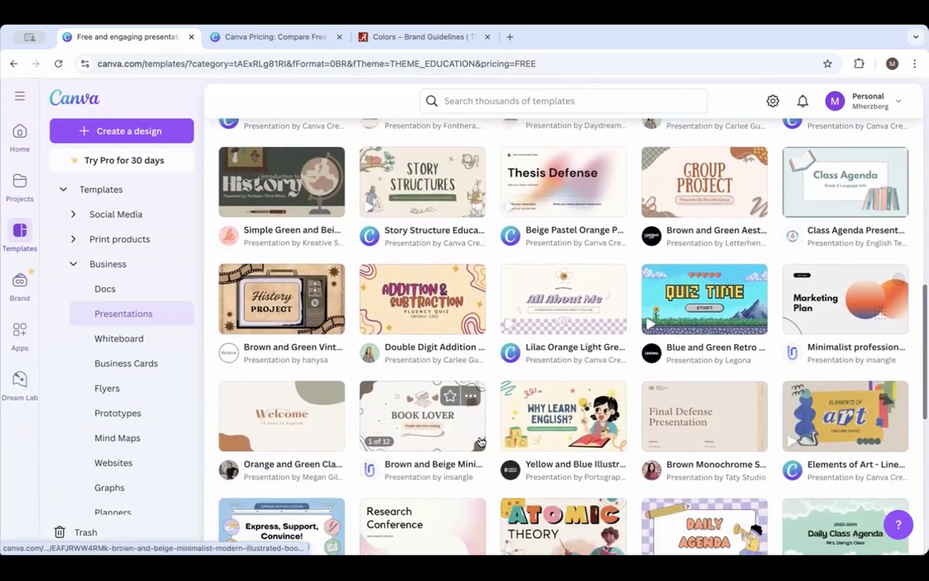
{"action": "scroll", "coordinate": [481, 443], "scroll_direction": "down", "scroll_amount": 2}
{"action": "scroll", "coordinate": [479, 441], "scroll_direction": "down", "scroll_amount": 9}
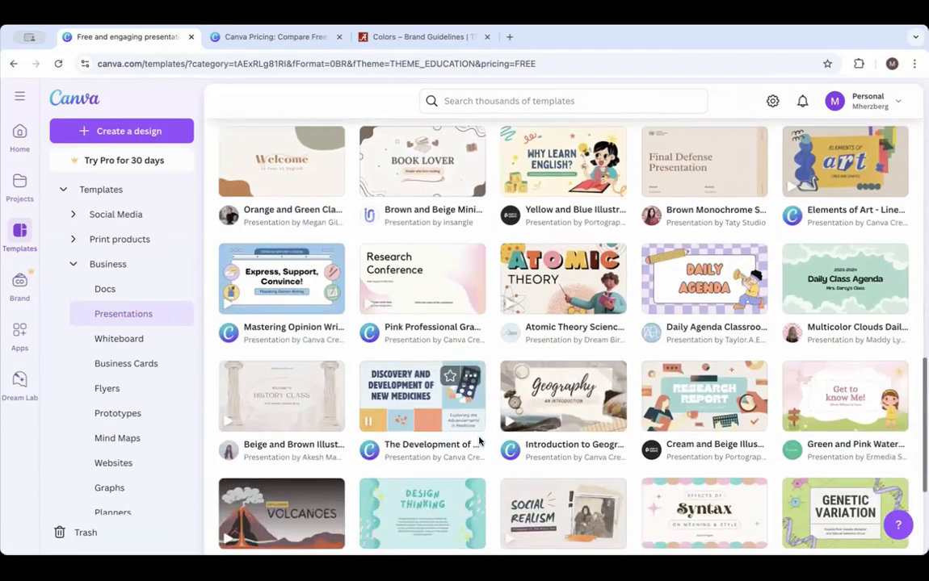
{"action": "scroll", "coordinate": [479, 441], "scroll_direction": "down", "scroll_amount": 6}
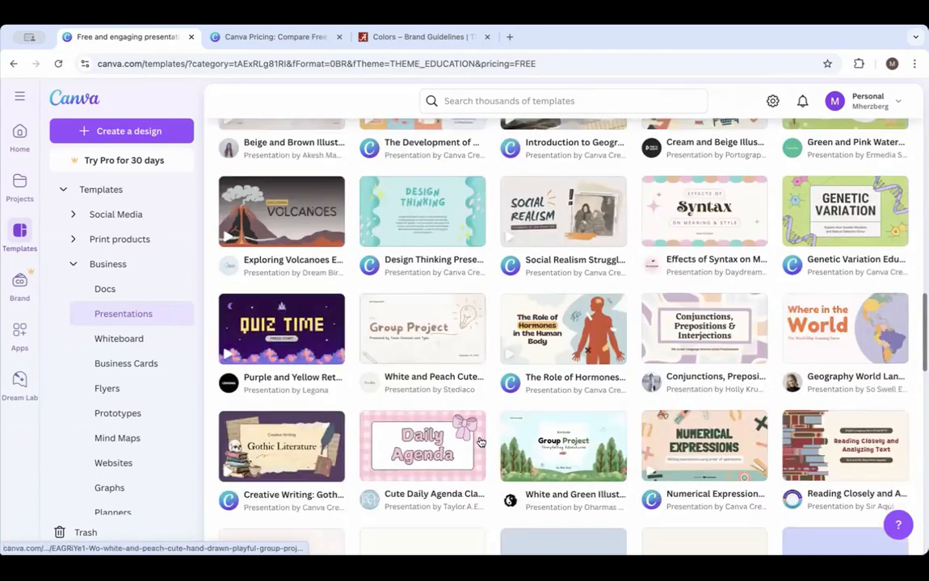
{"action": "scroll", "coordinate": [479, 441], "scroll_direction": "down", "scroll_amount": 3}
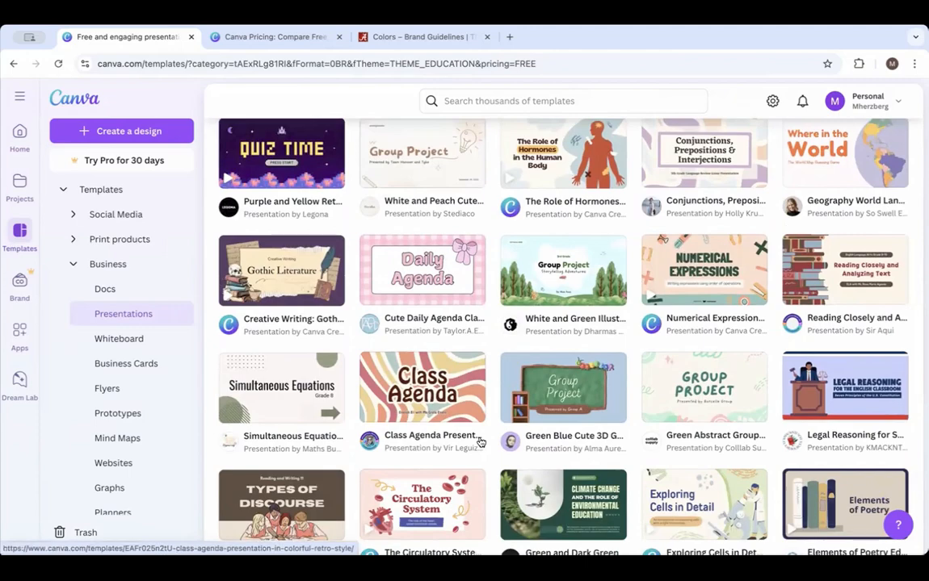
{"action": "scroll", "coordinate": [479, 441], "scroll_direction": "down", "scroll_amount": 1}
{"action": "scroll", "coordinate": [479, 441], "scroll_direction": "down", "scroll_amount": 2}
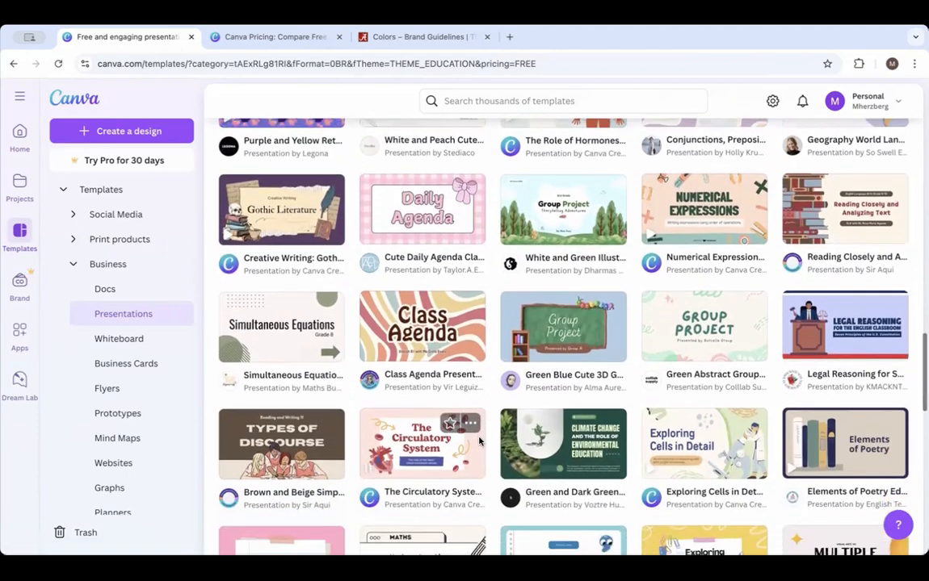
Clear the Education theme filter from the free presentation templates.
{"action": "scroll", "coordinate": [479, 441], "scroll_direction": "up", "scroll_amount": 15}
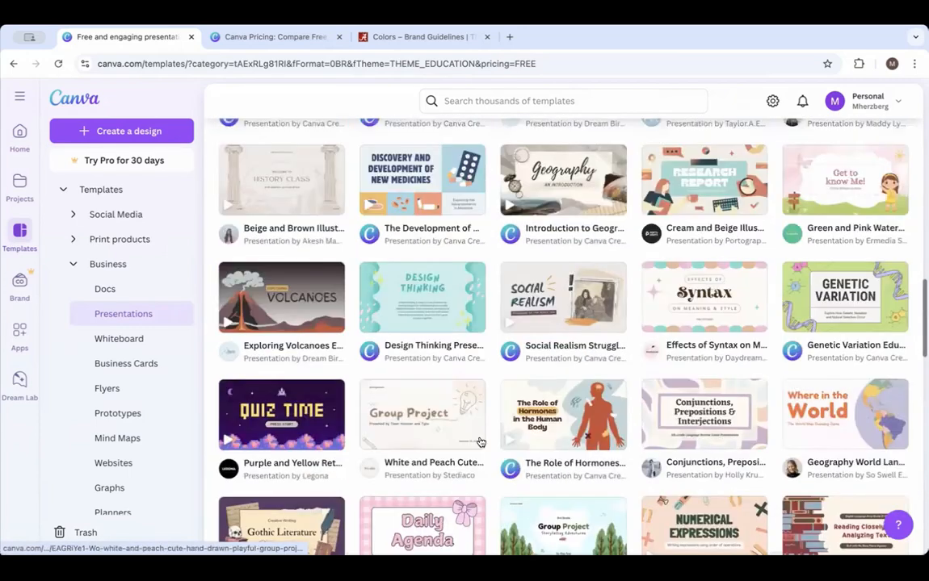
{"action": "scroll", "coordinate": [478, 441], "scroll_direction": "up", "scroll_amount": 10}
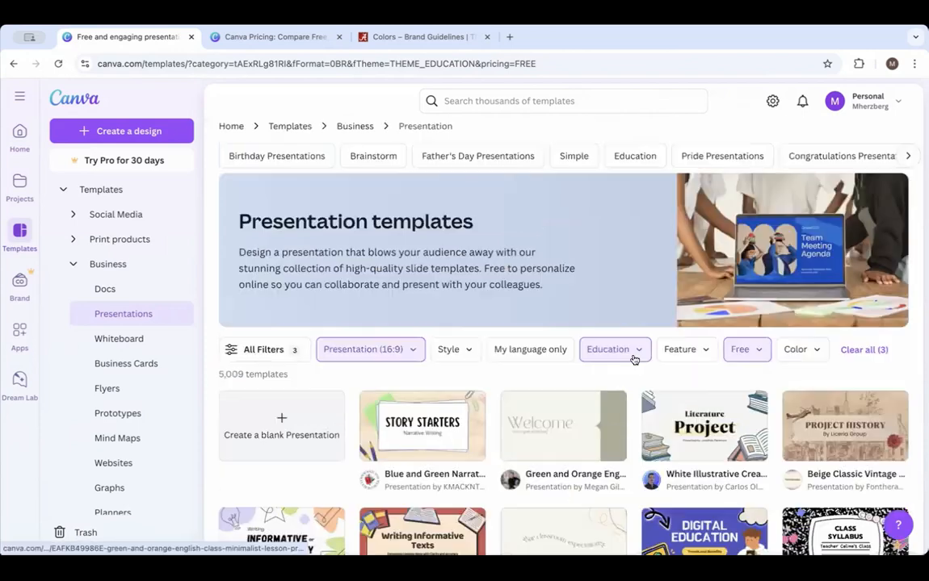
{"action": "left_click", "coordinate": [637, 352]}
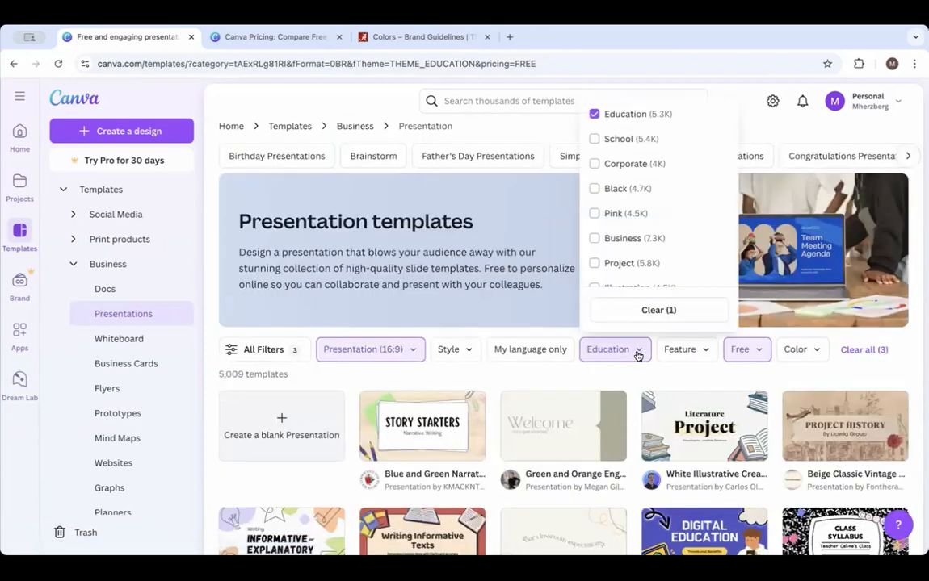
{"action": "left_click", "coordinate": [658, 312]}
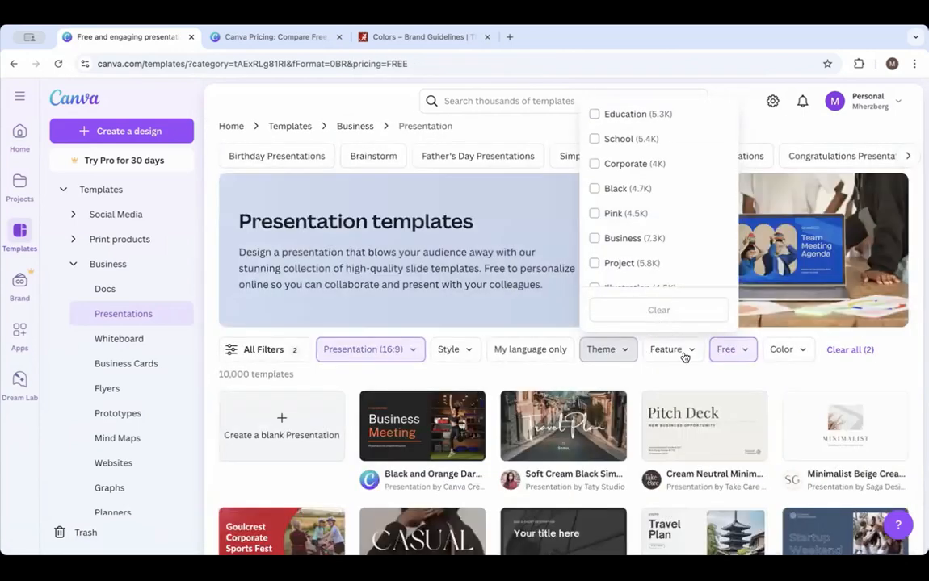
Look over the feature filter choices for presentation templates: Animation, Video and Audio.
{"action": "left_click", "coordinate": [685, 351]}
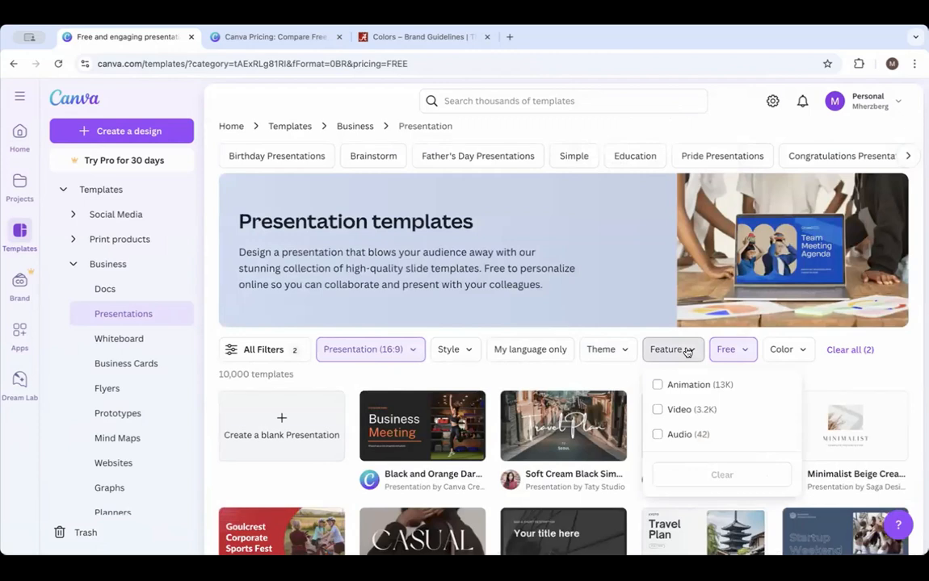
{"action": "left_click", "coordinate": [724, 388]}
{"action": "left_click", "coordinate": [679, 411]}
{"action": "left_click", "coordinate": [678, 436]}
Filter the free presentation templates by the yellow colour #FED958 and browse the matching designs.
{"action": "left_click", "coordinate": [793, 353]}
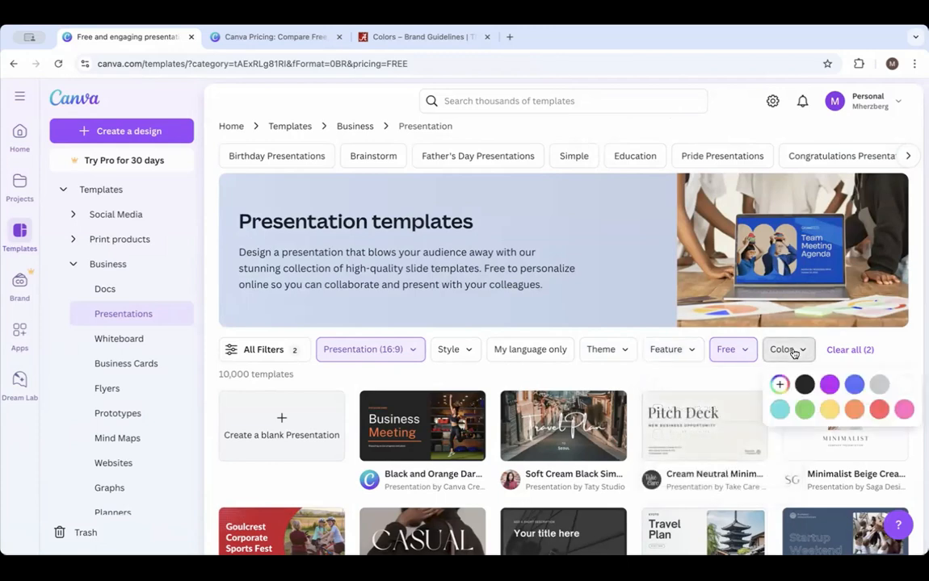
{"action": "left_click", "coordinate": [825, 409]}
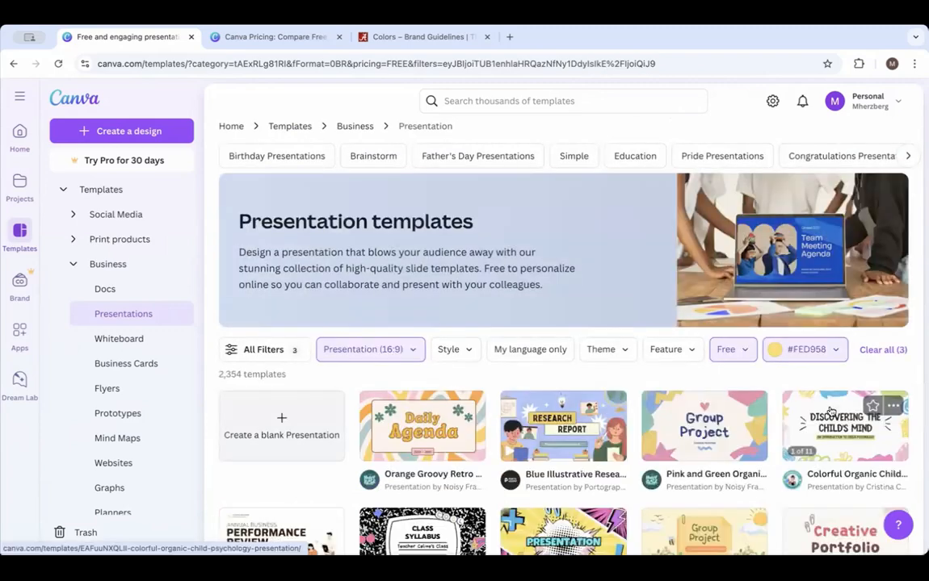
{"action": "scroll", "coordinate": [563, 510], "scroll_direction": "down", "scroll_amount": 1}
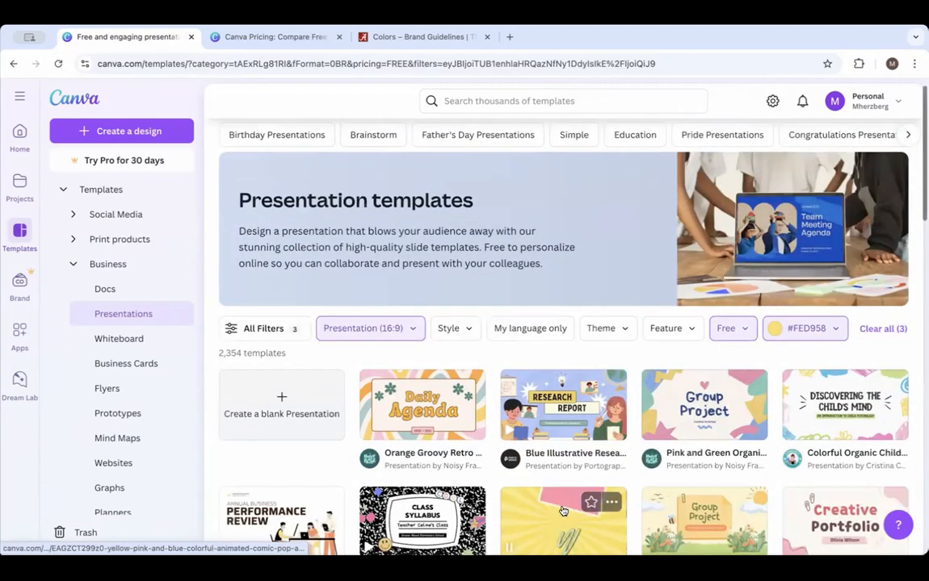
{"action": "scroll", "coordinate": [563, 510], "scroll_direction": "down", "scroll_amount": 5}
{"action": "scroll", "coordinate": [563, 510], "scroll_direction": "down", "scroll_amount": 4}
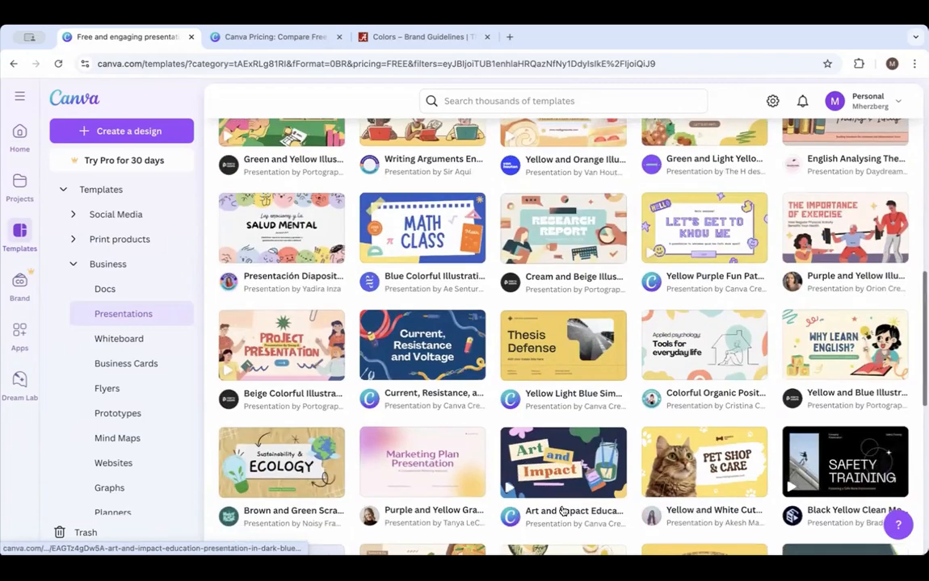
{"action": "scroll", "coordinate": [488, 440], "scroll_direction": "down", "scroll_amount": 1}
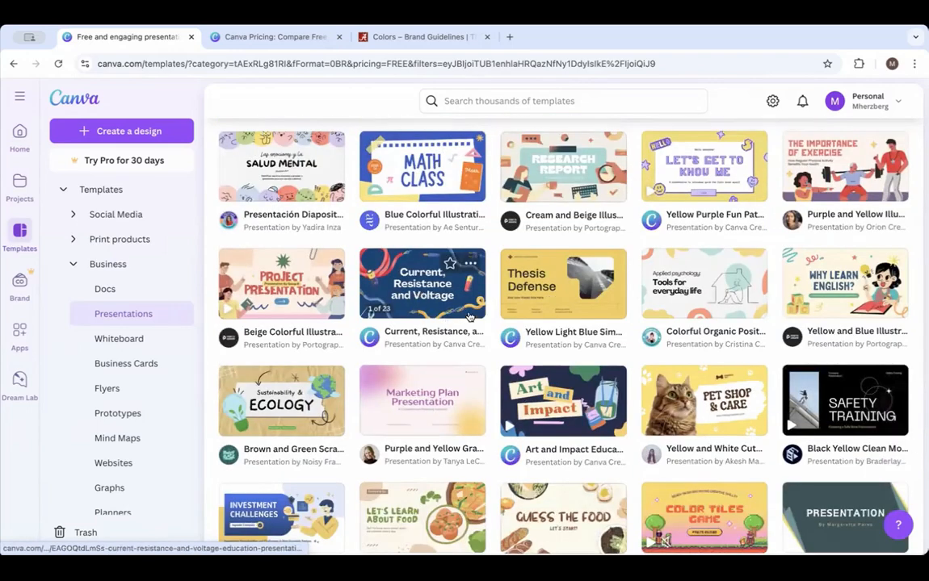
Review the colour filter choices and clear all filters from the presentation templates.
{"action": "scroll", "coordinate": [541, 447], "scroll_direction": "up", "scroll_amount": 5}
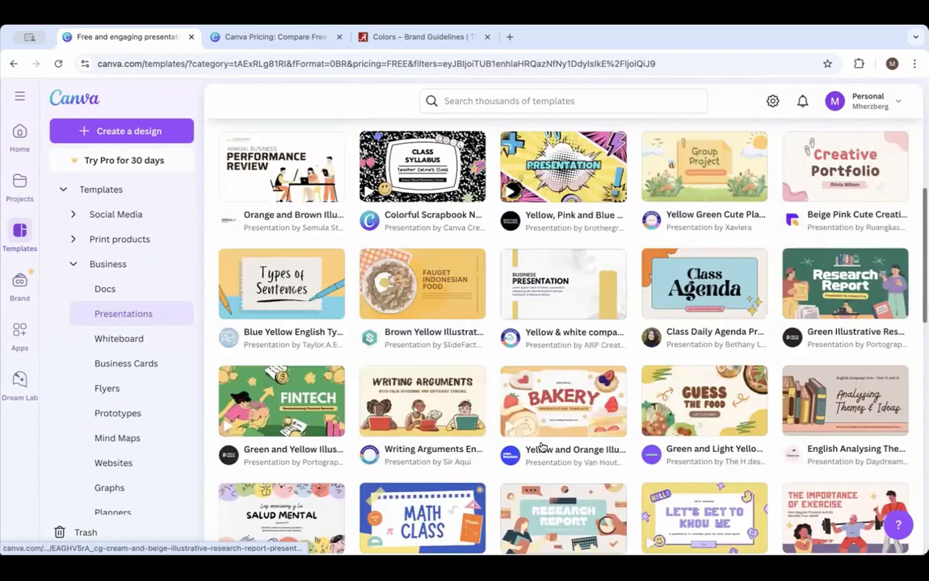
{"action": "scroll", "coordinate": [545, 442], "scroll_direction": "up", "scroll_amount": 4}
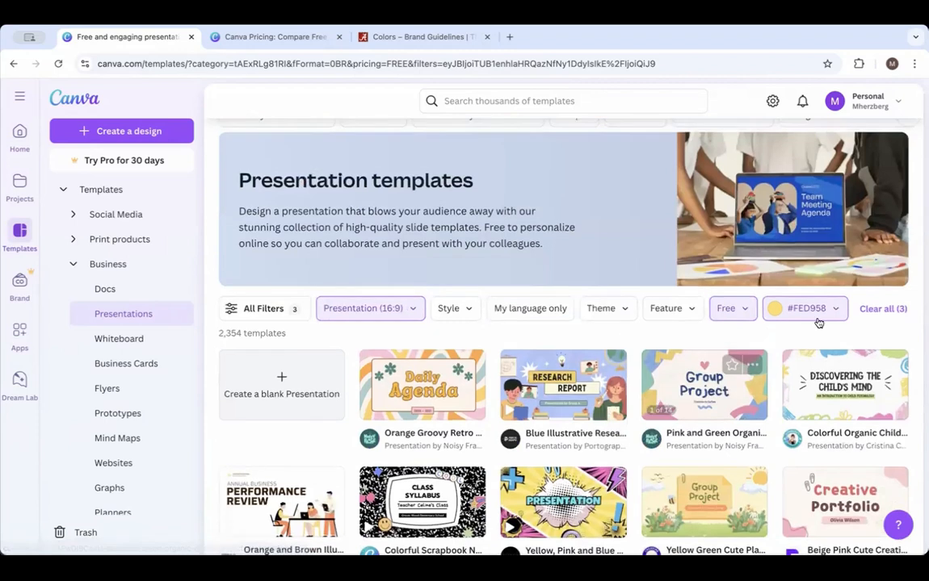
{"action": "left_click", "coordinate": [835, 312]}
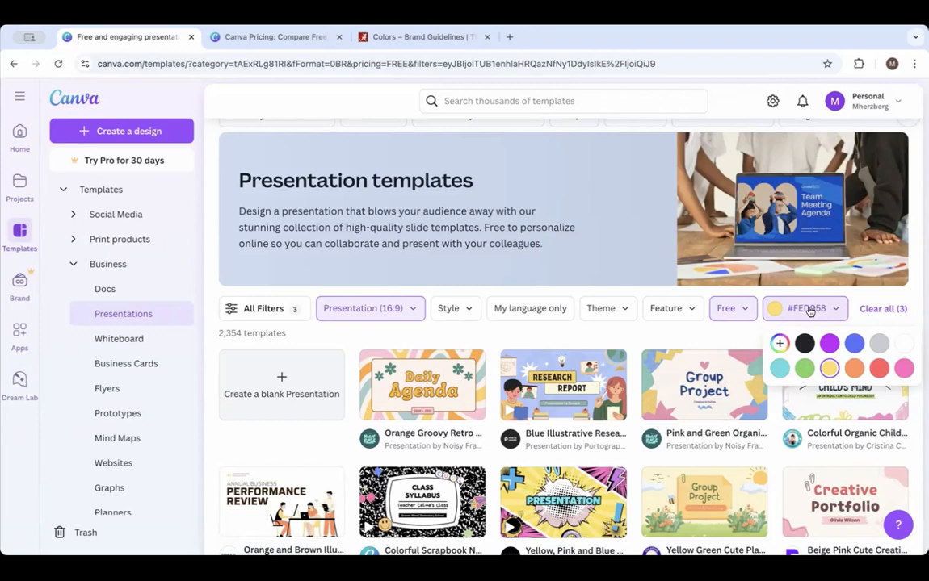
{"action": "left_click", "coordinate": [882, 309]}
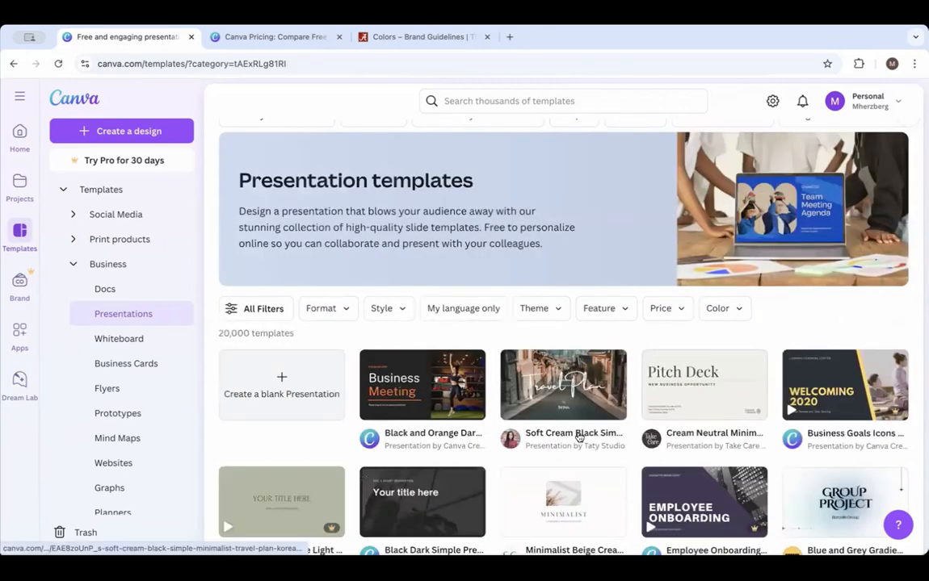
Browse the unfiltered presentation templates, comparing the free designs with those marked as Pro.
{"action": "scroll", "coordinate": [534, 463], "scroll_direction": "down", "scroll_amount": 3}
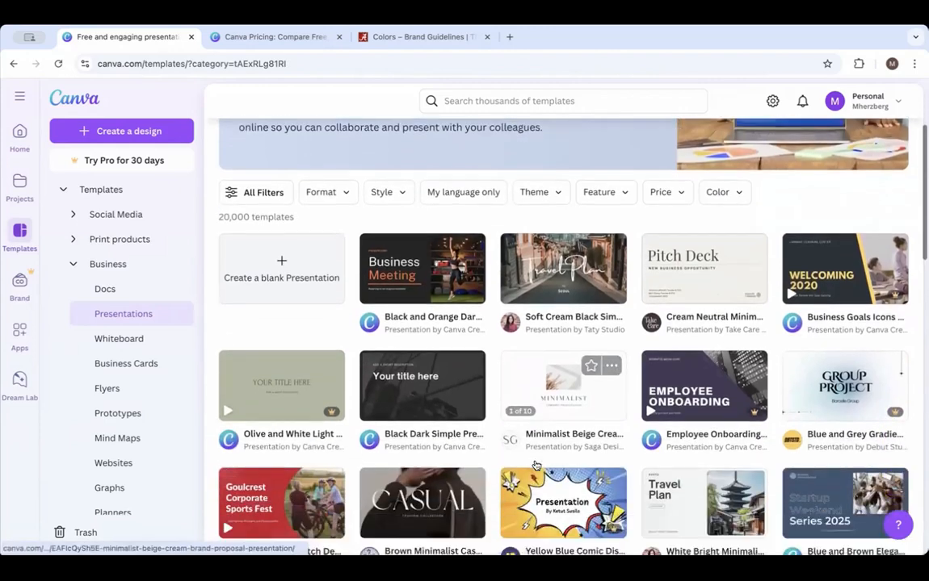
{"action": "scroll", "coordinate": [533, 464], "scroll_direction": "down", "scroll_amount": 3}
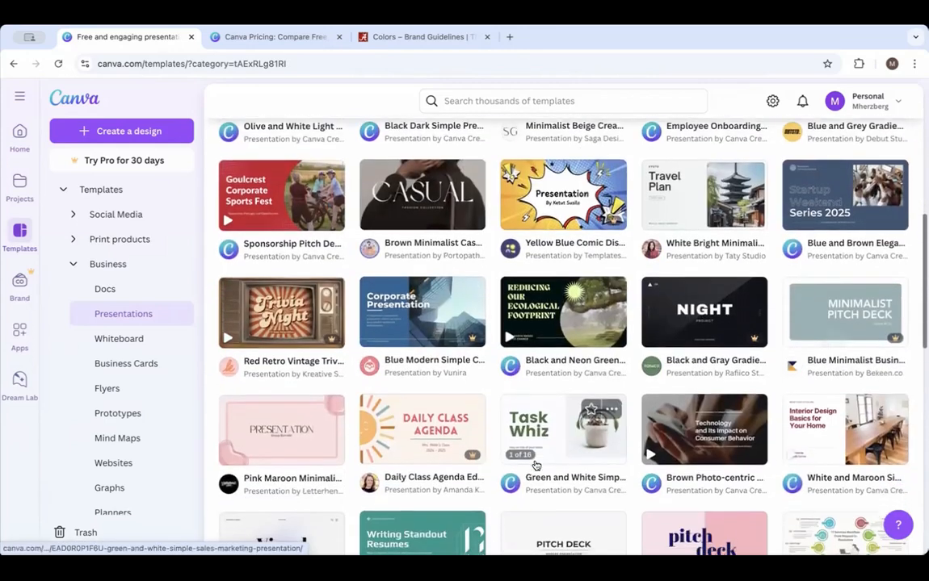
{"action": "scroll", "coordinate": [534, 465], "scroll_direction": "down", "scroll_amount": 1}
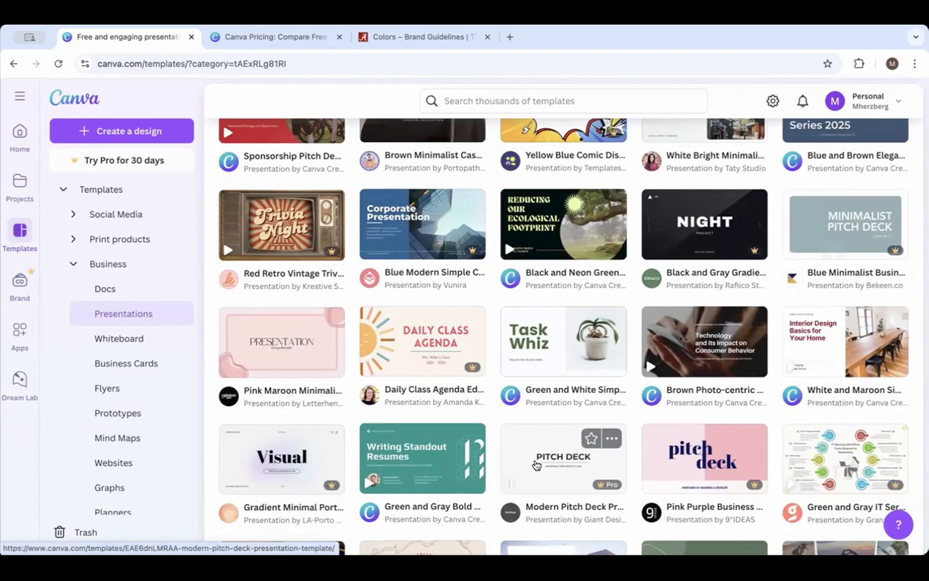
{"action": "scroll", "coordinate": [535, 466], "scroll_direction": "down", "scroll_amount": 2}
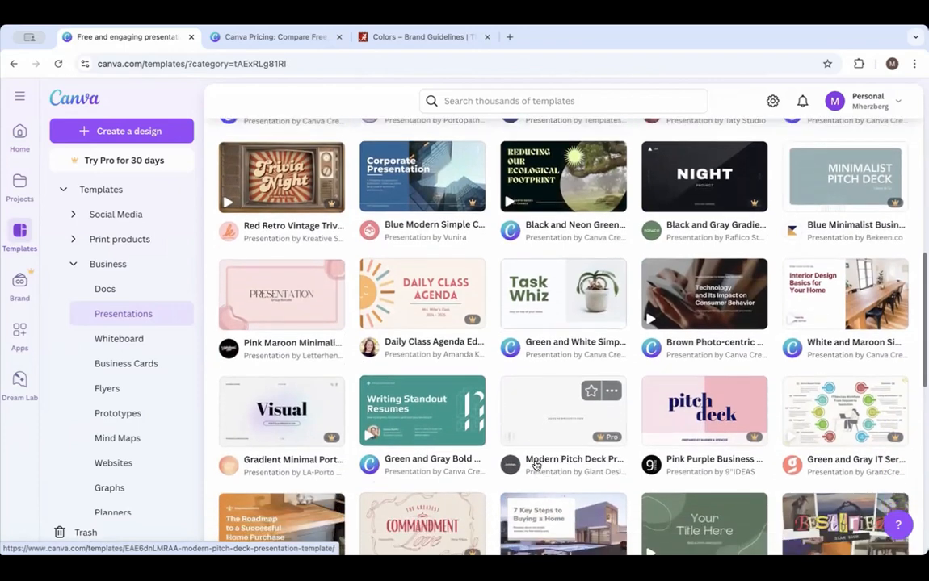
{"action": "scroll", "coordinate": [535, 466], "scroll_direction": "down", "scroll_amount": 1}
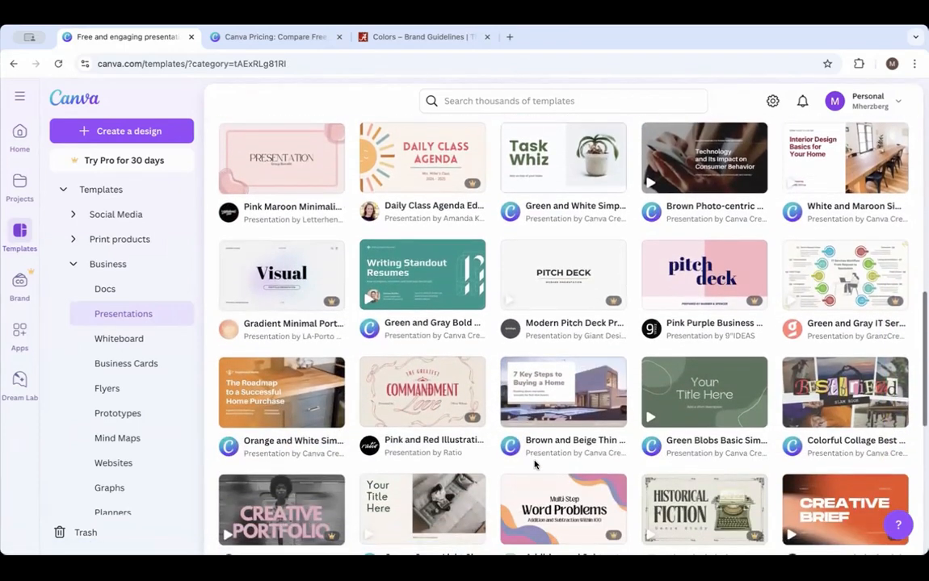
{"action": "scroll", "coordinate": [535, 466], "scroll_direction": "down", "scroll_amount": 1}
{"action": "scroll", "coordinate": [536, 466], "scroll_direction": "down", "scroll_amount": 1}
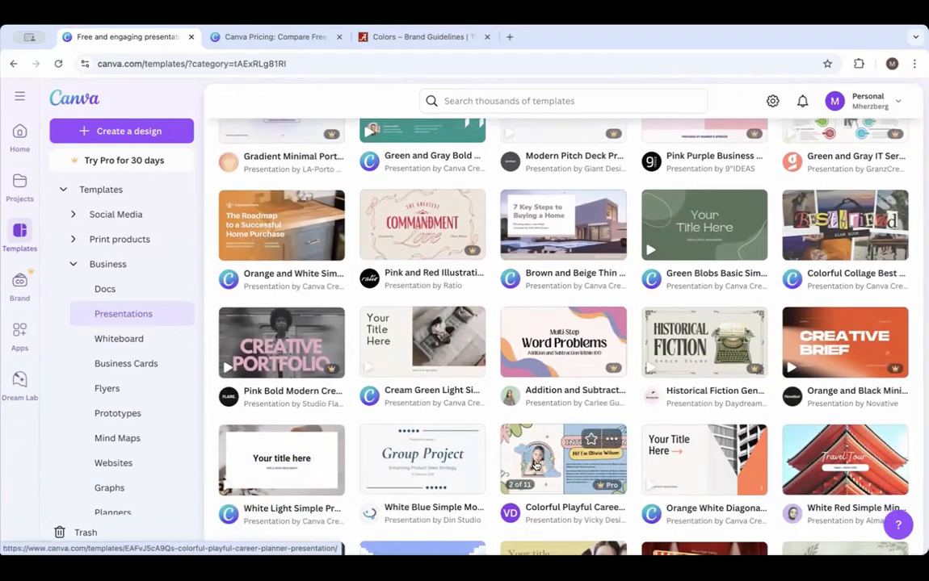
{"action": "scroll", "coordinate": [536, 466], "scroll_direction": "down", "scroll_amount": 1}
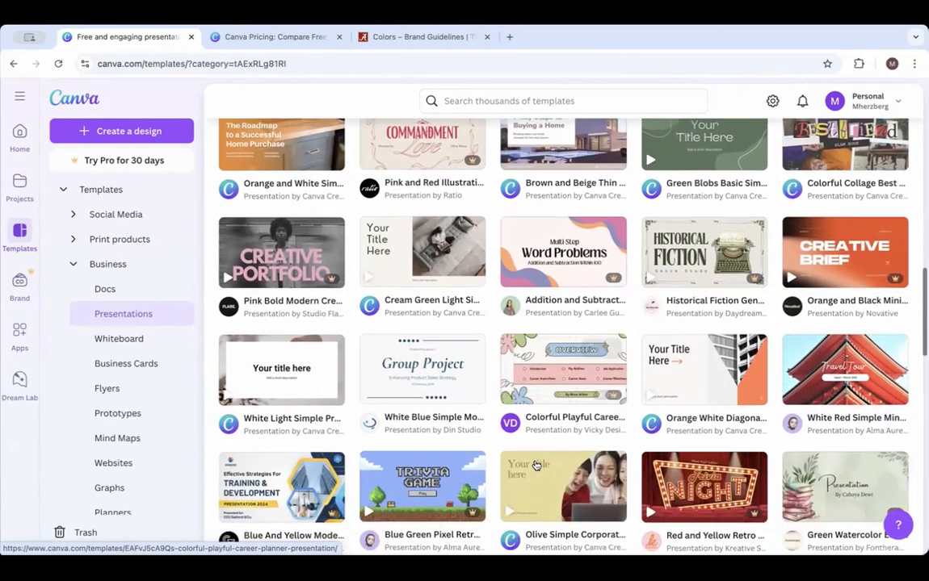
{"action": "scroll", "coordinate": [535, 466], "scroll_direction": "down", "scroll_amount": 1}
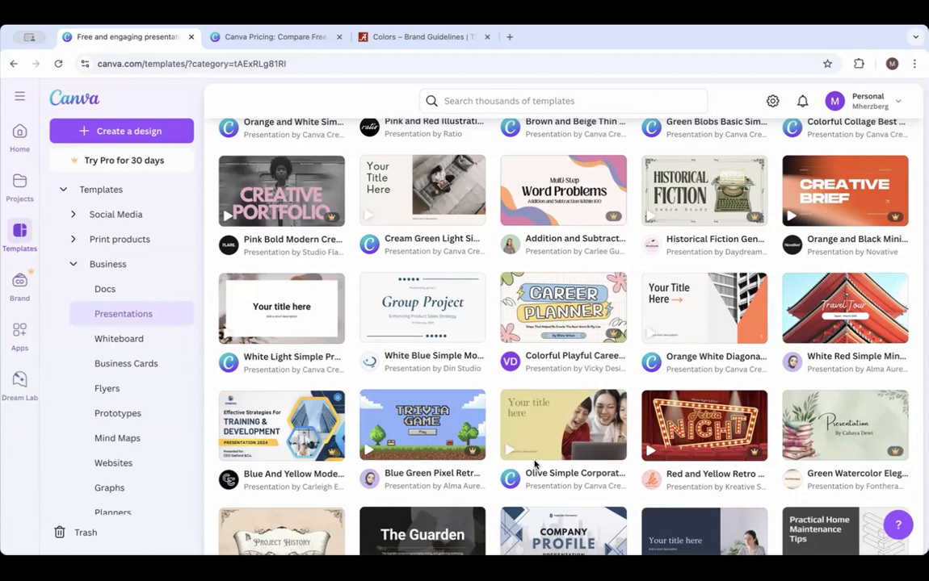
{"action": "scroll", "coordinate": [534, 465], "scroll_direction": "down", "scroll_amount": 3}
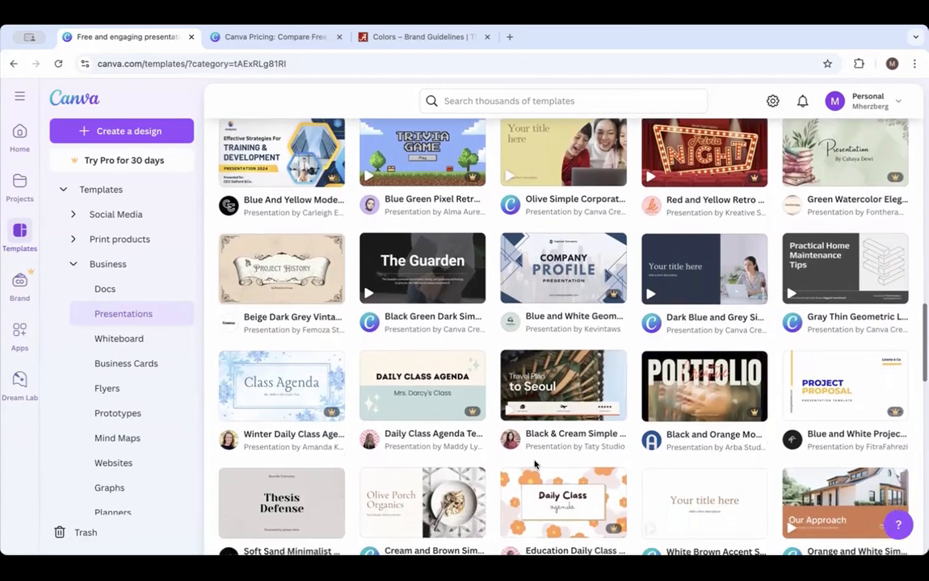
{"action": "scroll", "coordinate": [533, 465], "scroll_direction": "down", "scroll_amount": 1}
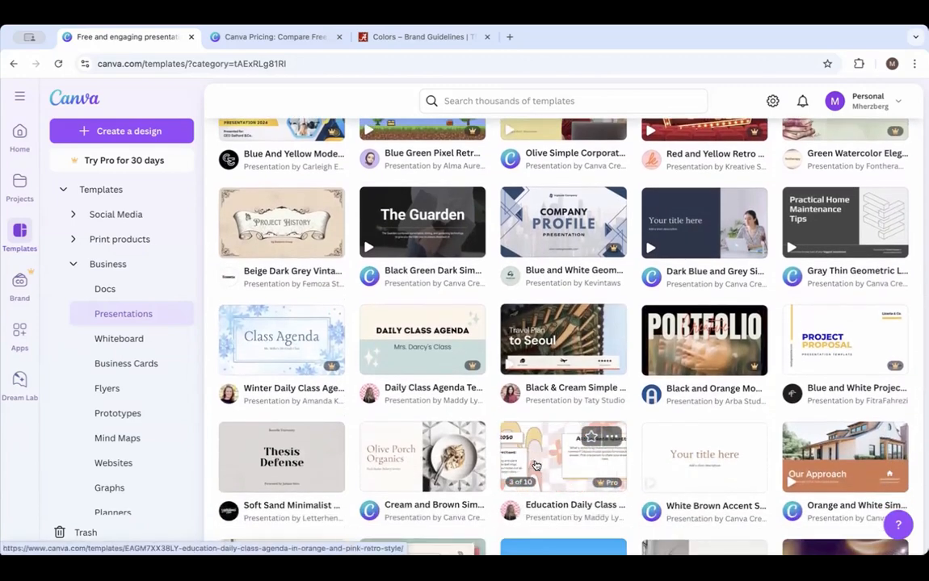
{"action": "scroll", "coordinate": [535, 466], "scroll_direction": "down", "scroll_amount": 1}
{"action": "scroll", "coordinate": [535, 466], "scroll_direction": "down", "scroll_amount": 4}
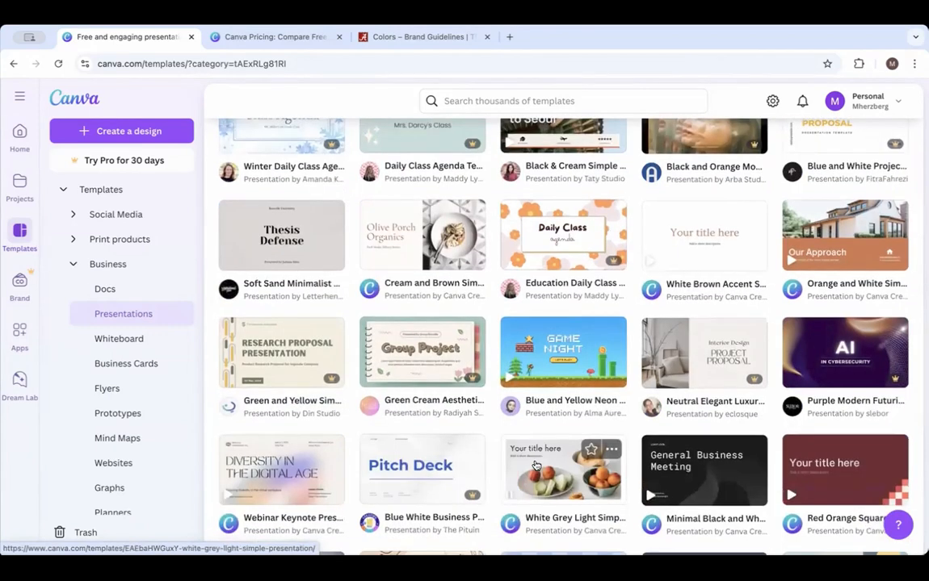
{"action": "scroll", "coordinate": [535, 466], "scroll_direction": "down", "scroll_amount": 3}
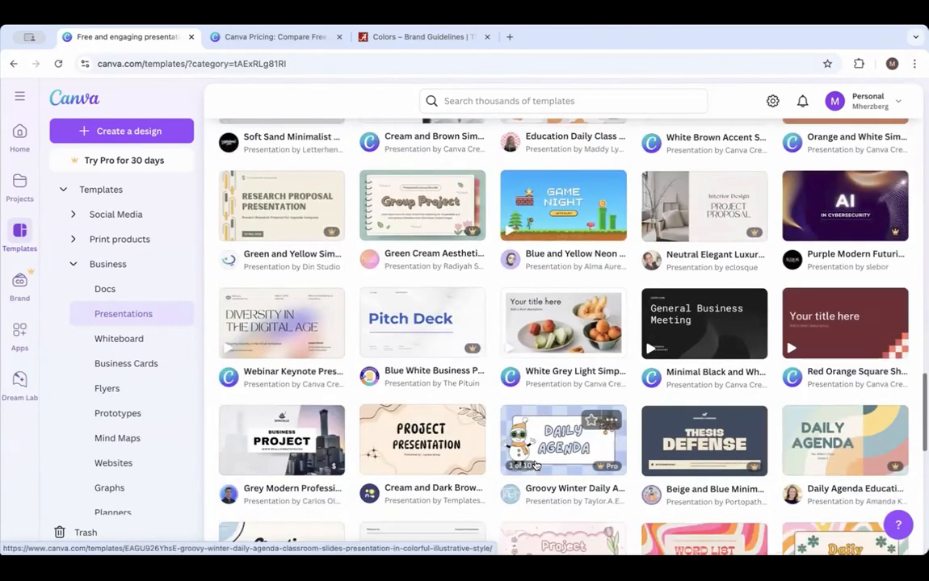
{"action": "scroll", "coordinate": [536, 466], "scroll_direction": "down", "scroll_amount": 3}
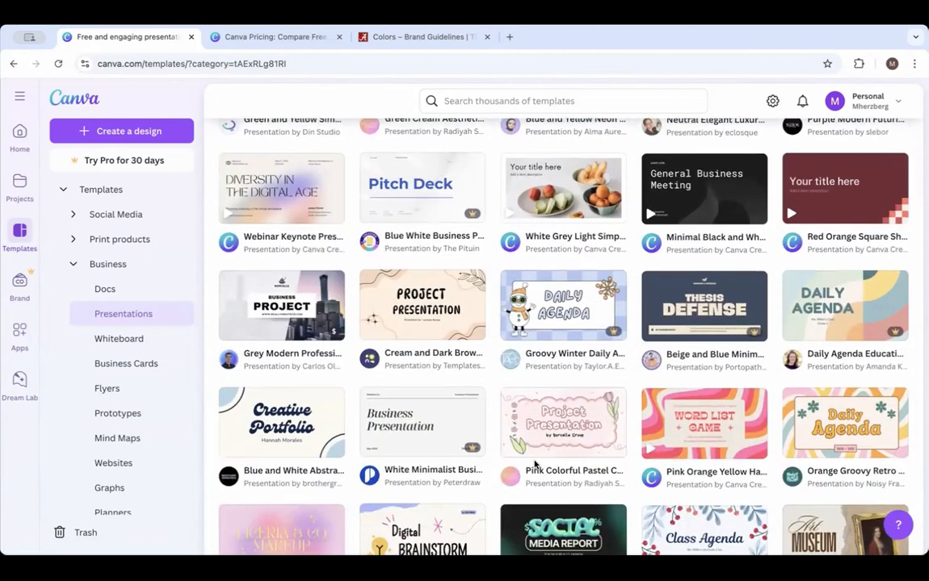
{"action": "scroll", "coordinate": [536, 466], "scroll_direction": "down", "scroll_amount": 1}
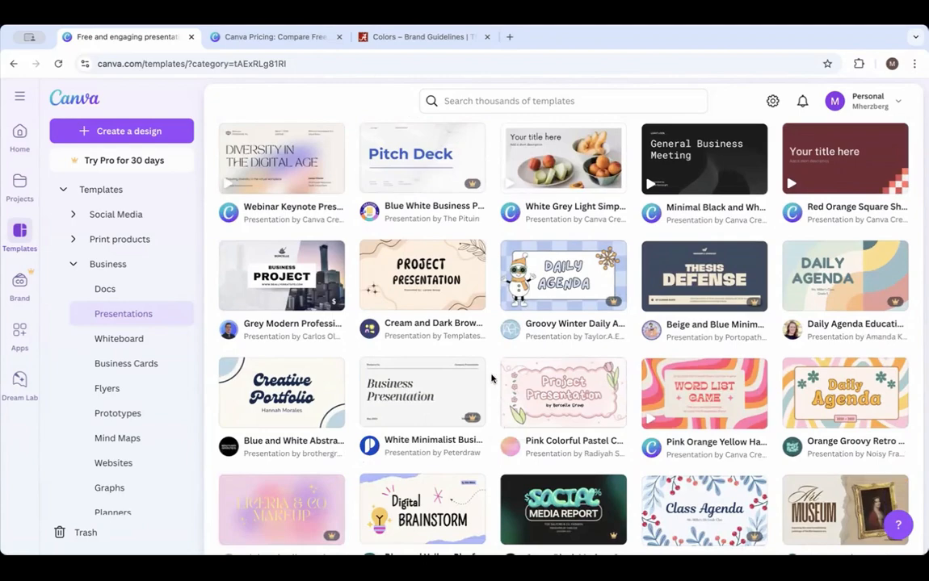
{"action": "scroll", "coordinate": [490, 379], "scroll_direction": "down", "scroll_amount": 2}
{"action": "scroll", "coordinate": [490, 379], "scroll_direction": "down", "scroll_amount": 5}
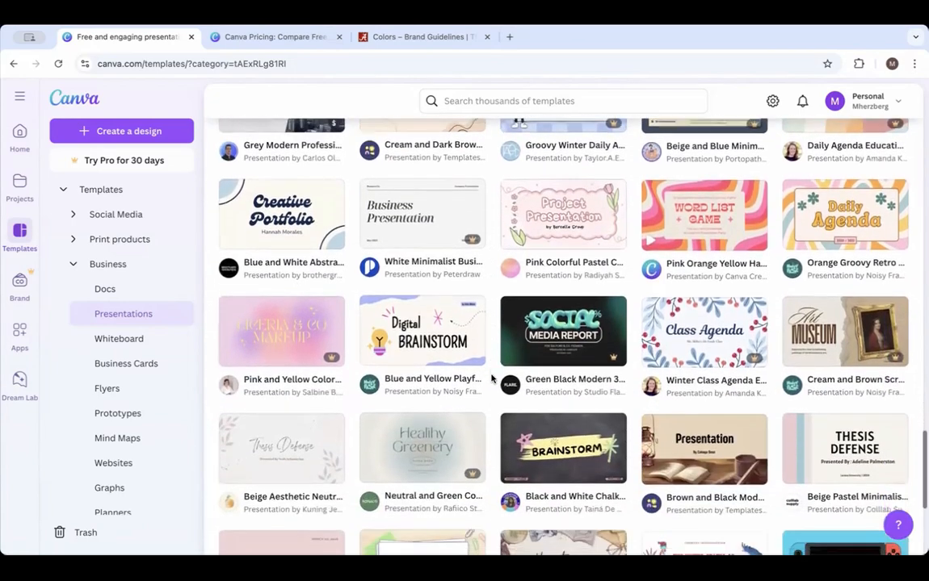
Open the Cream and Dark Brown Aesthetic Abstract Corner Project Presentation template and preview its slides from Group Member through Process.
{"action": "scroll", "coordinate": [491, 379], "scroll_direction": "up", "scroll_amount": 8}
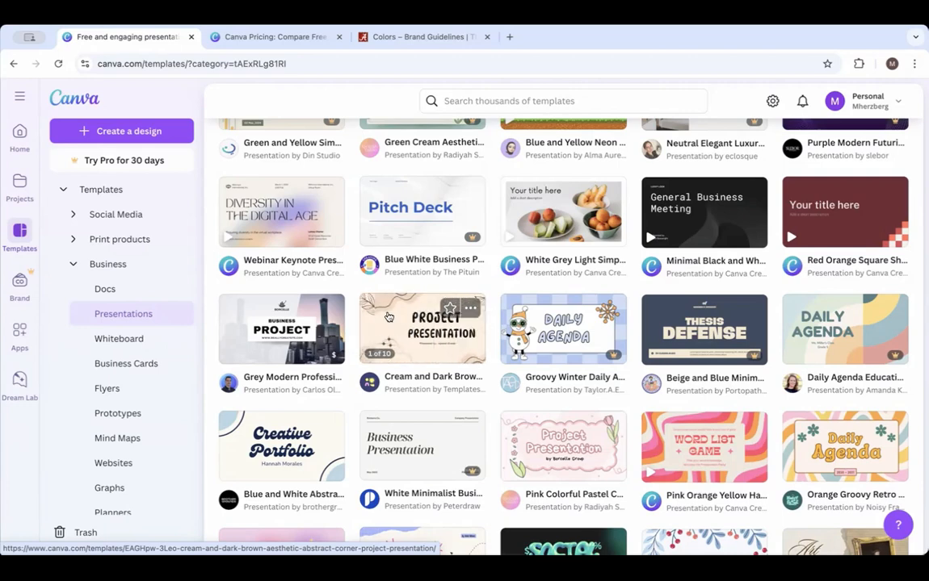
{"action": "left_click", "coordinate": [390, 319]}
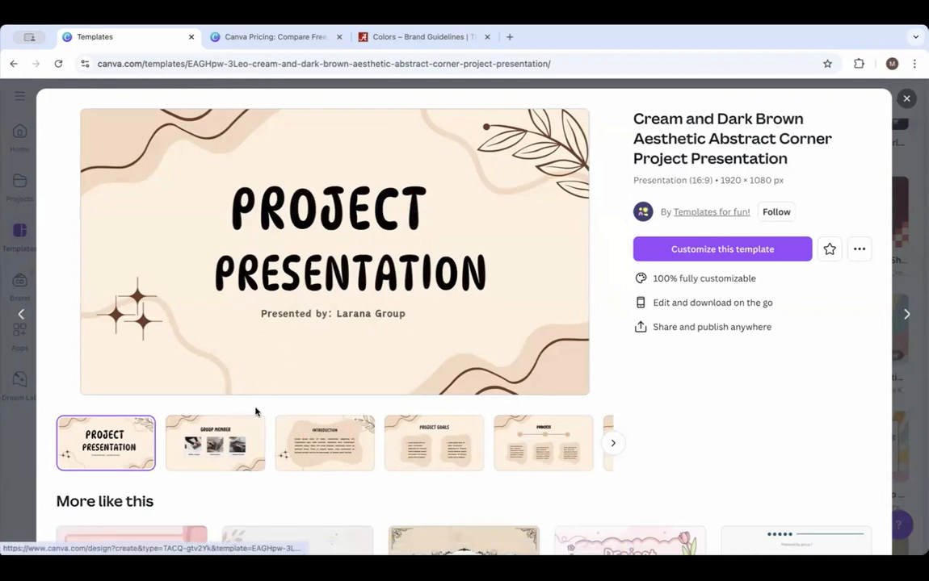
{"action": "left_click", "coordinate": [232, 436]}
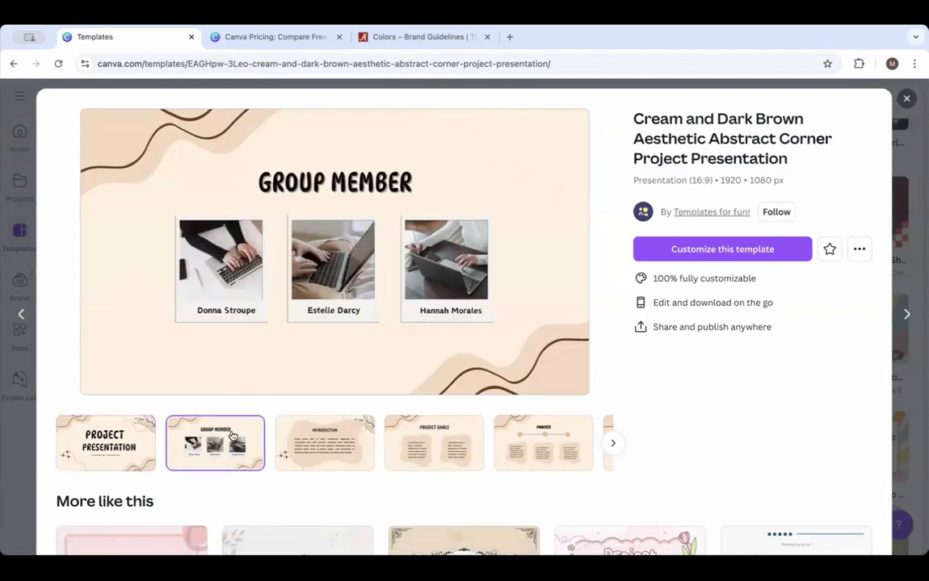
{"action": "left_click", "coordinate": [323, 442]}
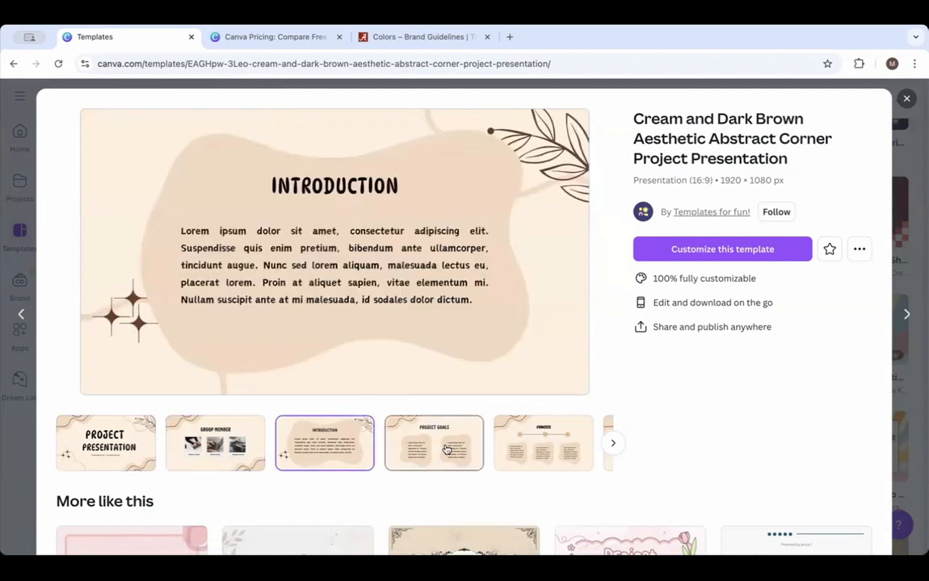
{"action": "left_click", "coordinate": [412, 441]}
{"action": "left_click", "coordinate": [550, 448]}
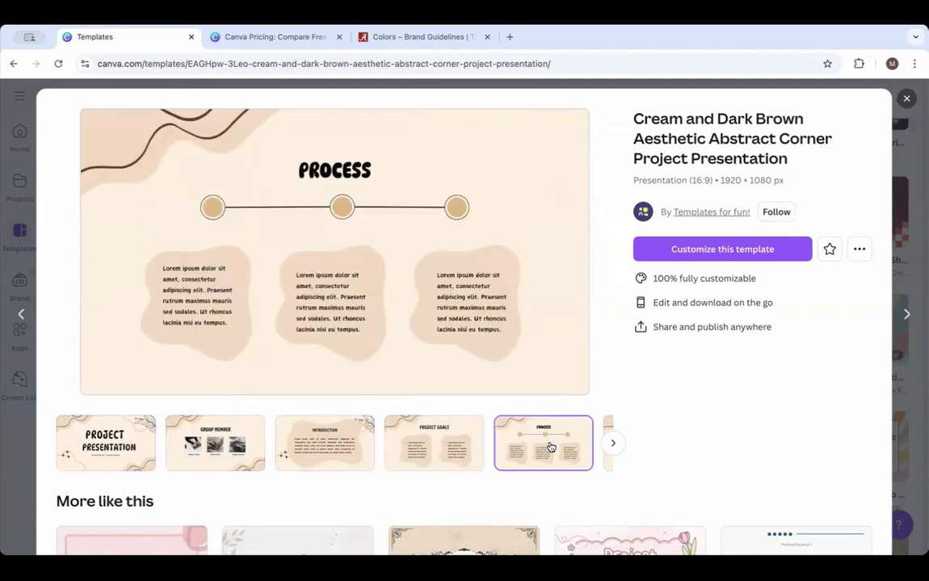
Preview the template's Analysis, Result and Conclusion slides, and return to the Process slide.
{"action": "left_click", "coordinate": [613, 443]}
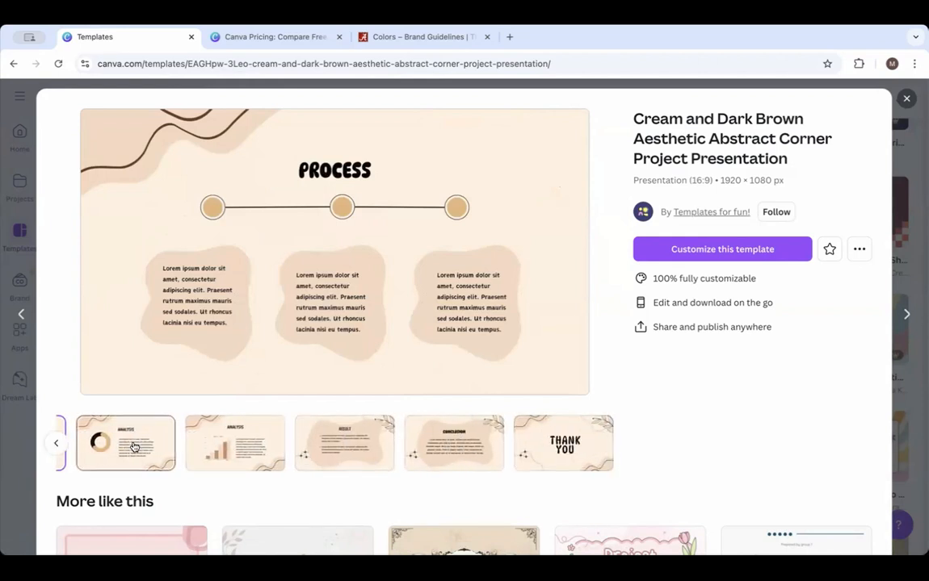
{"action": "left_click", "coordinate": [134, 447]}
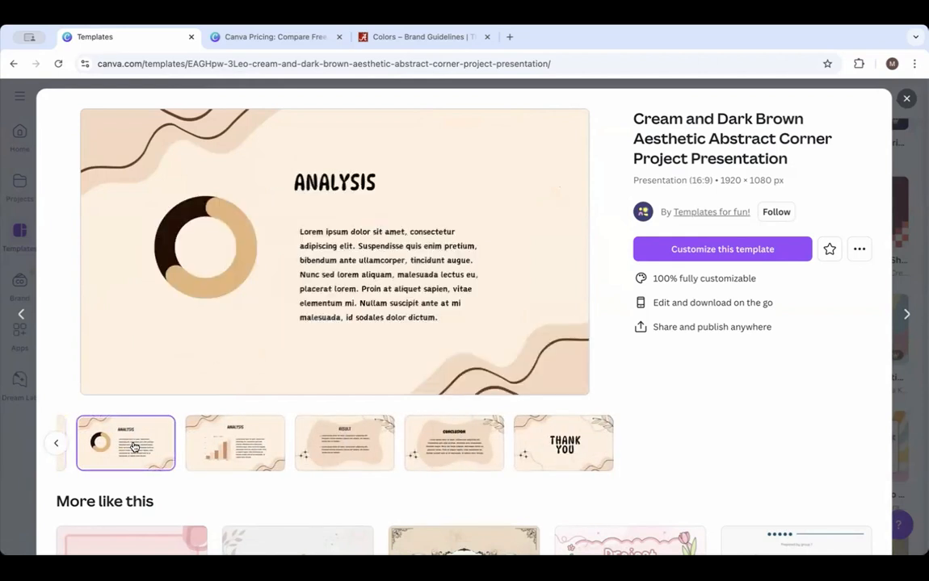
{"action": "left_click", "coordinate": [245, 441]}
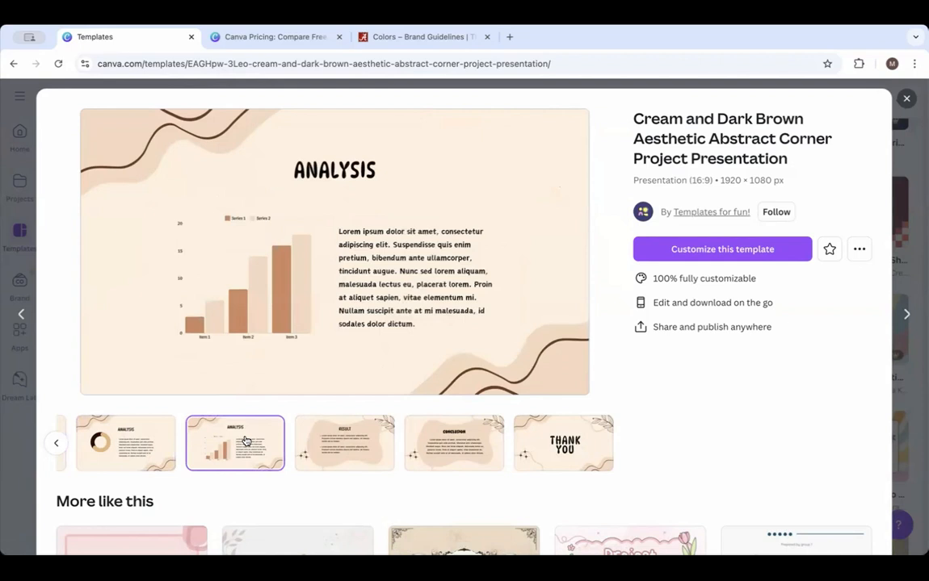
{"action": "left_click", "coordinate": [335, 443]}
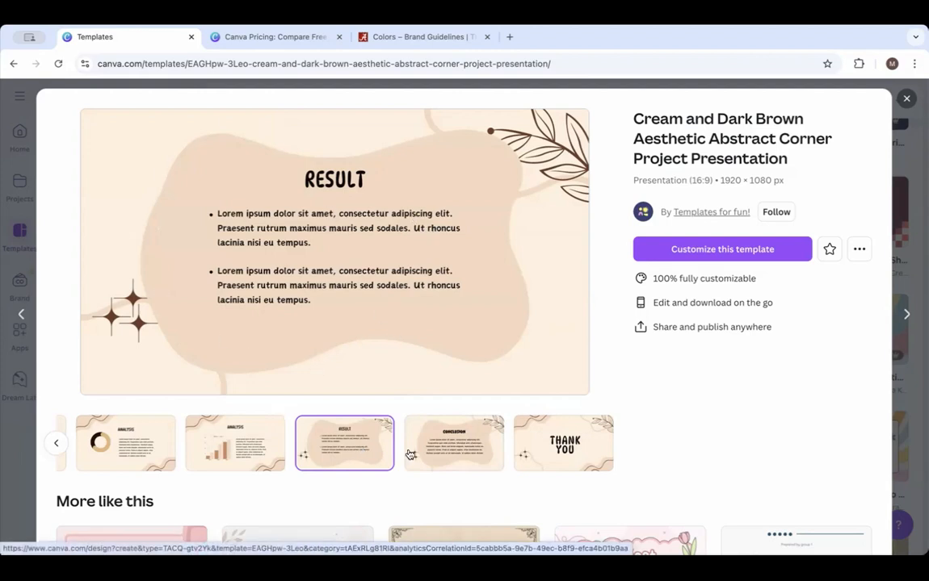
{"action": "left_click", "coordinate": [470, 454]}
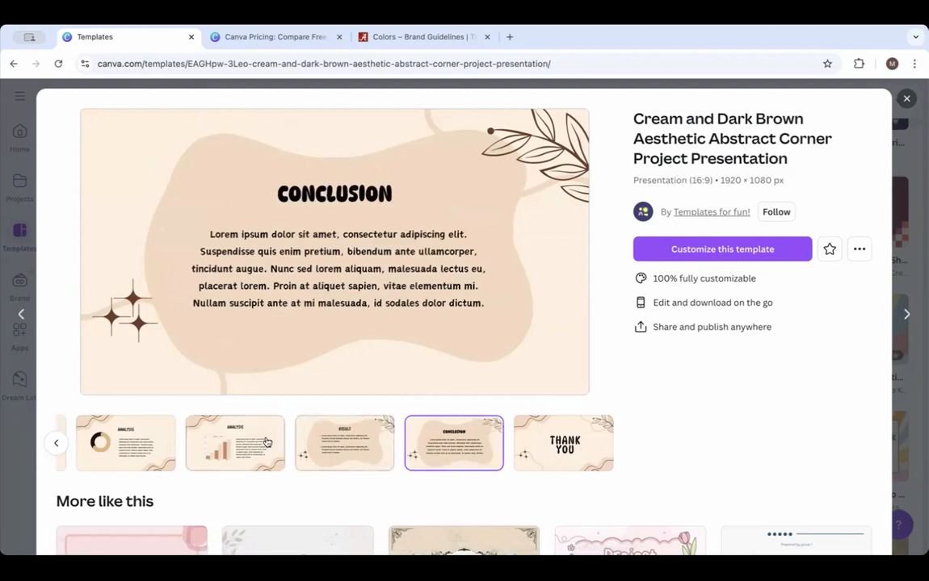
{"action": "left_click", "coordinate": [152, 440]}
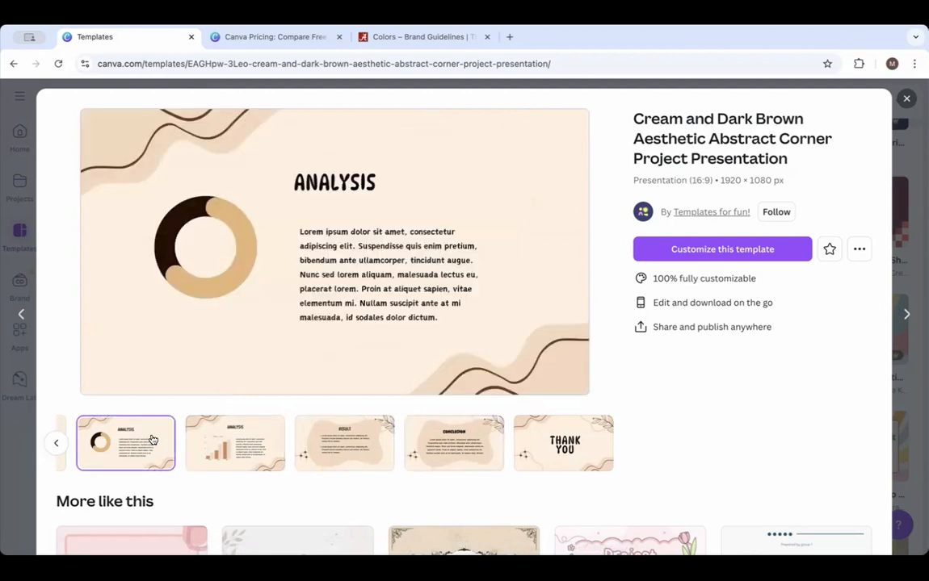
{"action": "scroll", "coordinate": [152, 440], "scroll_direction": "left", "scroll_amount": 5}
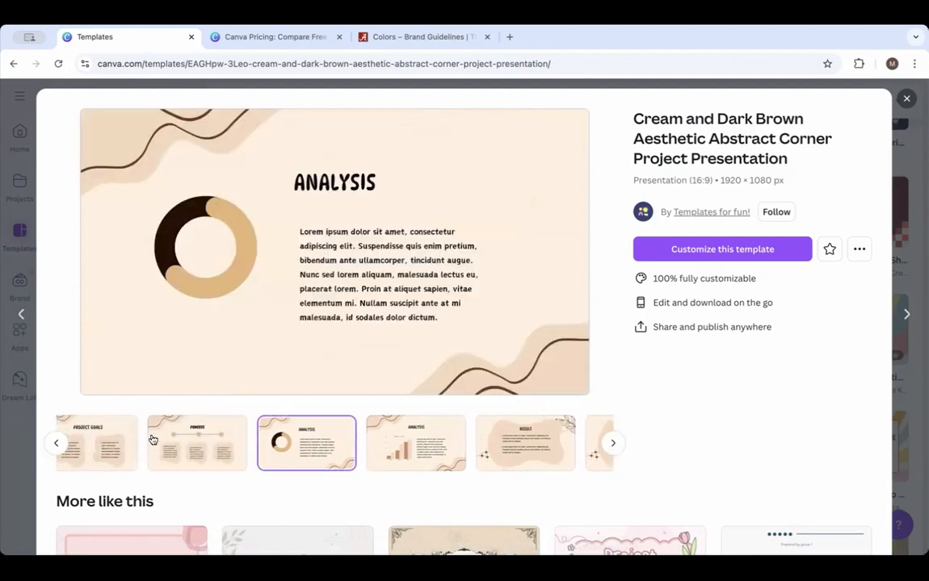
{"action": "left_click", "coordinate": [208, 440]}
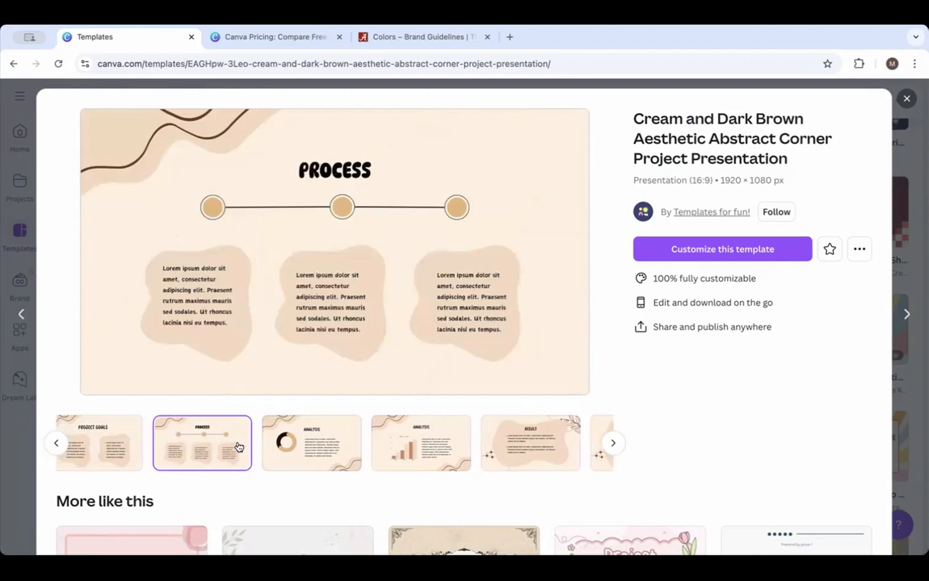
Open the Blue Doodle Project Presentation from the similar templates and preview its slides up to Ideation process.
{"action": "scroll", "coordinate": [353, 488], "scroll_direction": "down", "scroll_amount": 3}
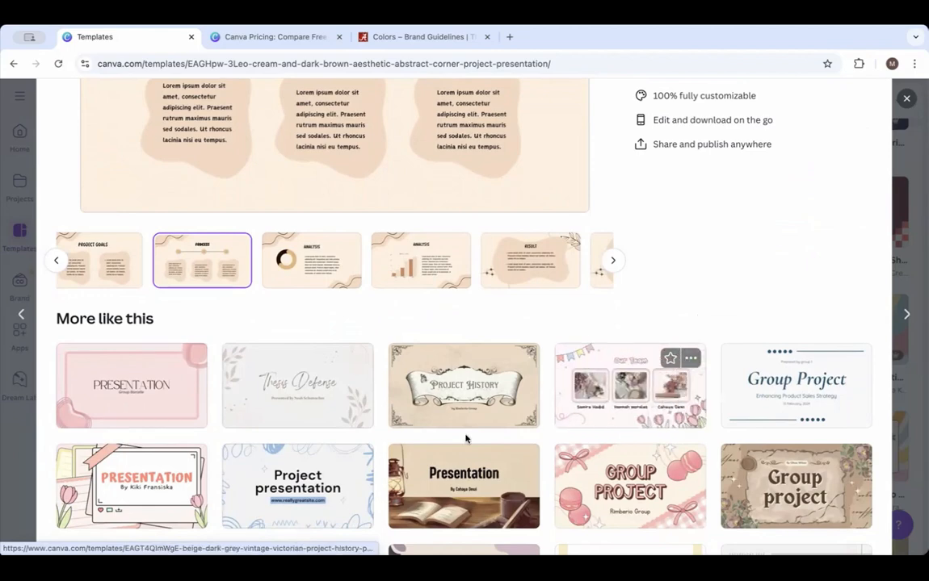
{"action": "left_click", "coordinate": [289, 482]}
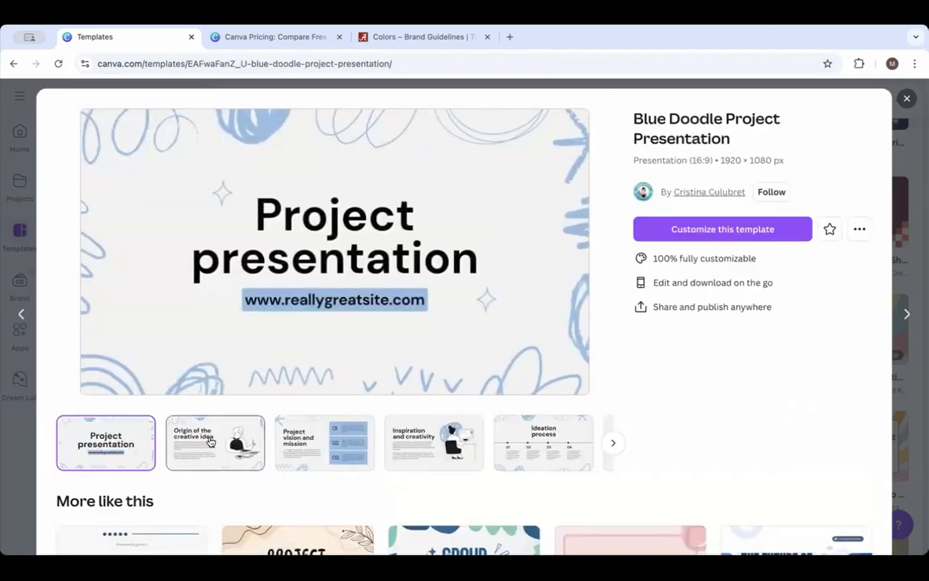
{"action": "left_click", "coordinate": [210, 442]}
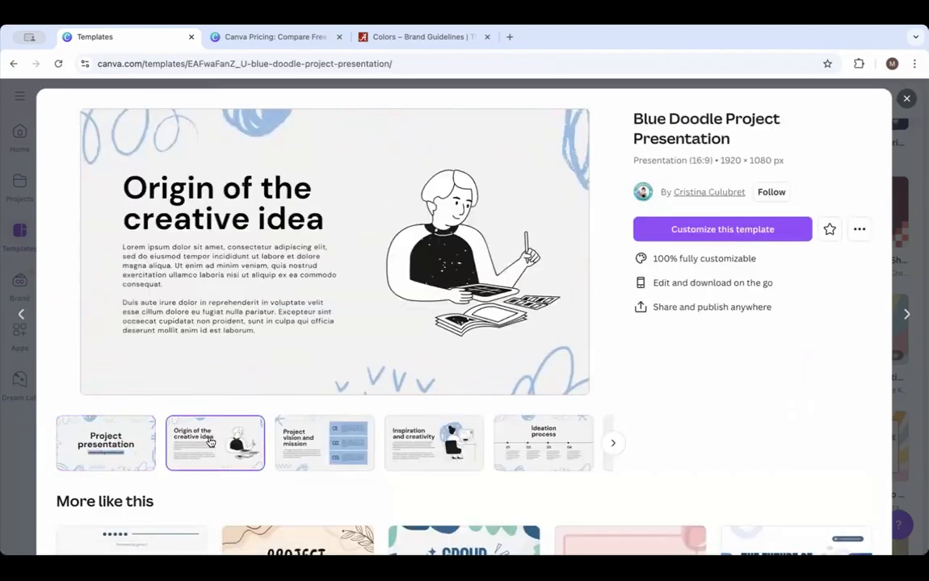
{"action": "left_click", "coordinate": [321, 443]}
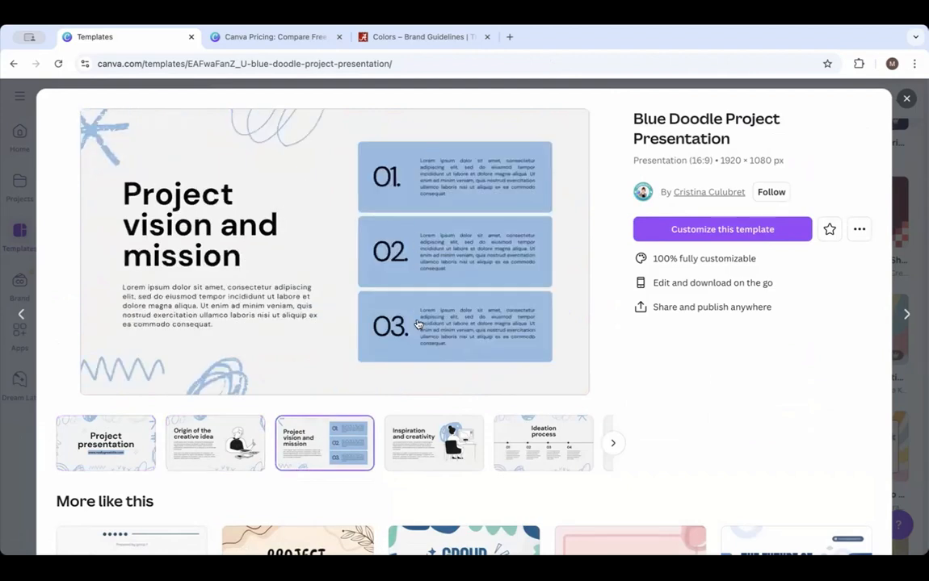
{"action": "left_click", "coordinate": [426, 452]}
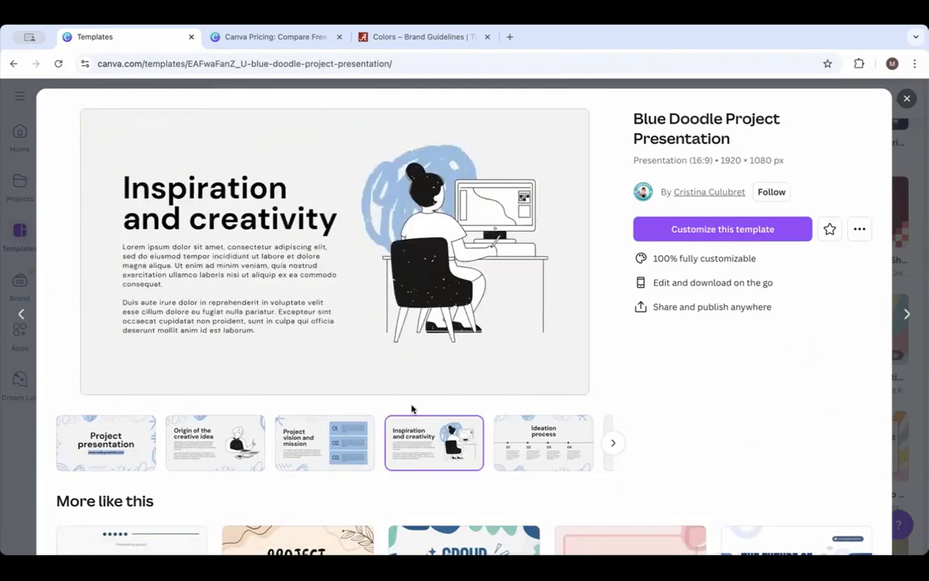
{"action": "left_click", "coordinate": [557, 442]}
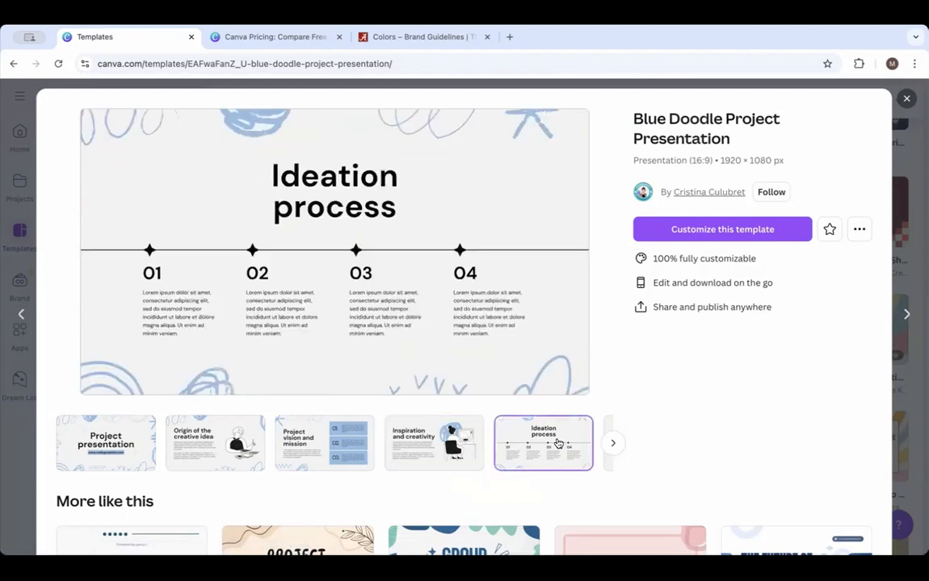
Preview the Mind map and 95% Success cases slides of the Blue Doodle template and look over its similar templates.
{"action": "left_click", "coordinate": [613, 442]}
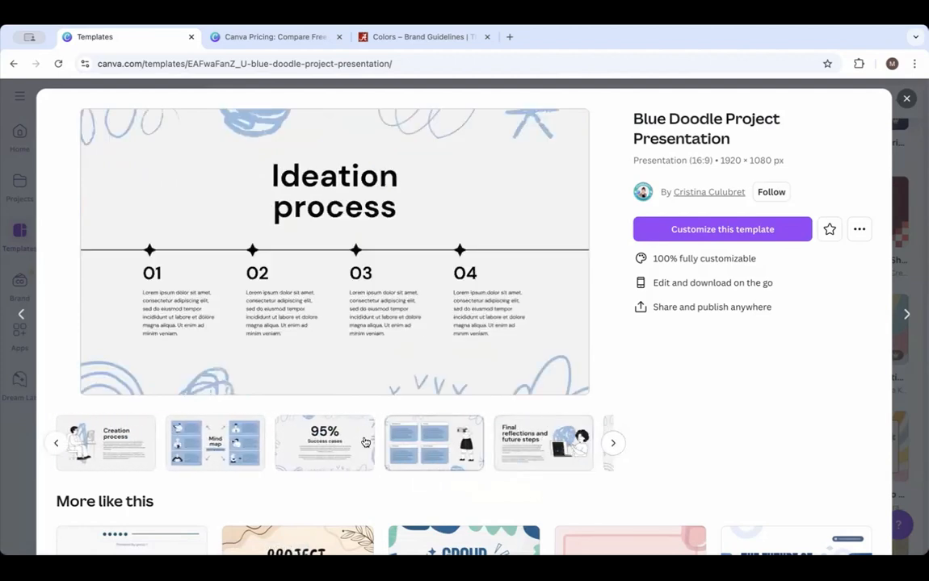
{"action": "left_click", "coordinate": [198, 444]}
{"action": "left_click", "coordinate": [322, 447]}
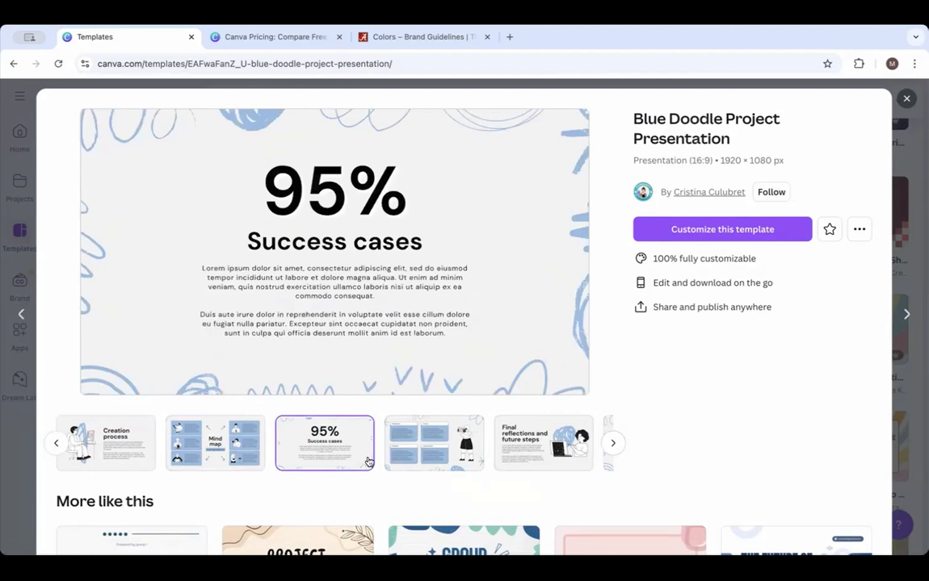
{"action": "scroll", "coordinate": [368, 468], "scroll_direction": "down", "scroll_amount": 3}
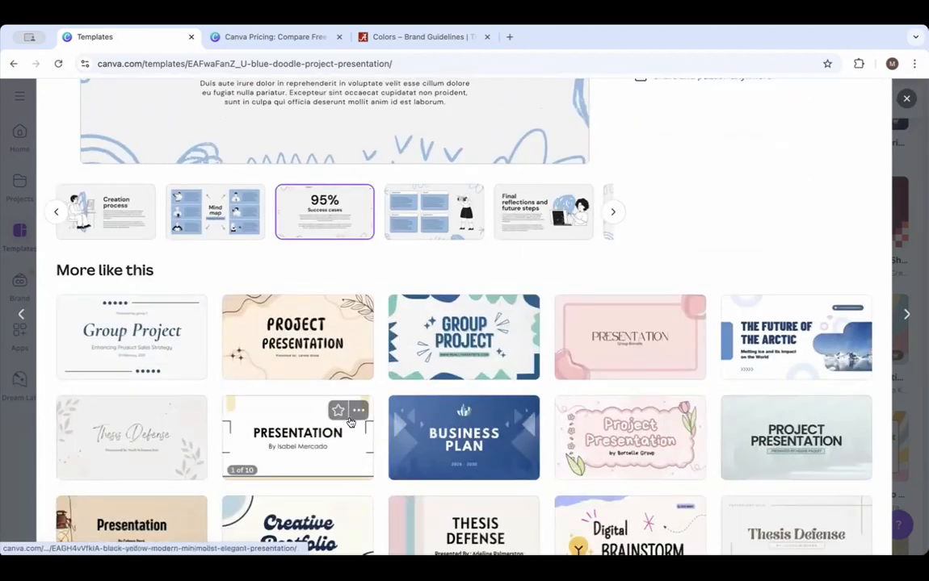
{"action": "scroll", "coordinate": [349, 371], "scroll_direction": "up", "scroll_amount": 3}
{"action": "scroll", "coordinate": [349, 372], "scroll_direction": "up", "scroll_amount": 1}
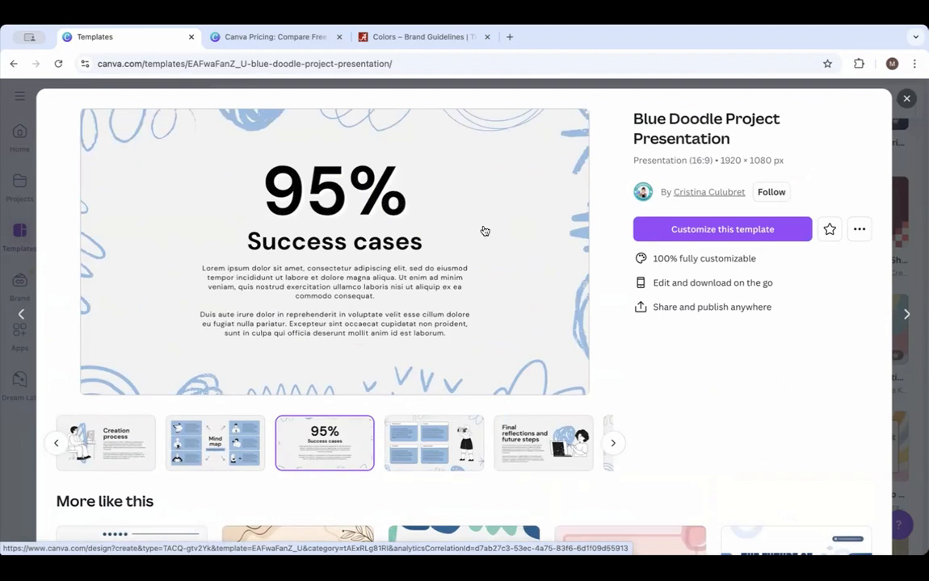
Start customizing the Blue Doodle Project Presentation template as a new design and view its pages 2 and 3.
{"action": "left_click", "coordinate": [723, 230]}
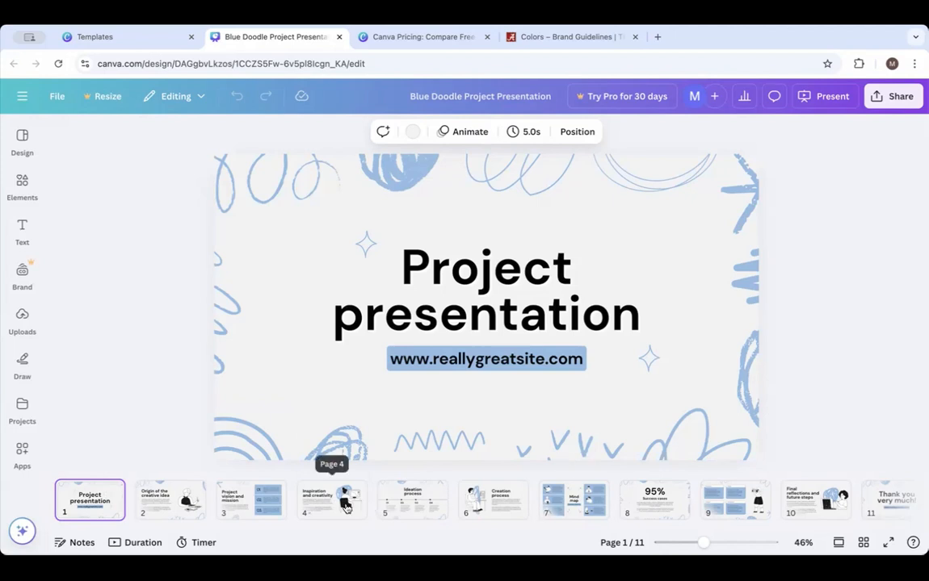
{"action": "left_click", "coordinate": [169, 499]}
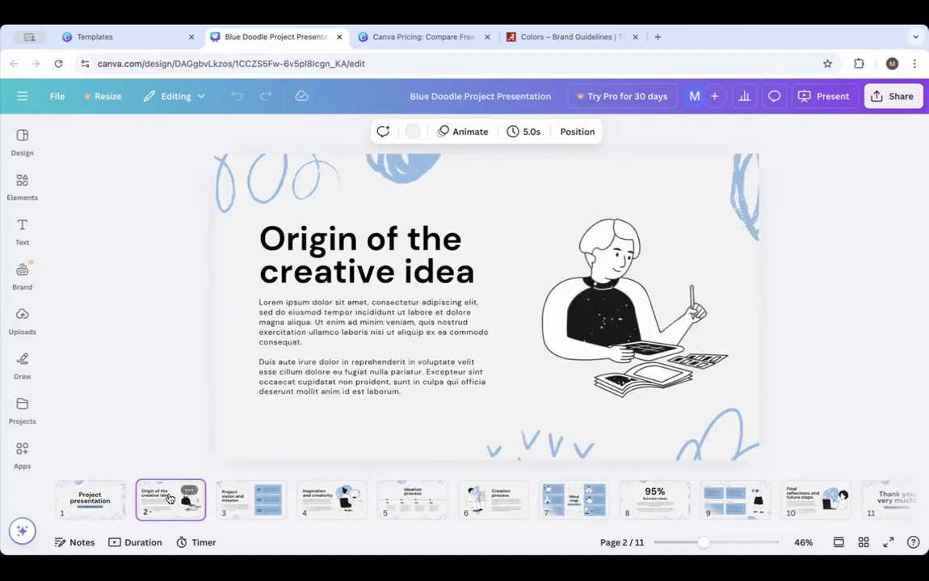
{"action": "left_click", "coordinate": [239, 501]}
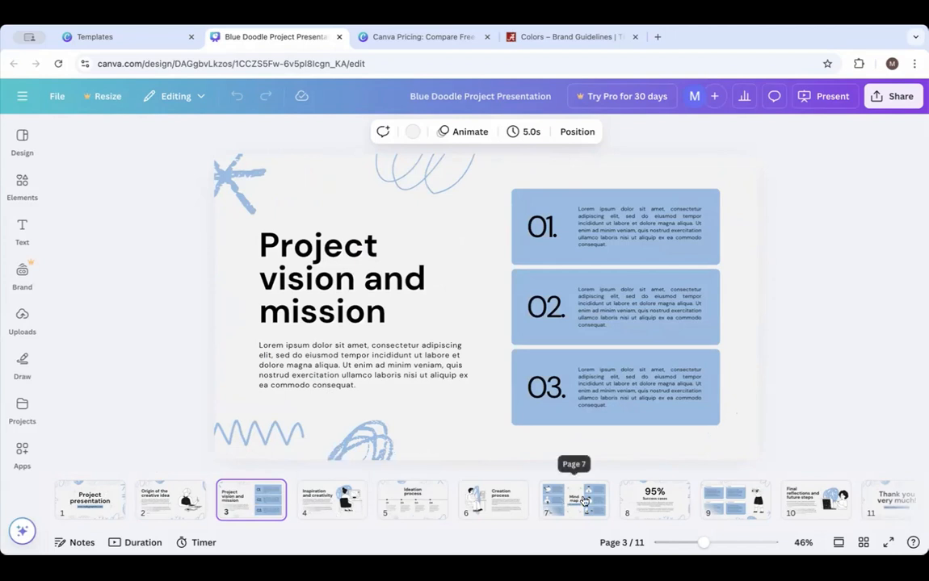
Delete page 8, the 95% Success cases slide, from the presentation.
{"action": "left_click", "coordinate": [654, 503]}
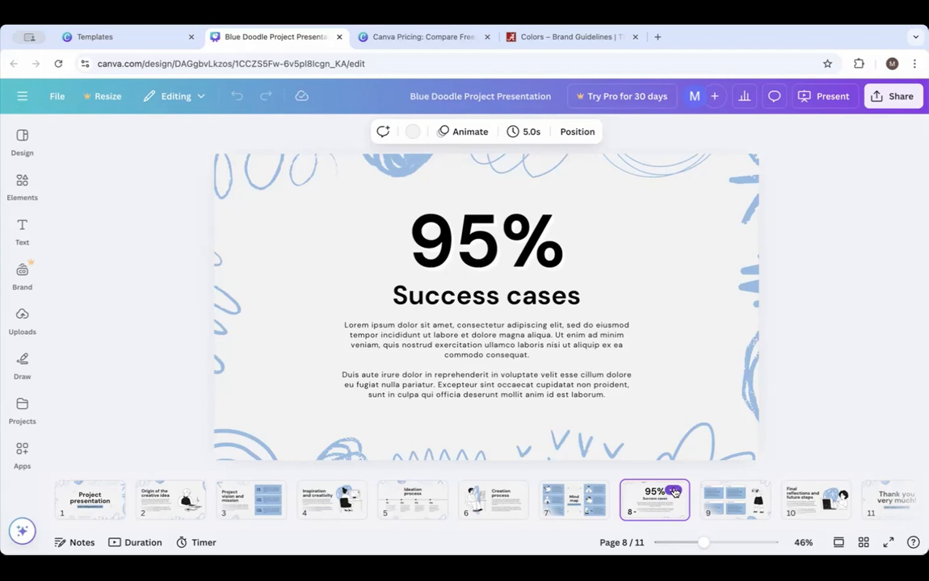
{"action": "left_click", "coordinate": [673, 492]}
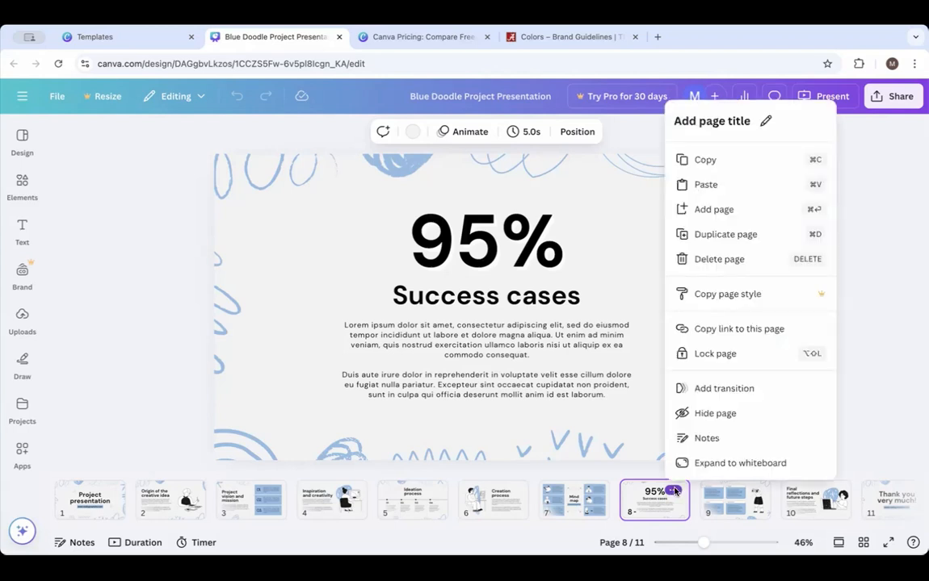
{"action": "left_click", "coordinate": [719, 260]}
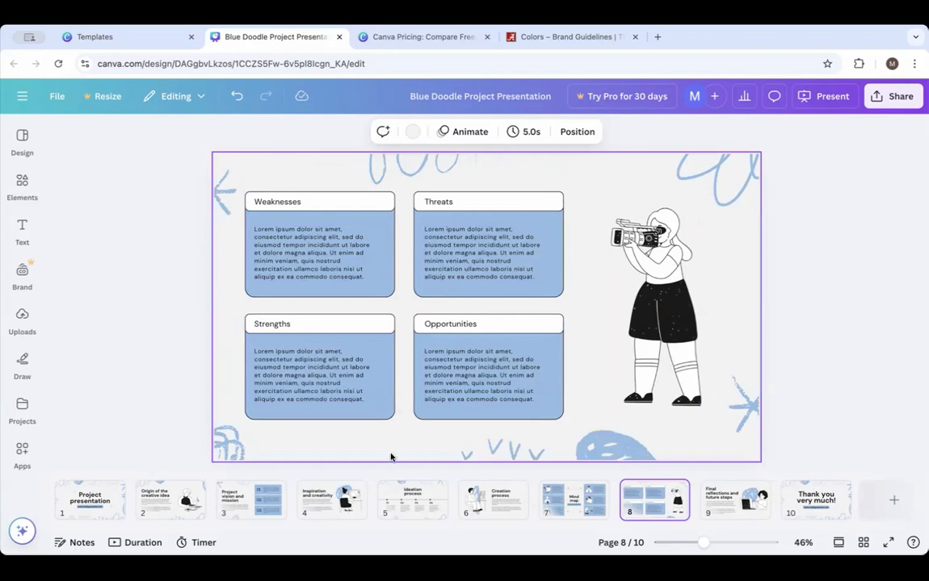
Duplicate the Weaknesses, Threats, Strengths and Opportunities page and move the copy to position 4, after Project vision and mission.
{"action": "left_click", "coordinate": [672, 492]}
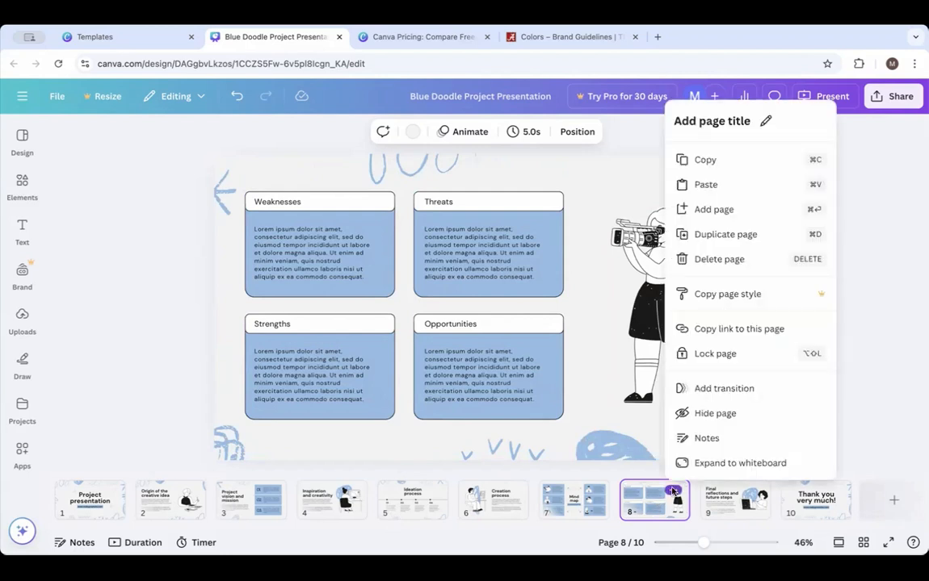
{"action": "left_click", "coordinate": [723, 235]}
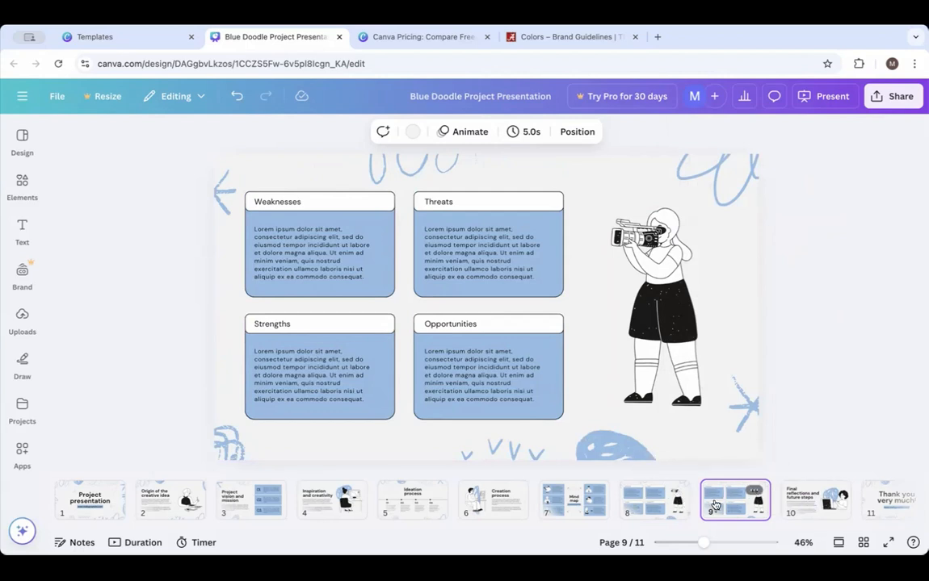
{"action": "left_click_drag", "start_coordinate": [716, 505], "coordinate": [285, 504]}
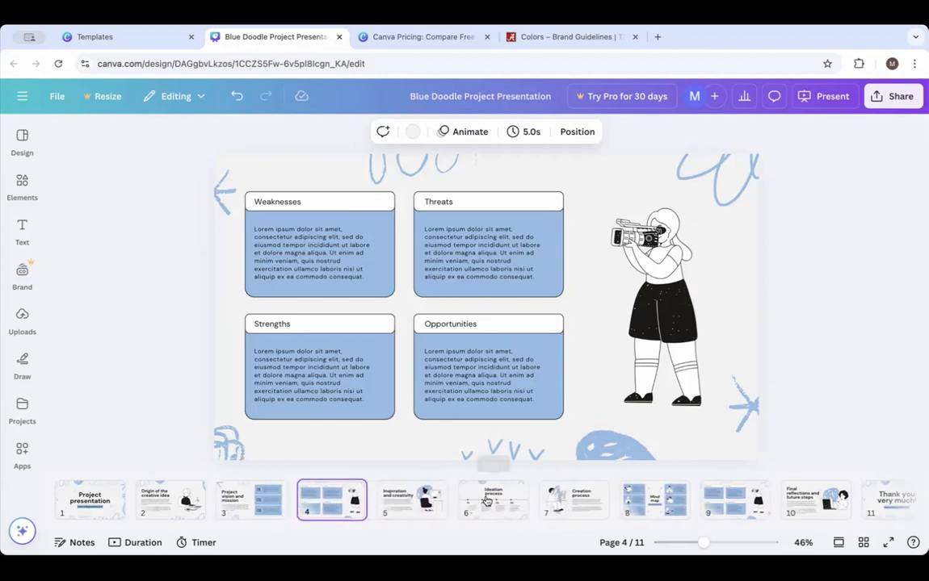
Add a blank page at the end of the presentation, after the Thank you slide, and return to the first page thumbnails.
{"action": "scroll", "coordinate": [577, 507], "scroll_direction": "right", "scroll_amount": 2}
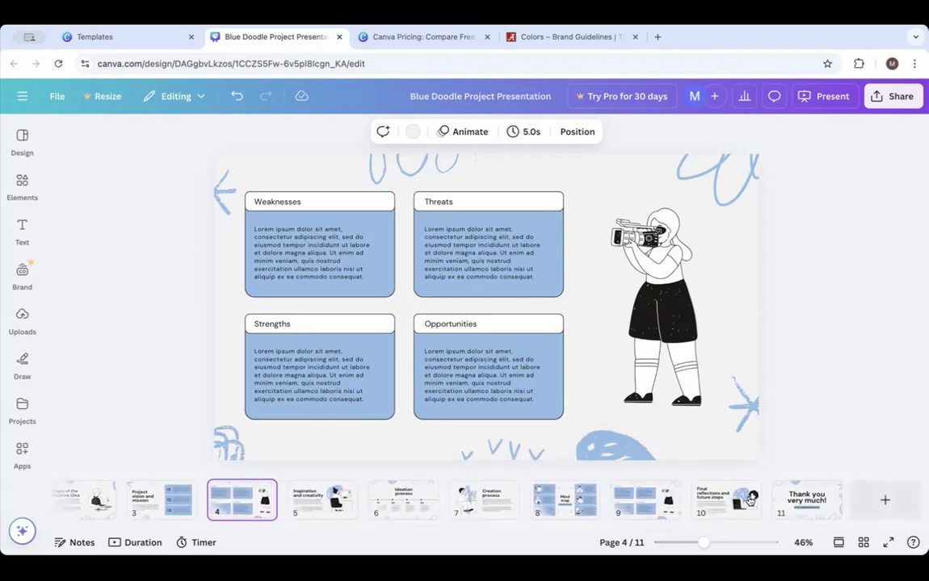
{"action": "left_click", "coordinate": [884, 501]}
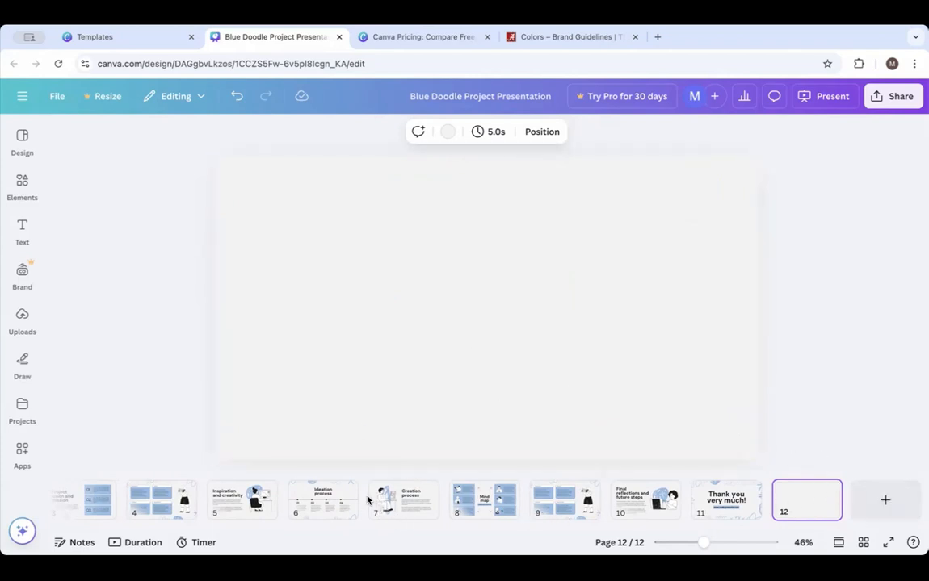
{"action": "scroll", "coordinate": [363, 499], "scroll_direction": "left", "scroll_amount": 5}
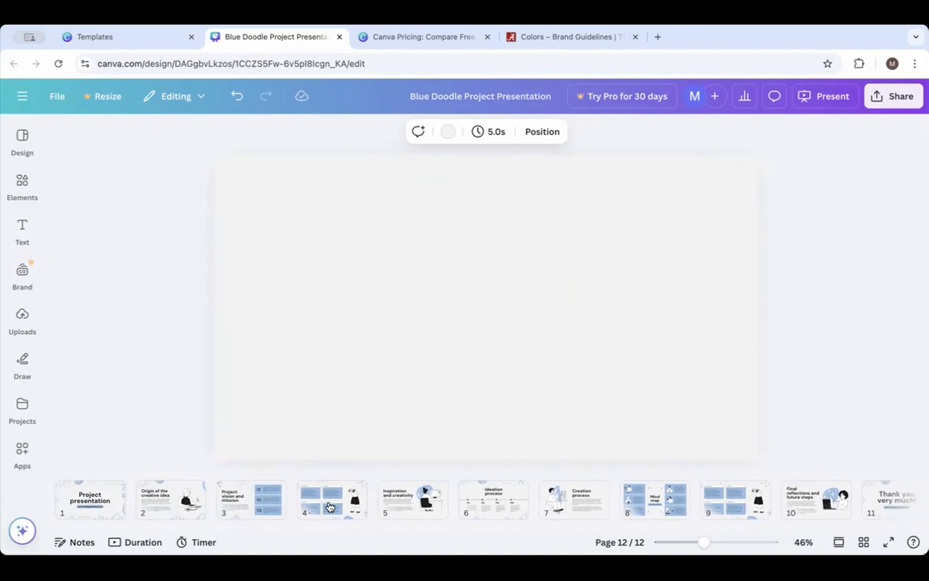
Browse the Blue Doodle Project Presentation's template pages, its template style and the similar templates suggested for the design.
{"action": "mouse_move", "coordinate": [36, 325]}
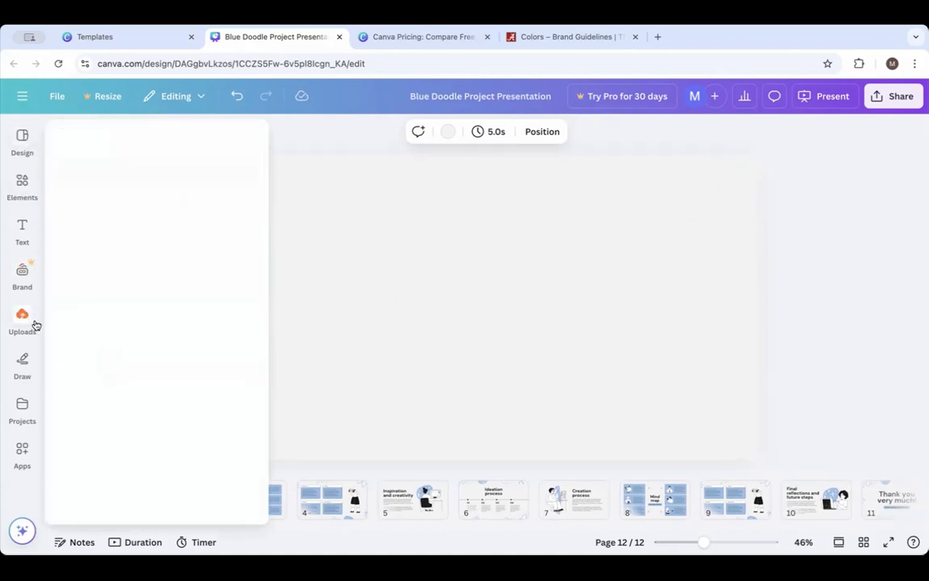
{"action": "mouse_move", "coordinate": [23, 141]}
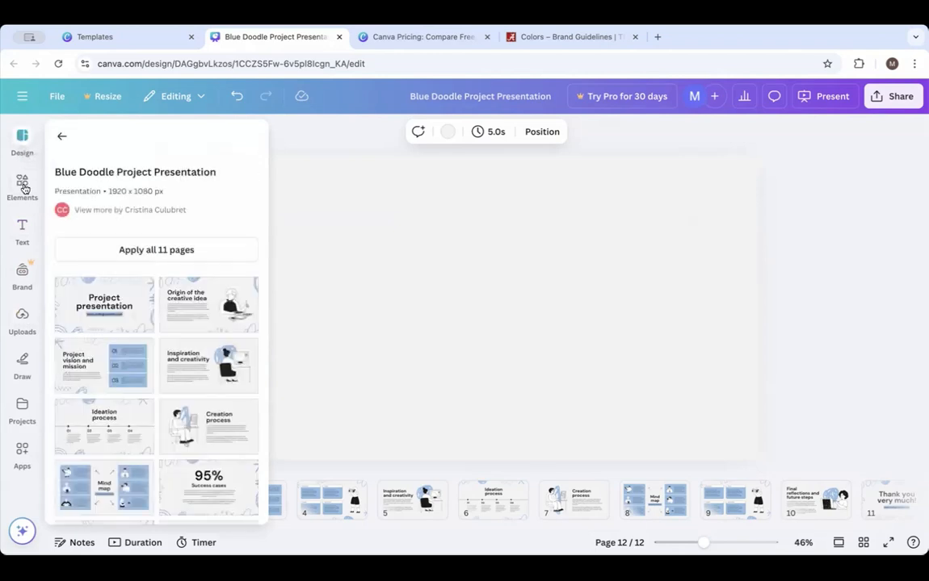
{"action": "mouse_move", "coordinate": [23, 185]}
{"action": "left_click", "coordinate": [23, 139]}
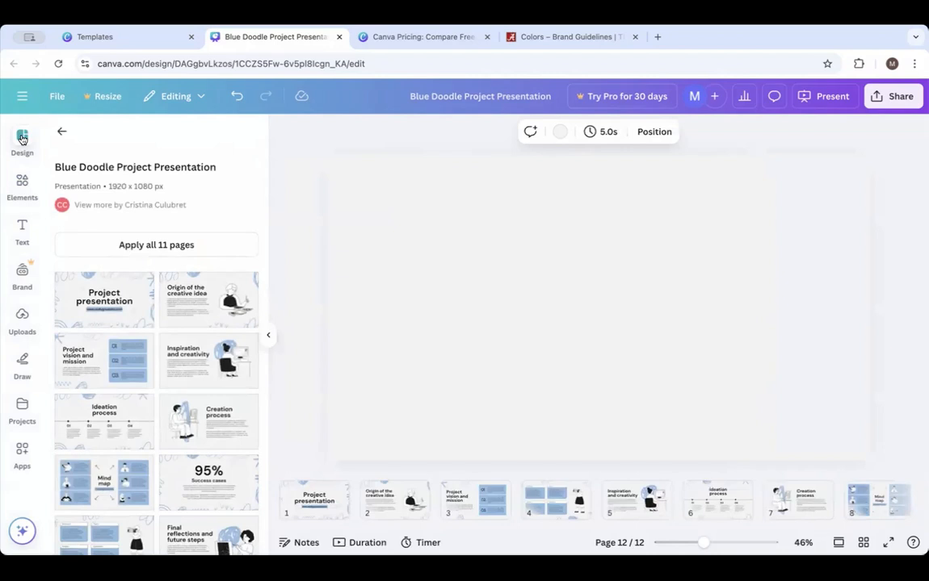
{"action": "scroll", "coordinate": [156, 346], "scroll_direction": "down", "scroll_amount": 3}
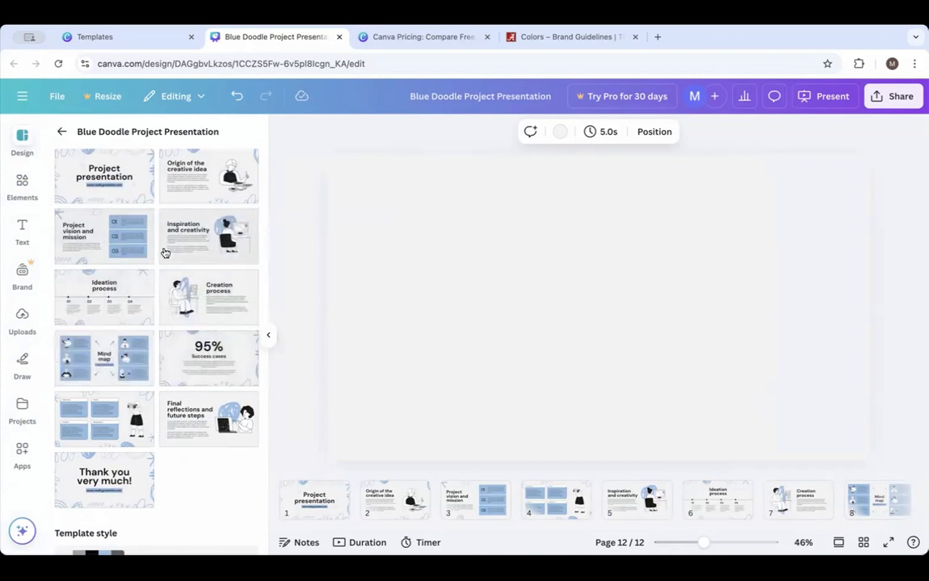
{"action": "scroll", "coordinate": [121, 373], "scroll_direction": "down", "scroll_amount": 5}
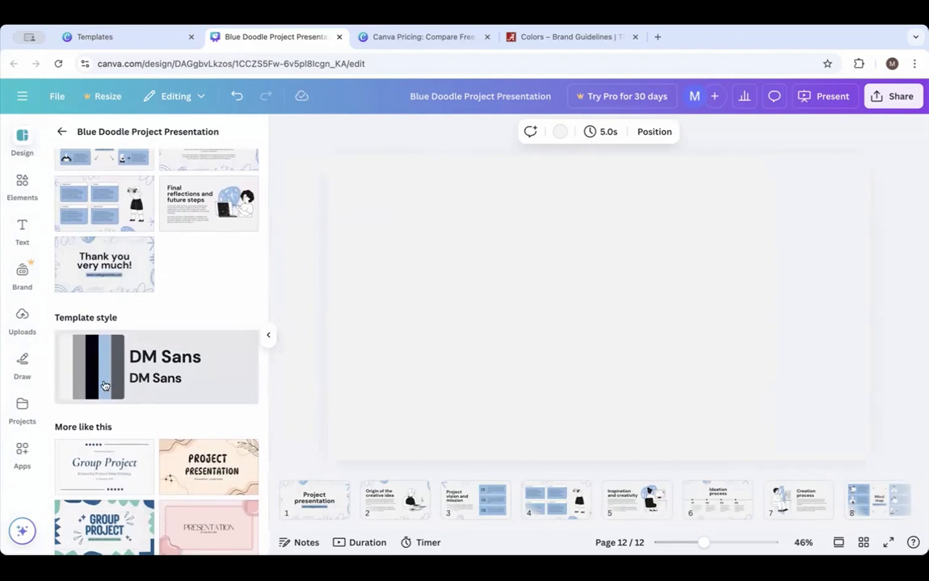
{"action": "scroll", "coordinate": [116, 386], "scroll_direction": "down", "scroll_amount": 3}
{"action": "scroll", "coordinate": [118, 388], "scroll_direction": "down", "scroll_amount": 1}
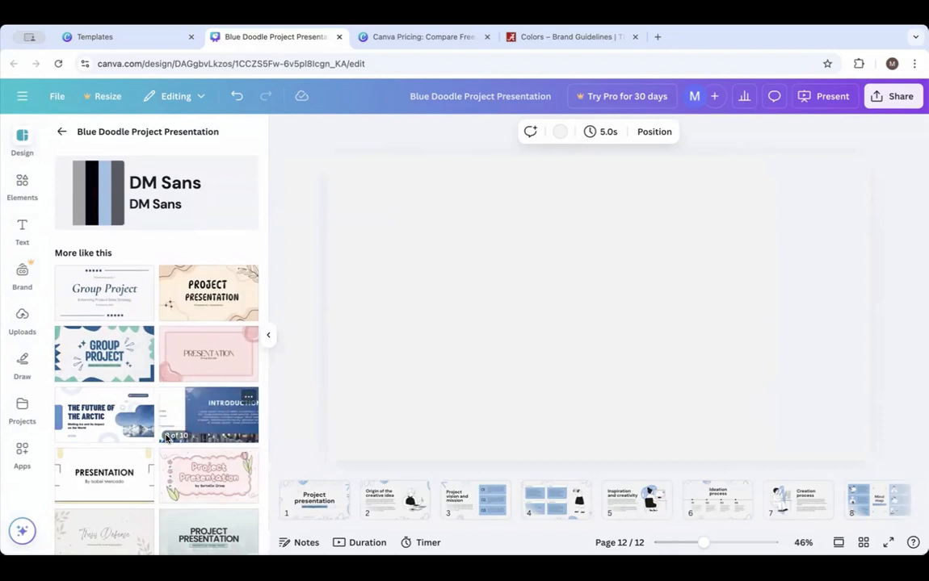
{"action": "scroll", "coordinate": [165, 438], "scroll_direction": "down", "scroll_amount": 3}
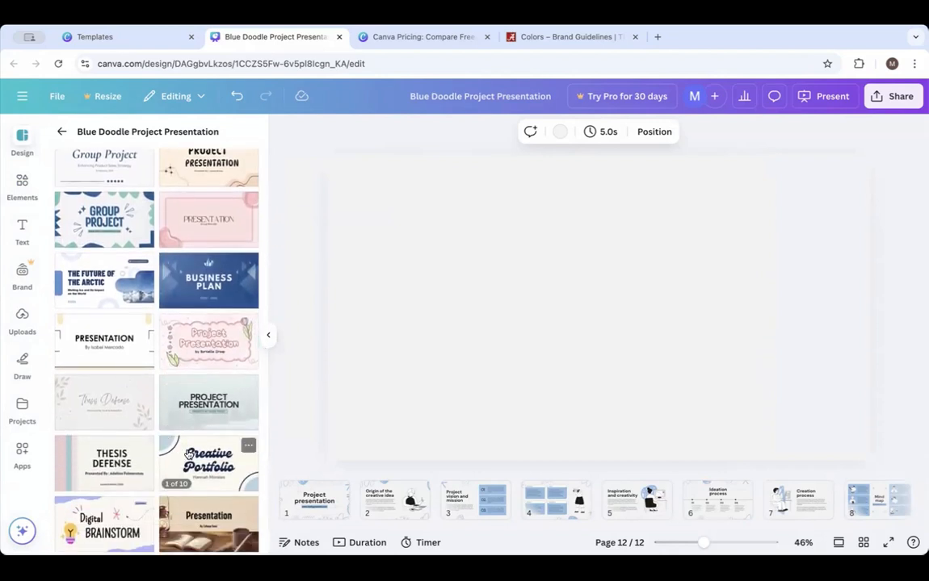
Fill blank page 12 with the My Portfolio layout from the Blue and White Abstract Modern Simple Creative Portfolio template and move it to position 2.
{"action": "left_click", "coordinate": [202, 463]}
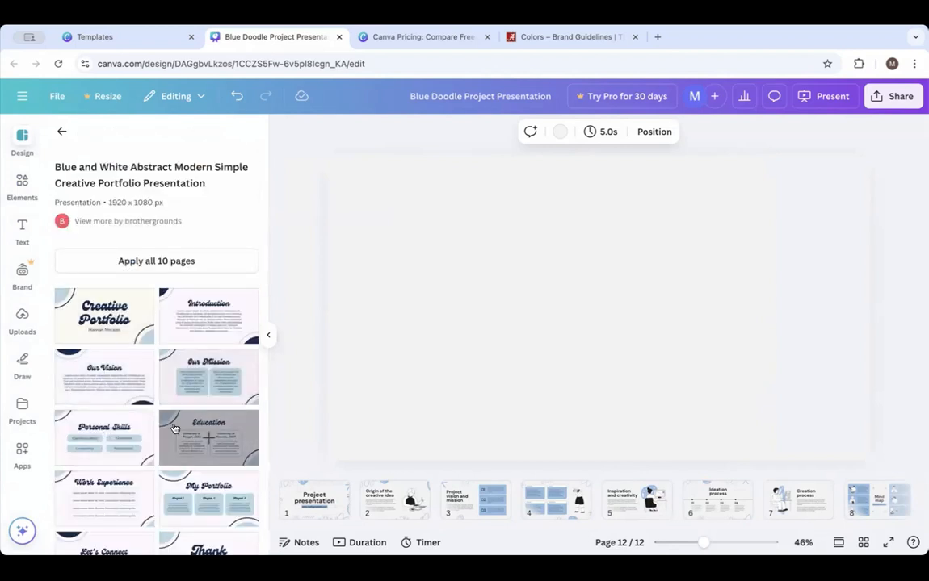
{"action": "scroll", "coordinate": [114, 441], "scroll_direction": "down", "scroll_amount": 3}
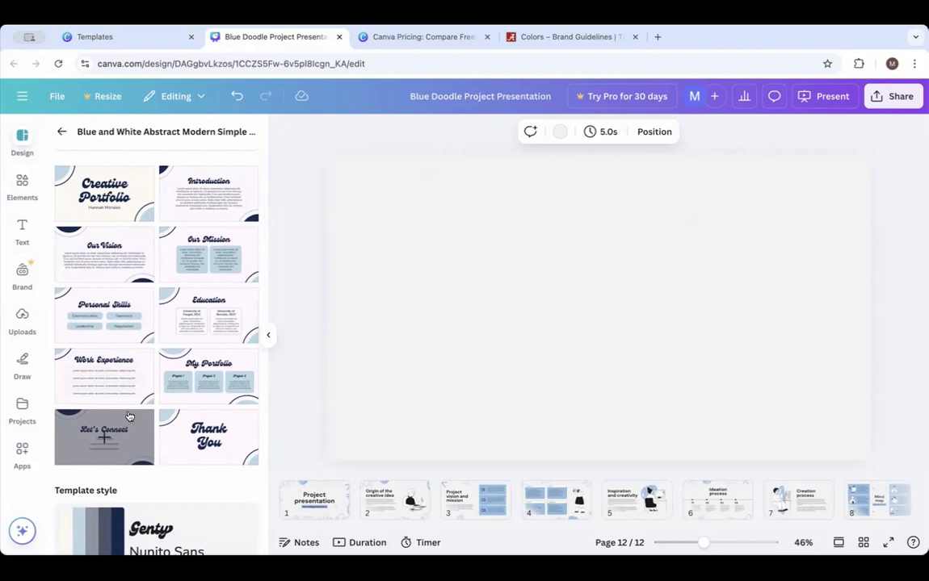
{"action": "left_click", "coordinate": [201, 378]}
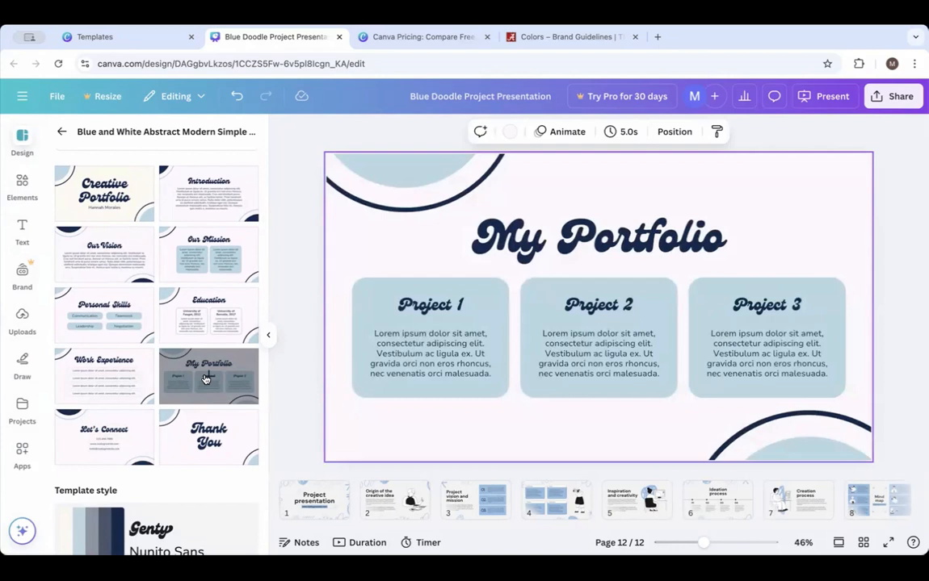
{"action": "scroll", "coordinate": [638, 501], "scroll_direction": "right", "scroll_amount": 5}
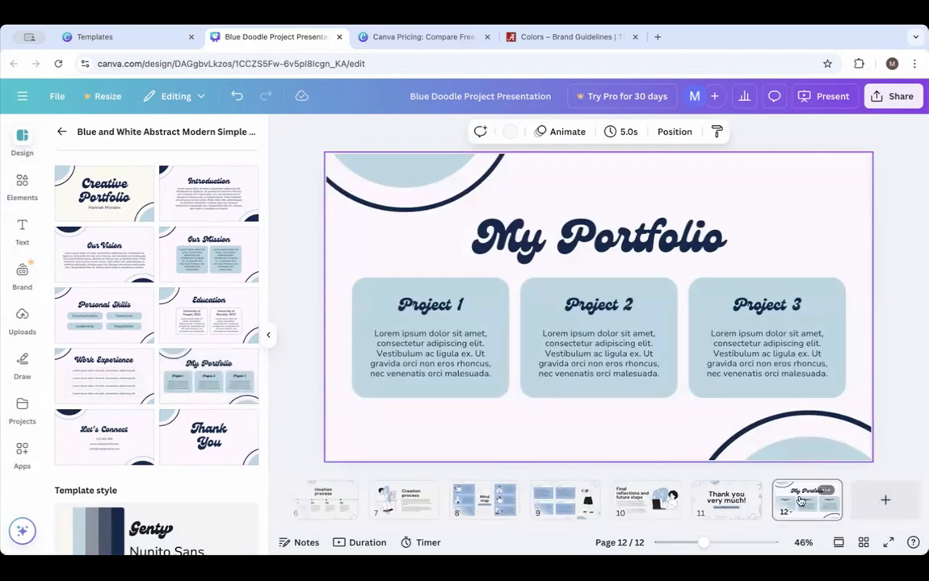
{"action": "left_click_drag", "start_coordinate": [799, 500], "coordinate": [370, 501]}
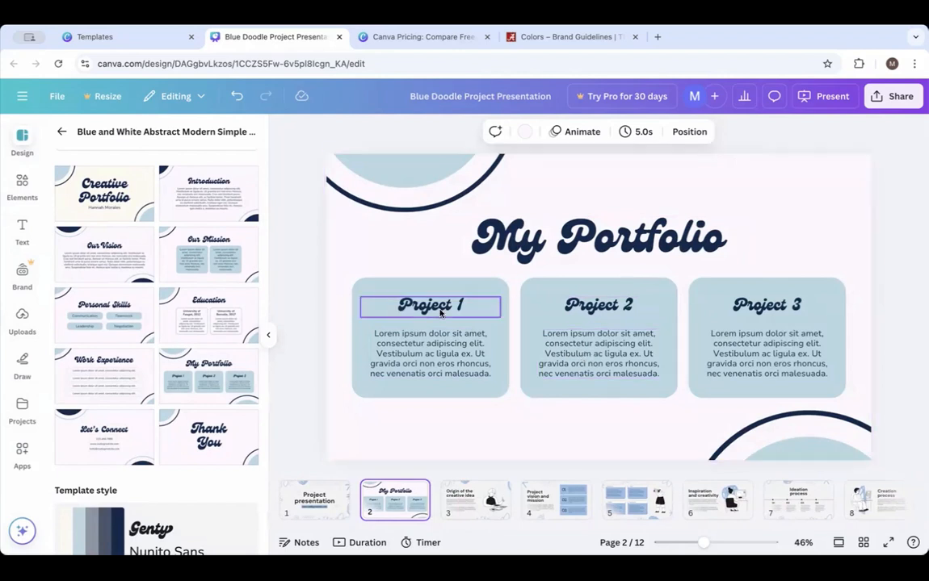
Replace page 2 with the Background layout from the Pink Colorful Pastel Cute Playful Project Presentation template and return to the template list.
{"action": "left_click", "coordinate": [62, 133]}
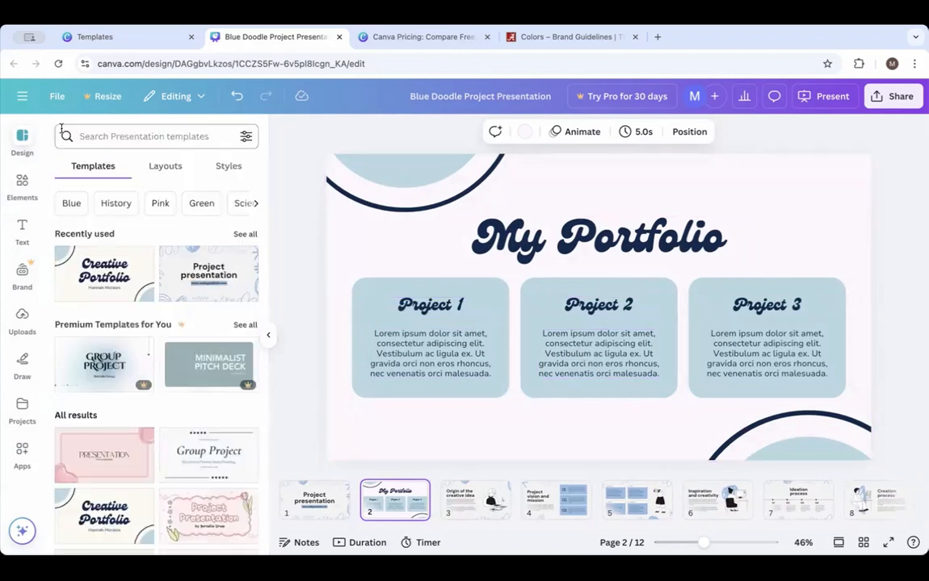
{"action": "scroll", "coordinate": [117, 449], "scroll_direction": "down", "scroll_amount": 1}
{"action": "scroll", "coordinate": [118, 449], "scroll_direction": "down", "scroll_amount": 3}
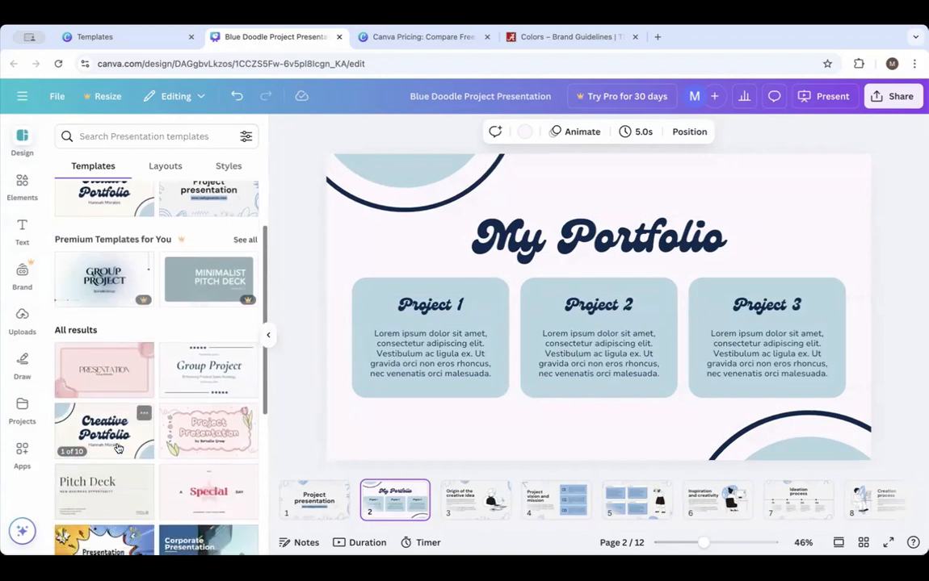
{"action": "scroll", "coordinate": [118, 447], "scroll_direction": "up", "scroll_amount": 1}
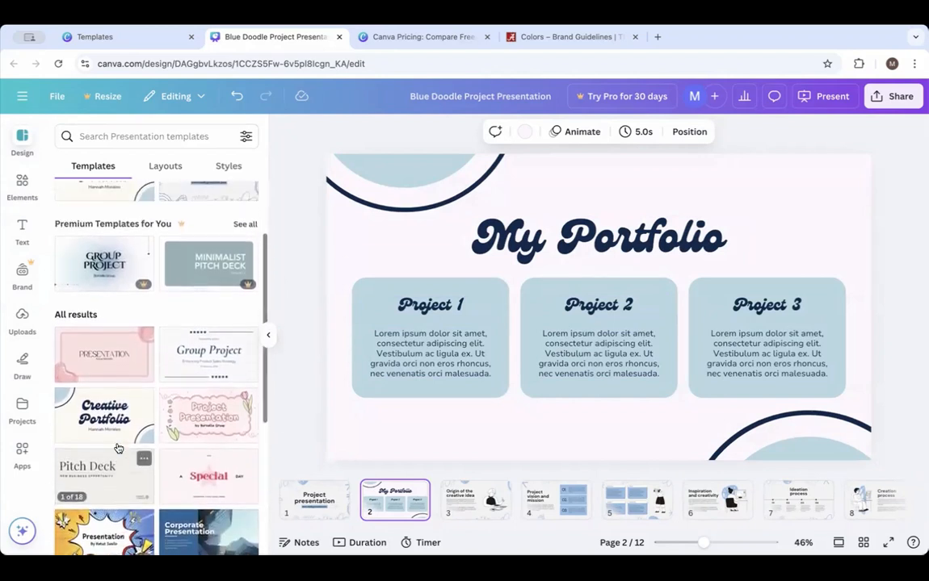
{"action": "left_click", "coordinate": [212, 417]}
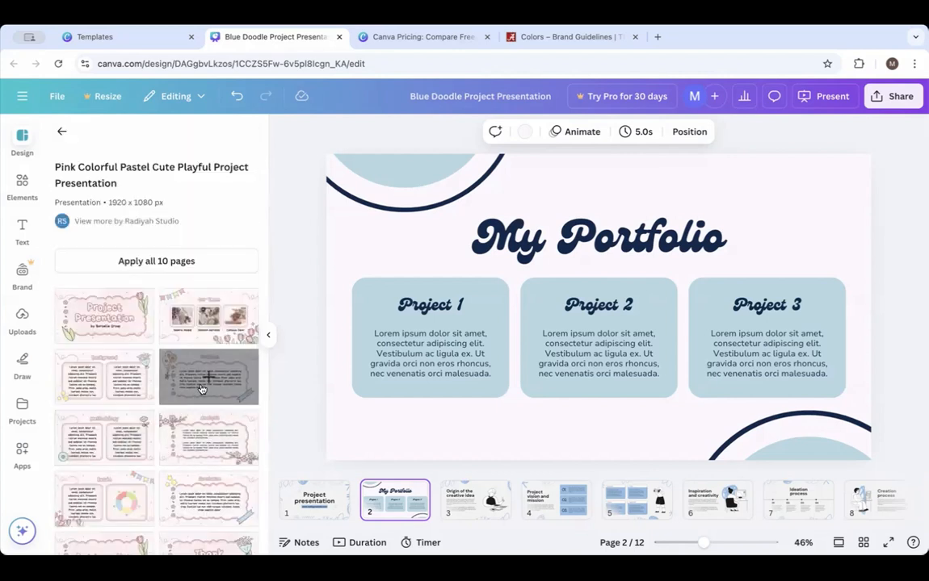
{"action": "left_click", "coordinate": [103, 383]}
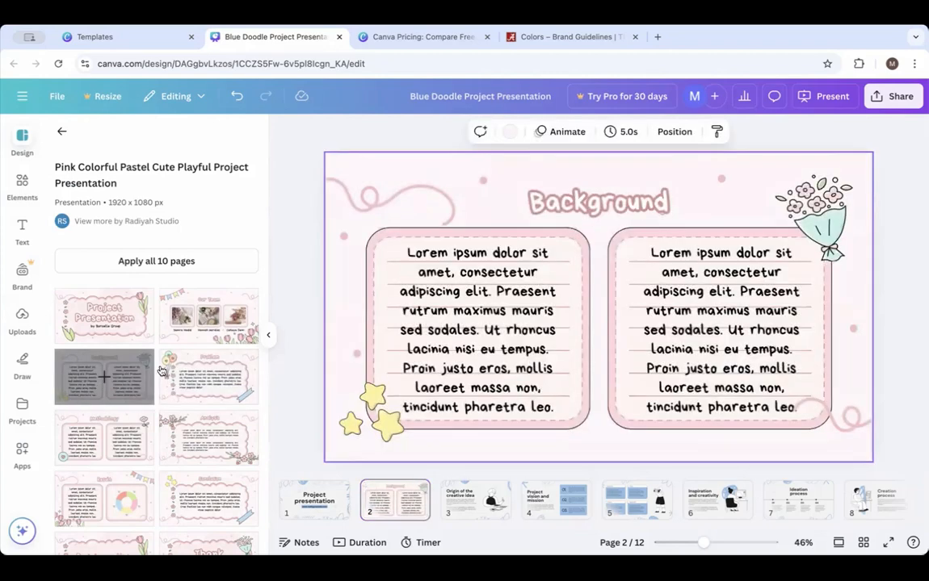
{"action": "scroll", "coordinate": [776, 502], "scroll_direction": "right", "scroll_amount": 5}
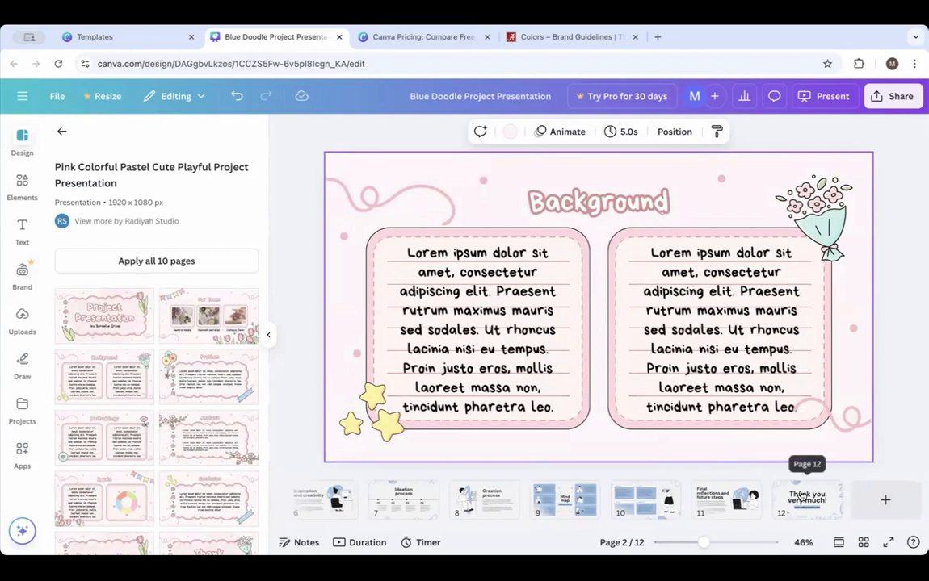
{"action": "scroll", "coordinate": [565, 502], "scroll_direction": "left", "scroll_amount": 5}
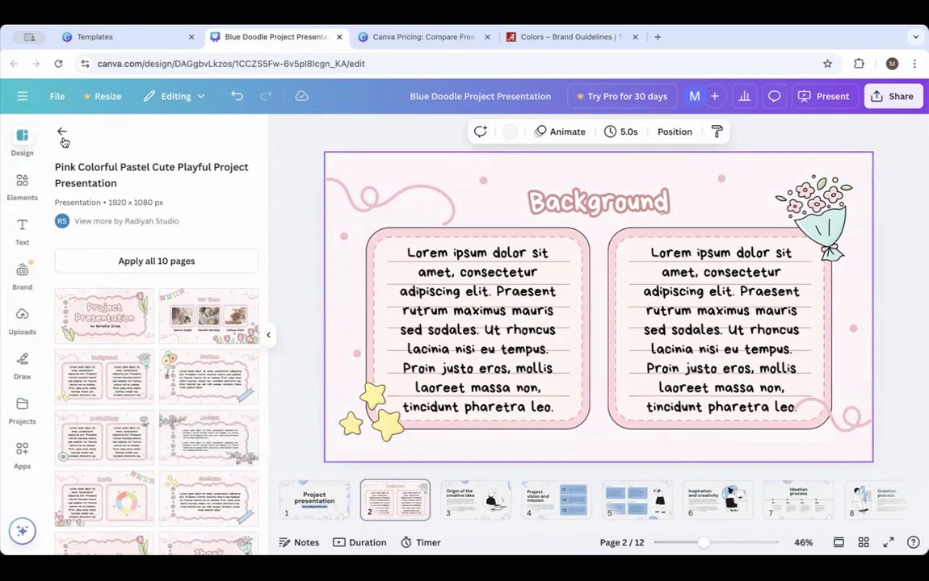
{"action": "left_click", "coordinate": [62, 133]}
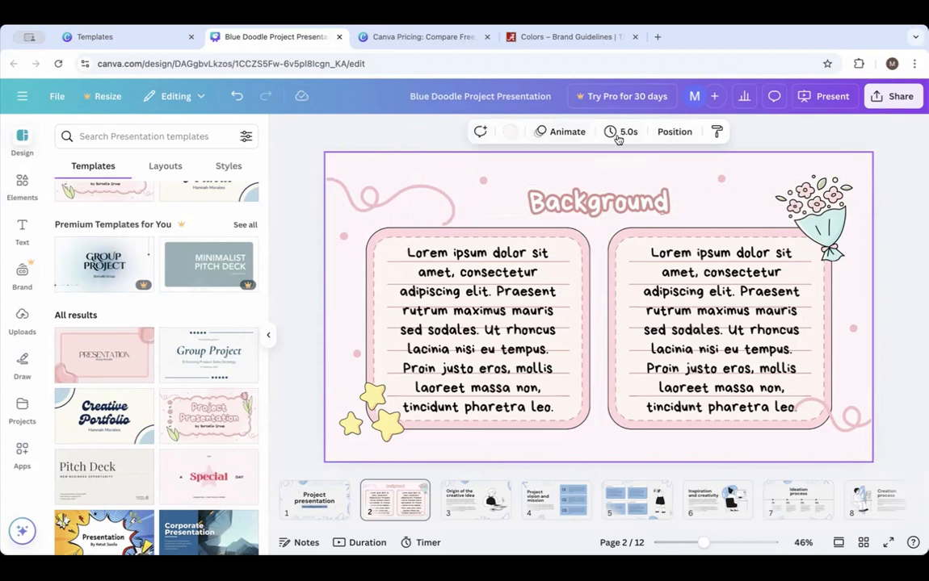
Change the background color of page 2 to the light gray from the document colors.
{"action": "left_click", "coordinate": [508, 134]}
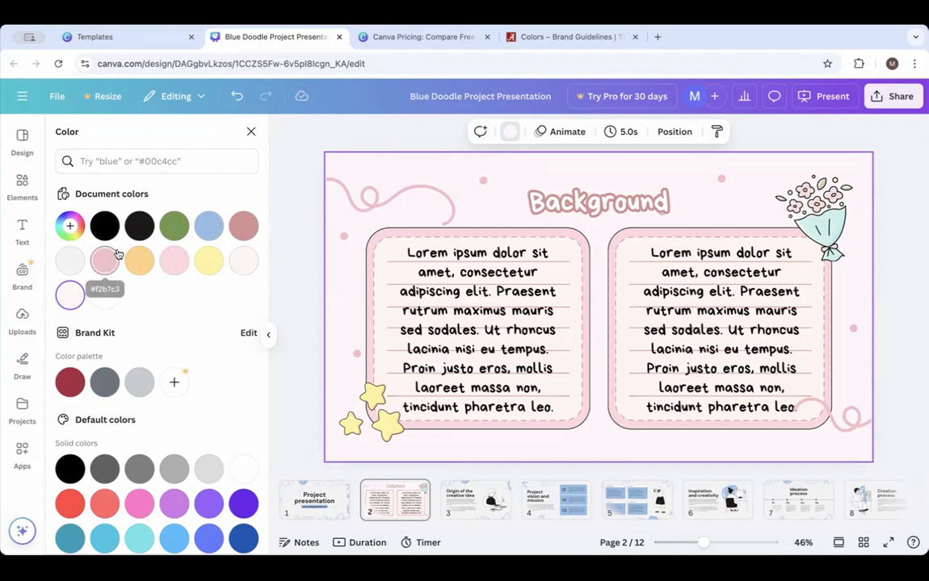
{"action": "left_click", "coordinate": [358, 438]}
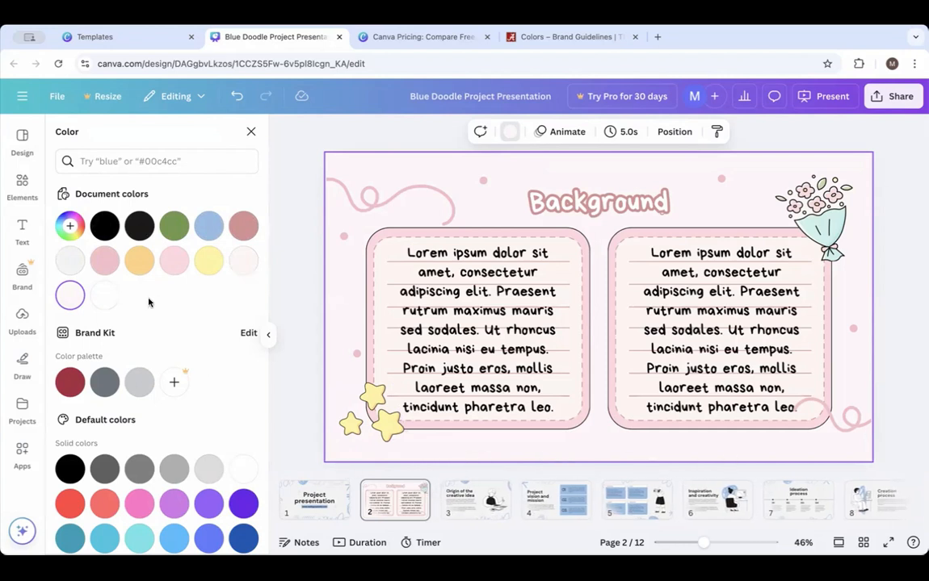
{"action": "left_click", "coordinate": [71, 263]}
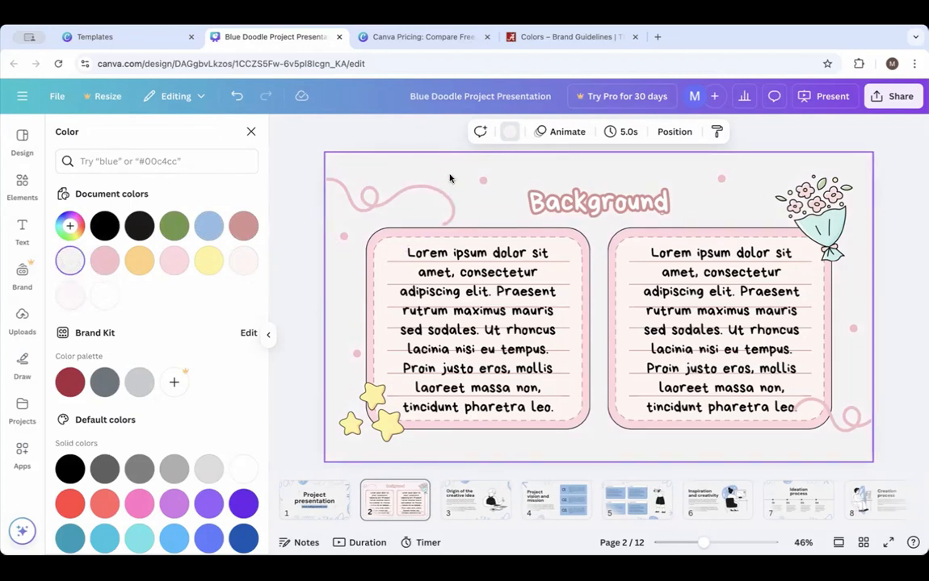
Recolor the pink frame of the left text box on the Background slide with the document's blue.
{"action": "left_click", "coordinate": [373, 242]}
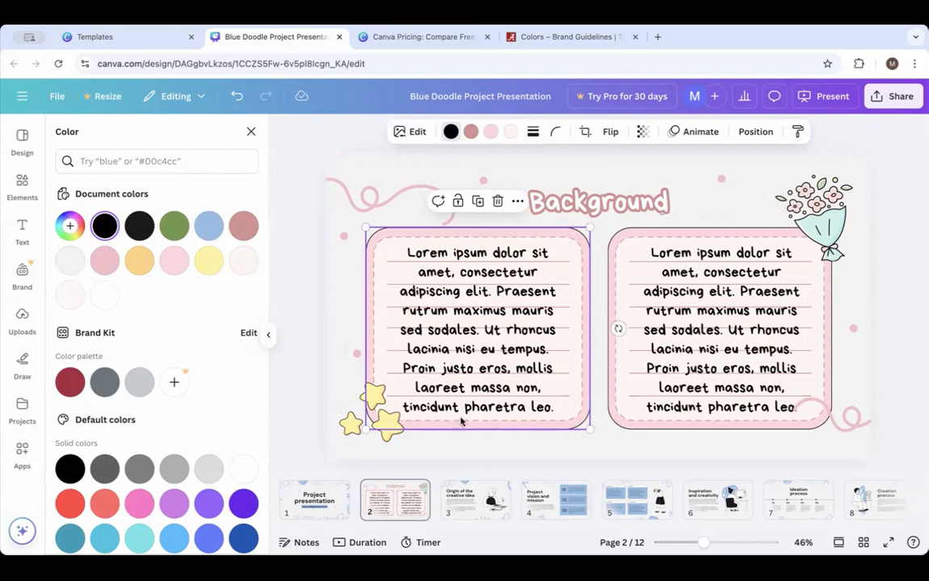
{"action": "left_click", "coordinate": [492, 134]}
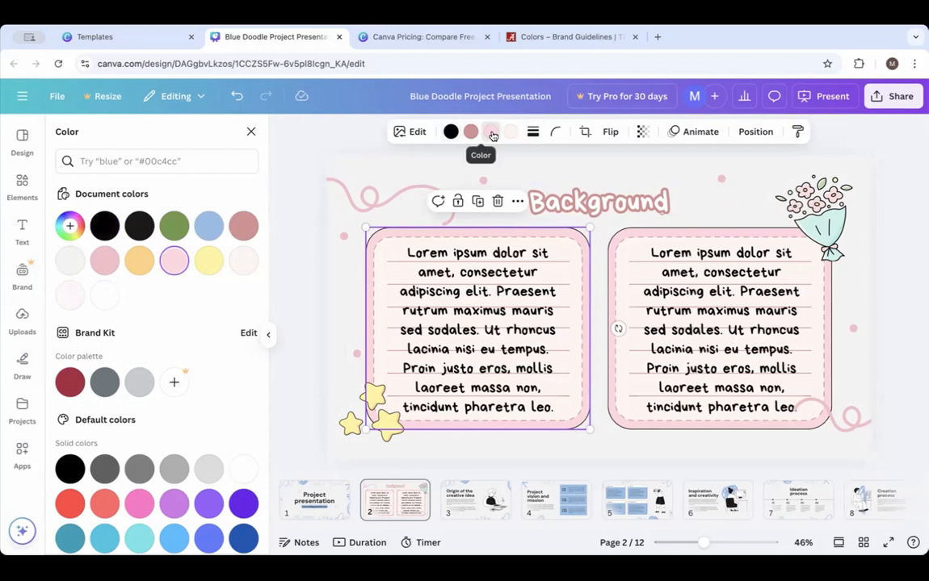
{"action": "left_click", "coordinate": [209, 229]}
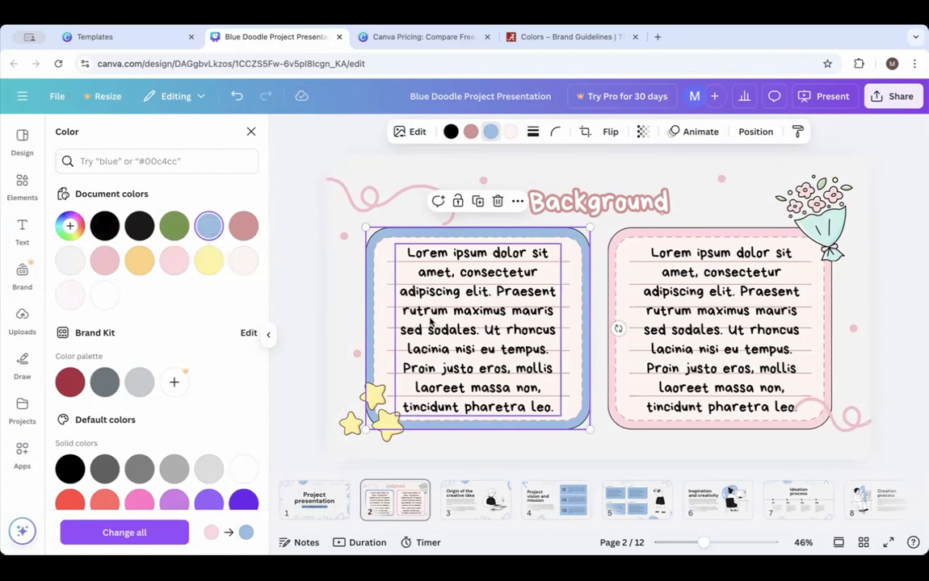
Change the pale pink inner fill of the left text box to the document's white.
{"action": "left_click", "coordinate": [469, 363]}
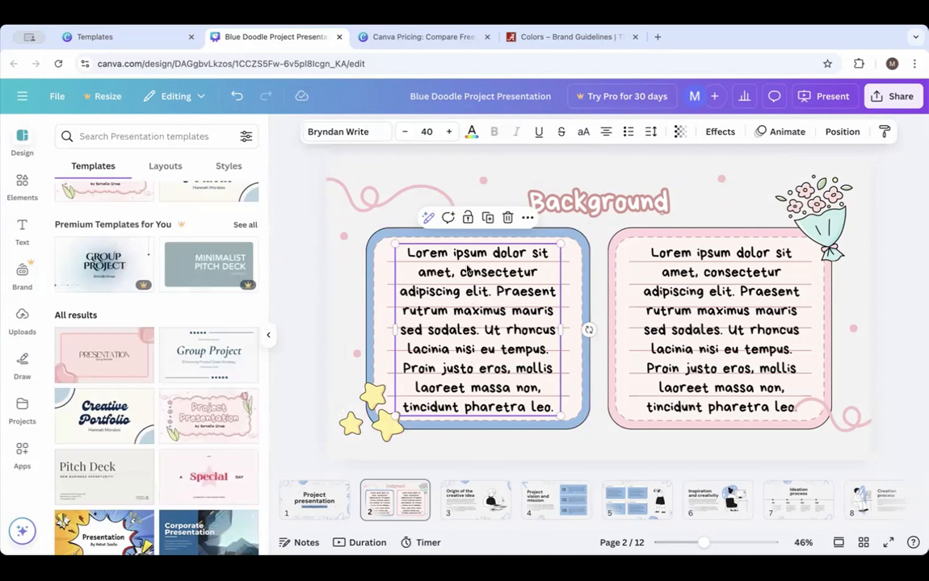
{"action": "left_click", "coordinate": [469, 134]}
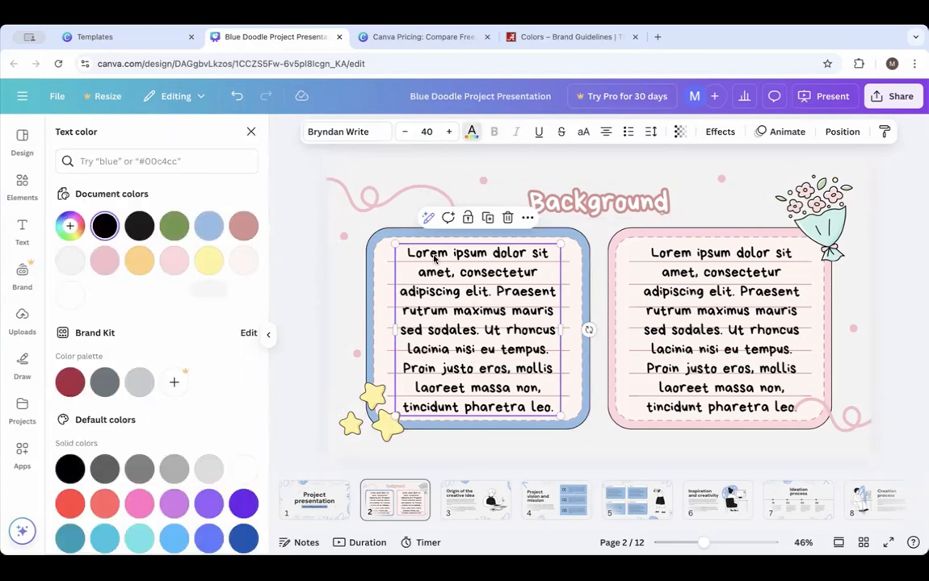
{"action": "left_click", "coordinate": [384, 237]}
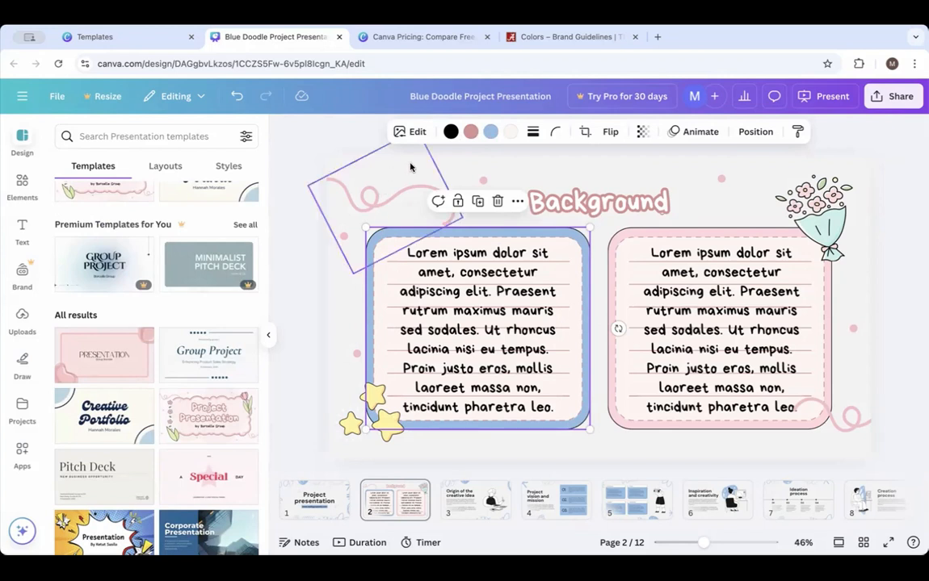
{"action": "left_click", "coordinate": [507, 133]}
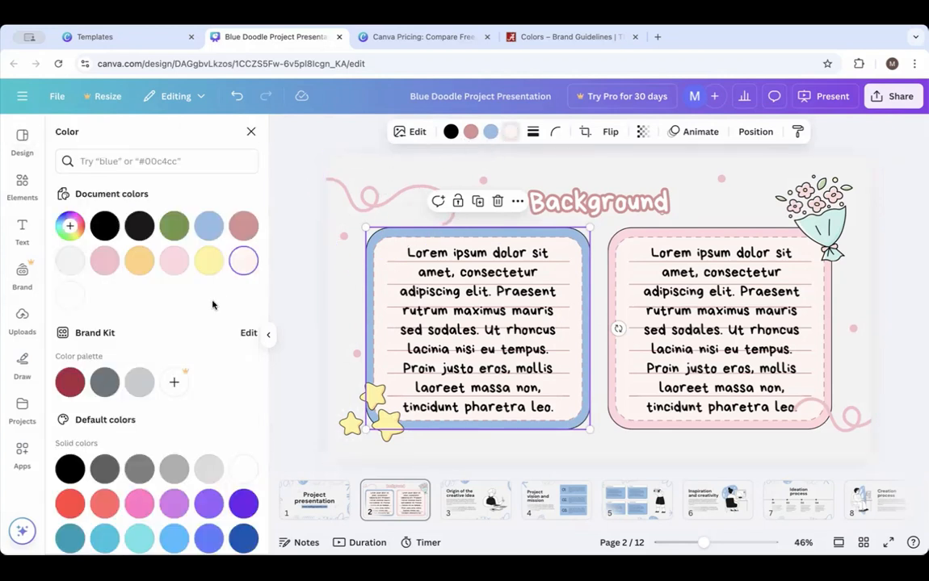
{"action": "left_click", "coordinate": [69, 296]}
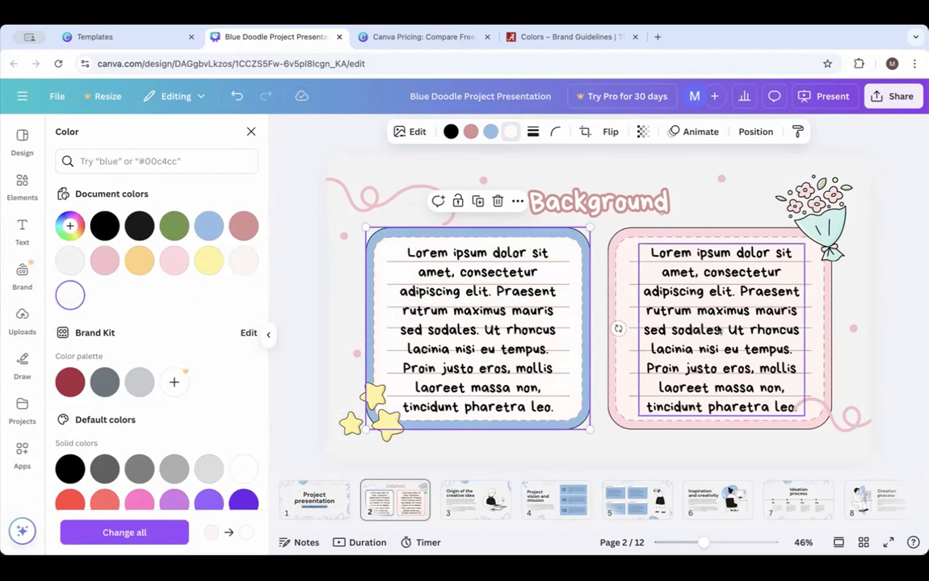
Recolor the pink frame of the right text box on the Background slide to match the left box's blue.
{"action": "left_click", "coordinate": [652, 231]}
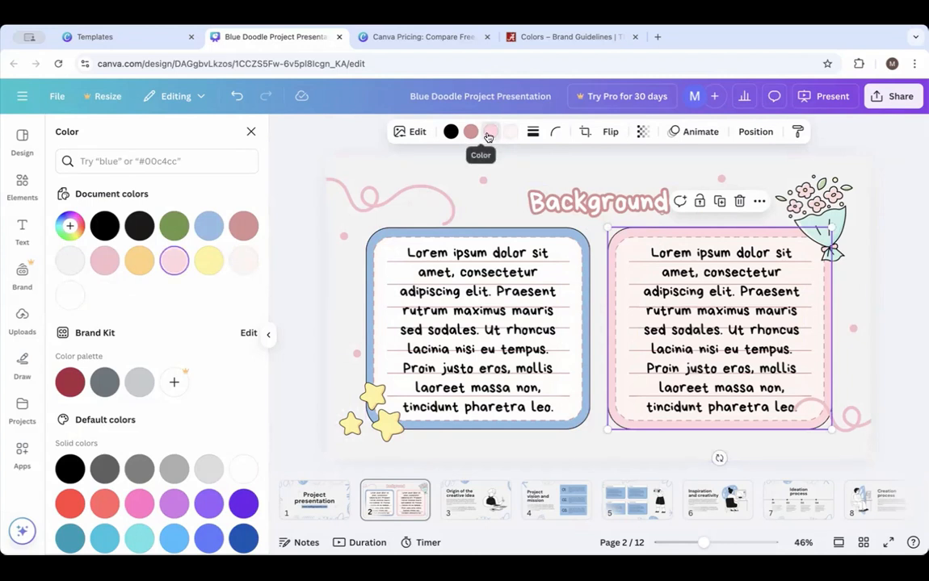
{"action": "left_click", "coordinate": [488, 135]}
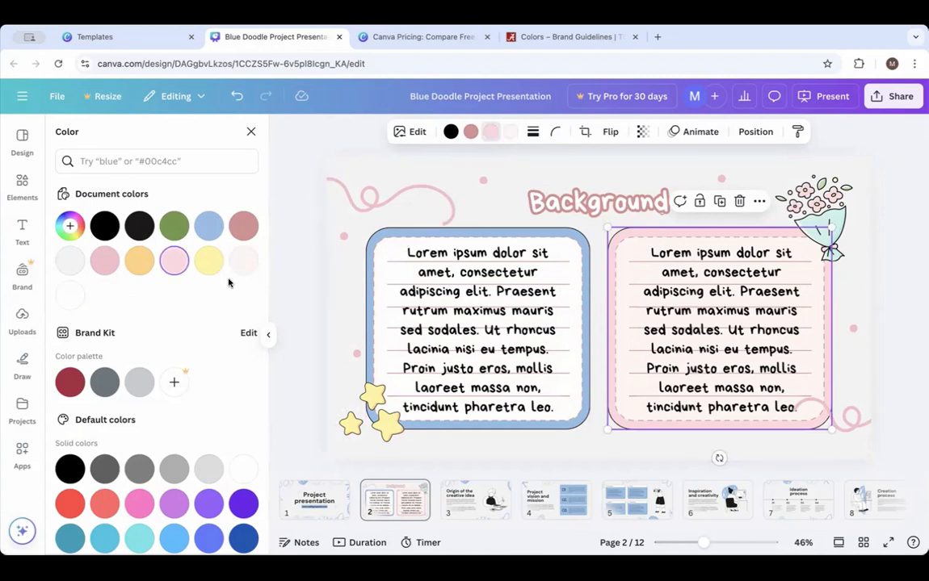
{"action": "left_click", "coordinate": [208, 226]}
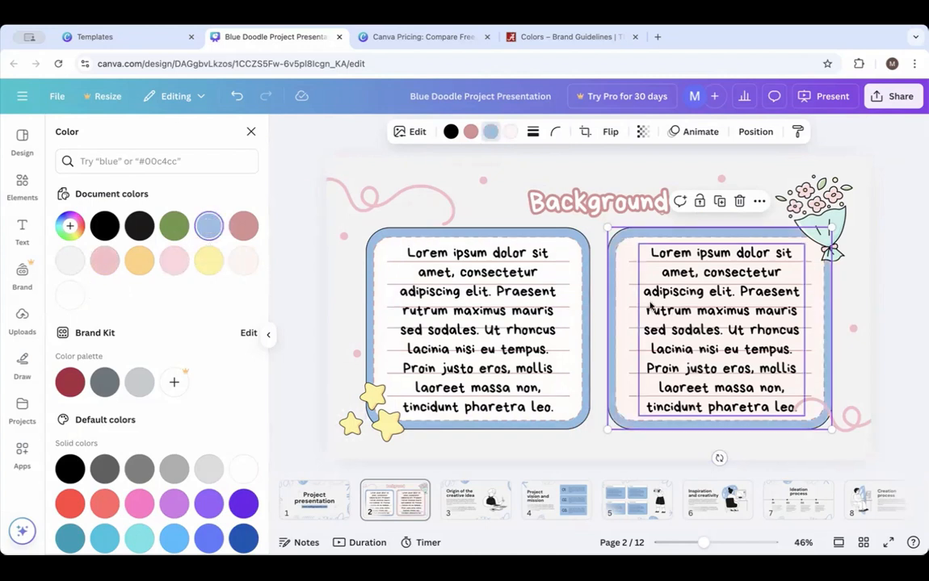
{"action": "left_click", "coordinate": [632, 273]}
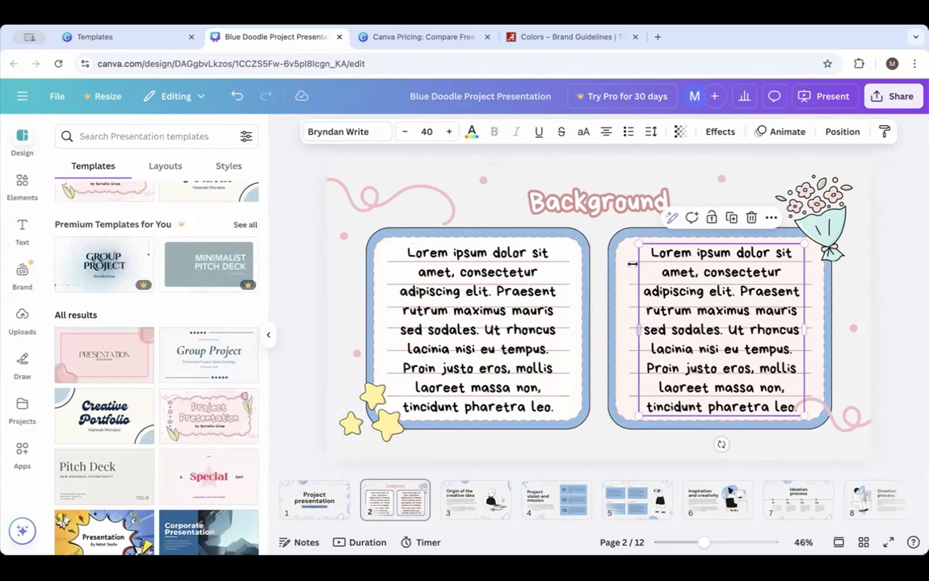
Change the pale pink inner fill of the right text box on the Background slide to the document's white.
{"action": "left_click", "coordinate": [623, 240]}
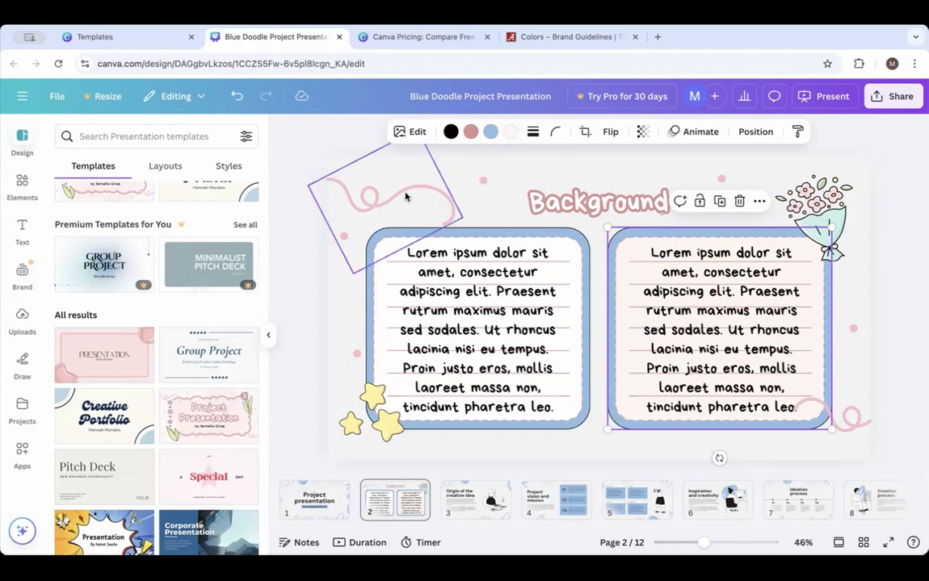
{"action": "left_click", "coordinate": [510, 133]}
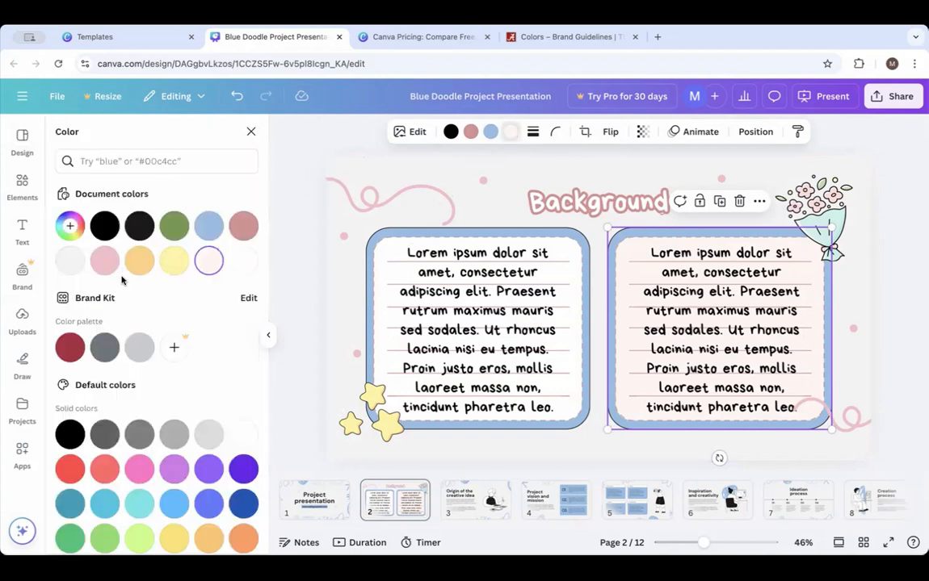
{"action": "left_click", "coordinate": [241, 261]}
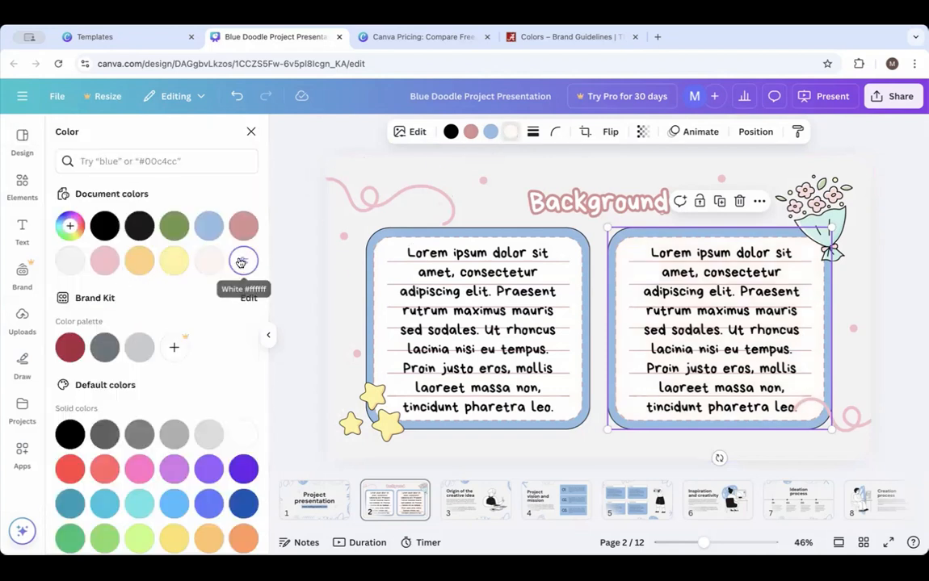
Compare the heading font of the Background slide with the Origin of the creative idea slide and the other pages.
{"action": "left_click", "coordinate": [589, 202]}
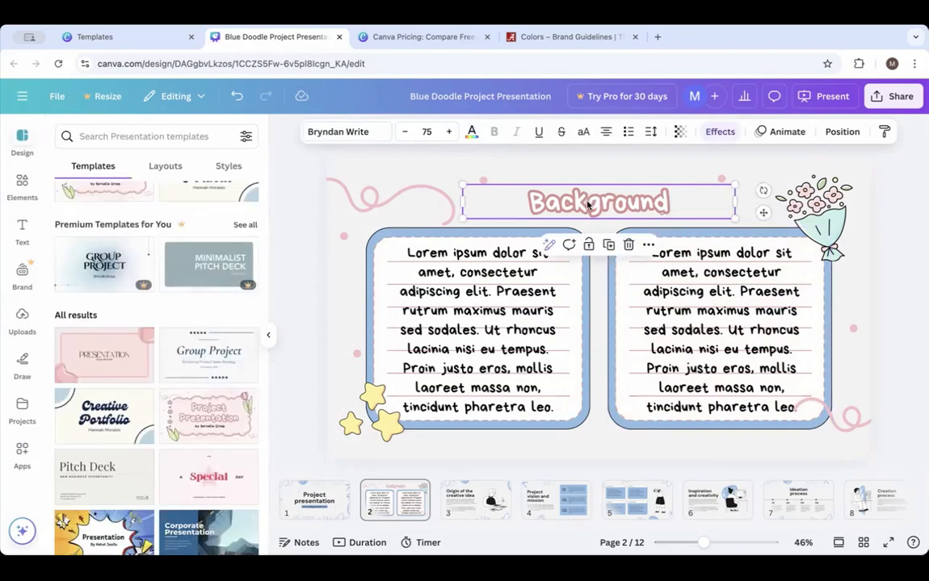
{"action": "left_click", "coordinate": [476, 501]}
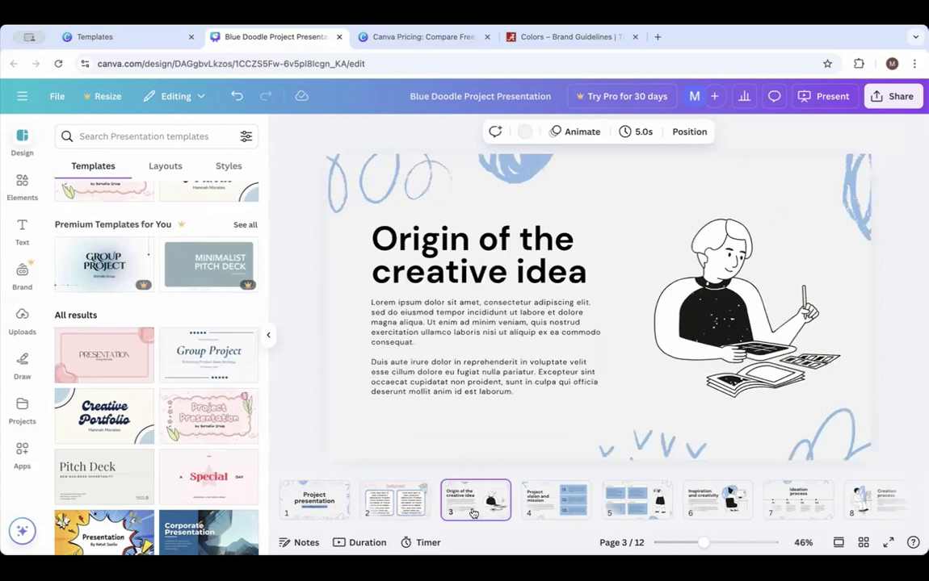
{"action": "left_click", "coordinate": [462, 267]}
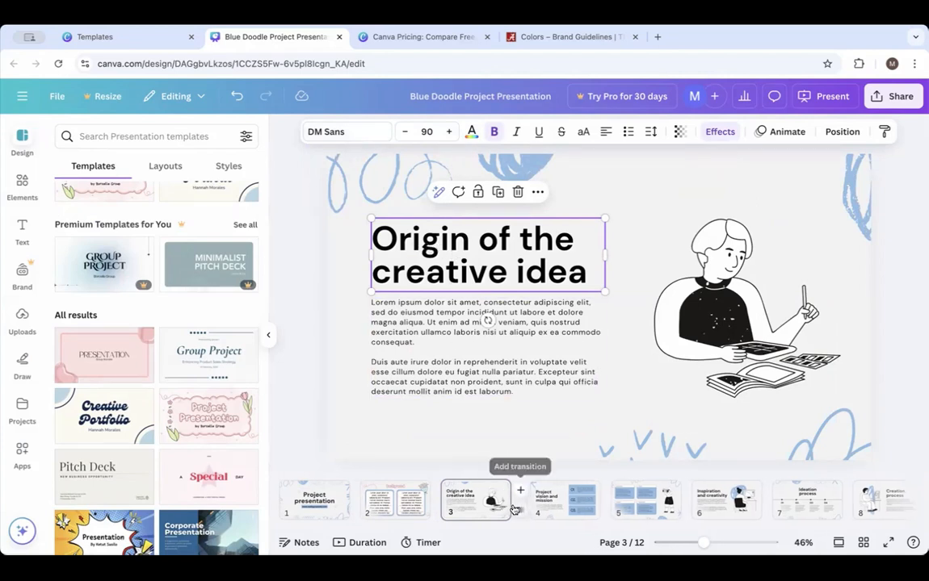
{"action": "scroll", "coordinate": [514, 509], "scroll_direction": "right", "scroll_amount": 5}
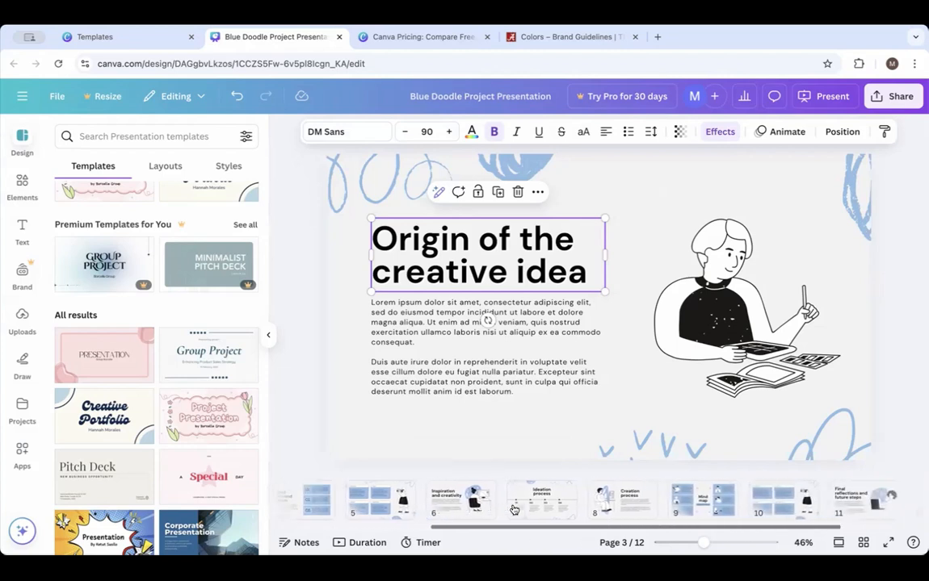
{"action": "scroll", "coordinate": [513, 508], "scroll_direction": "right", "scroll_amount": 3}
{"action": "scroll", "coordinate": [514, 509], "scroll_direction": "left", "scroll_amount": 6}
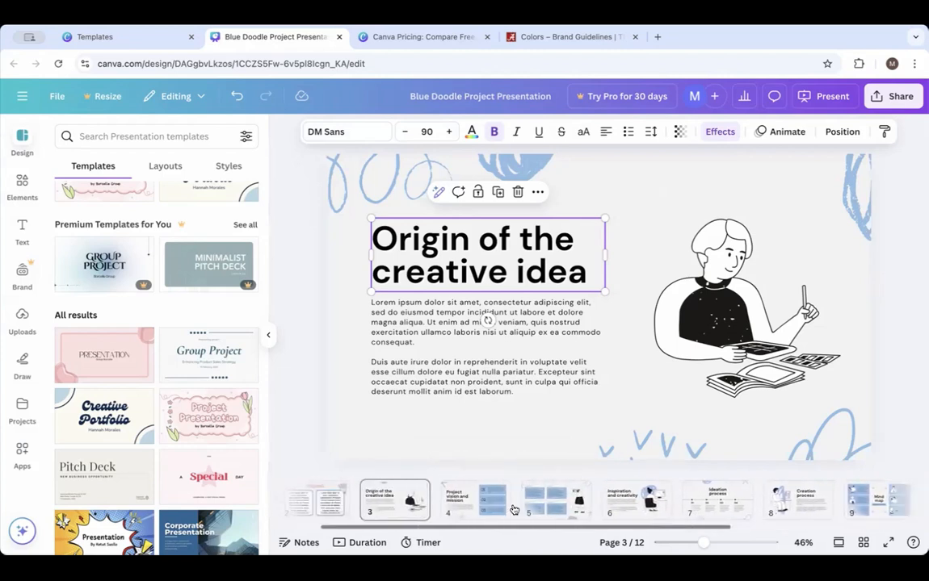
{"action": "scroll", "coordinate": [514, 509], "scroll_direction": "left", "scroll_amount": 3}
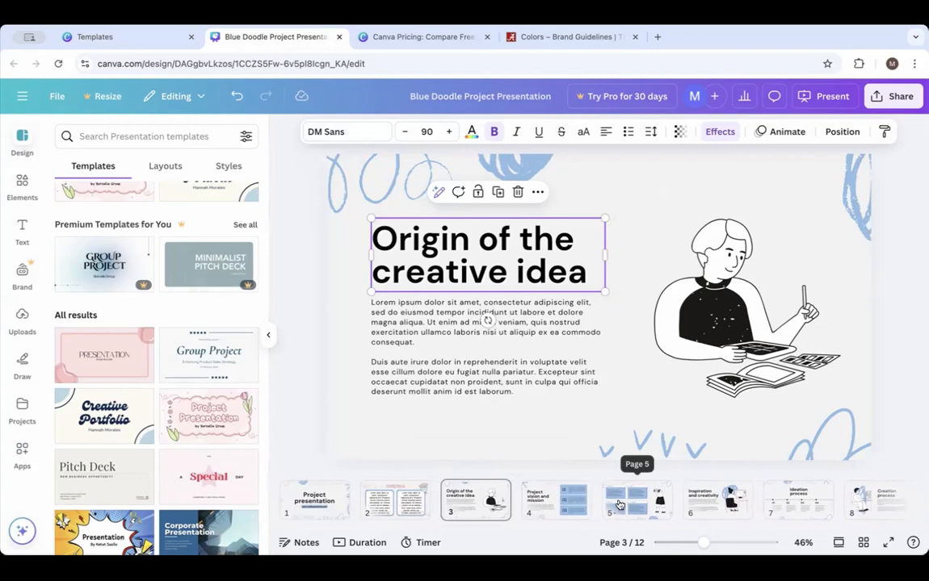
Set the Background heading on page 2 to DM Sans and replace Bryndan Write with it across the whole design.
{"action": "left_click", "coordinate": [395, 499]}
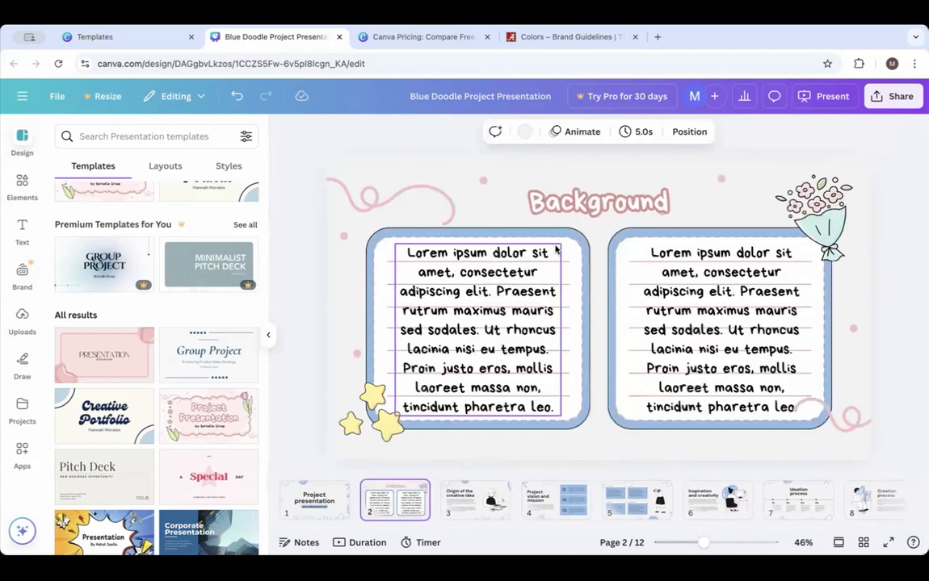
{"action": "left_click", "coordinate": [593, 207]}
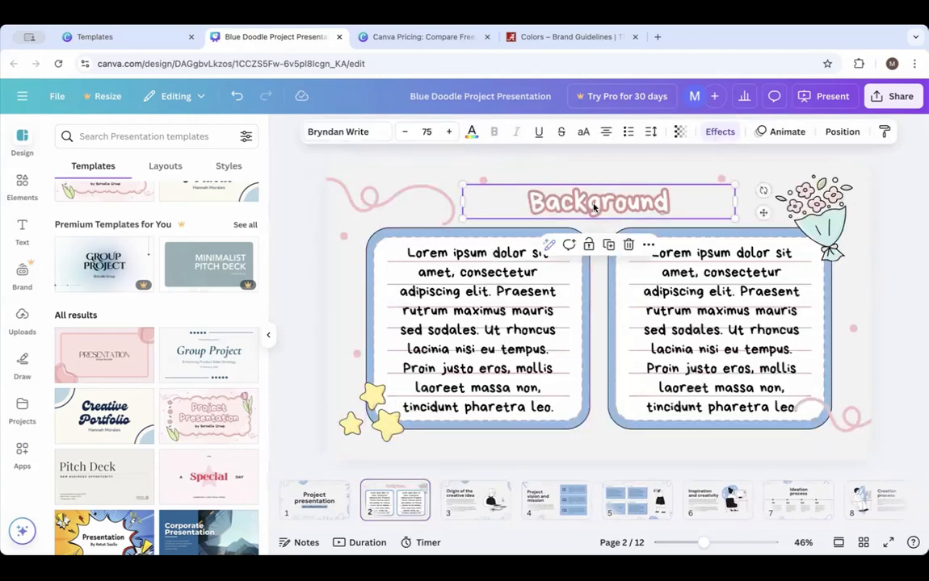
{"action": "left_click", "coordinate": [377, 138]}
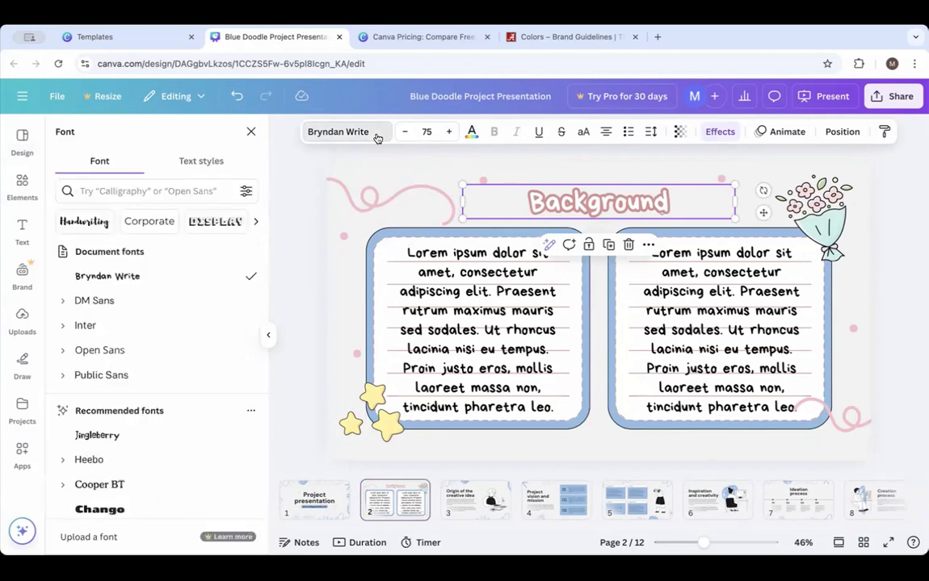
{"action": "left_click", "coordinate": [118, 301]}
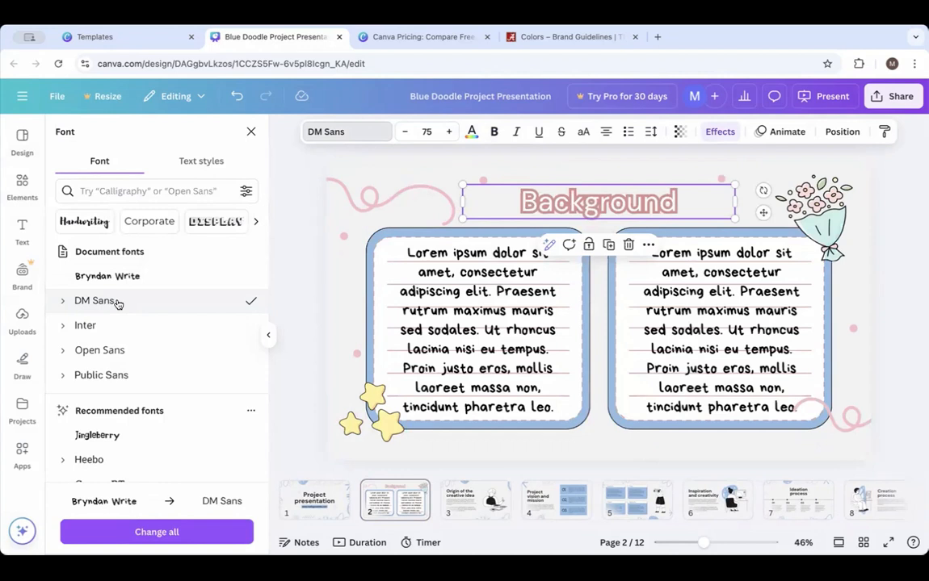
{"action": "left_click", "coordinate": [168, 533]}
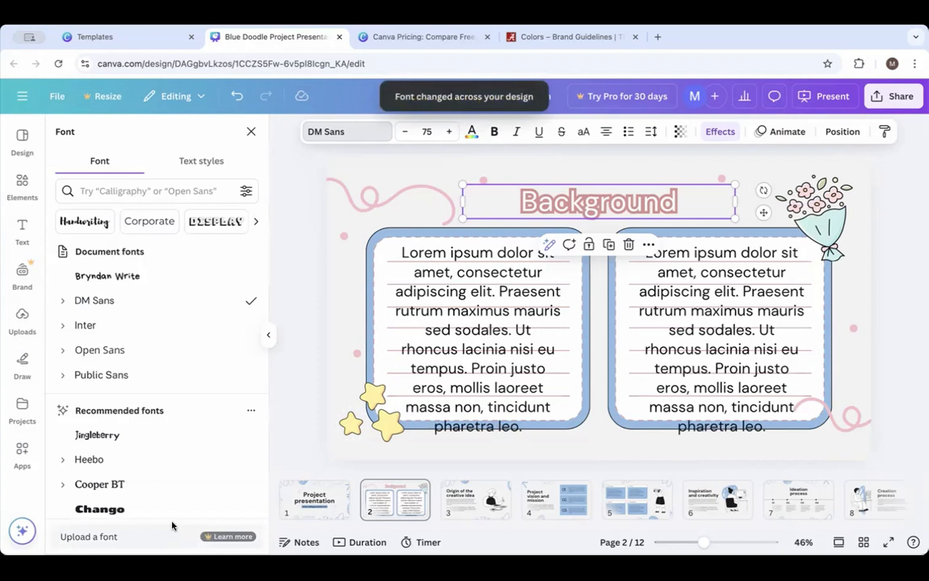
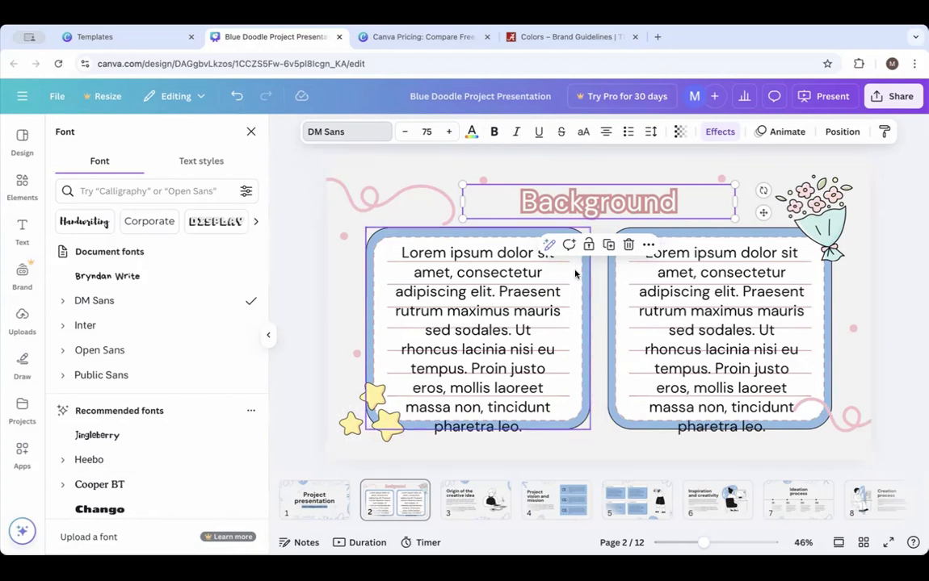
Set the Background heading's font to Bryndan Write and replace DM Sans with it across the whole design.
{"action": "double_click", "coordinate": [575, 202]}
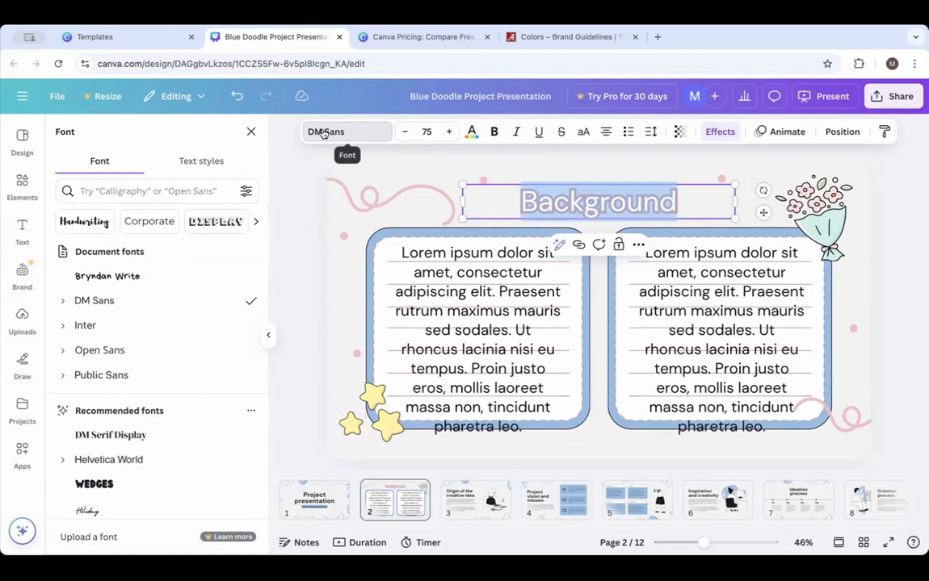
{"action": "left_click", "coordinate": [119, 279]}
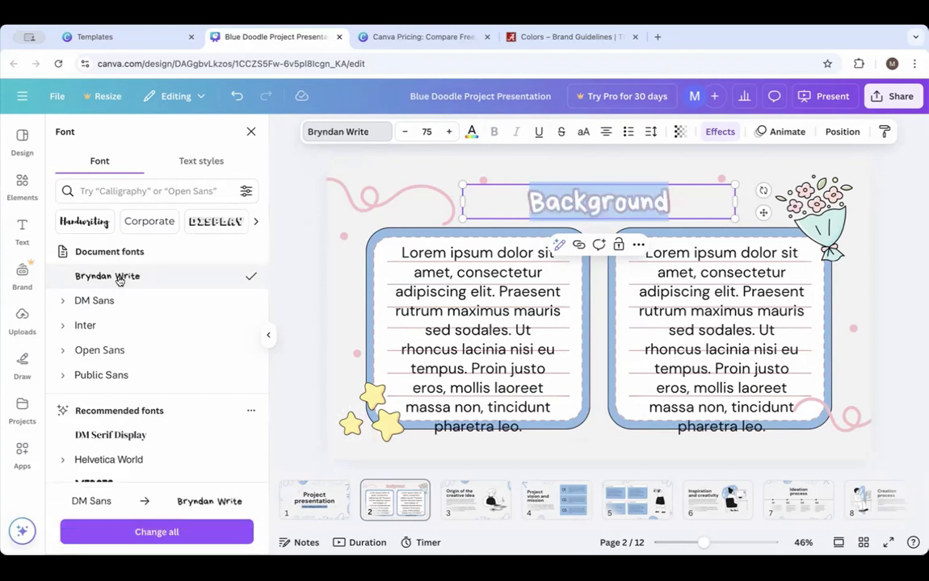
{"action": "left_click", "coordinate": [135, 532]}
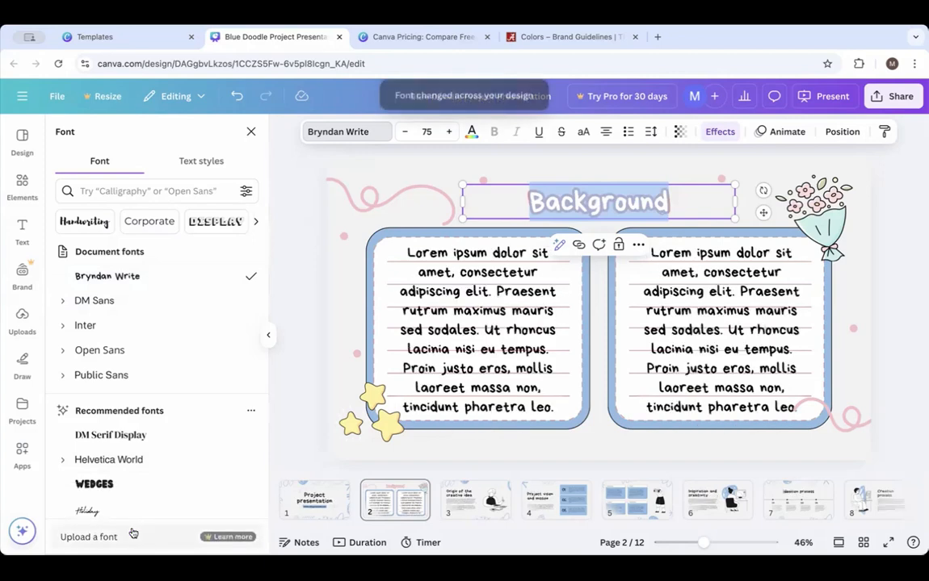
Review the text fonts on pages 3 to 7 of the presentation.
{"action": "left_click", "coordinate": [471, 506]}
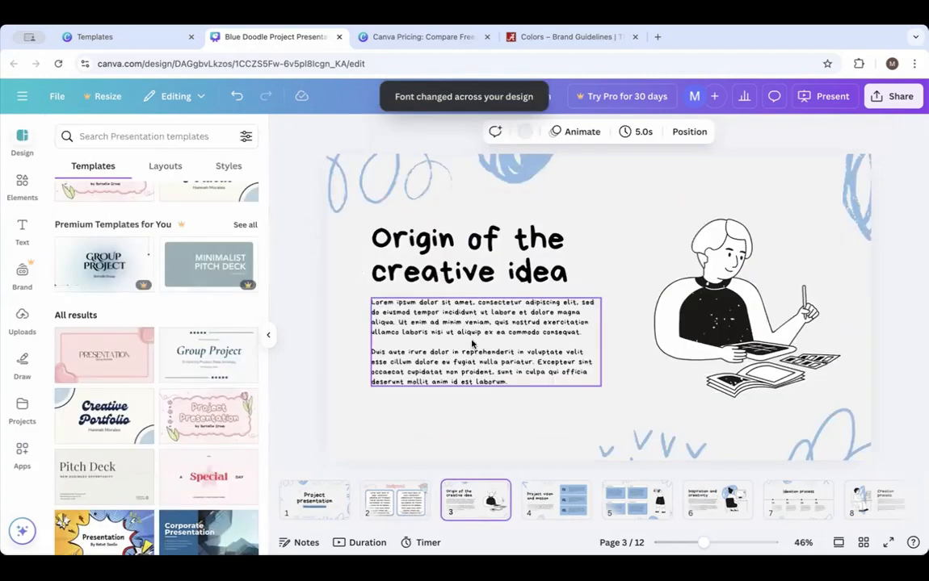
{"action": "left_click", "coordinate": [549, 502]}
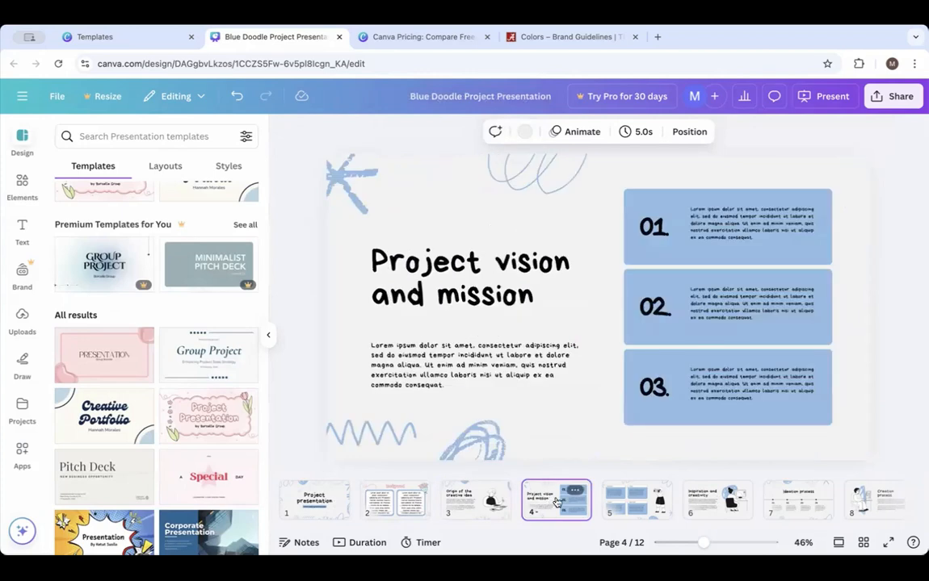
{"action": "left_click", "coordinate": [654, 504]}
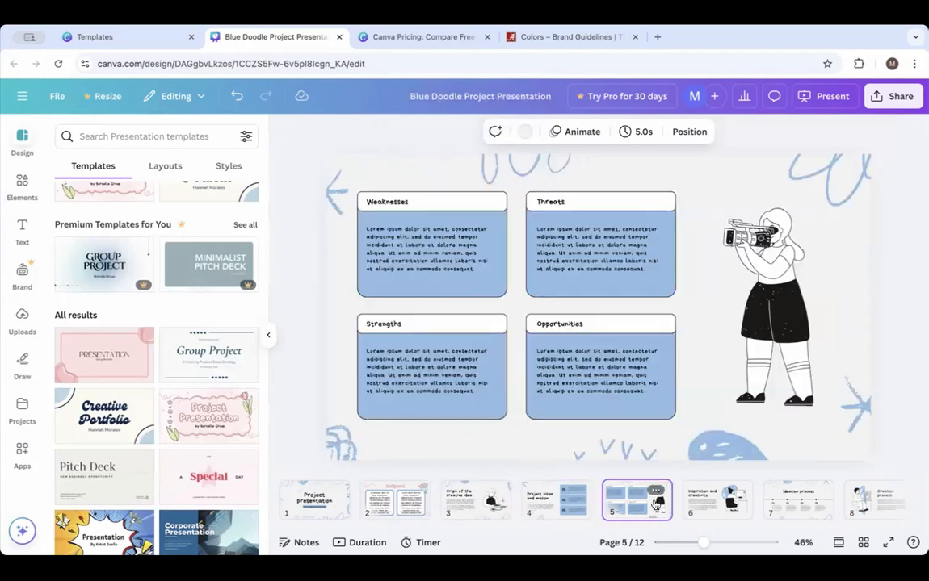
{"action": "left_click", "coordinate": [717, 504]}
{"action": "left_click", "coordinate": [798, 502]}
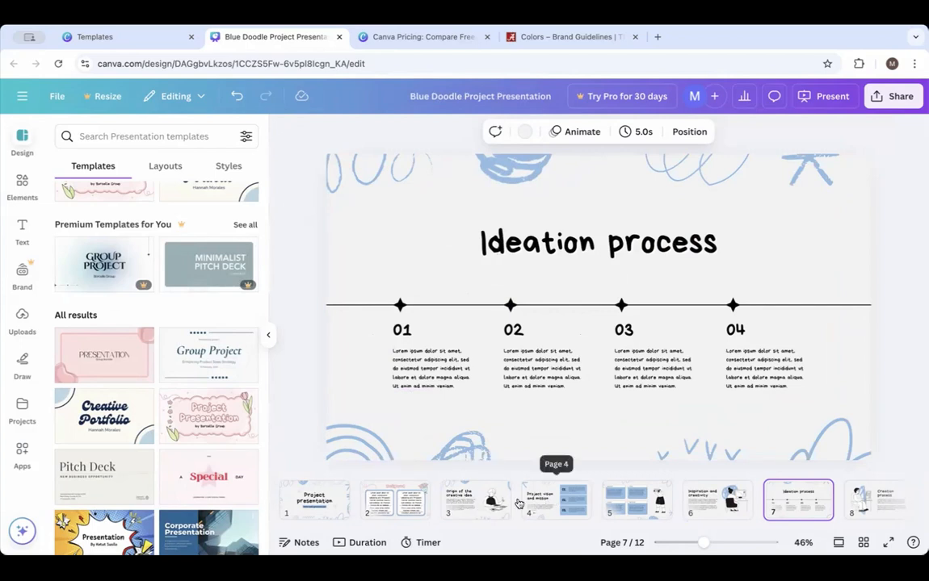
Bring up the alternative layouts for the Origin of the creative idea slide on page 3.
{"action": "left_click", "coordinate": [476, 503]}
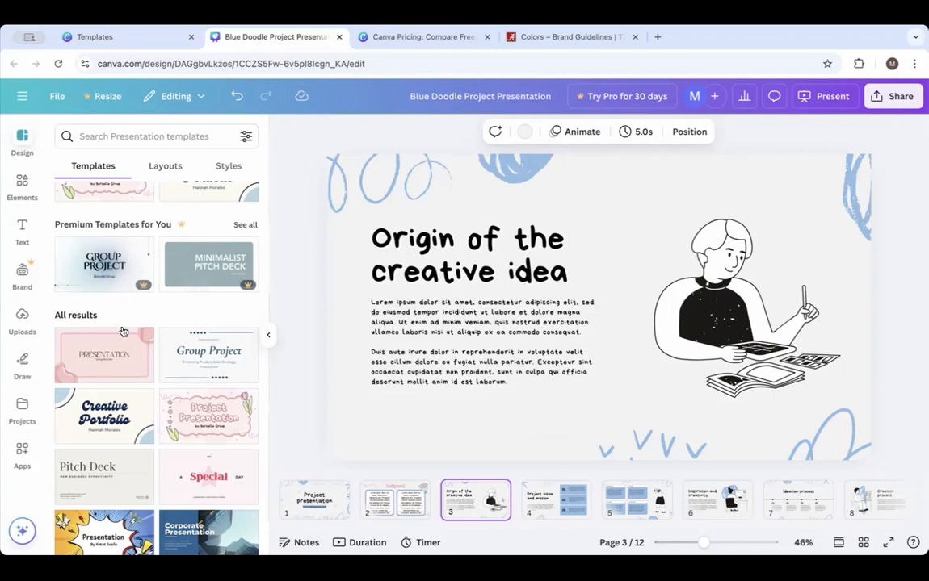
{"action": "left_click", "coordinate": [164, 168]}
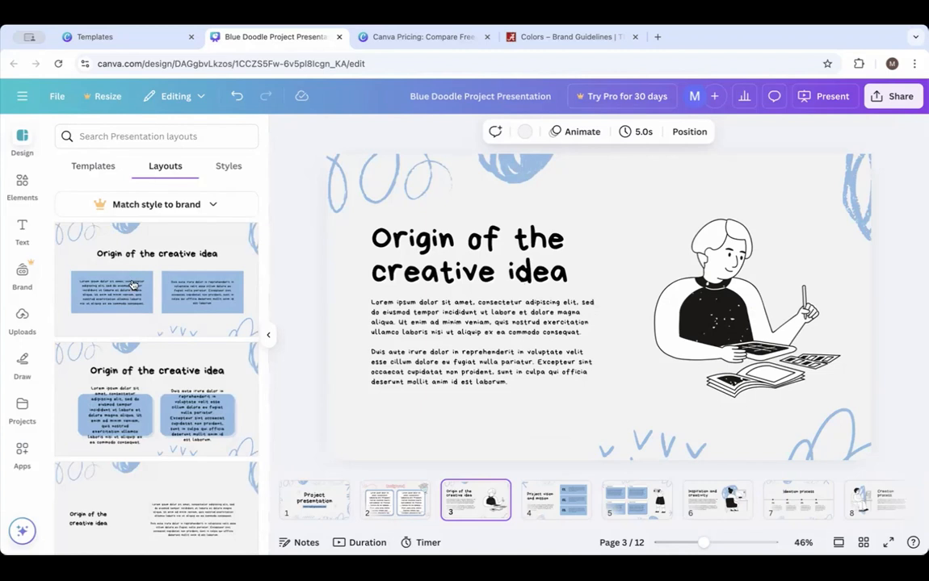
{"action": "scroll", "coordinate": [159, 415], "scroll_direction": "down", "scroll_amount": 5}
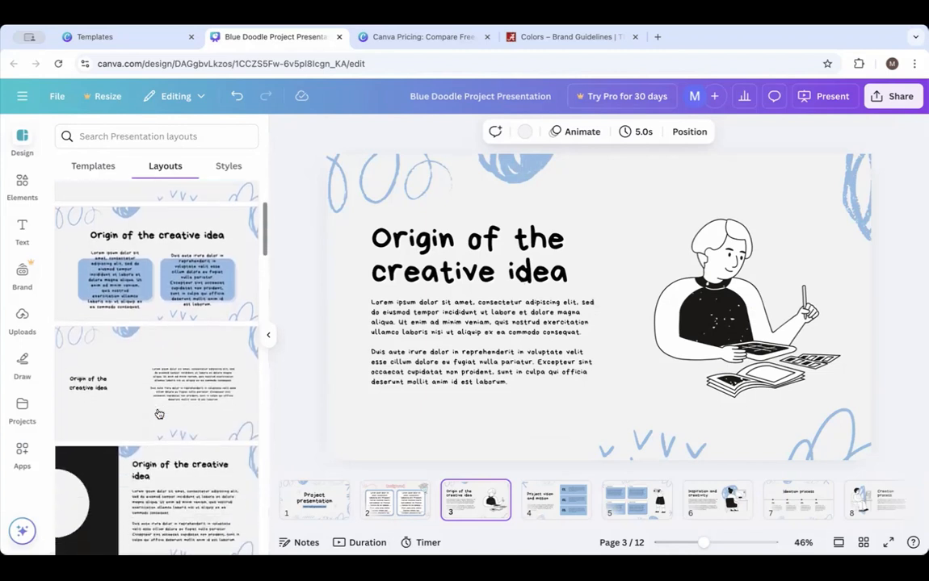
{"action": "scroll", "coordinate": [159, 414], "scroll_direction": "down", "scroll_amount": 5}
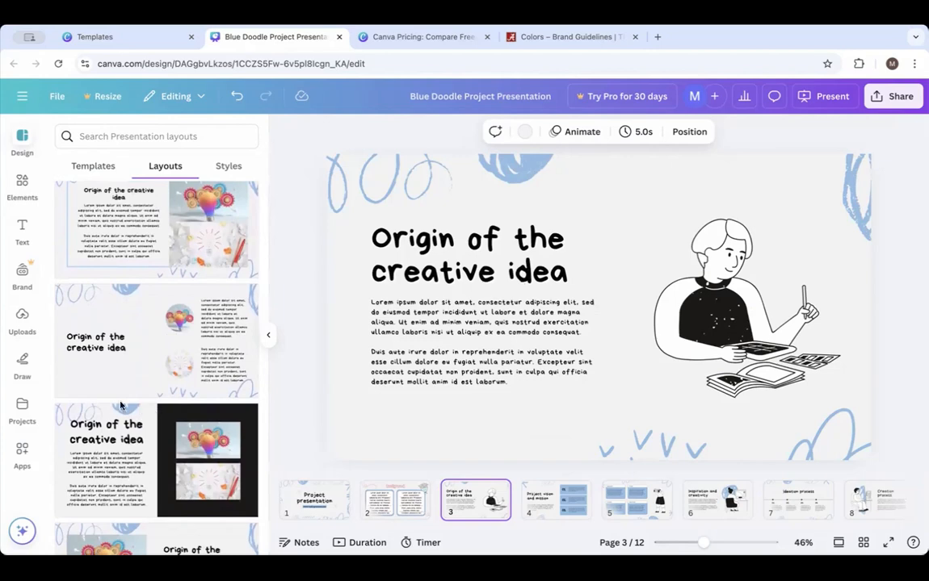
{"action": "scroll", "coordinate": [111, 404], "scroll_direction": "down", "scroll_amount": 2}
{"action": "scroll", "coordinate": [111, 404], "scroll_direction": "up", "scroll_amount": 10}
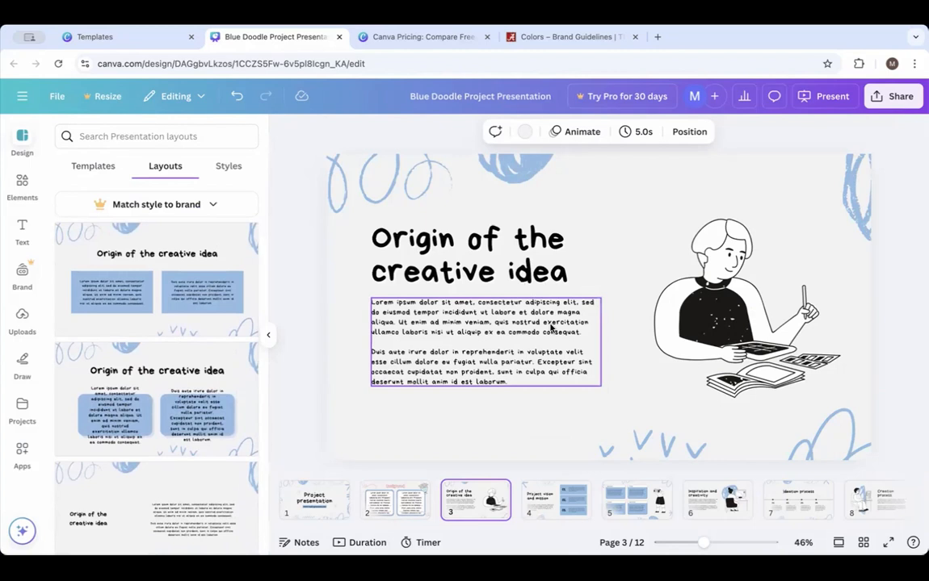
Replace the title on slide 3 with "College Students".
{"action": "left_click", "coordinate": [565, 274]}
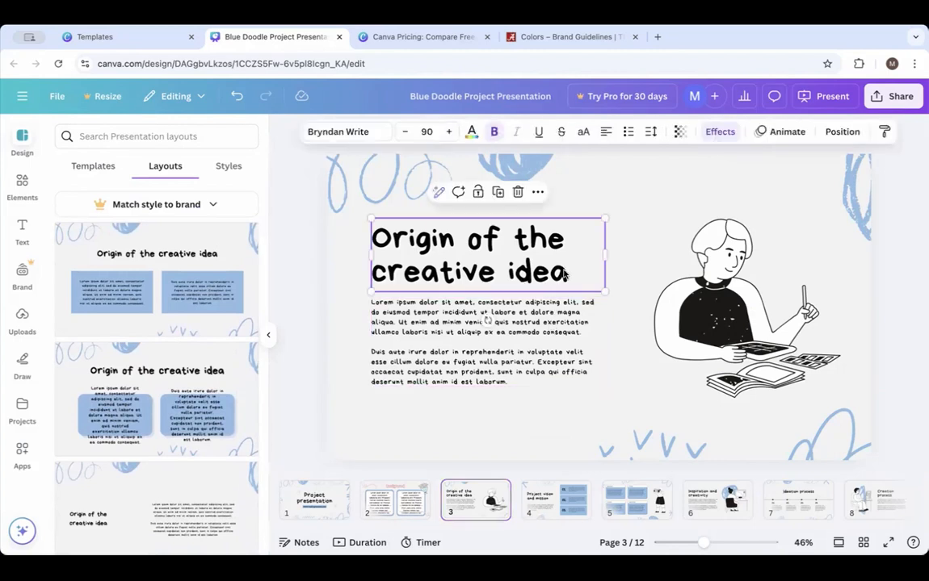
{"action": "double_click", "coordinate": [565, 274]}
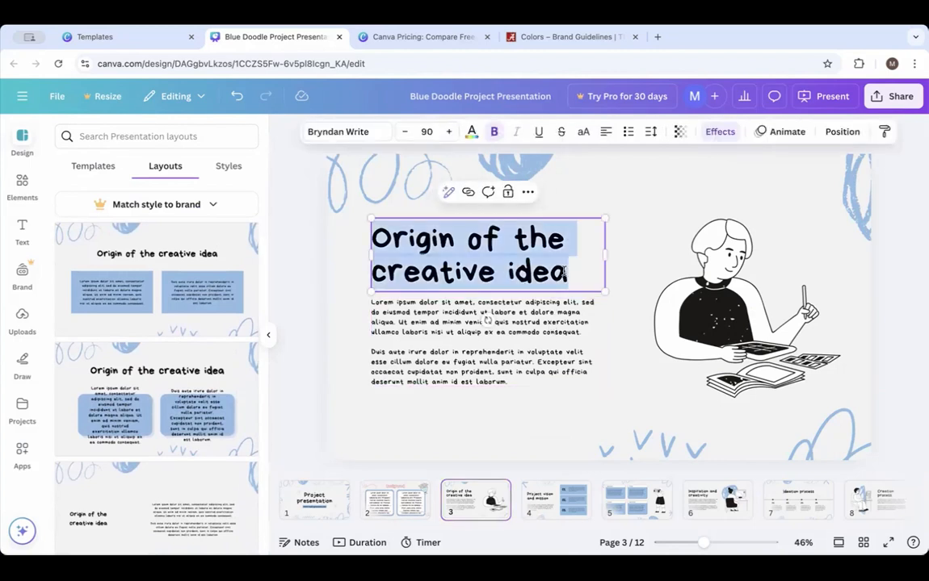
{"action": "type", "text": "College"}
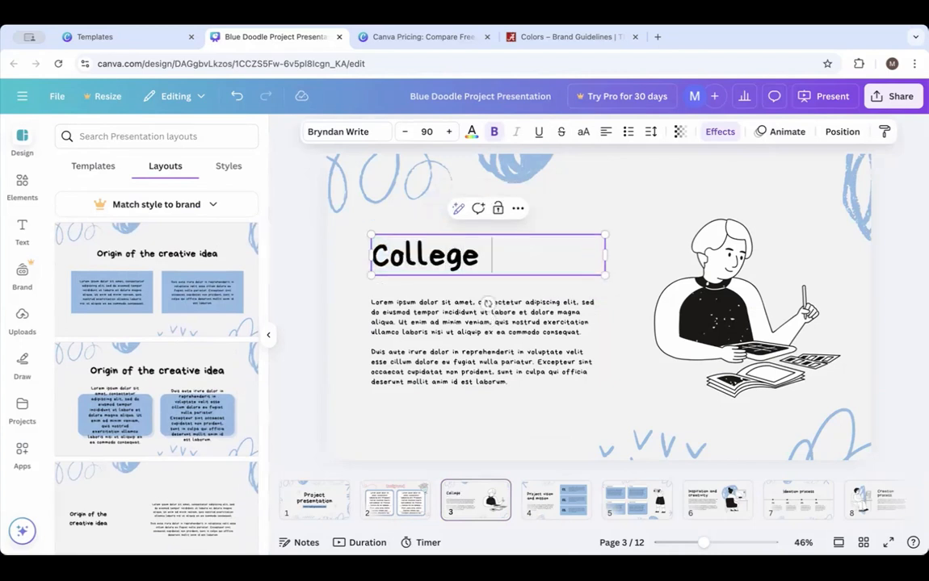
{"action": "type", "text": " St"}
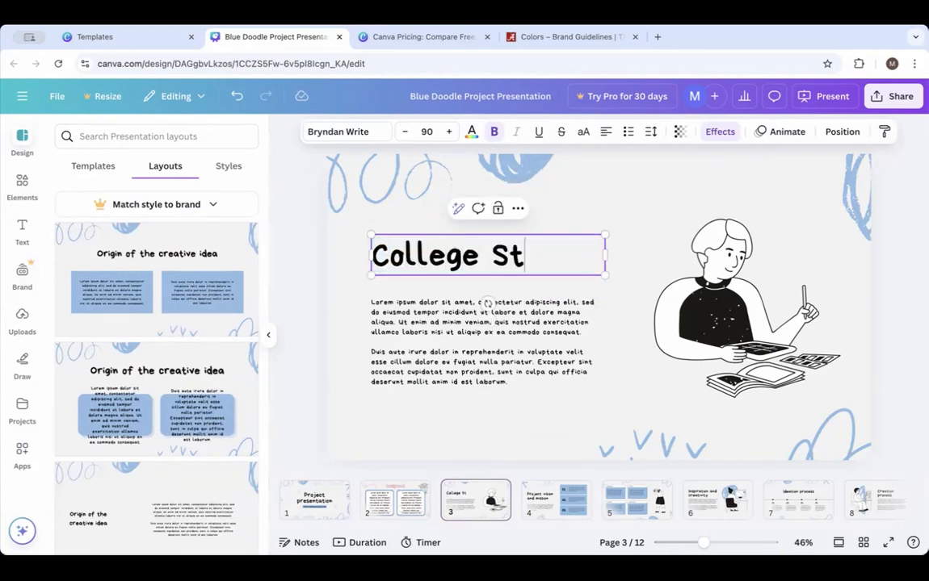
{"action": "type", "text": "udents"}
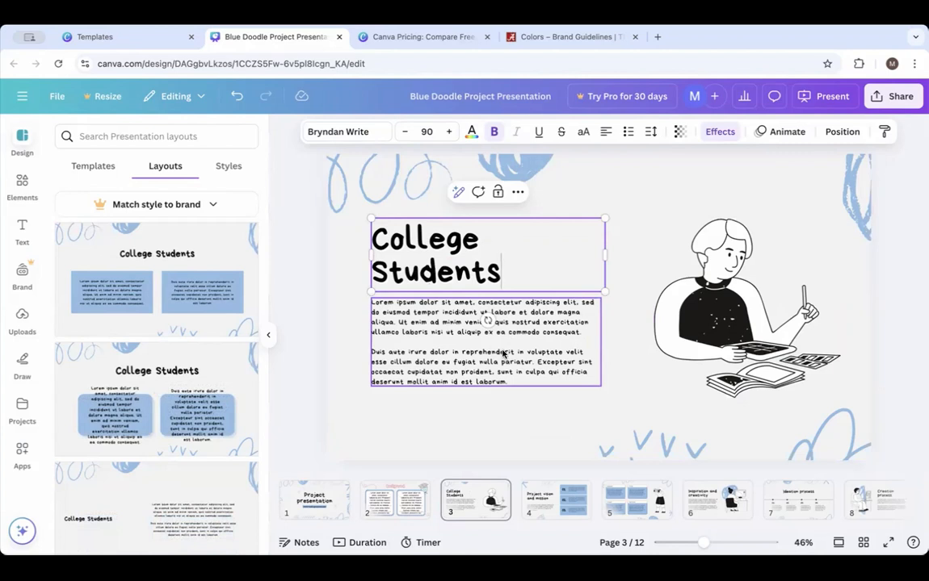
Move the body text slightly left and down, and delete the illustration of the person drawing.
{"action": "left_click", "coordinate": [475, 371]}
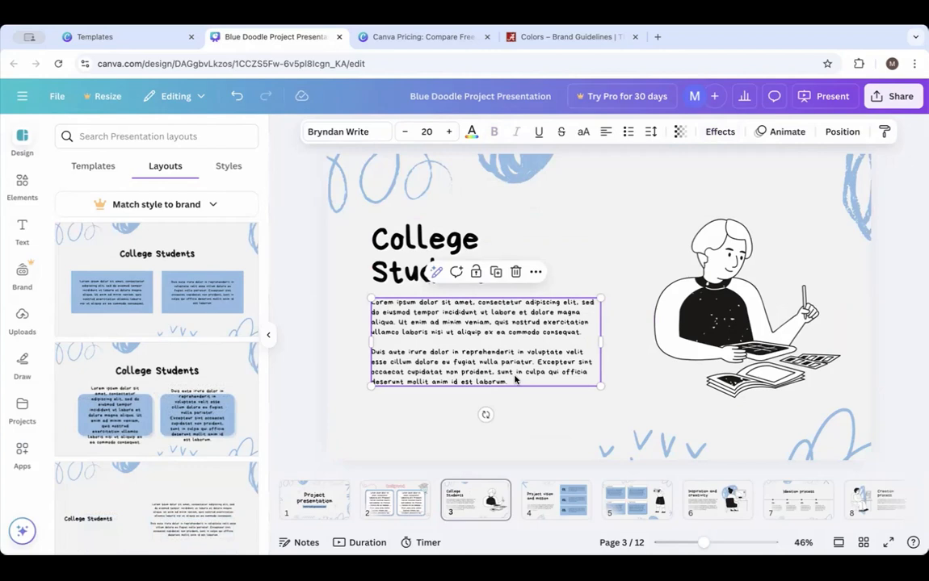
{"action": "mouse_move", "coordinate": [514, 379]}
{"action": "left_mouse_down"}
{"action": "mouse_move", "coordinate": [451, 335]}
{"action": "mouse_move", "coordinate": [500, 368]}
{"action": "mouse_move", "coordinate": [502, 382]}
{"action": "left_mouse_up"}
{"action": "left_click", "coordinate": [724, 323]}
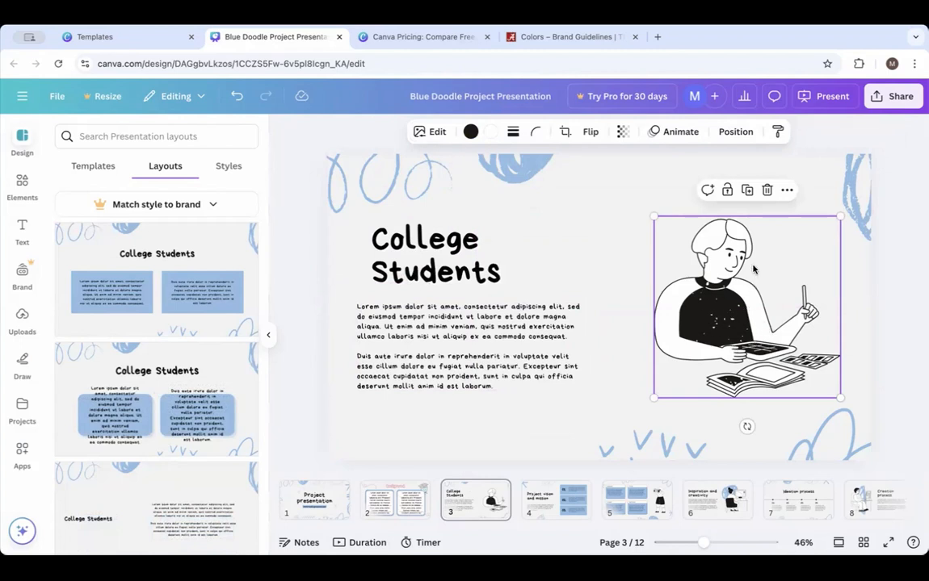
{"action": "left_click", "coordinate": [767, 192]}
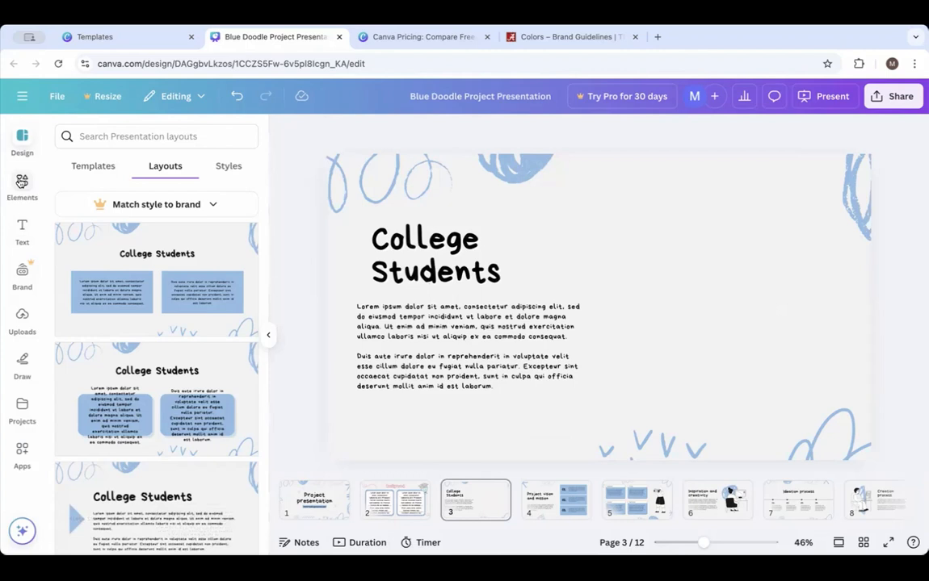
Browse the elements library, from graphics, polls and tables through to charts, stickers, frames, grids and mockups.
{"action": "left_click", "coordinate": [21, 182]}
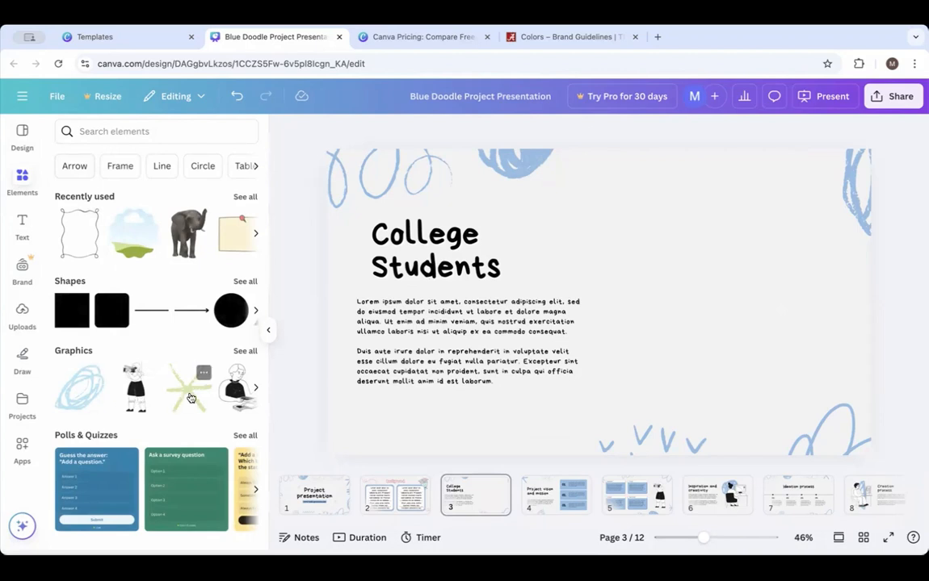
{"action": "scroll", "coordinate": [191, 388], "scroll_direction": "right", "scroll_amount": 3}
{"action": "scroll", "coordinate": [191, 388], "scroll_direction": "right", "scroll_amount": 5}
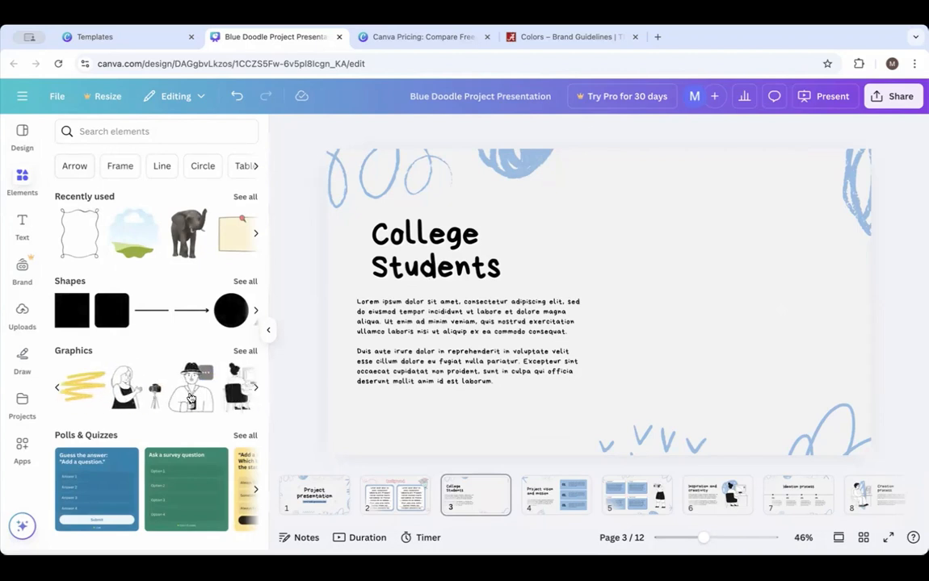
{"action": "scroll", "coordinate": [192, 315], "scroll_direction": "right", "scroll_amount": 5}
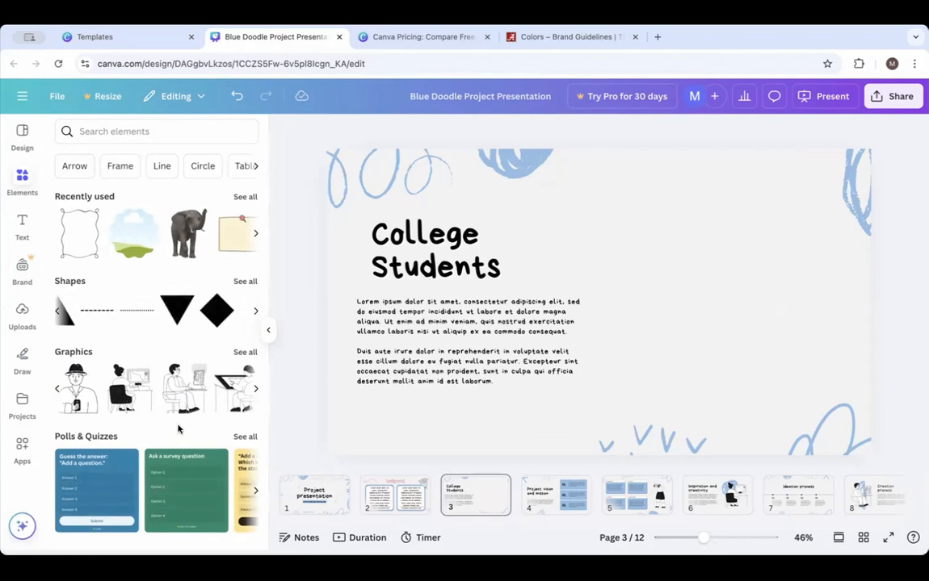
{"action": "scroll", "coordinate": [161, 396], "scroll_direction": "down", "scroll_amount": 2}
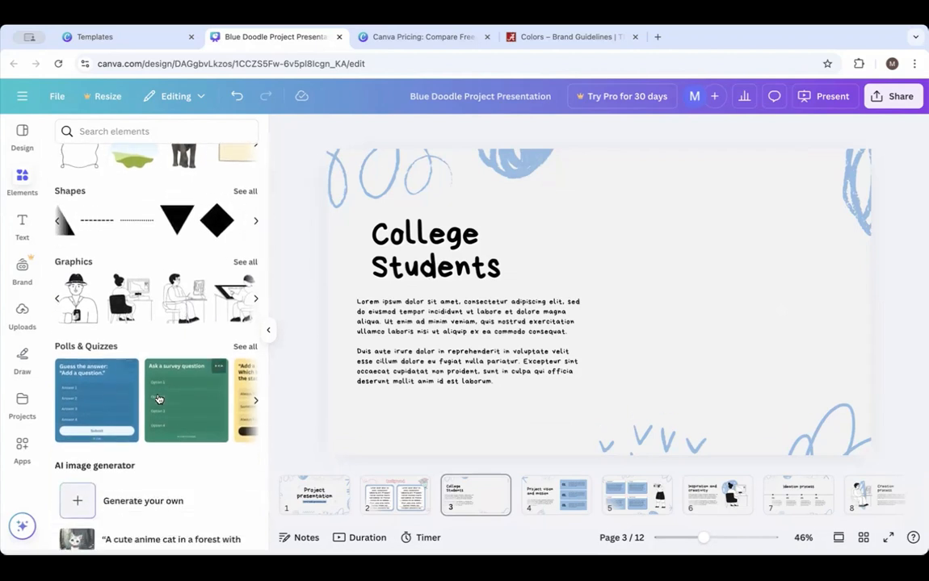
{"action": "scroll", "coordinate": [151, 403], "scroll_direction": "down", "scroll_amount": 2}
{"action": "scroll", "coordinate": [154, 405], "scroll_direction": "down", "scroll_amount": 6}
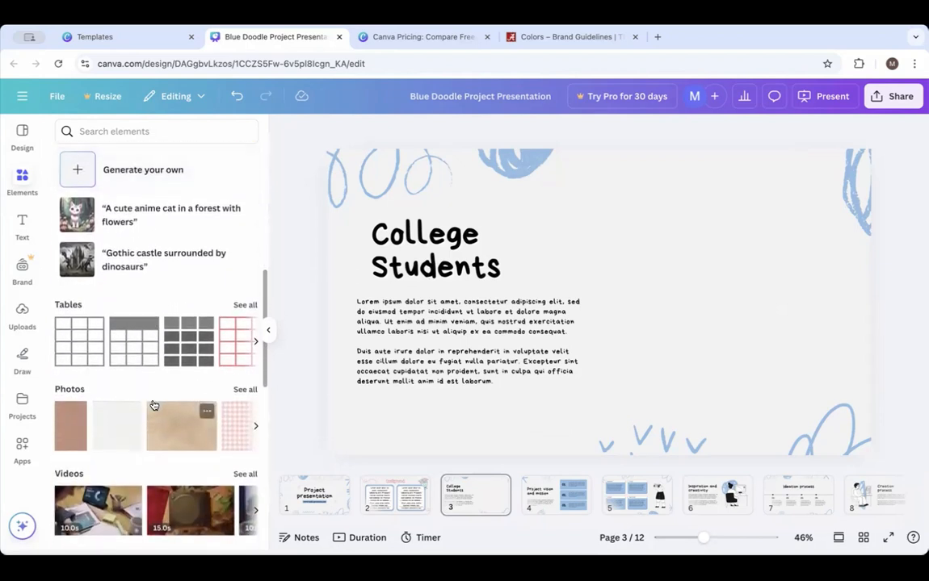
{"action": "scroll", "coordinate": [153, 406], "scroll_direction": "down", "scroll_amount": 5}
{"action": "scroll", "coordinate": [153, 406], "scroll_direction": "down", "scroll_amount": 5}
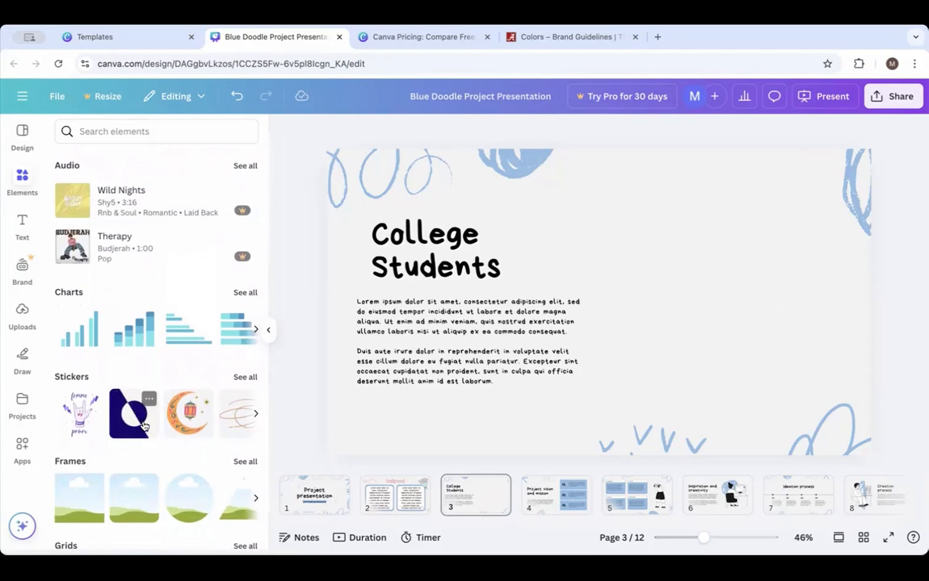
{"action": "scroll", "coordinate": [144, 426], "scroll_direction": "down", "scroll_amount": 4}
{"action": "scroll", "coordinate": [144, 427], "scroll_direction": "down", "scroll_amount": 3}
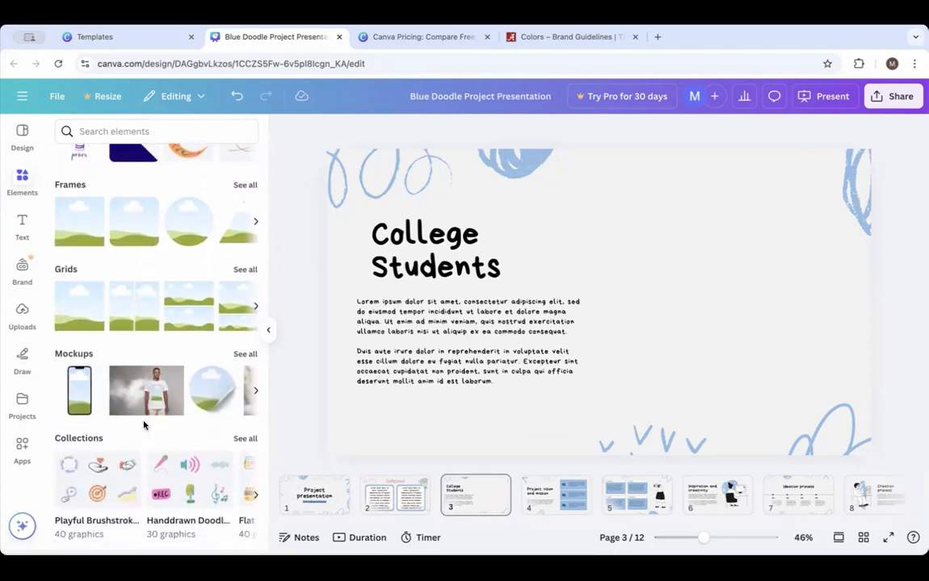
{"action": "scroll", "coordinate": [143, 426], "scroll_direction": "up", "scroll_amount": 15}
{"action": "scroll", "coordinate": [144, 426], "scroll_direction": "up", "scroll_amount": 5}
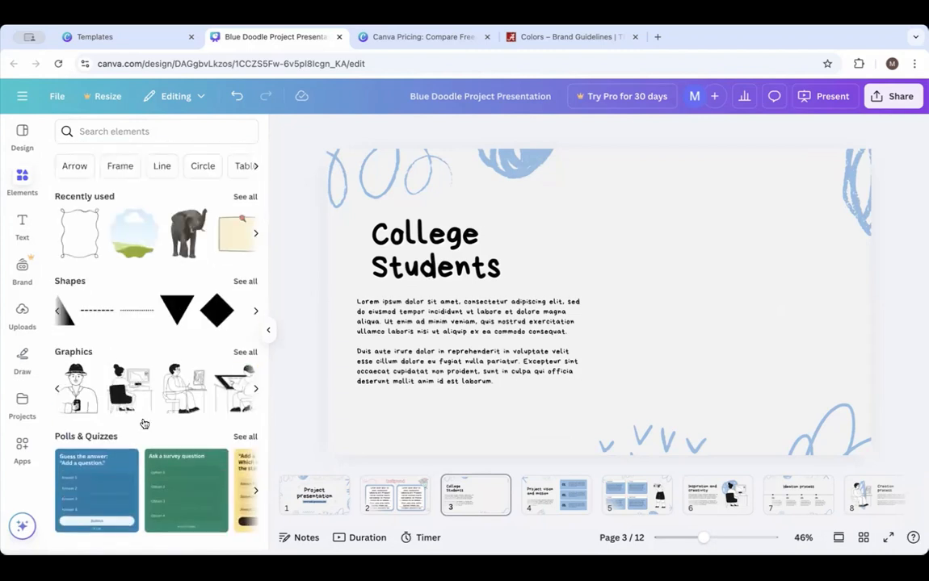
Search the elements library for "college students" and show all of the photo results.
{"action": "left_click", "coordinate": [130, 134]}
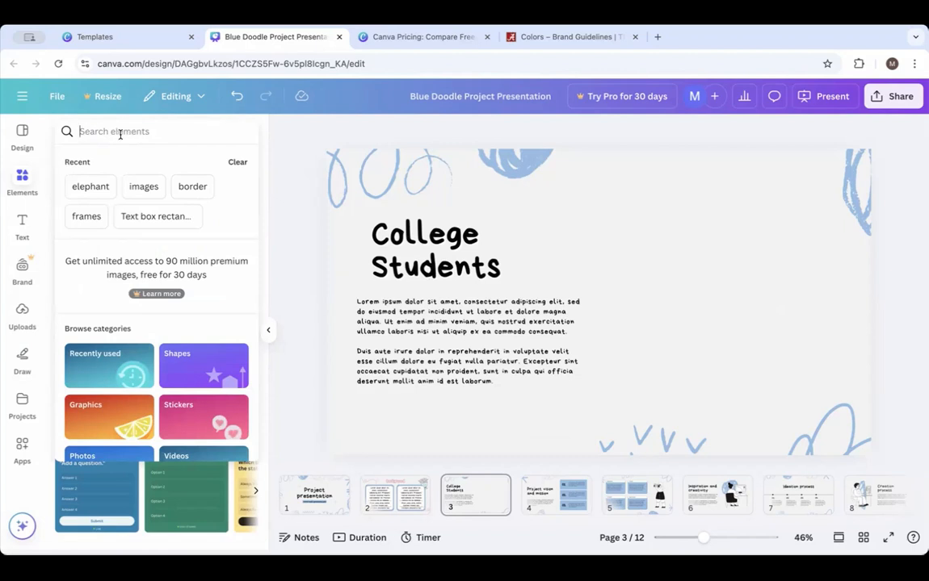
{"action": "type", "text": "college stud"}
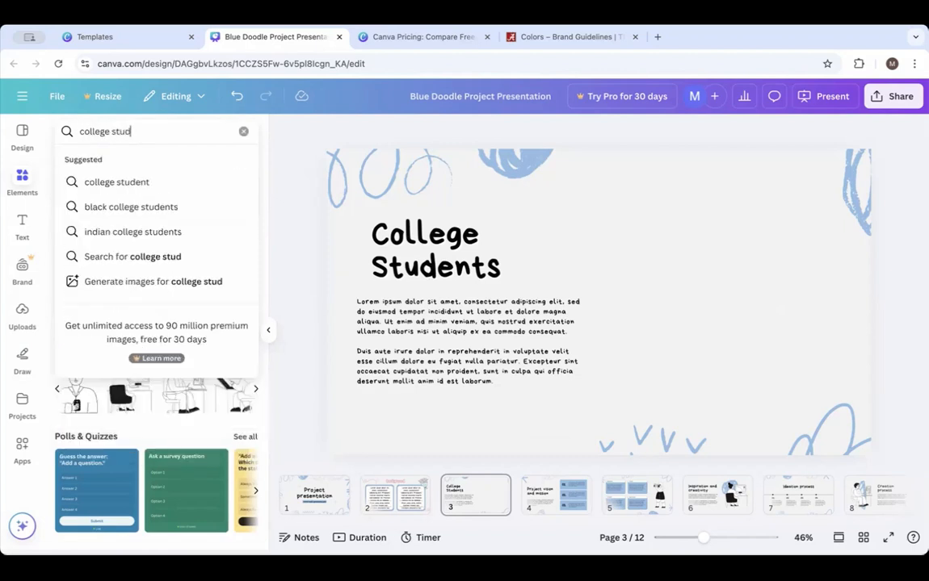
{"action": "type", "text": "ents"}
{"action": "key", "text": "Return"}
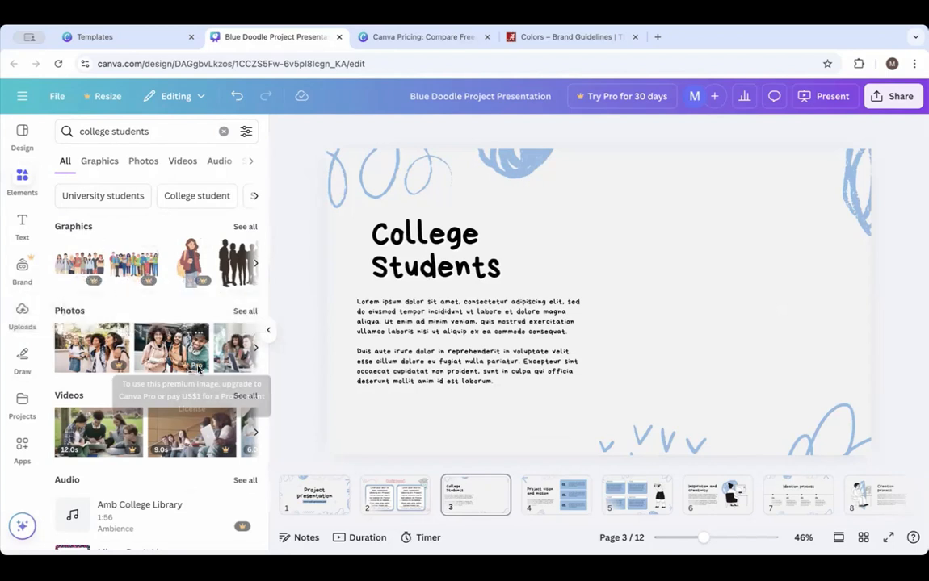
{"action": "scroll", "coordinate": [150, 384], "scroll_direction": "down", "scroll_amount": 1}
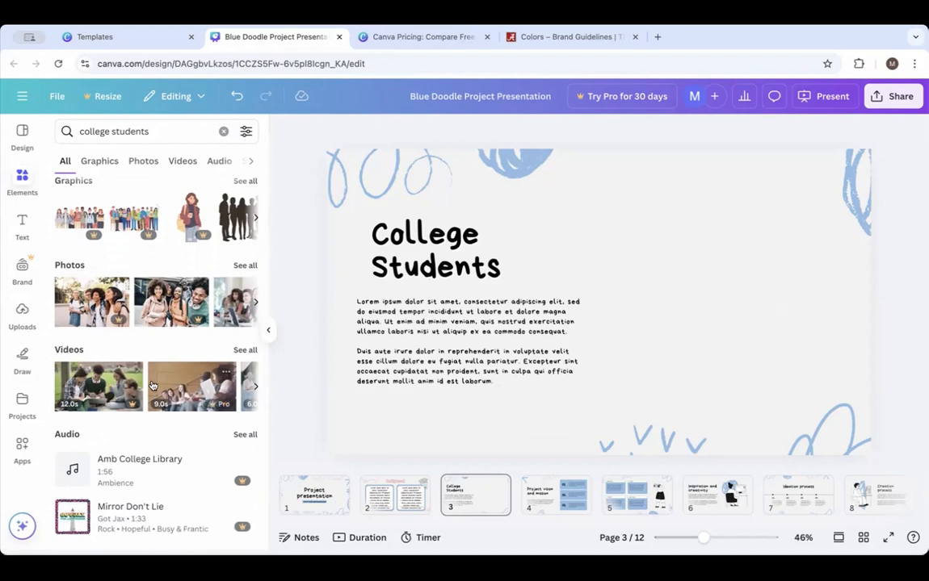
{"action": "scroll", "coordinate": [150, 386], "scroll_direction": "up", "scroll_amount": 1}
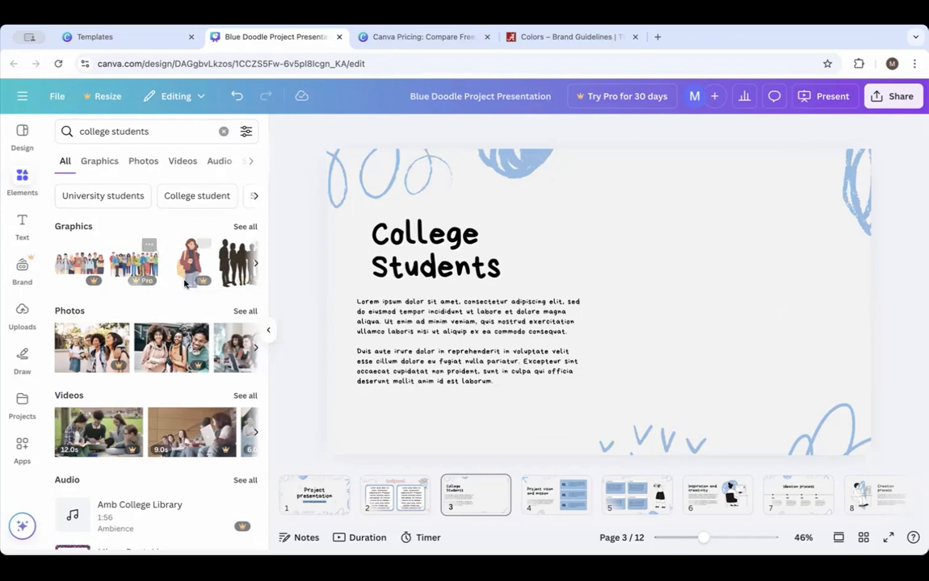
{"action": "mouse_move", "coordinate": [190, 281]}
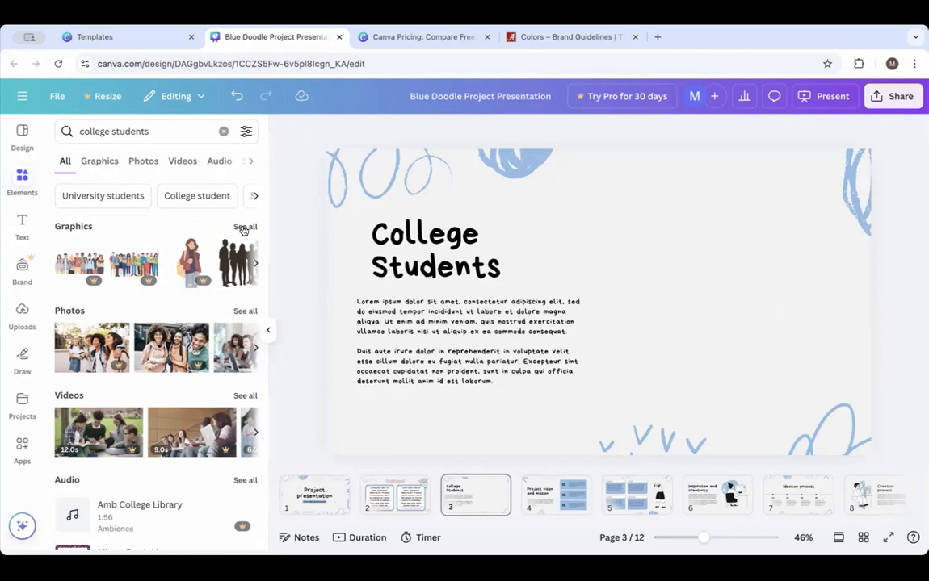
{"action": "left_click", "coordinate": [245, 313]}
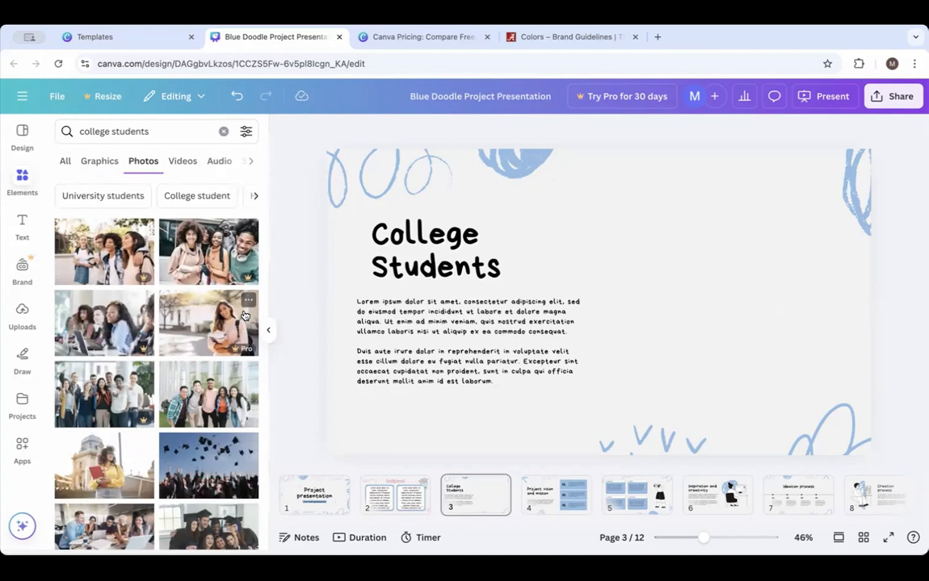
Insert the photo of five students with backpacks outside a glass building, shrink it and place it beside the body text.
{"action": "scroll", "coordinate": [165, 420], "scroll_direction": "down", "scroll_amount": 1}
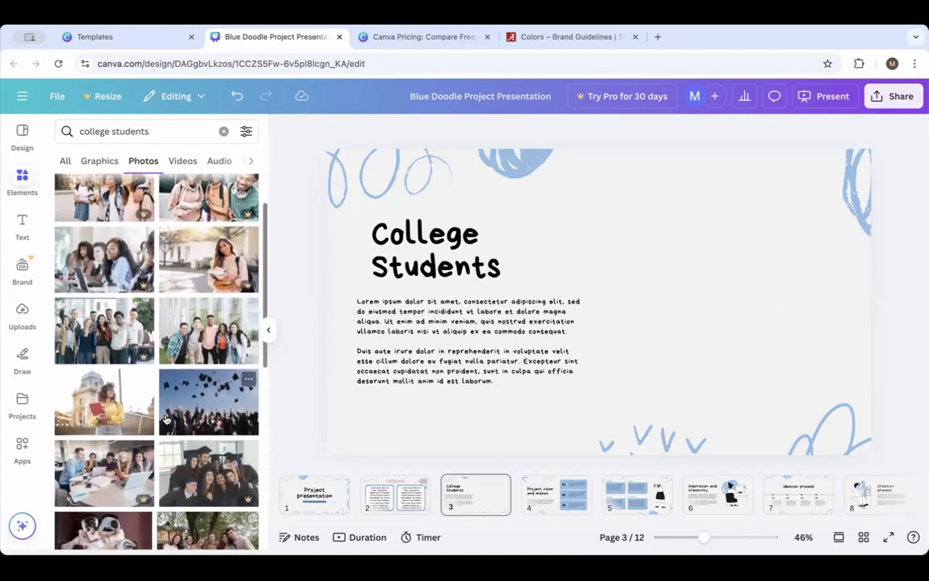
{"action": "scroll", "coordinate": [164, 420], "scroll_direction": "down", "scroll_amount": 1}
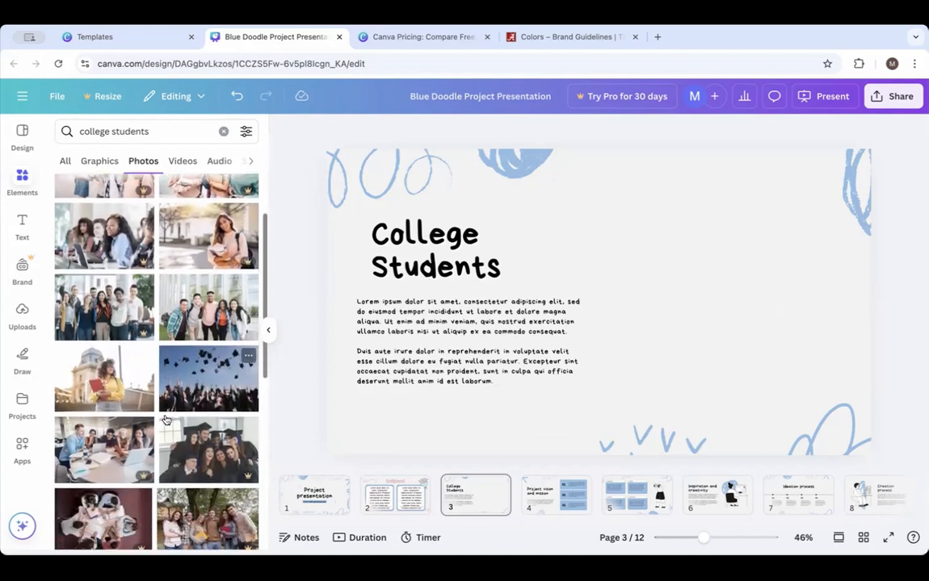
{"action": "left_click", "coordinate": [209, 308]}
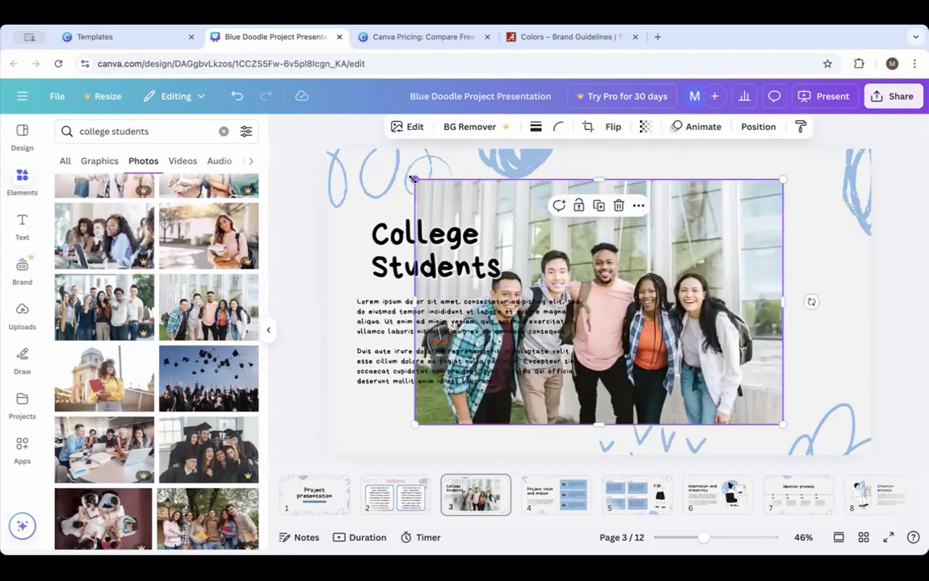
{"action": "left_click_drag", "start_coordinate": [412, 180], "coordinate": [566, 255]}
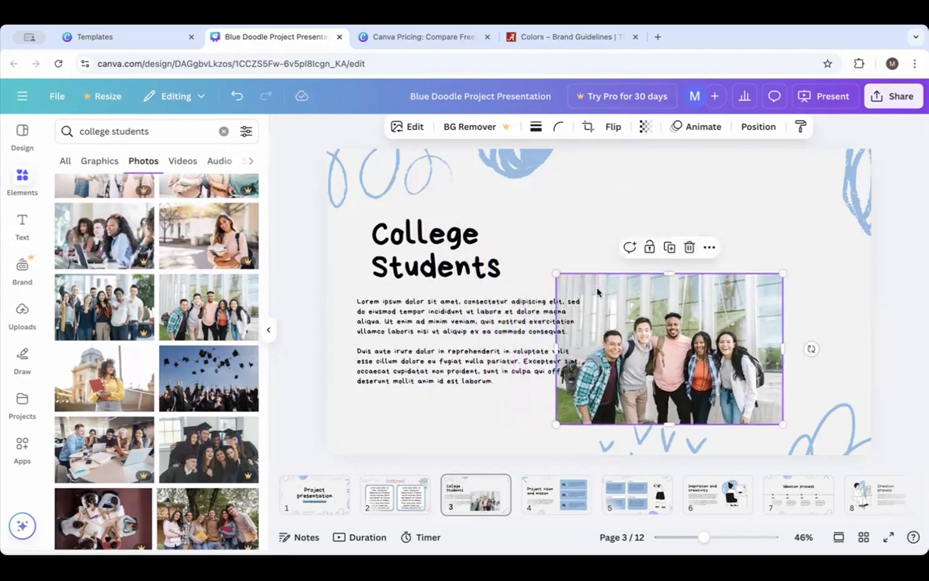
{"action": "left_click_drag", "start_coordinate": [657, 355], "coordinate": [708, 307]}
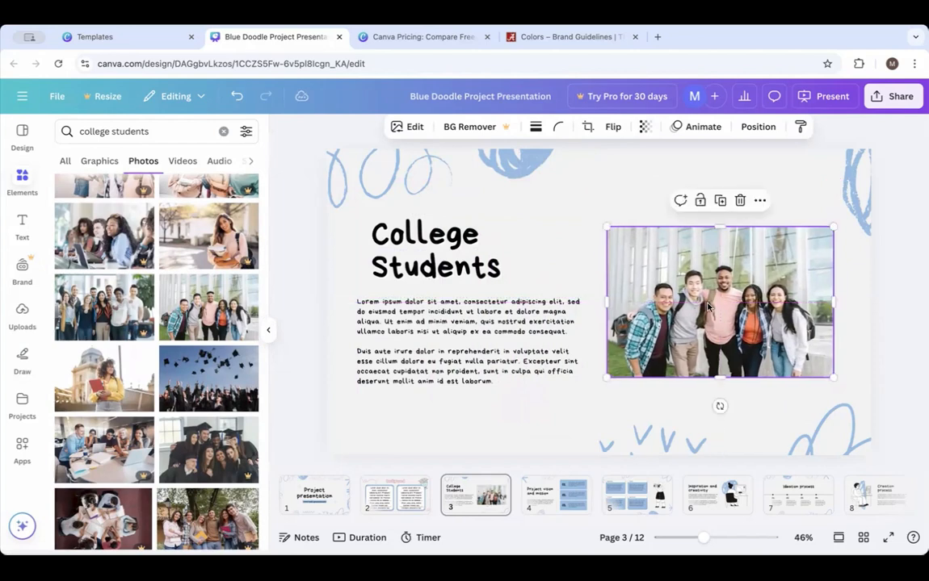
{"action": "left_click", "coordinate": [599, 175]}
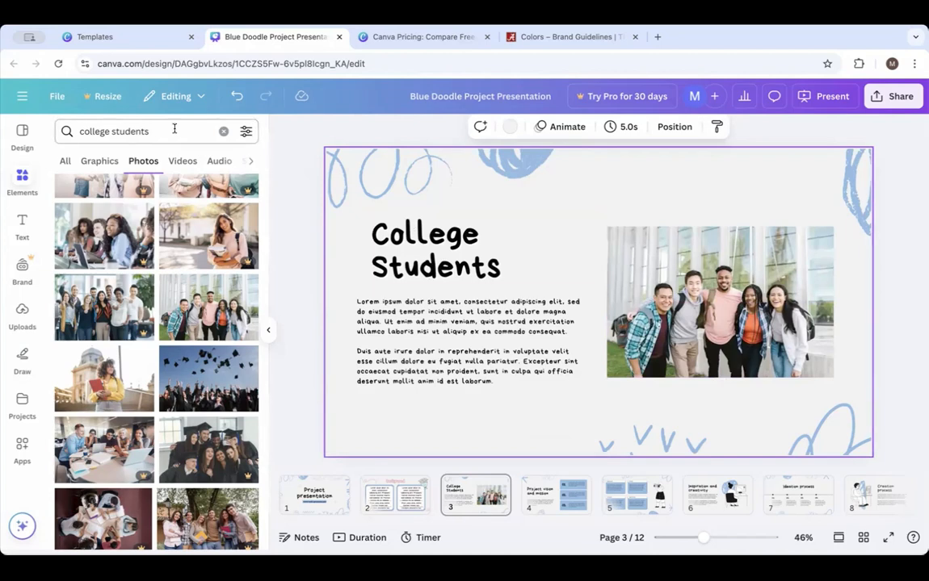
Clear the photo search and search the elements library for "frames".
{"action": "left_click", "coordinate": [223, 131]}
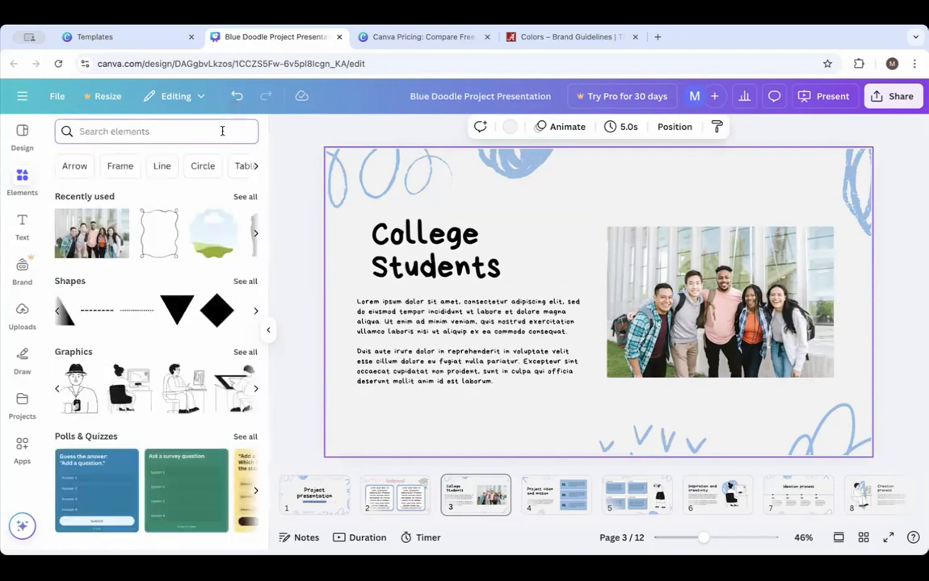
{"action": "type", "text": "frames"}
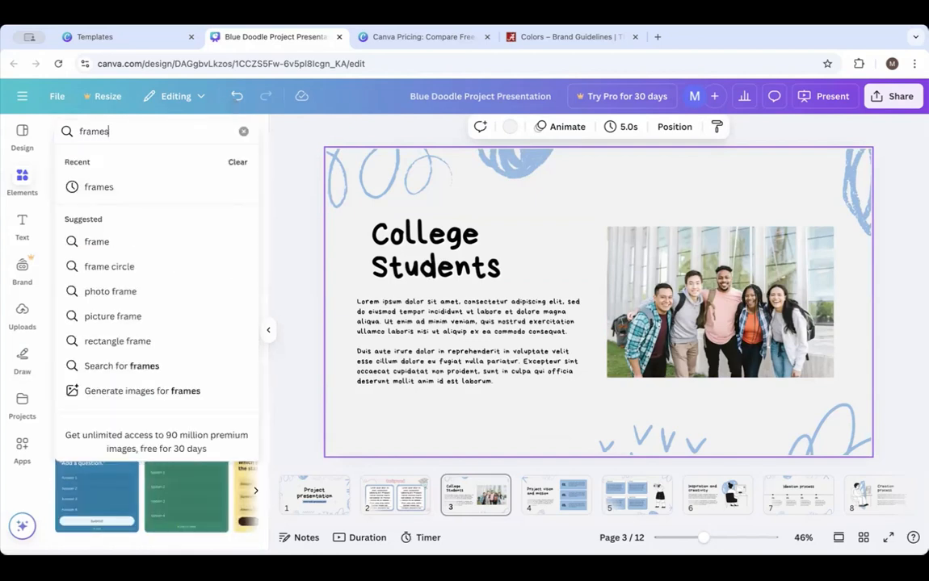
{"action": "key", "text": "Return"}
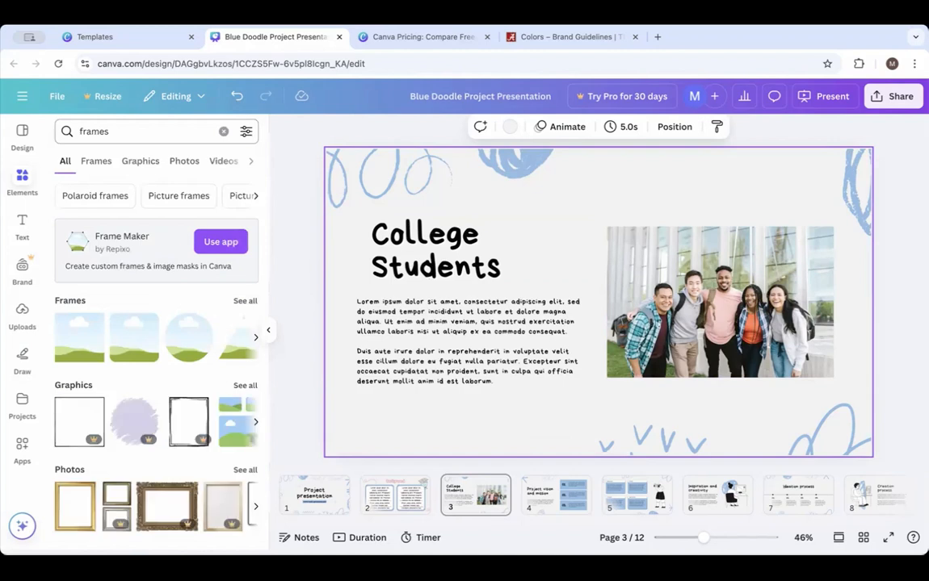
Show all frames, insert the round wavy-edged frame on slide 3 and fill it with the college students photo.
{"action": "left_click", "coordinate": [242, 301]}
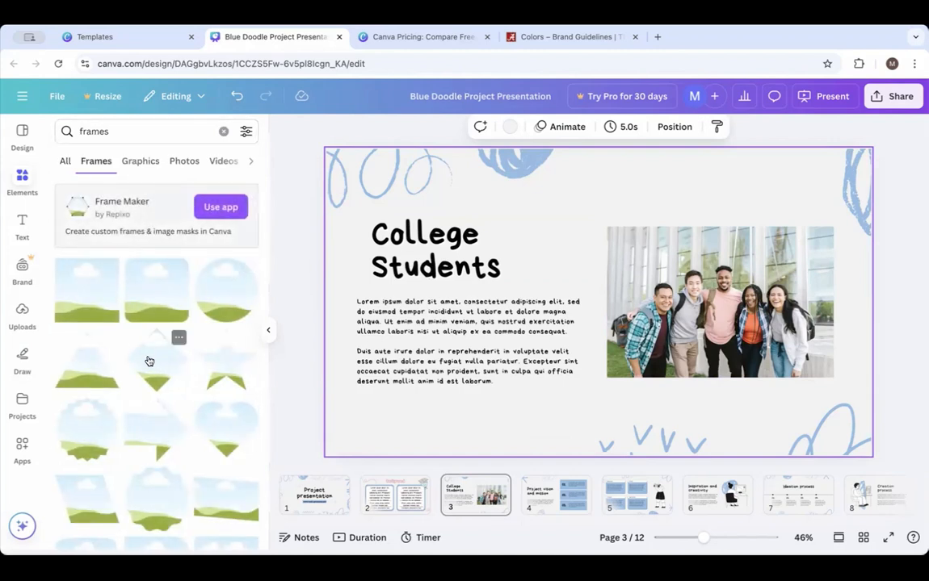
{"action": "scroll", "coordinate": [160, 442], "scroll_direction": "down", "scroll_amount": 5}
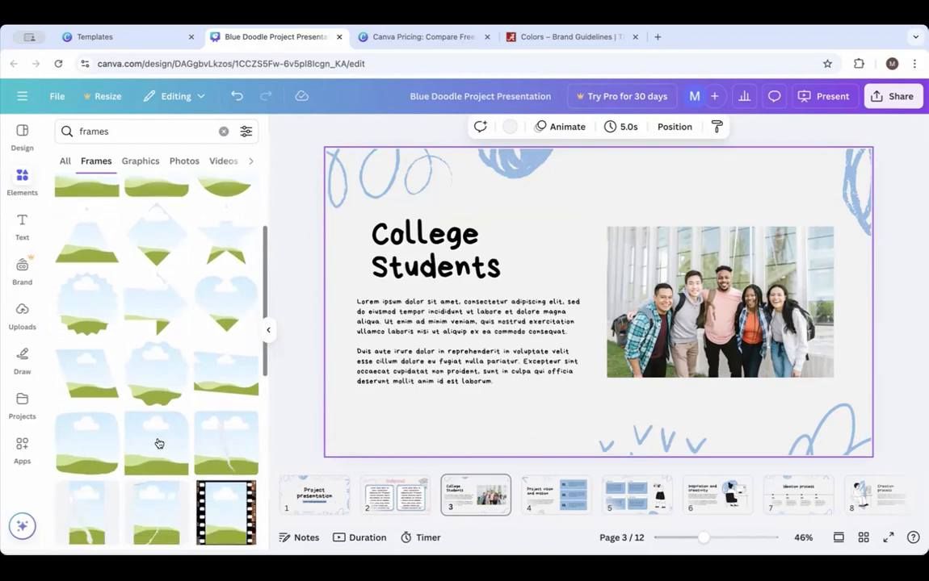
{"action": "scroll", "coordinate": [159, 444], "scroll_direction": "down", "scroll_amount": 5}
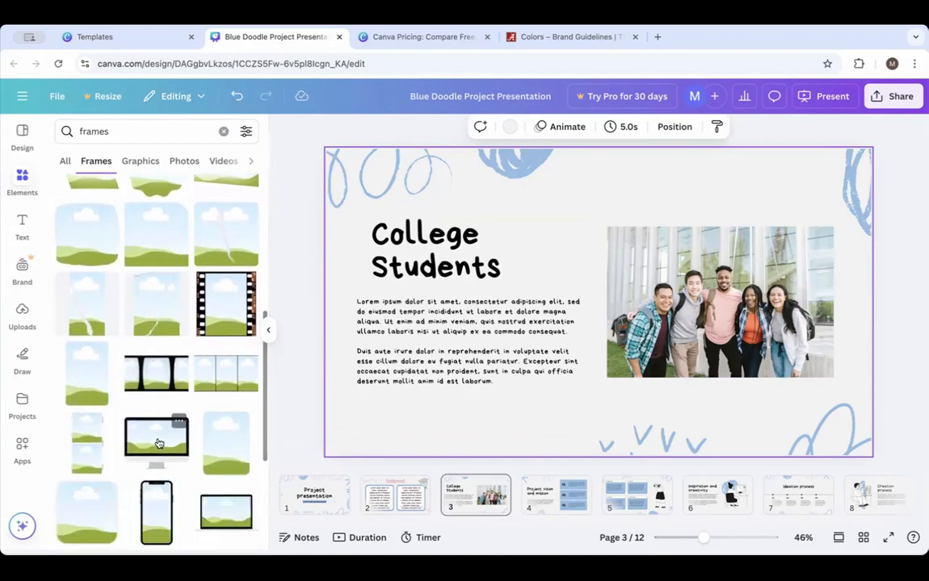
{"action": "scroll", "coordinate": [159, 444], "scroll_direction": "down", "scroll_amount": 2}
{"action": "scroll", "coordinate": [159, 443], "scroll_direction": "up", "scroll_amount": 15}
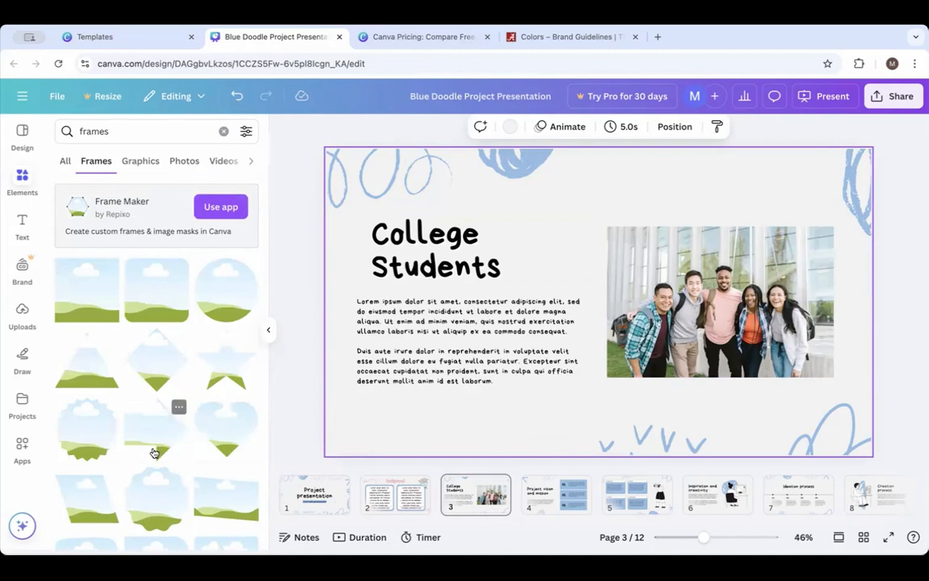
{"action": "left_click", "coordinate": [156, 507]}
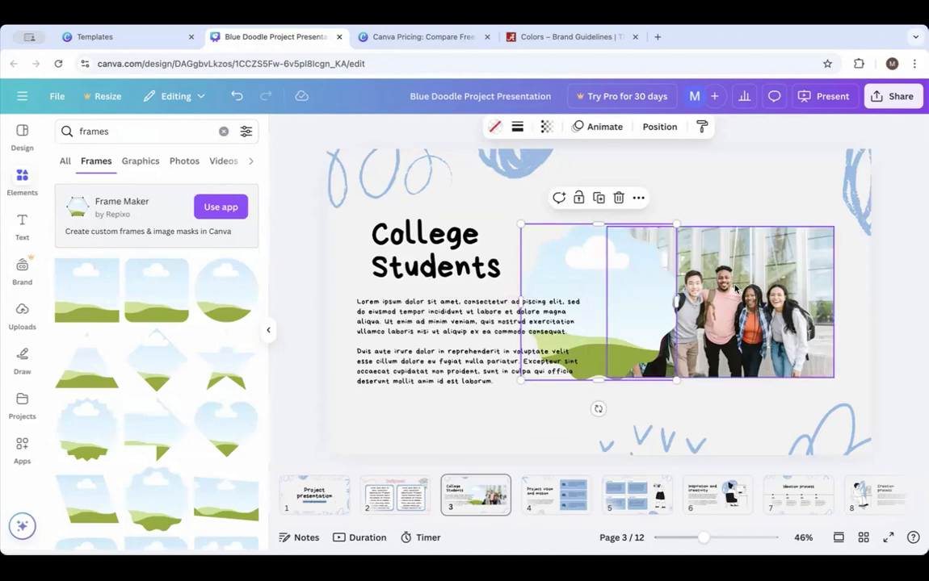
{"action": "left_click_drag", "start_coordinate": [734, 289], "coordinate": [622, 297]}
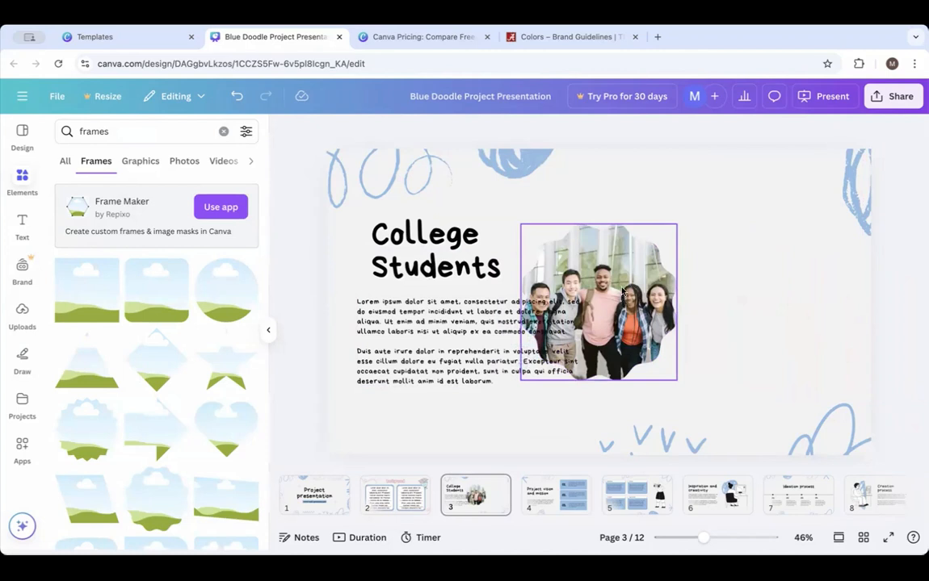
Move the framed students photo clear of the body text and enlarge it.
{"action": "left_click_drag", "start_coordinate": [655, 233], "coordinate": [770, 231]}
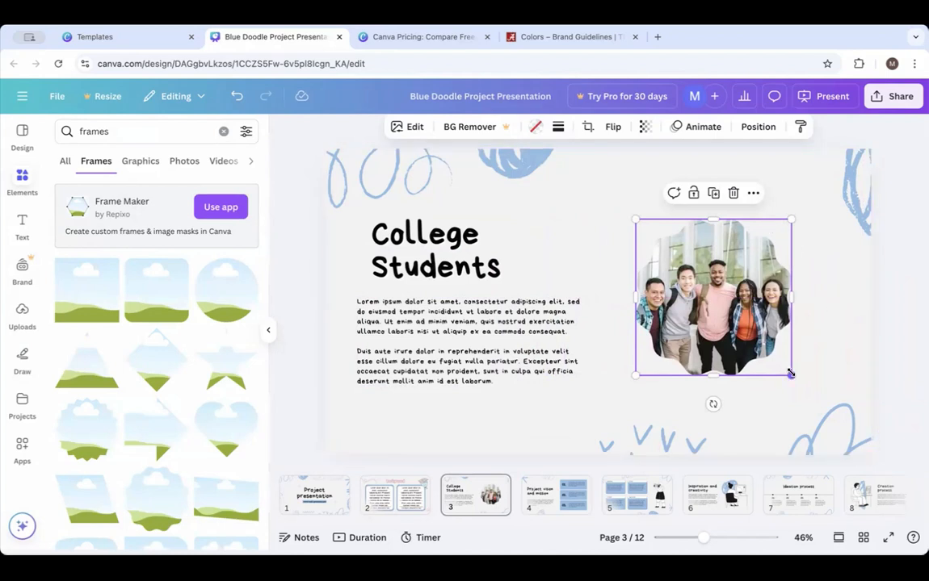
{"action": "left_click_drag", "start_coordinate": [790, 373], "coordinate": [821, 400]}
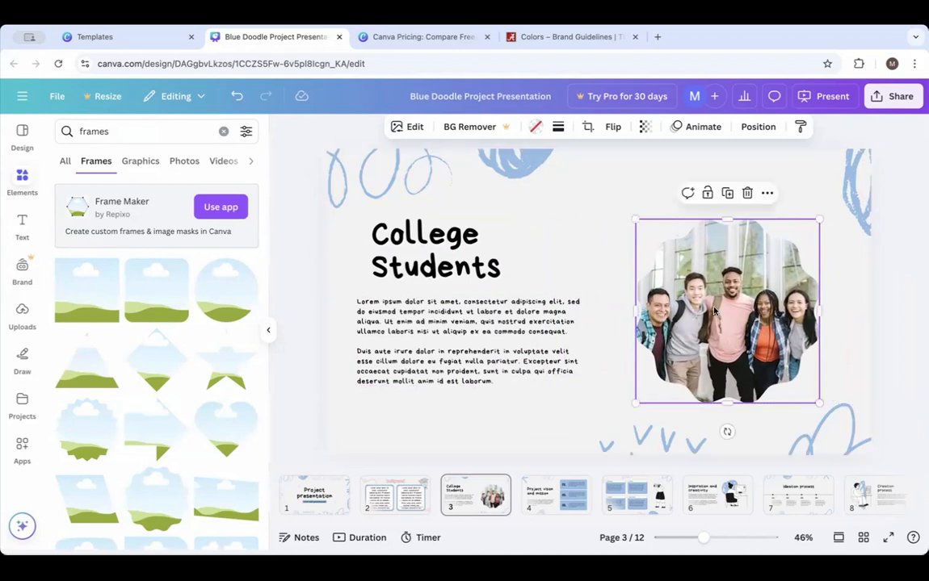
{"action": "left_click_drag", "start_coordinate": [636, 218], "coordinate": [618, 203]}
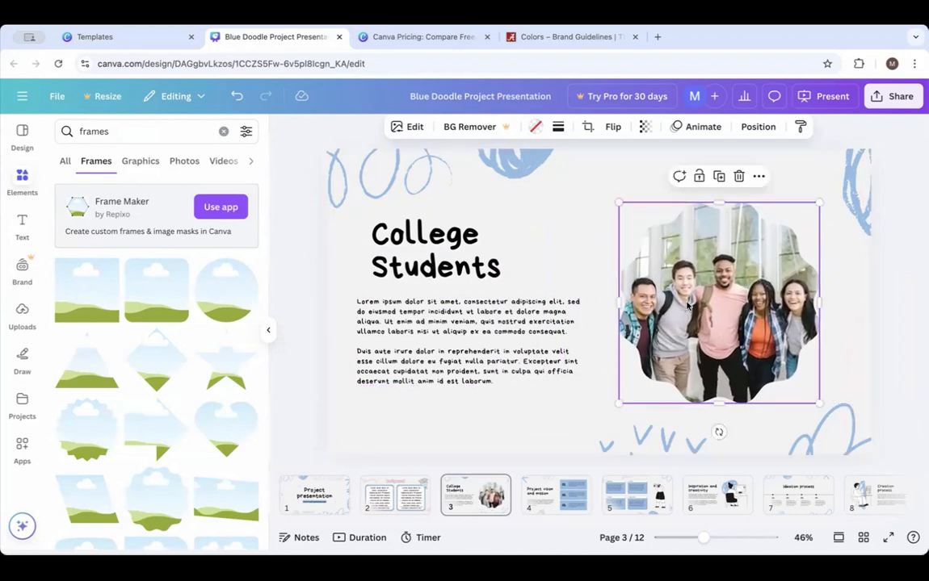
Open the framed photo's editing options and look through the Magic Studio tools and the full set of filters.
{"action": "left_click", "coordinate": [415, 127]}
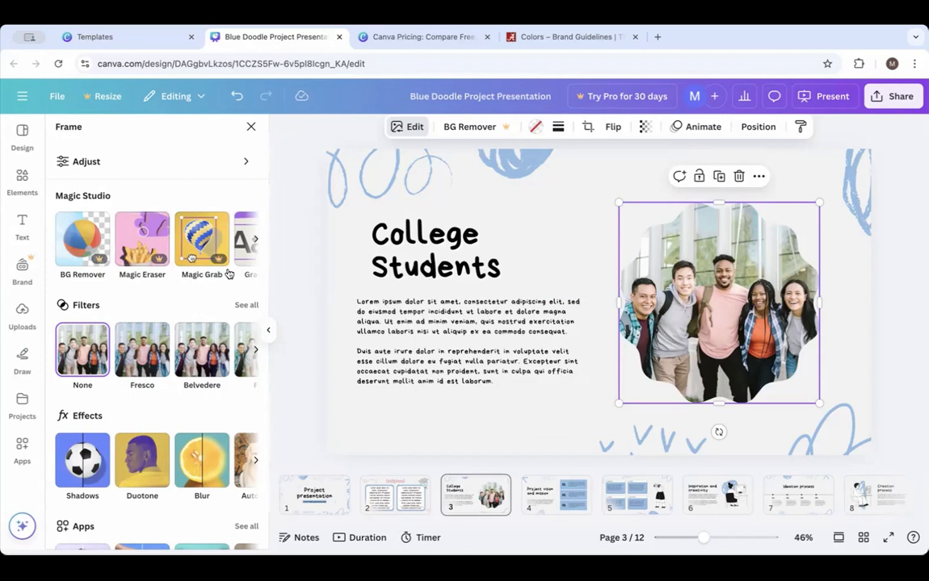
{"action": "scroll", "coordinate": [228, 274], "scroll_direction": "right", "scroll_amount": 2}
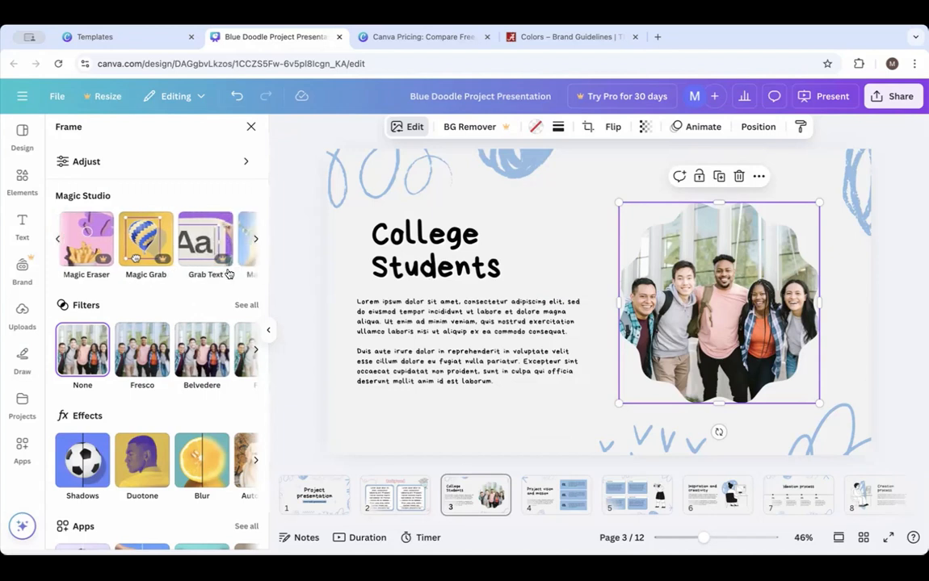
{"action": "scroll", "coordinate": [229, 274], "scroll_direction": "left", "scroll_amount": 2}
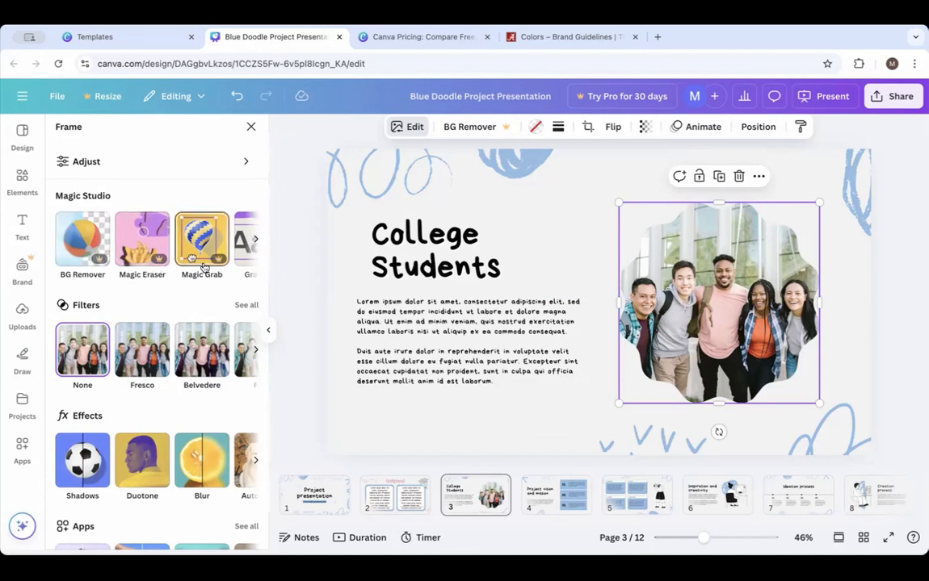
{"action": "scroll", "coordinate": [217, 253], "scroll_direction": "right", "scroll_amount": 5}
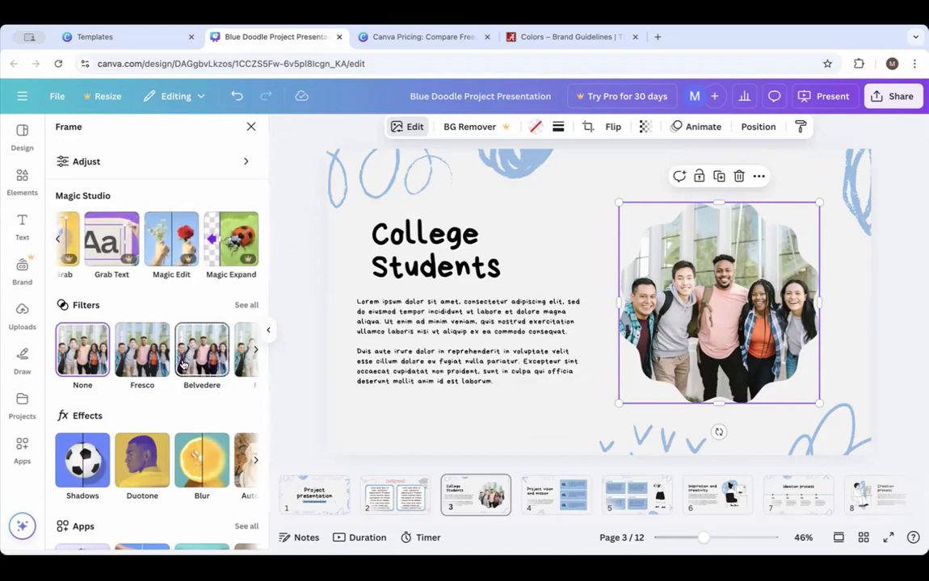
{"action": "left_click", "coordinate": [247, 305]}
{"action": "scroll", "coordinate": [172, 409], "scroll_direction": "down", "scroll_amount": 3}
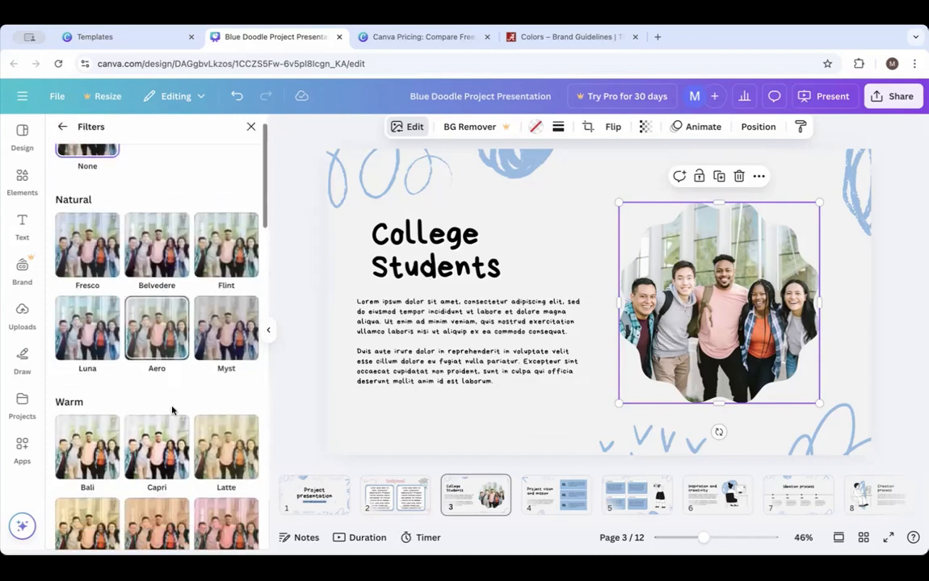
{"action": "scroll", "coordinate": [172, 409], "scroll_direction": "up", "scroll_amount": 3}
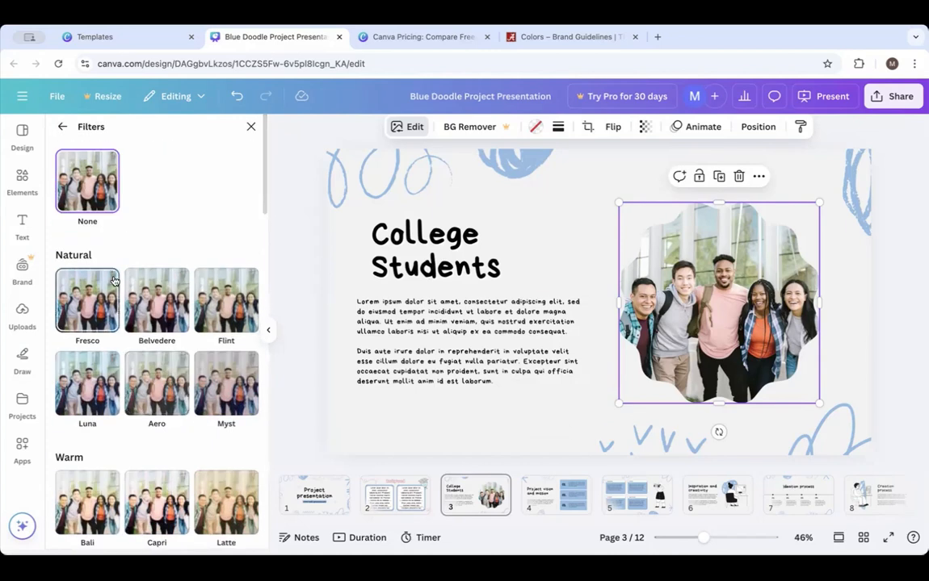
{"action": "left_click", "coordinate": [62, 127]}
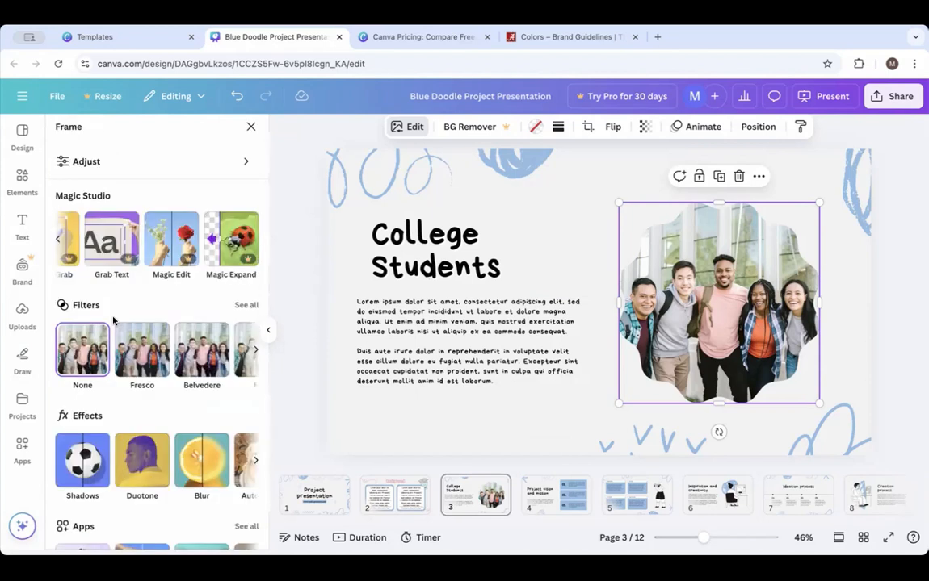
Apply the Face Retouch effect to the framed students photo and return to the editing options.
{"action": "scroll", "coordinate": [128, 405], "scroll_direction": "down", "scroll_amount": 1}
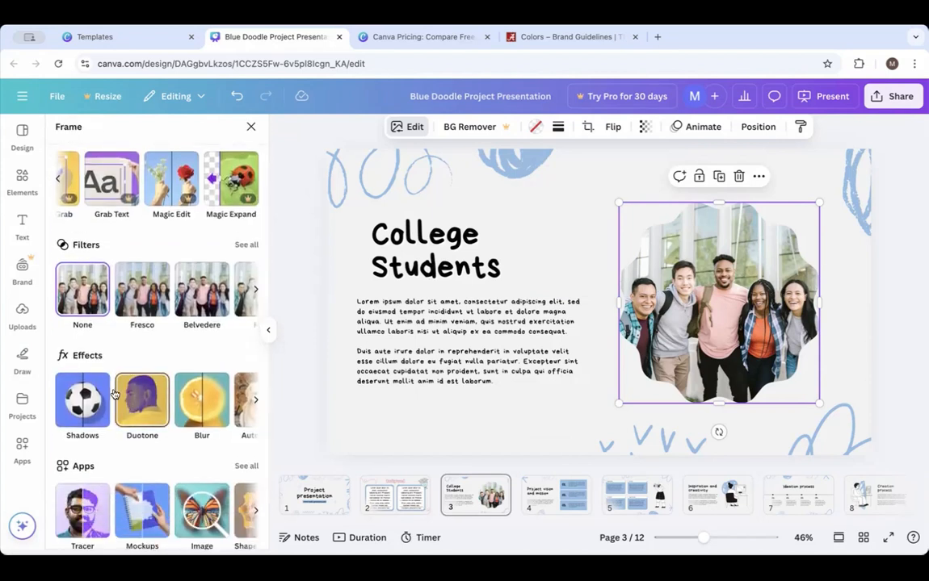
{"action": "left_click", "coordinate": [255, 400]}
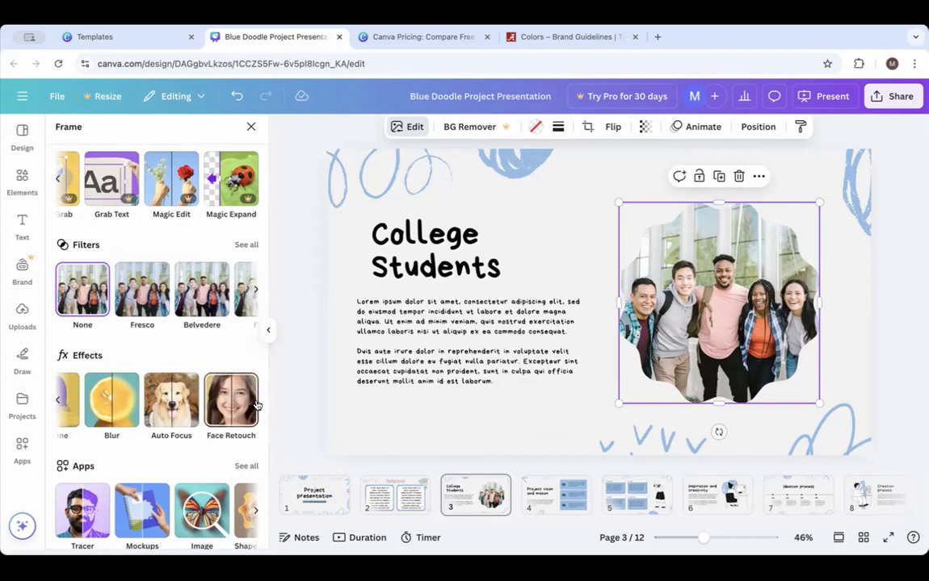
{"action": "left_click", "coordinate": [255, 404]}
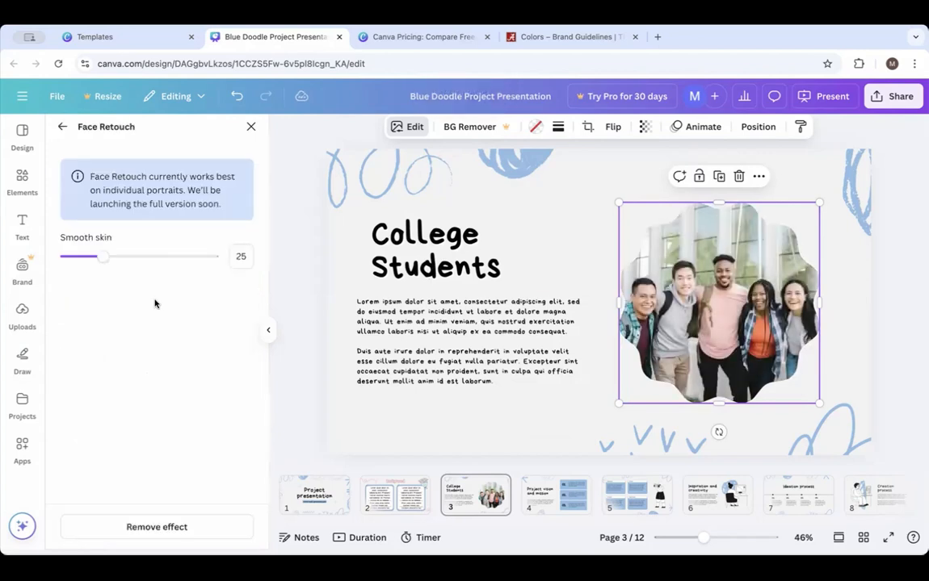
{"action": "left_click", "coordinate": [59, 127]}
Look through the image apps offered for the framed photo, from Tracer to Liquify, and close the editing options.
{"action": "scroll", "coordinate": [175, 420], "scroll_direction": "down", "scroll_amount": 2}
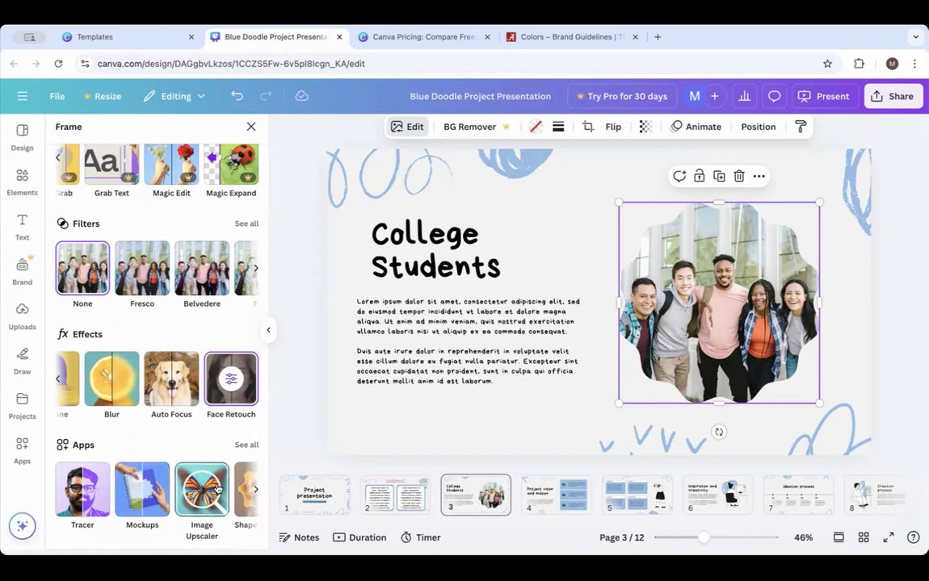
{"action": "scroll", "coordinate": [194, 488], "scroll_direction": "right", "scroll_amount": 5}
{"action": "scroll", "coordinate": [217, 489], "scroll_direction": "right", "scroll_amount": 1}
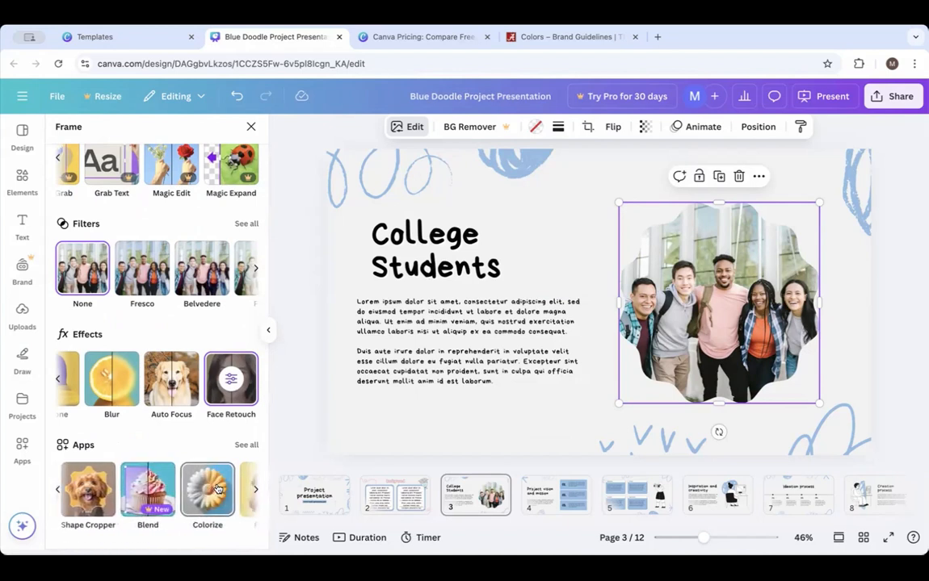
{"action": "scroll", "coordinate": [217, 490], "scroll_direction": "right", "scroll_amount": 2}
{"action": "scroll", "coordinate": [217, 489], "scroll_direction": "right", "scroll_amount": 2}
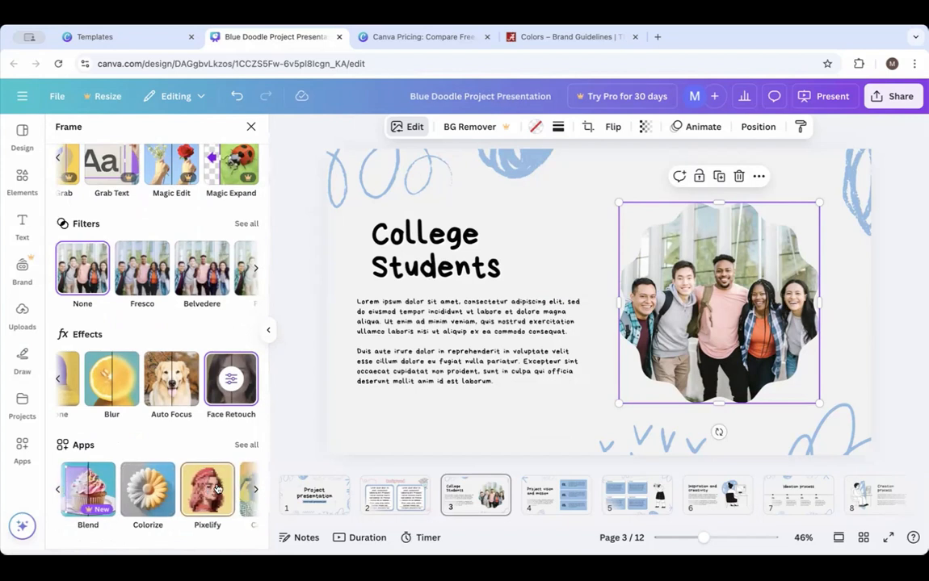
{"action": "scroll", "coordinate": [217, 490], "scroll_direction": "right", "scroll_amount": 10}
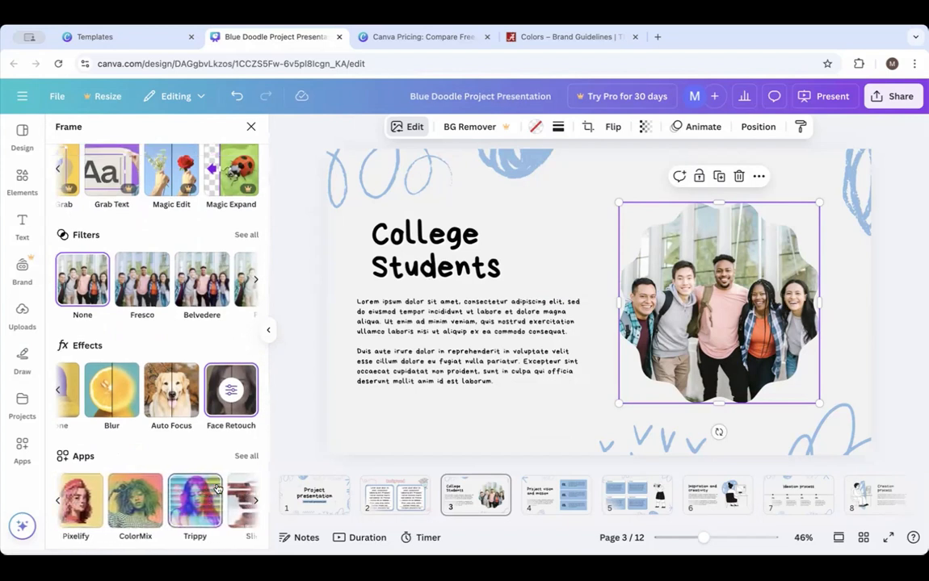
{"action": "scroll", "coordinate": [217, 490], "scroll_direction": "right", "scroll_amount": 3}
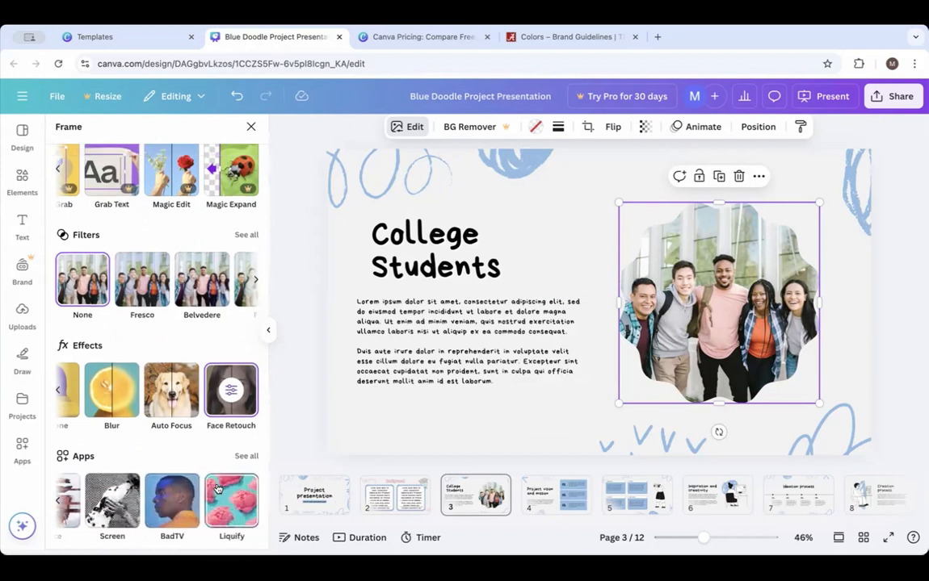
{"action": "scroll", "coordinate": [217, 490], "scroll_direction": "left", "scroll_amount": 10}
{"action": "scroll", "coordinate": [217, 489], "scroll_direction": "left", "scroll_amount": 3}
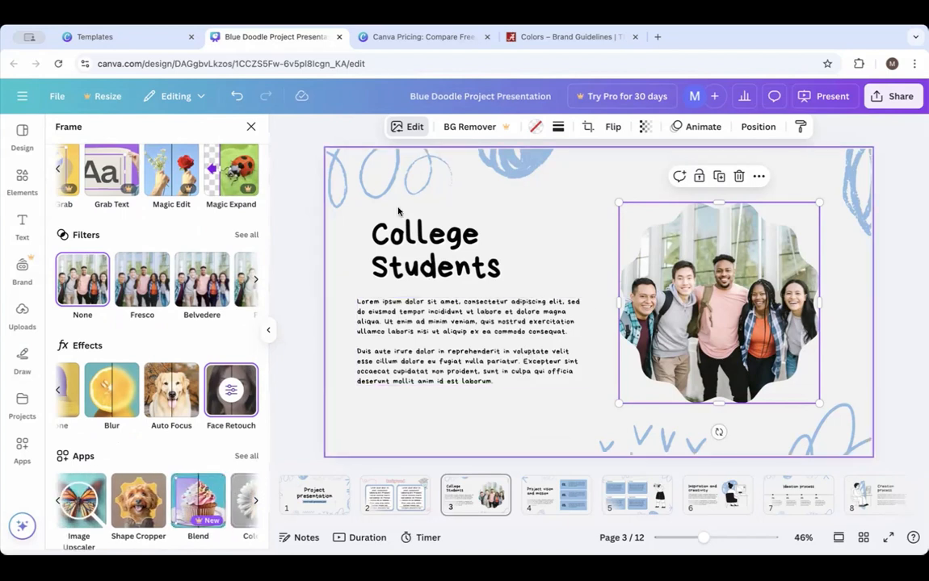
{"action": "left_click", "coordinate": [251, 128]}
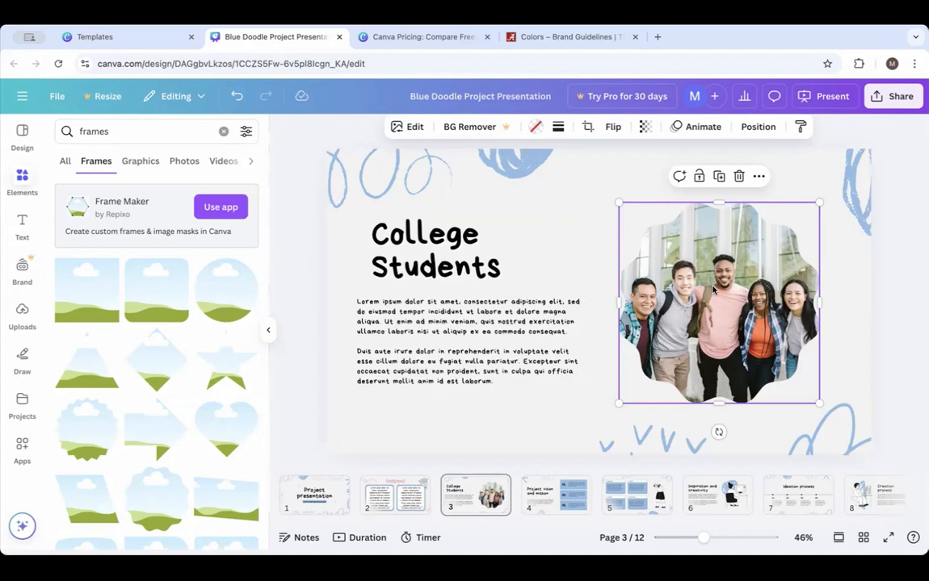
Preview the available photo animations and apply the Scrapbook animation to the framed students photo.
{"action": "left_click", "coordinate": [701, 130]}
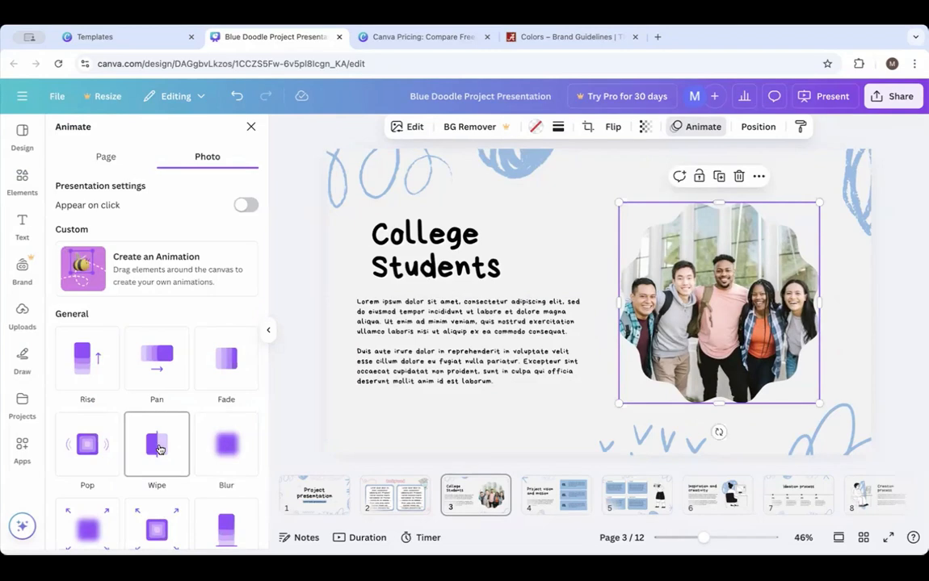
{"action": "scroll", "coordinate": [159, 450], "scroll_direction": "down", "scroll_amount": 5}
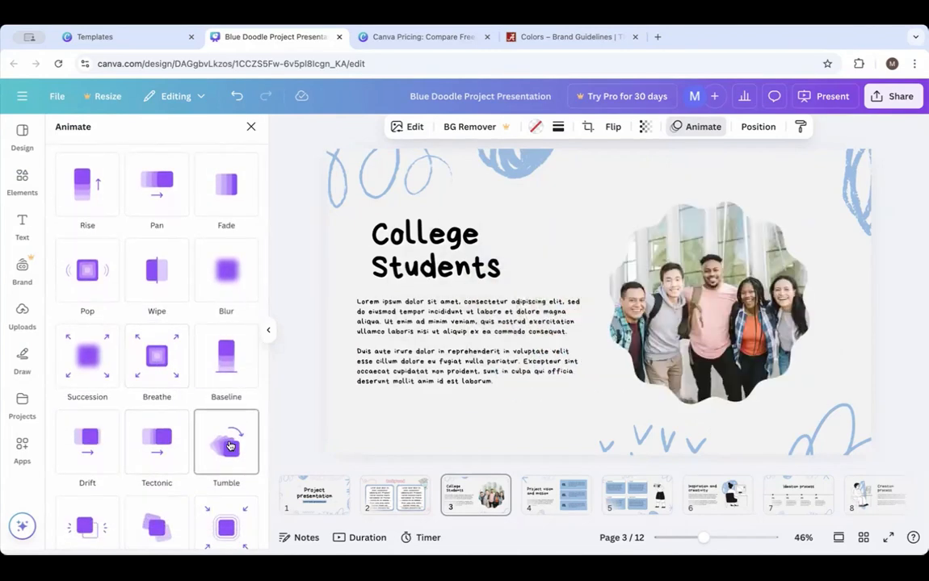
{"action": "scroll", "coordinate": [230, 446], "scroll_direction": "down", "scroll_amount": 3}
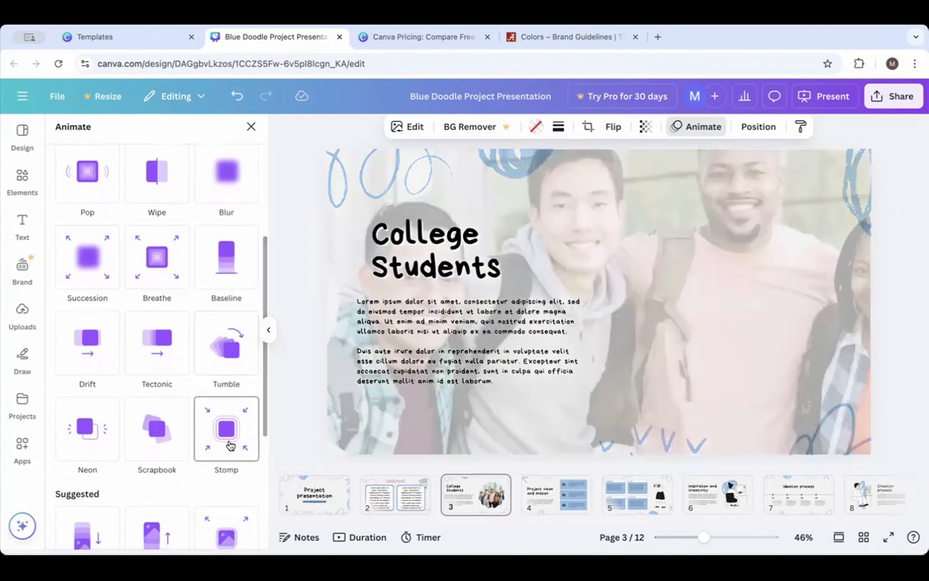
{"action": "scroll", "coordinate": [231, 446], "scroll_direction": "down", "scroll_amount": 5}
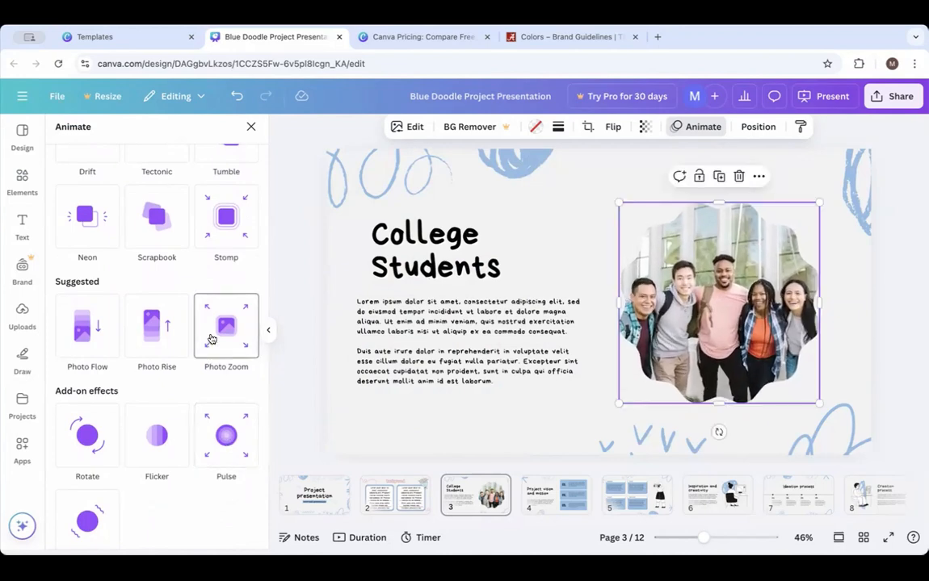
{"action": "scroll", "coordinate": [152, 330], "scroll_direction": "up", "scroll_amount": 2}
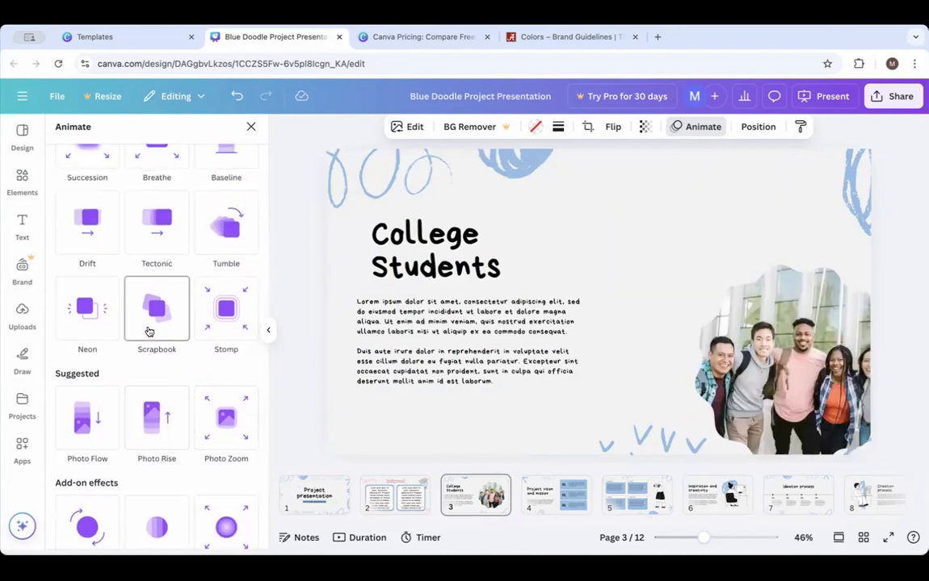
{"action": "left_click", "coordinate": [150, 317]}
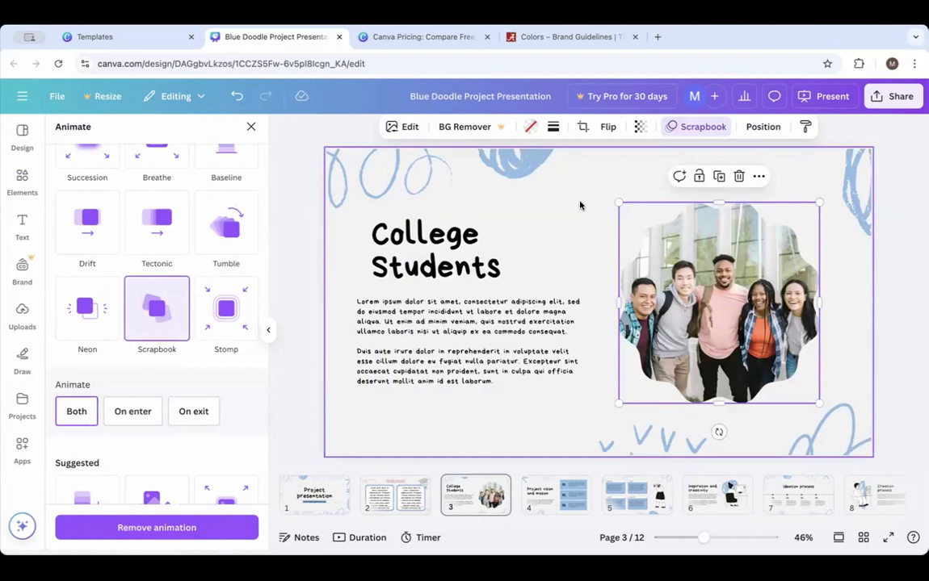
{"action": "left_click", "coordinate": [251, 128]}
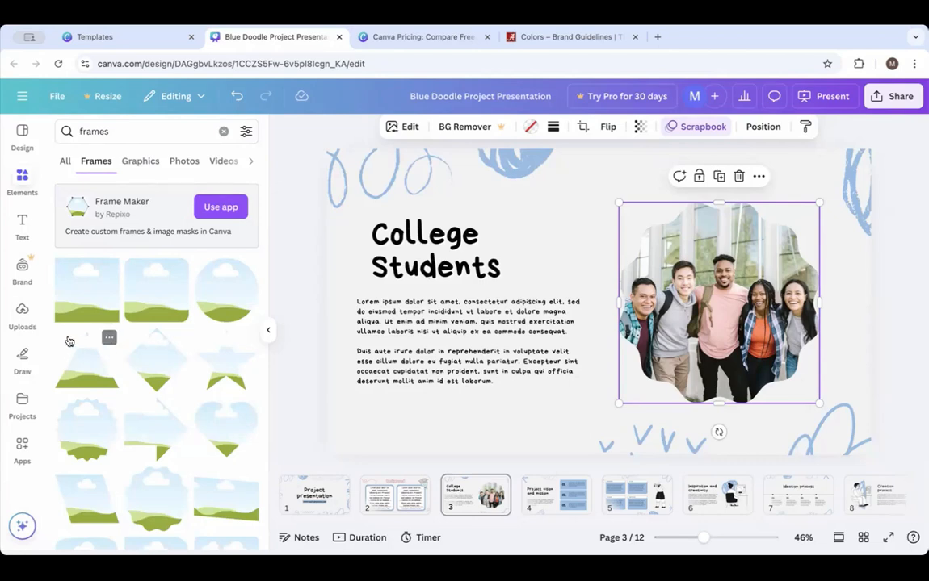
Display the uploaded images.
{"action": "left_click", "coordinate": [25, 312]}
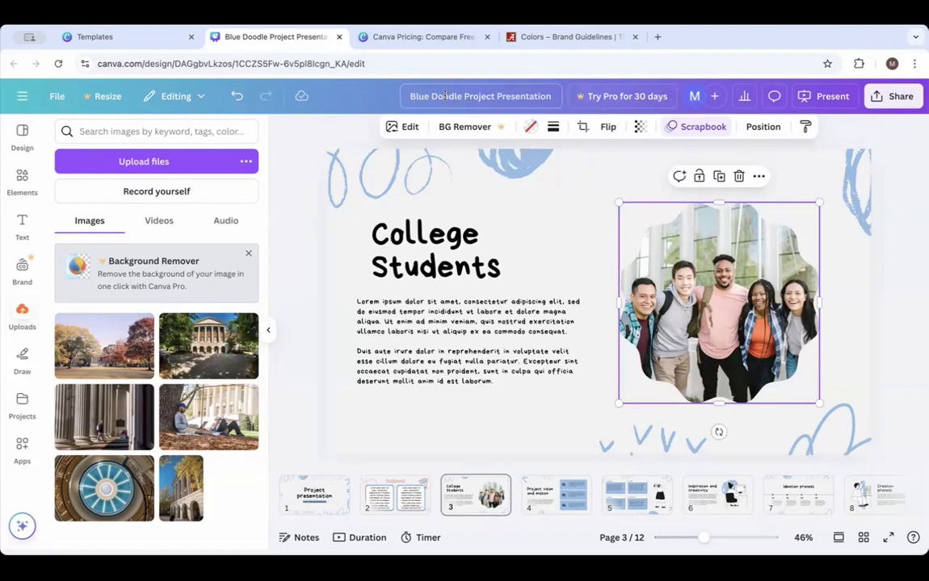
Rename the design as "Practice Presentation".
{"action": "left_click", "coordinate": [512, 98]}
{"action": "key", "text": "BackSpace"}
{"action": "key", "text": "BackSpace"}
{"action": "key", "text": "BackSpace"}
{"action": "key", "text": "BackSpace"}
{"action": "key", "text": "BackSpace"}
{"action": "key", "text": "BackSpace"}
{"action": "key", "text": "BackSpace"}
{"action": "key", "text": "BackSpace"}
{"action": "key", "text": "BackSpace"}
{"action": "key", "text": "BackSpace"}
{"action": "key", "text": "BackSpace"}
{"action": "key", "text": "BackSpace"}
{"action": "key", "text": "BackSpace"}
{"action": "key", "text": "BackSpace"}
{"action": "key", "text": "BackSpace"}
{"action": "key", "text": "BackSpace"}
{"action": "key", "text": "BackSpace"}
{"action": "key", "text": "BackSpace"}
{"action": "key", "text": "BackSpace"}
{"action": "key", "text": "BackSpace"}
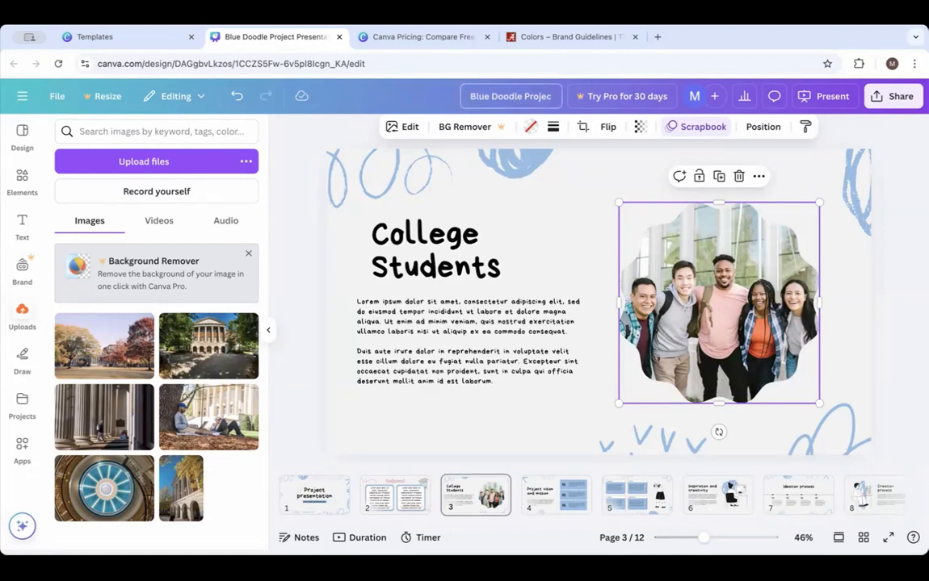
{"action": "key", "text": "BackSpace"}
{"action": "key", "text": "BackSpace"}
{"action": "key", "text": "BackSpace"}
{"action": "key", "text": "BackSpace"}
{"action": "key", "text": "BackSpace"}
{"action": "key", "text": "BackSpace"}
{"action": "key", "text": "BackSpace"}
{"action": "key", "text": "BackSpace"}
{"action": "key", "text": "BackSpace"}
{"action": "key", "text": "BackSpace"}
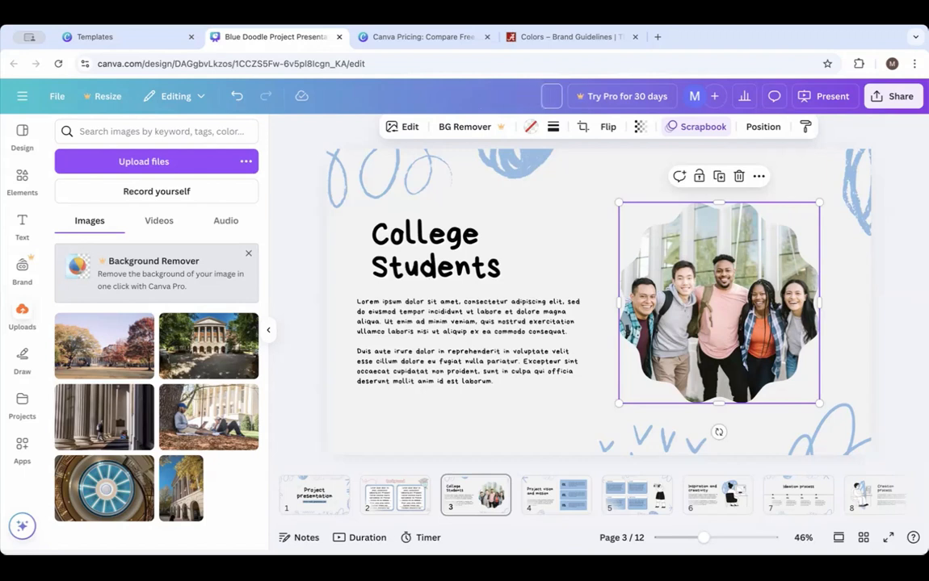
{"action": "key", "text": "BackSpace"}
{"action": "type", "text": "Practice Presentation"}
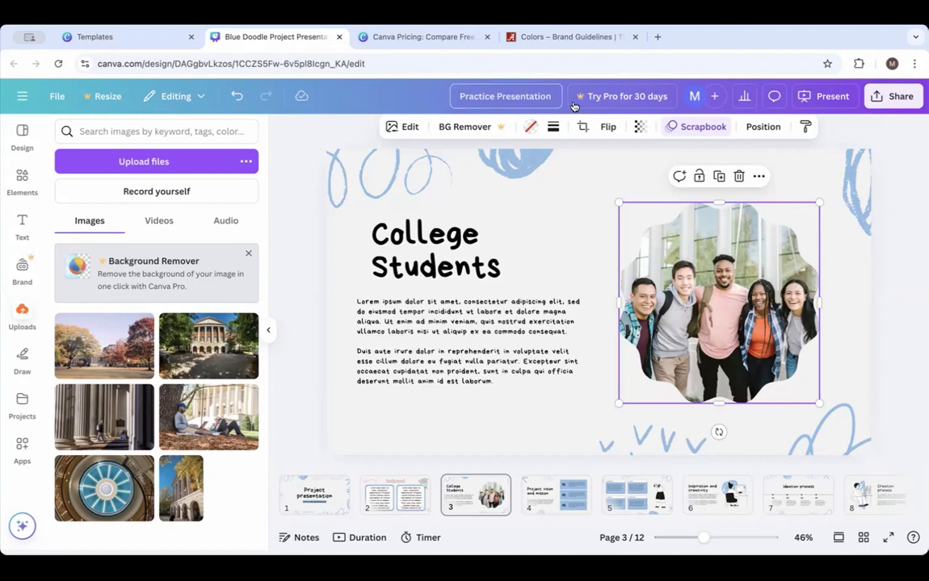
{"action": "key", "text": "Return"}
Collapse the uploads panel, then view the presenter notes for page 3 and close them again.
{"action": "left_click", "coordinate": [268, 329]}
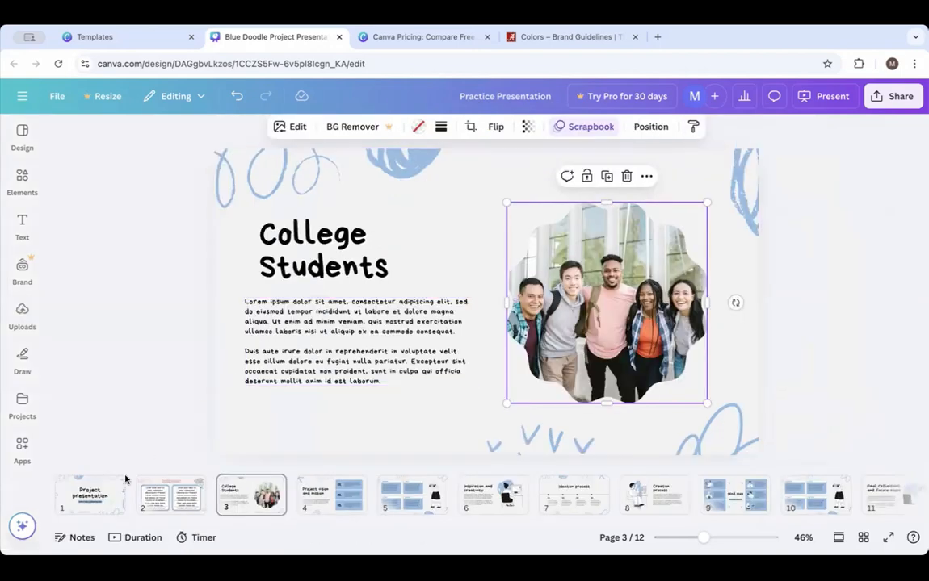
{"action": "left_click", "coordinate": [80, 546]}
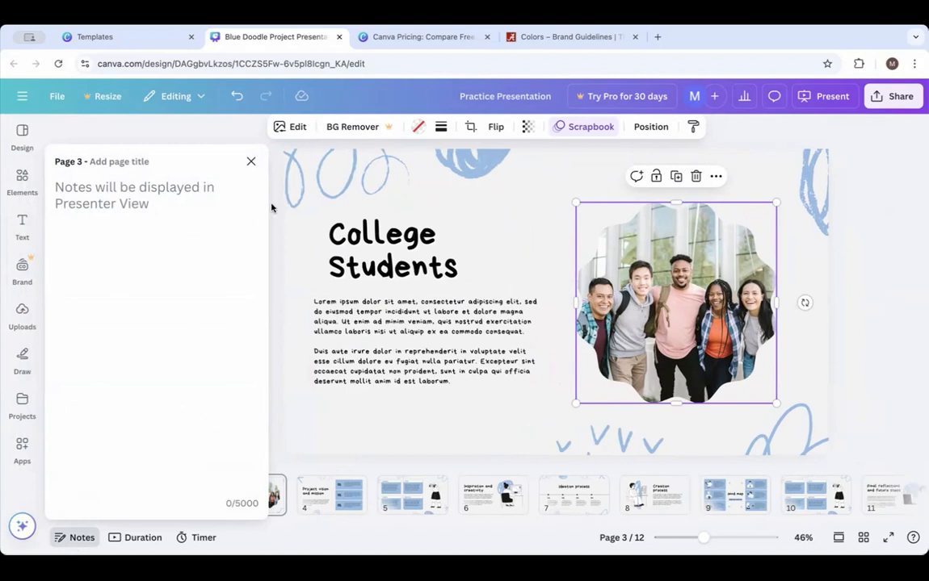
{"action": "left_click", "coordinate": [251, 165]}
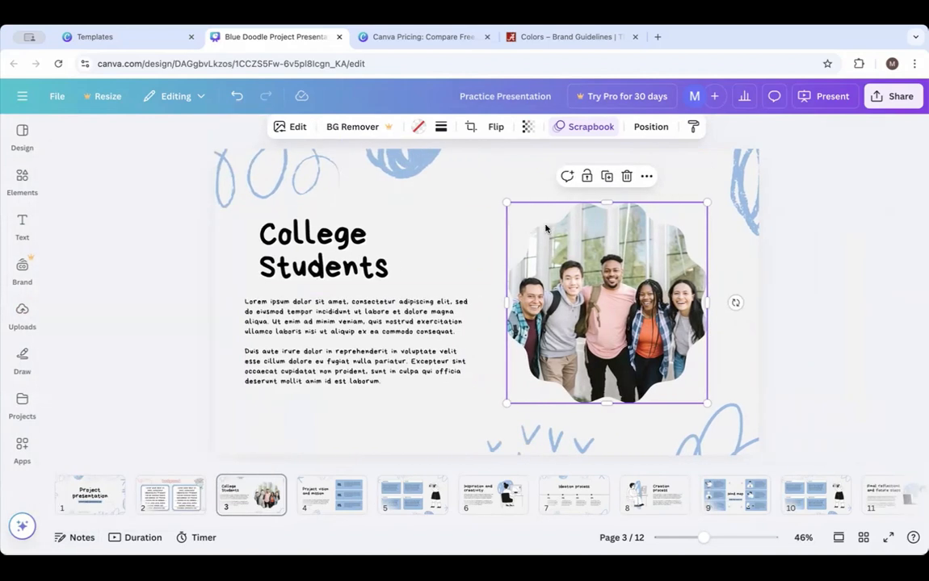
Choose the Present and record mode and go to the recording studio.
{"action": "left_click", "coordinate": [817, 98]}
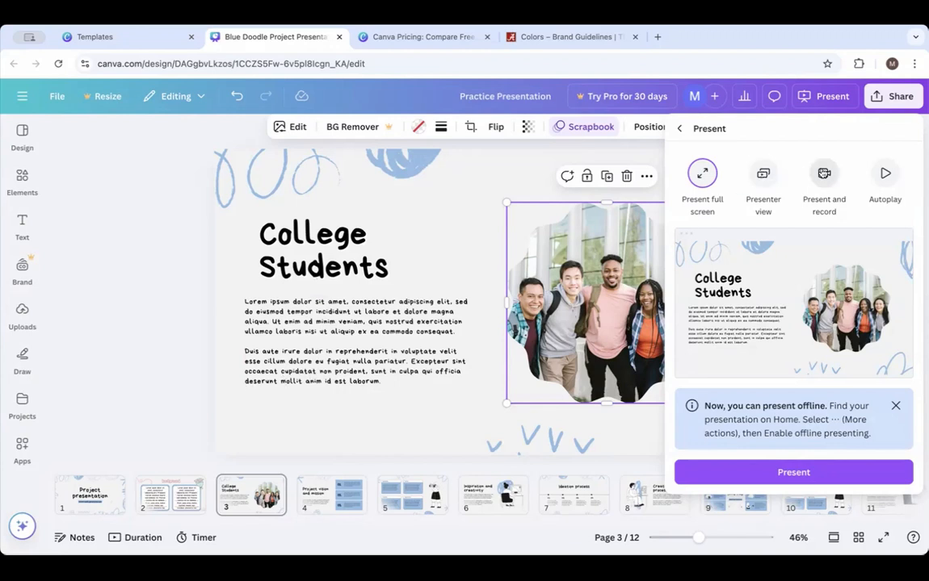
{"action": "left_click", "coordinate": [824, 176]}
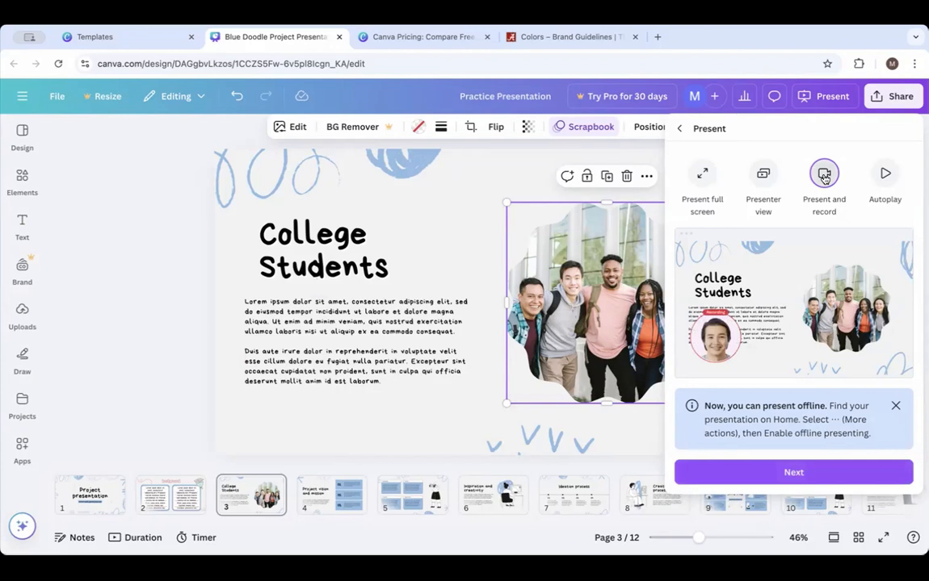
{"action": "left_click", "coordinate": [806, 475]}
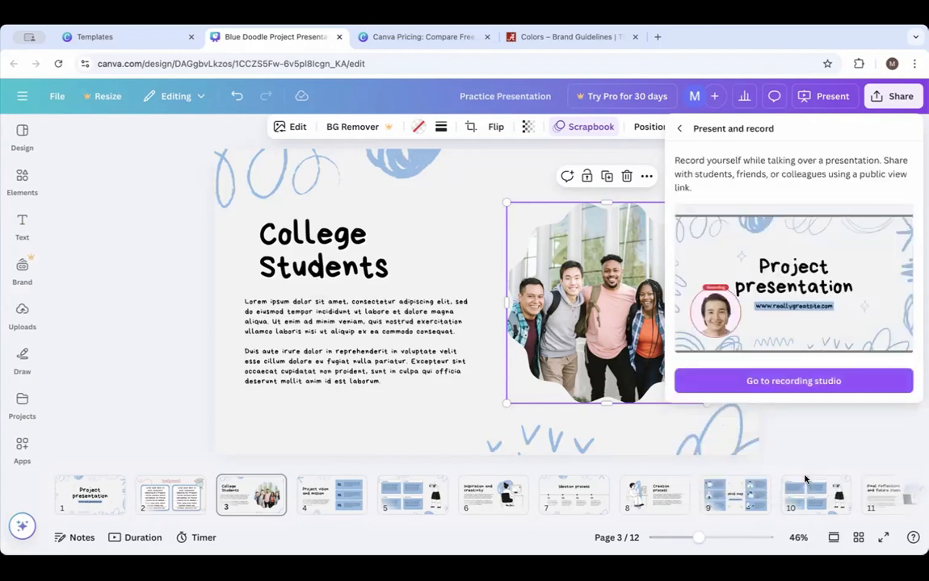
{"action": "left_click", "coordinate": [790, 383]}
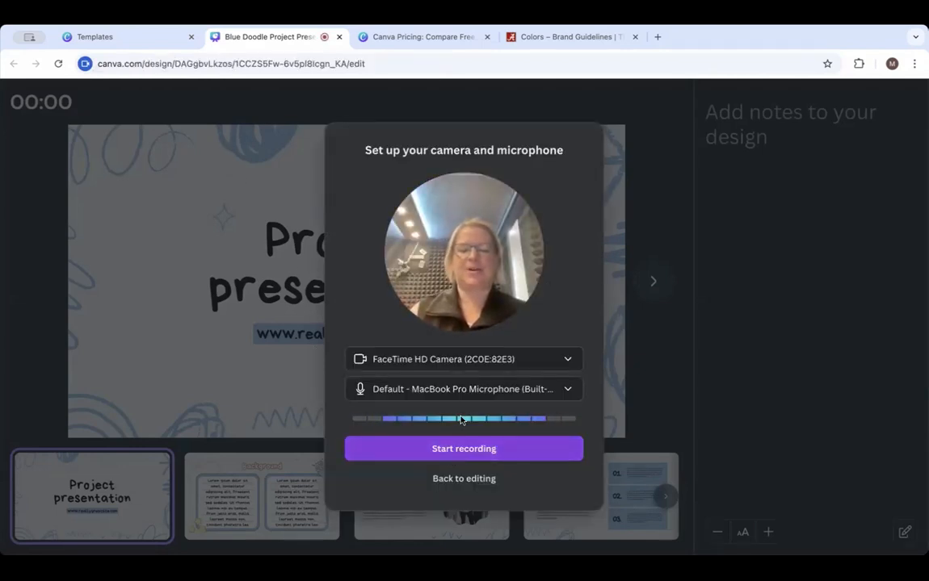
Set the recording camera to No camera, return to editing without recording and close the sharing options.
{"action": "left_click", "coordinate": [529, 361]}
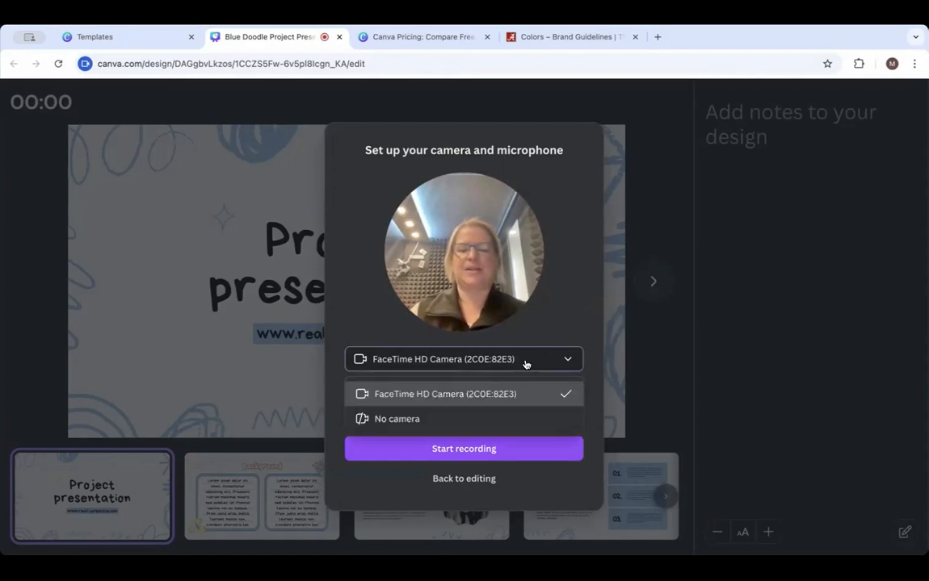
{"action": "left_click", "coordinate": [452, 420]}
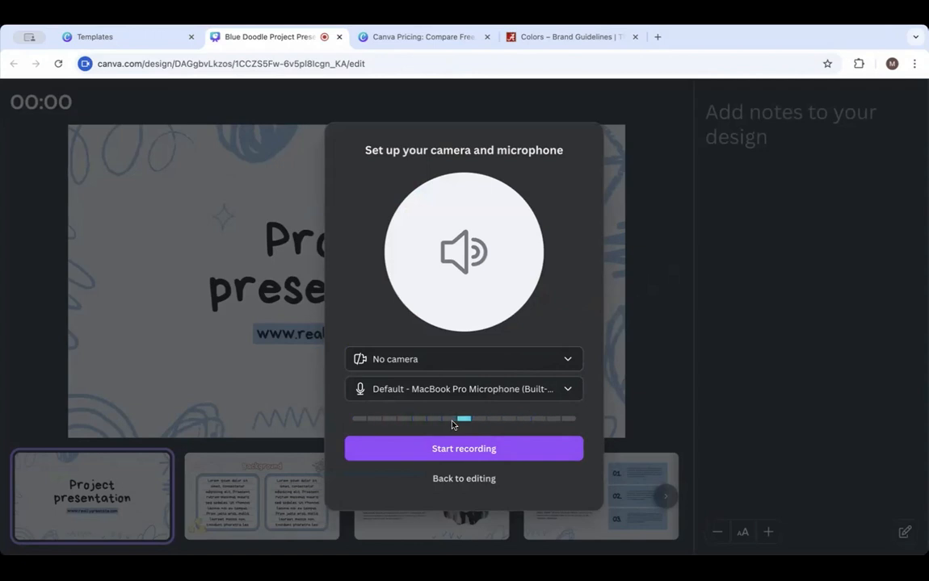
{"action": "left_click", "coordinate": [461, 479]}
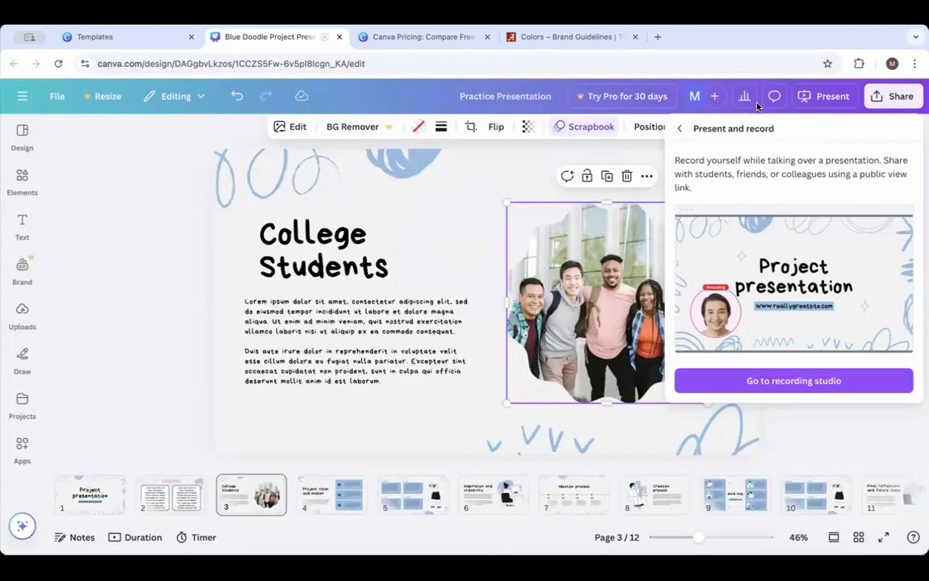
{"action": "left_click", "coordinate": [678, 129]}
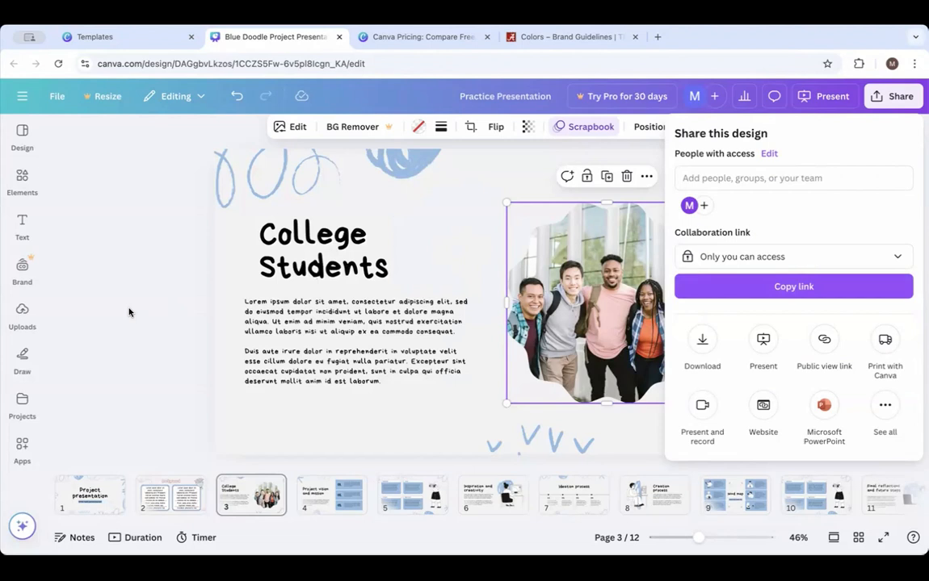
{"action": "left_click", "coordinate": [120, 281]}
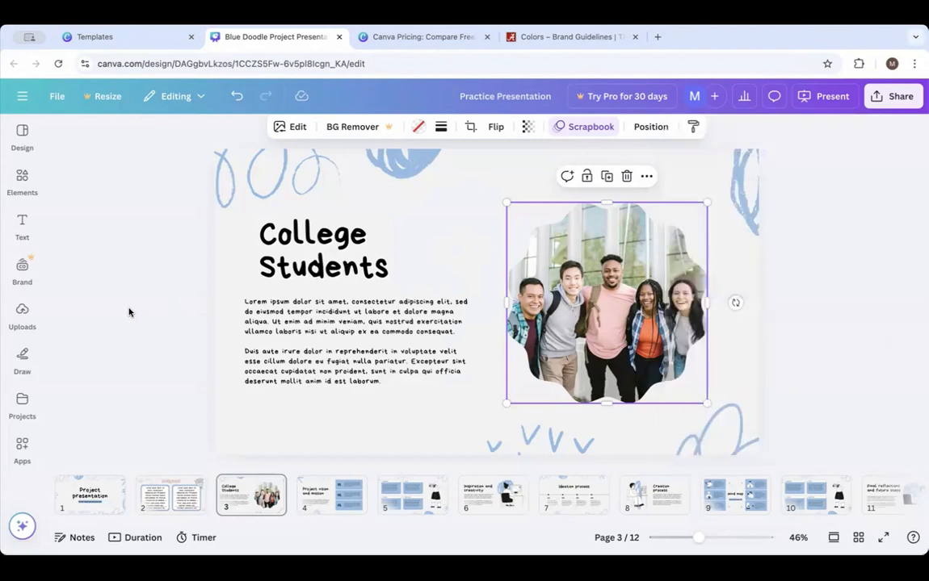
Show the page durations, extend page 3 to 7.4 seconds and lengthen page 4.
{"action": "left_click", "coordinate": [144, 539]}
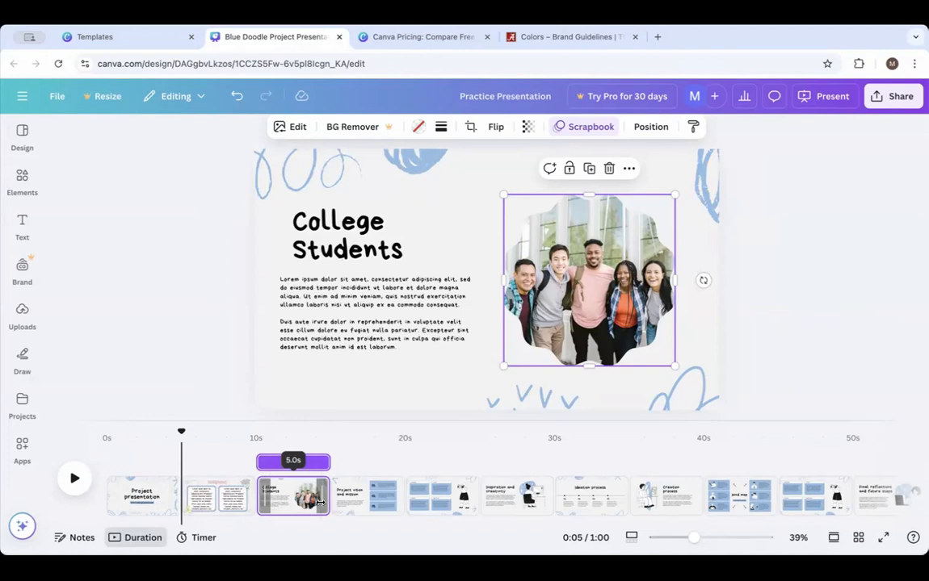
{"action": "left_click_drag", "start_coordinate": [319, 502], "coordinate": [383, 514]}
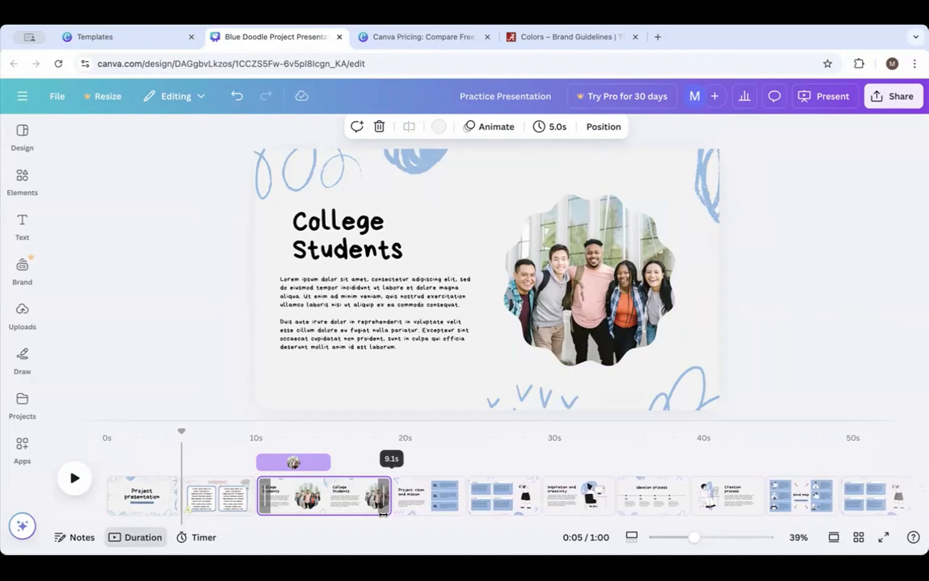
{"action": "left_click_drag", "start_coordinate": [383, 515], "coordinate": [350, 520]}
{"action": "left_click_drag", "start_coordinate": [358, 523], "coordinate": [363, 517]}
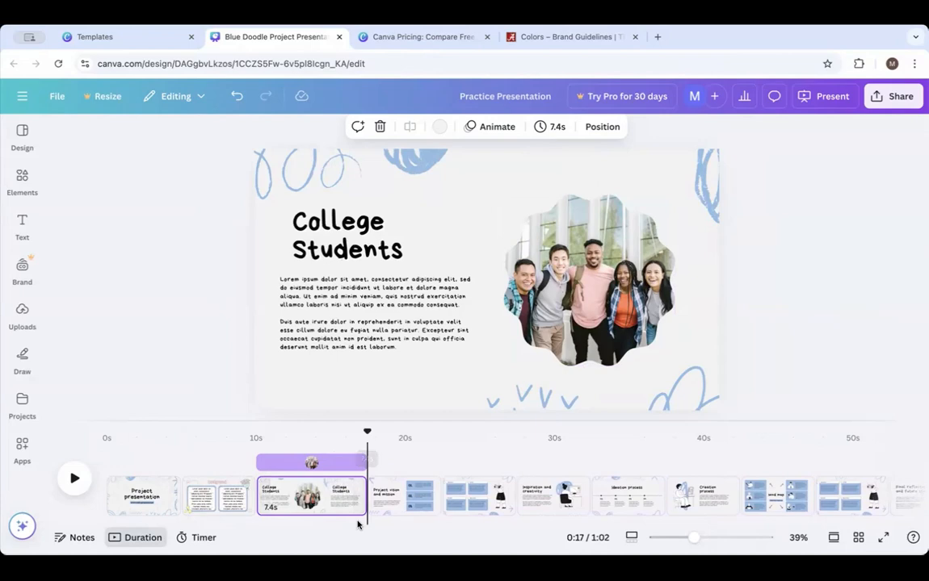
{"action": "left_click", "coordinate": [401, 495]}
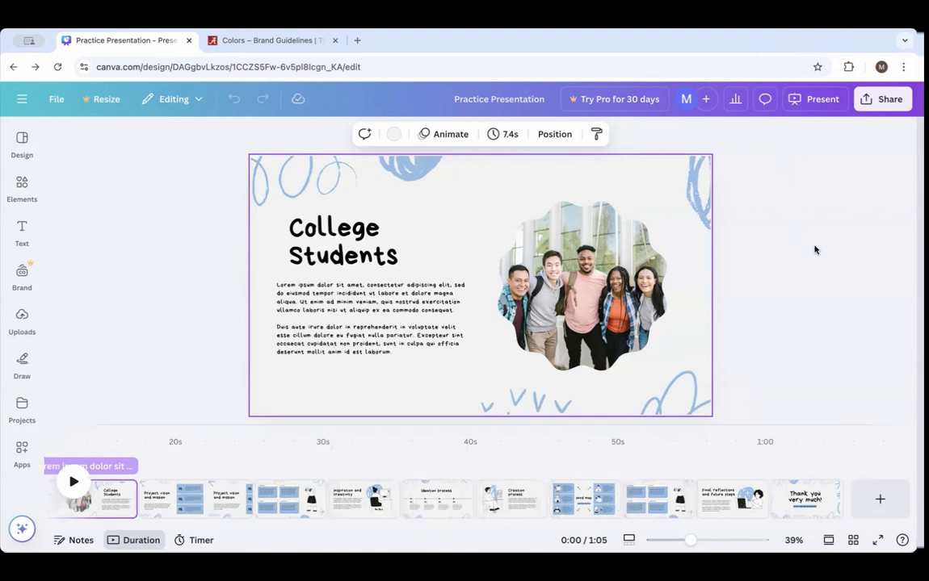
Look at the presentation modes and the people with access to the design, and return to the share options.
{"action": "left_click", "coordinate": [822, 103]}
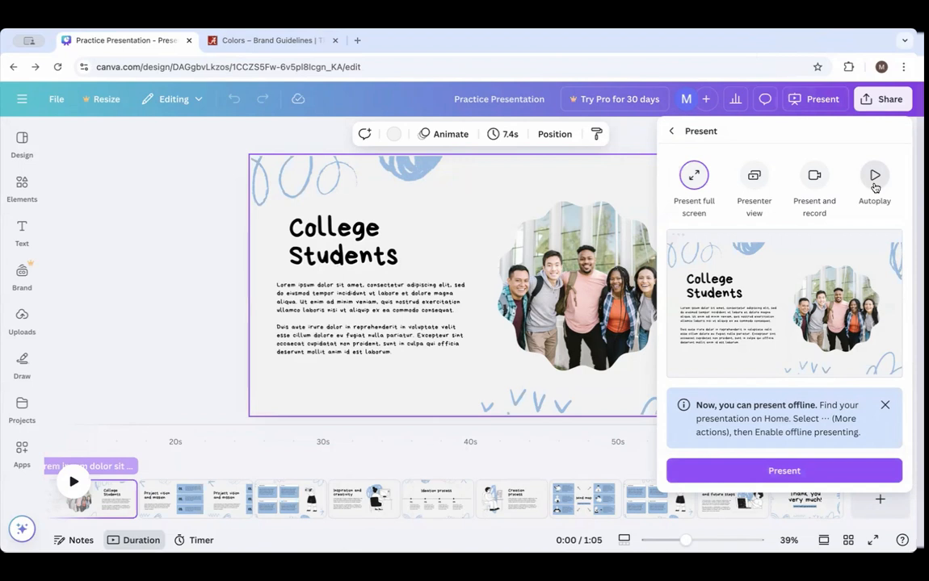
{"action": "left_click", "coordinate": [634, 141]}
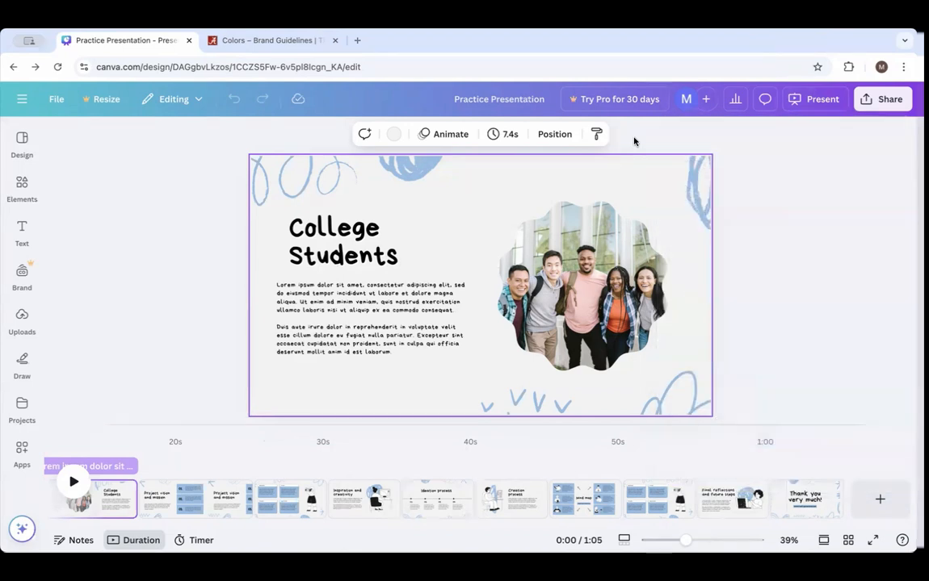
{"action": "left_click", "coordinate": [879, 100]}
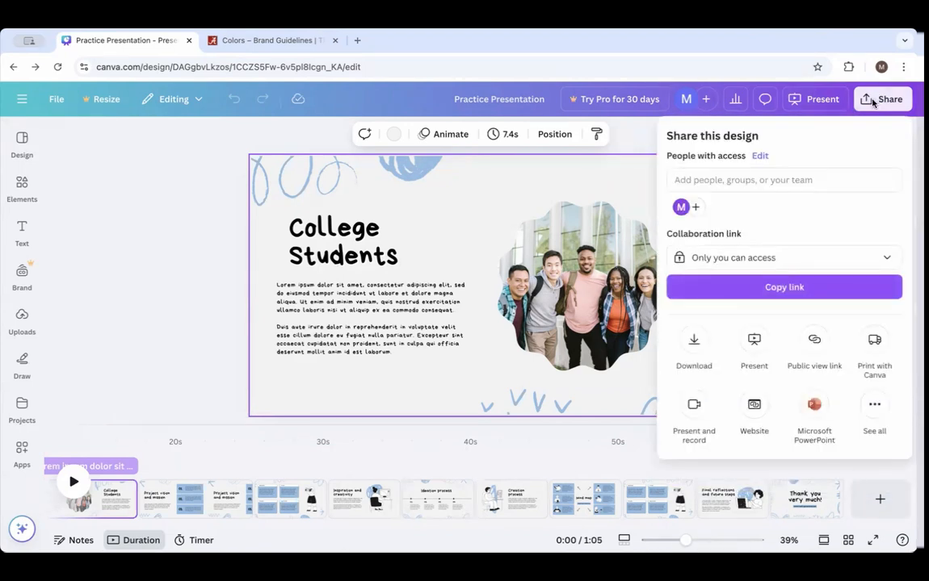
{"action": "left_click", "coordinate": [739, 180]}
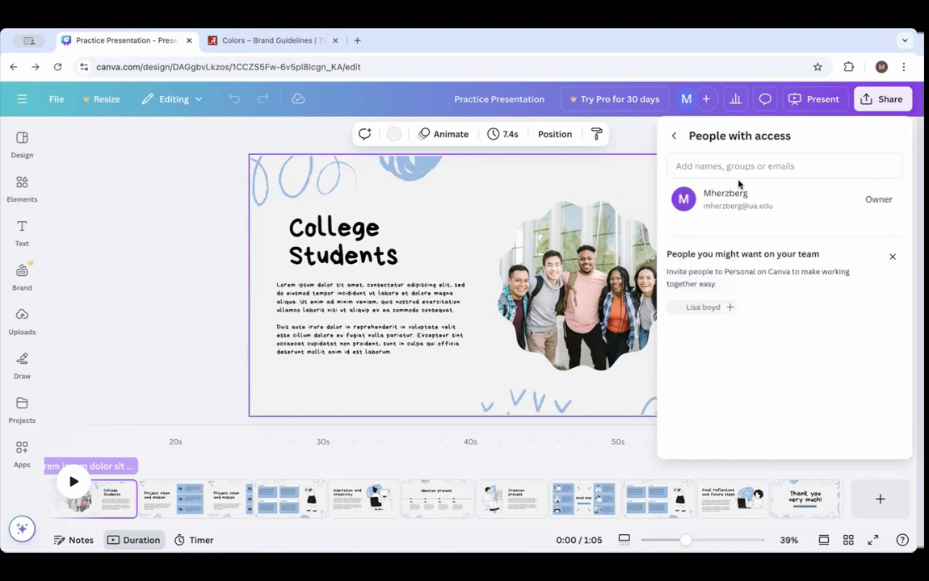
{"action": "left_click", "coordinate": [722, 165]}
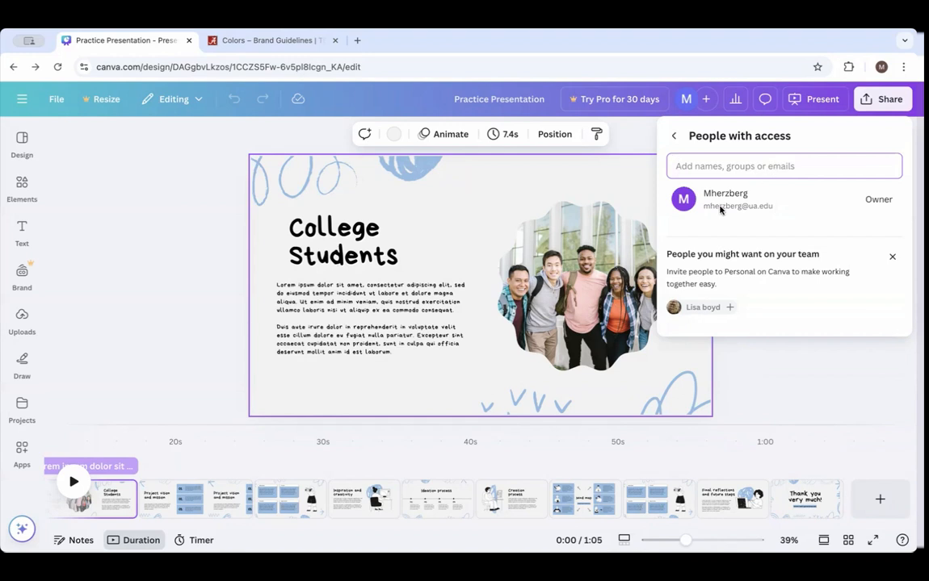
{"action": "left_click", "coordinate": [675, 136]}
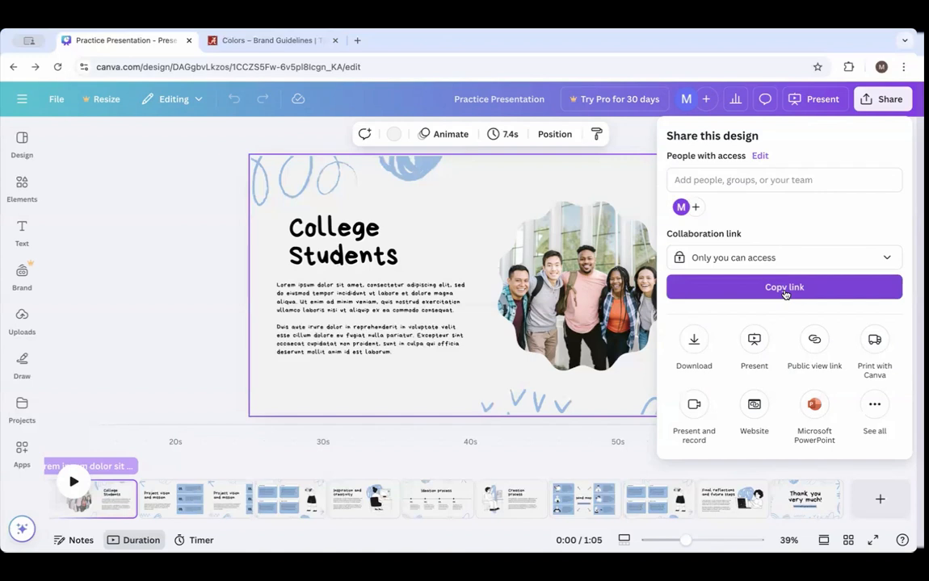
Look through the file types offered for downloading the design and return to the share options.
{"action": "left_click", "coordinate": [695, 342]}
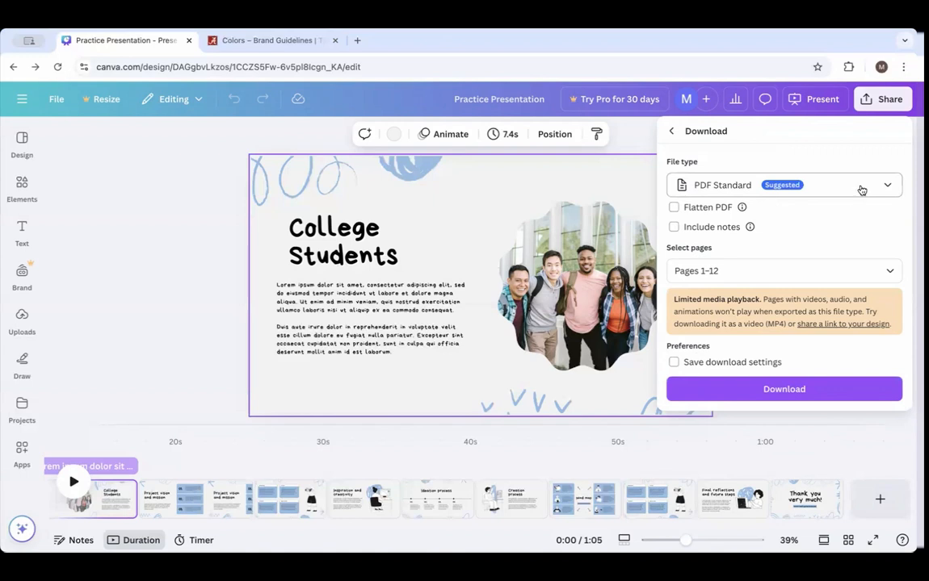
{"action": "left_click", "coordinate": [885, 191]}
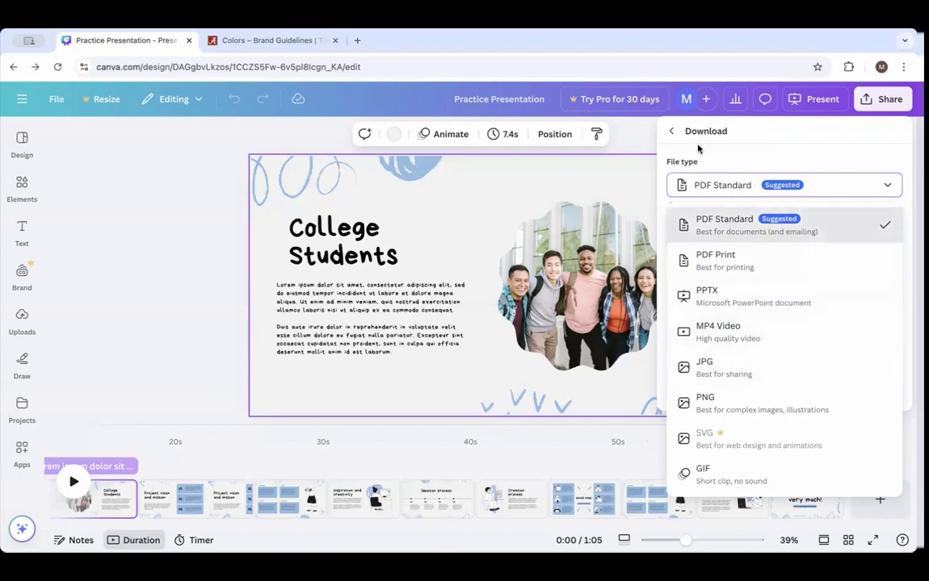
{"action": "left_click", "coordinate": [672, 131]}
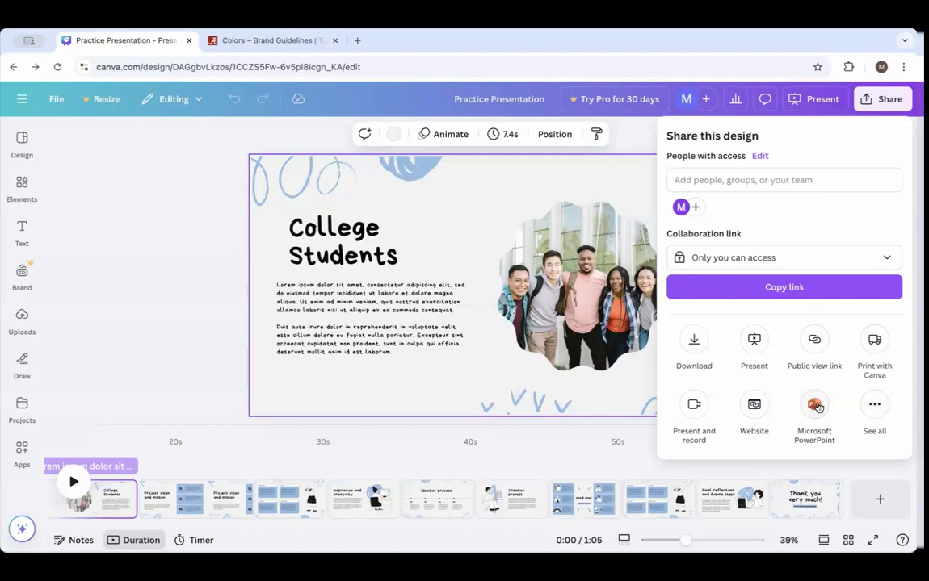
Look through all the ways to publish the design, from sharing and saving to social and messaging, and expand More options.
{"action": "left_click", "coordinate": [874, 406]}
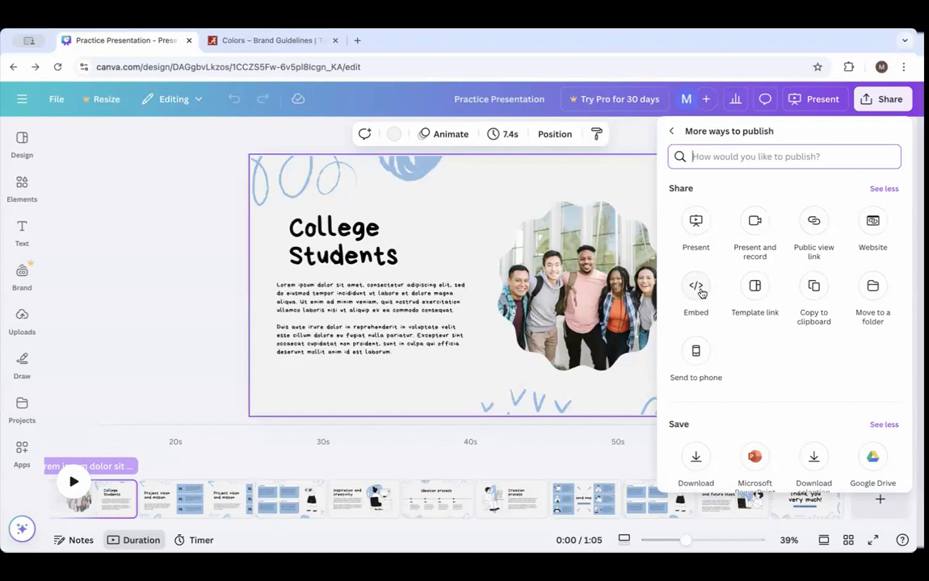
{"action": "scroll", "coordinate": [777, 357], "scroll_direction": "down", "scroll_amount": 1}
{"action": "scroll", "coordinate": [776, 356], "scroll_direction": "down", "scroll_amount": 1}
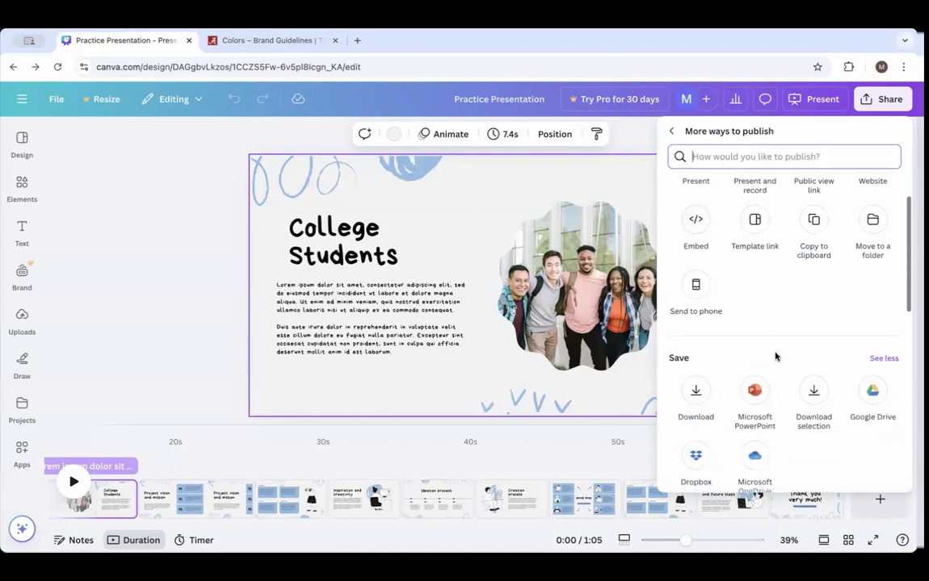
{"action": "scroll", "coordinate": [776, 356], "scroll_direction": "down", "scroll_amount": 2}
{"action": "scroll", "coordinate": [776, 356], "scroll_direction": "down", "scroll_amount": 2}
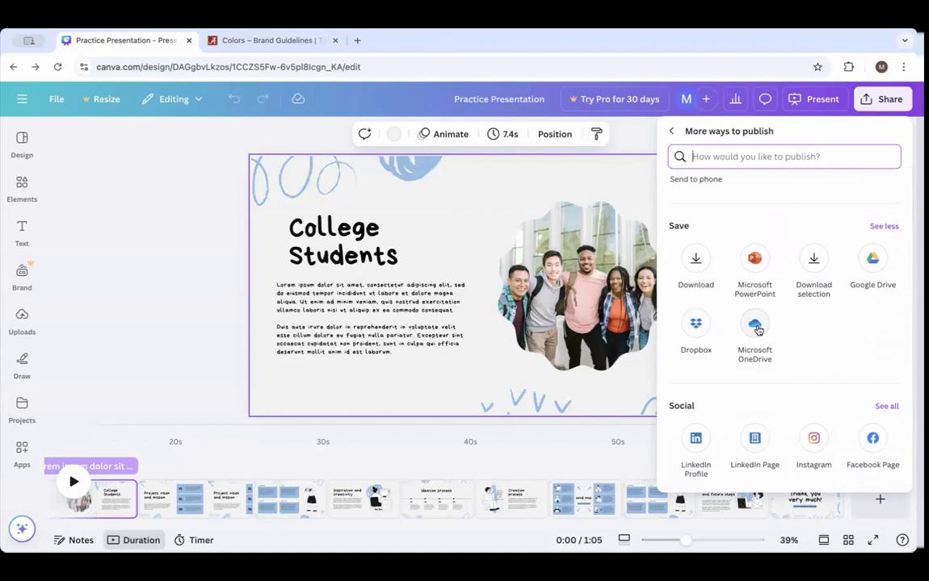
{"action": "scroll", "coordinate": [811, 386], "scroll_direction": "down", "scroll_amount": 4}
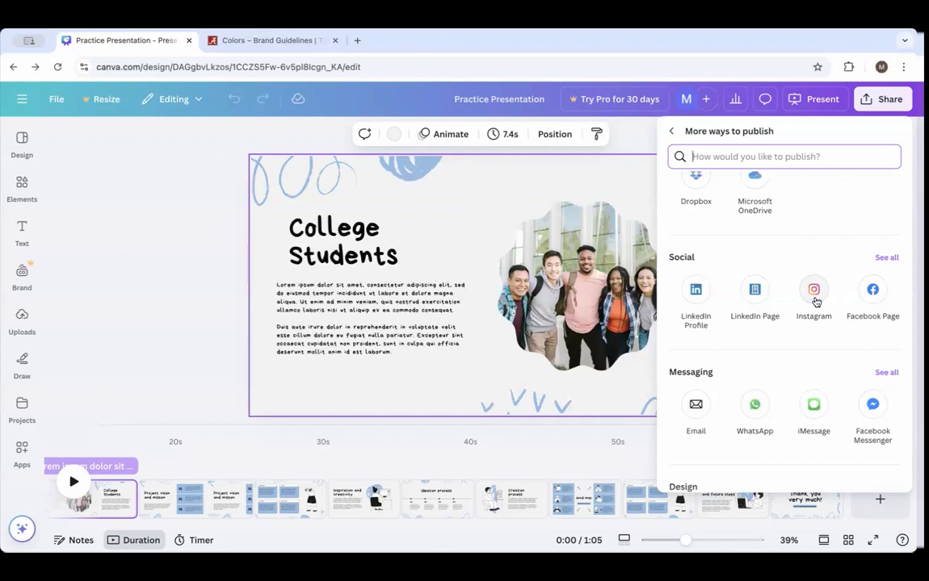
{"action": "scroll", "coordinate": [793, 348], "scroll_direction": "down", "scroll_amount": 3}
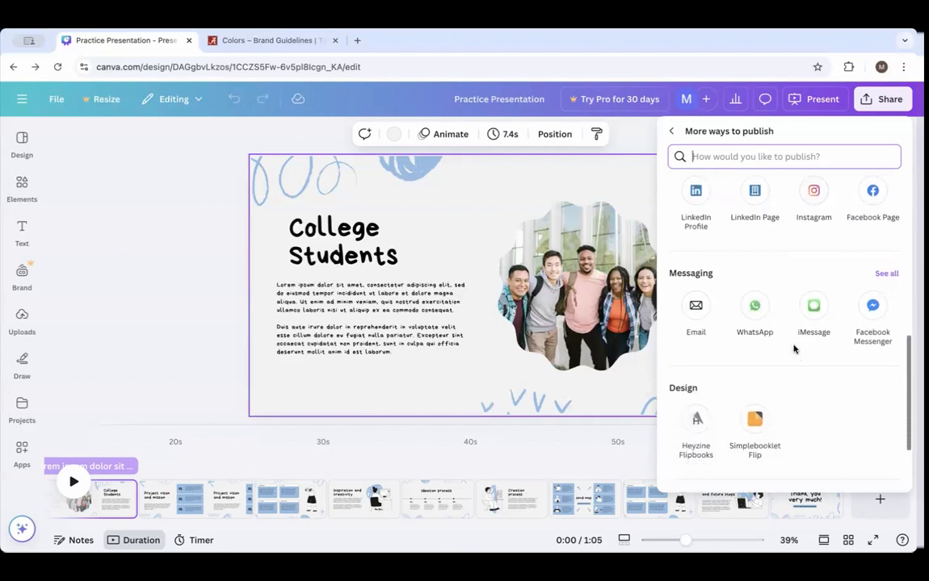
{"action": "scroll", "coordinate": [793, 348], "scroll_direction": "down", "scroll_amount": 3}
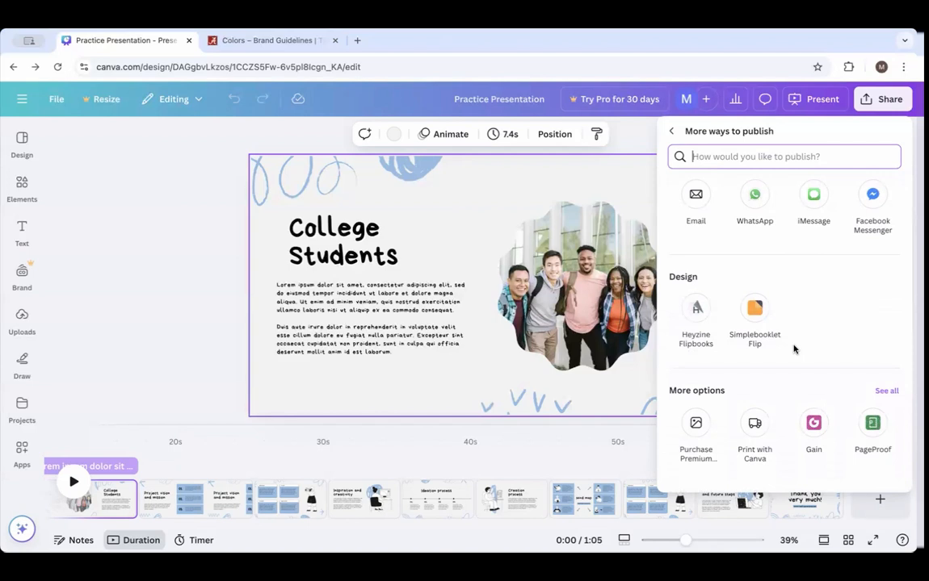
{"action": "left_click", "coordinate": [886, 391]}
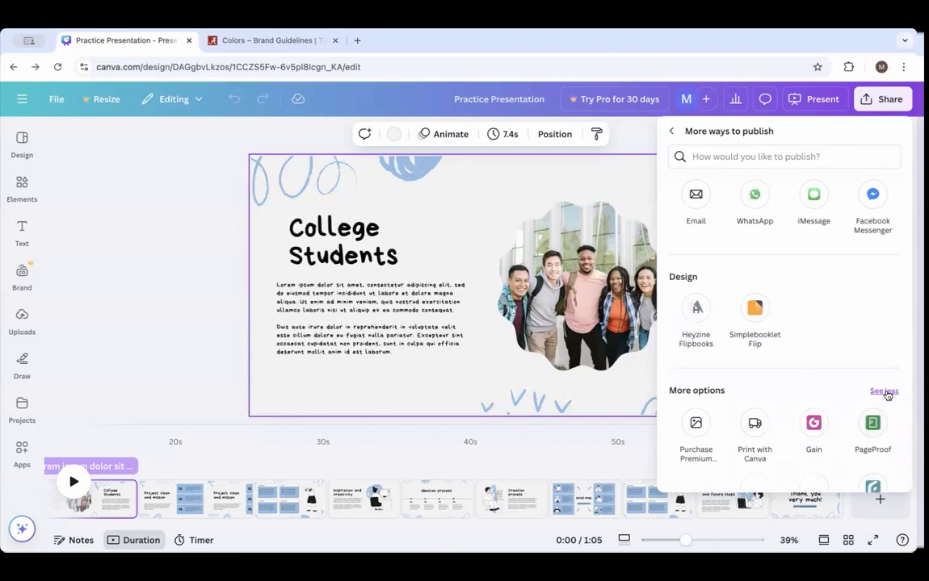
Look through the remaining apps under More options for publishing, return to the share options and close them.
{"action": "scroll", "coordinate": [827, 395], "scroll_direction": "down", "scroll_amount": 8}
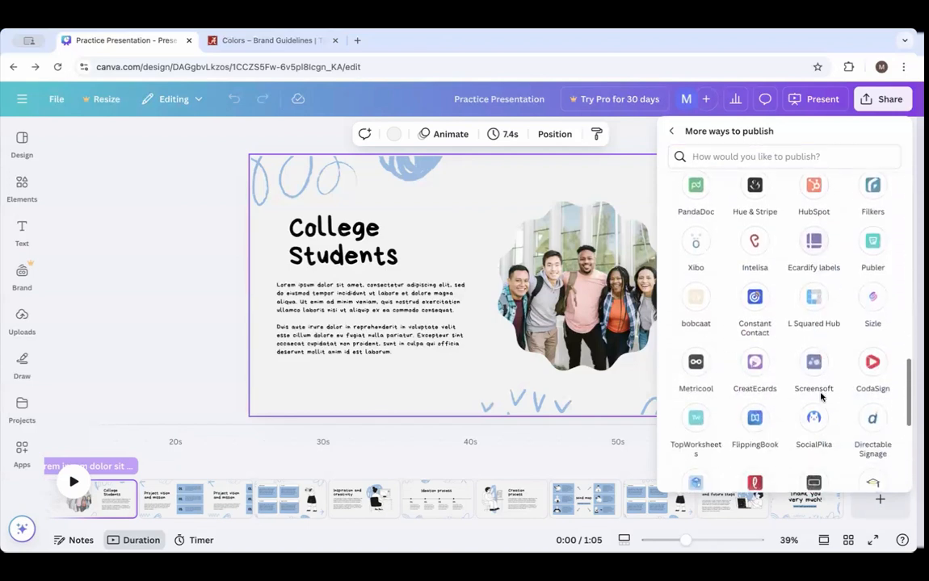
{"action": "scroll", "coordinate": [821, 396], "scroll_direction": "down", "scroll_amount": 5}
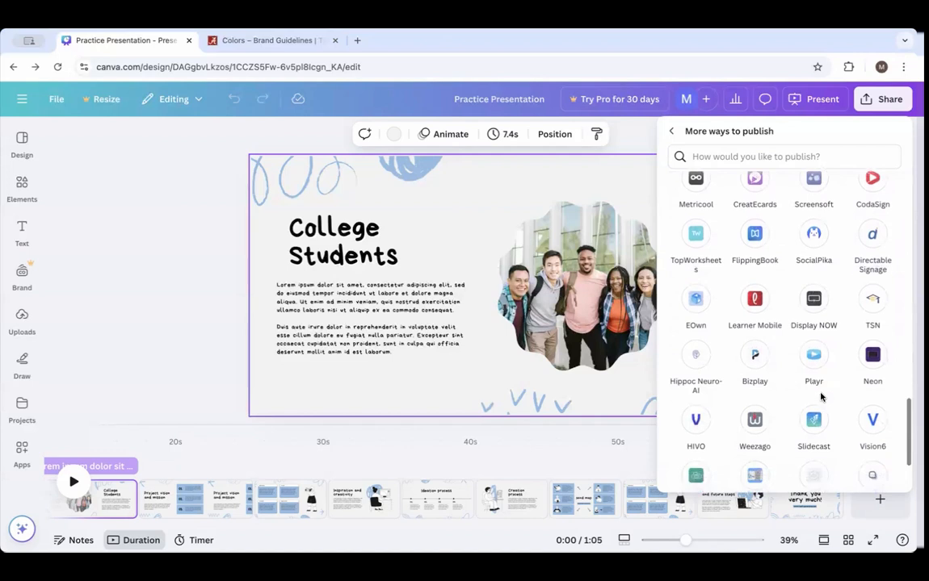
{"action": "scroll", "coordinate": [820, 396], "scroll_direction": "down", "scroll_amount": 3}
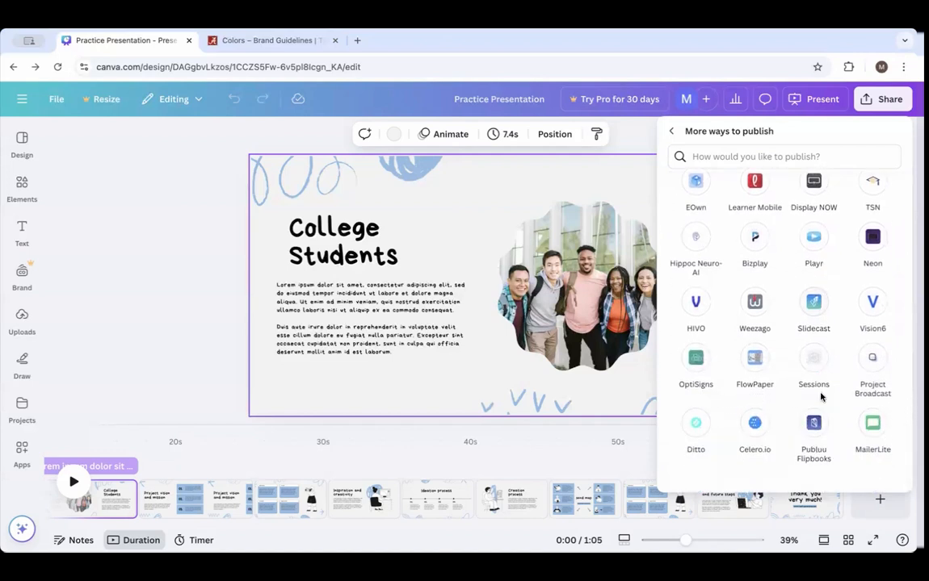
{"action": "scroll", "coordinate": [820, 396], "scroll_direction": "up", "scroll_amount": 20}
{"action": "scroll", "coordinate": [820, 397], "scroll_direction": "up", "scroll_amount": 5}
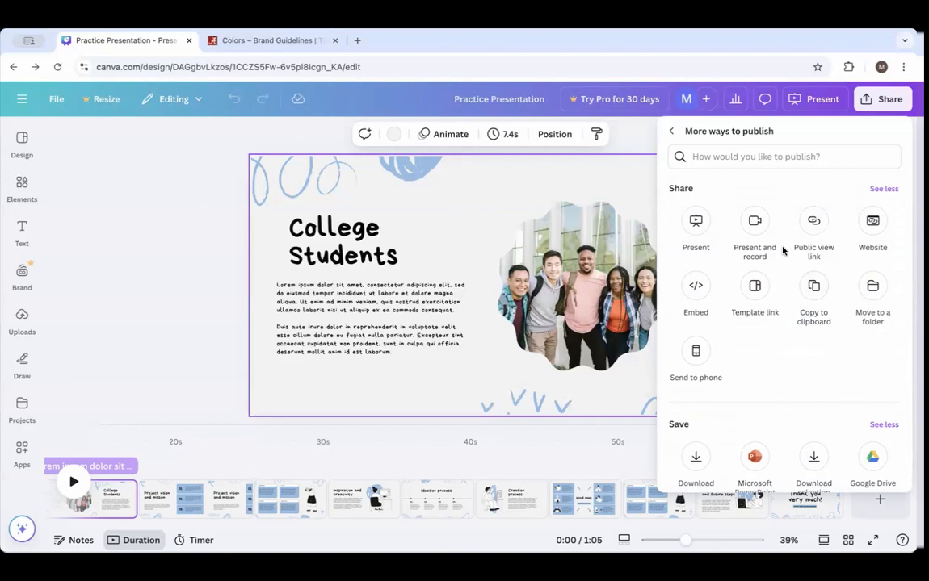
{"action": "left_click", "coordinate": [675, 133]}
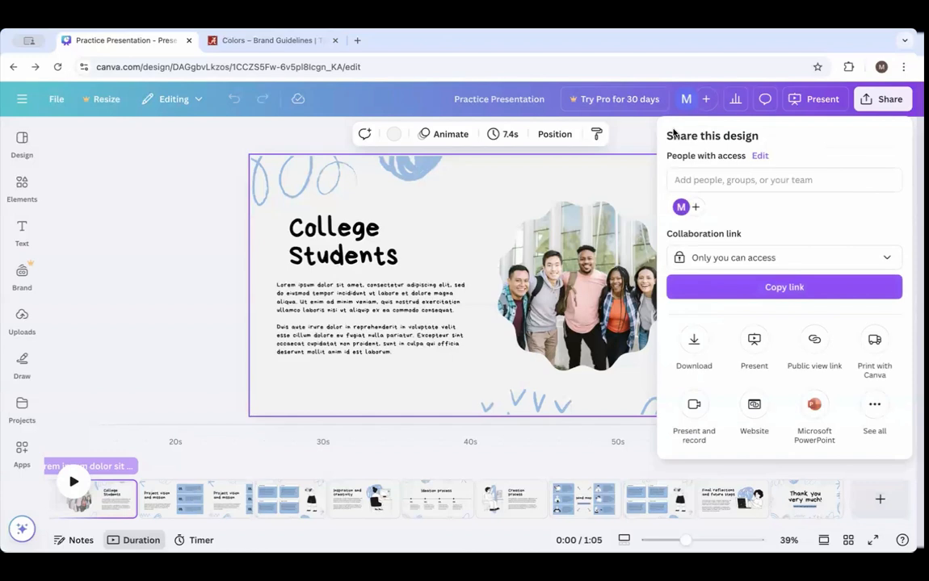
{"action": "left_click", "coordinate": [639, 132]}
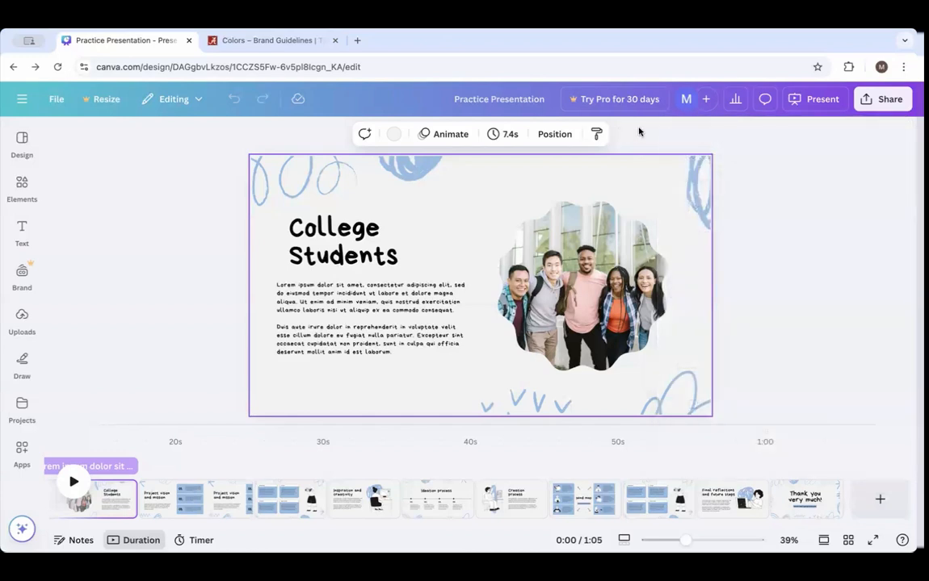
Return to the Canva home page and look at the actions available for the Practice Presentation design.
{"action": "left_click", "coordinate": [21, 101]}
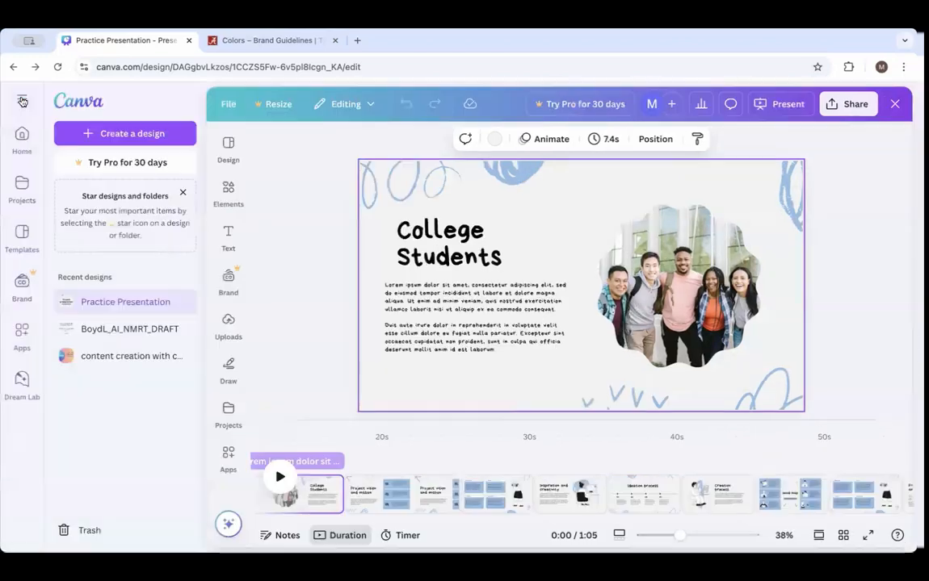
{"action": "left_click", "coordinate": [21, 139]}
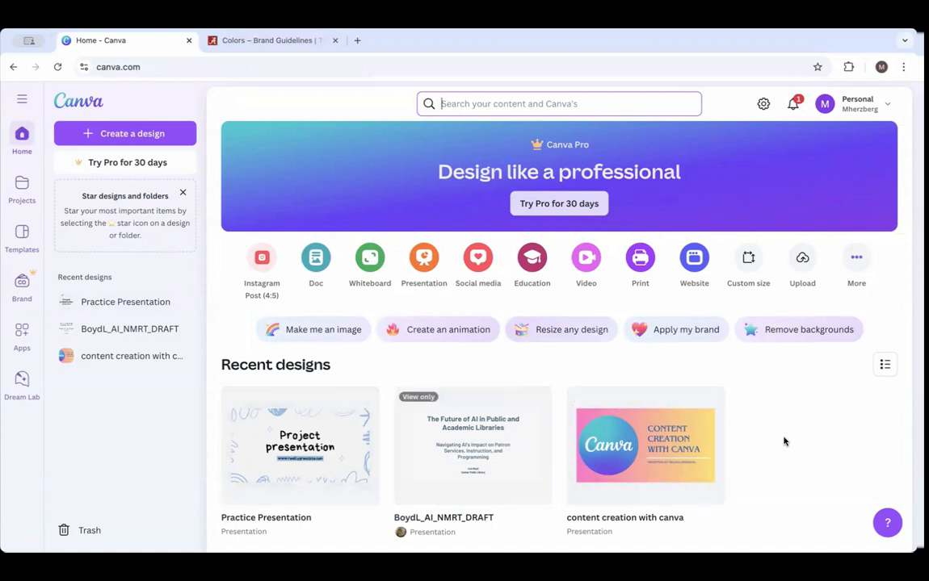
{"action": "scroll", "coordinate": [783, 439], "scroll_direction": "down", "scroll_amount": 1}
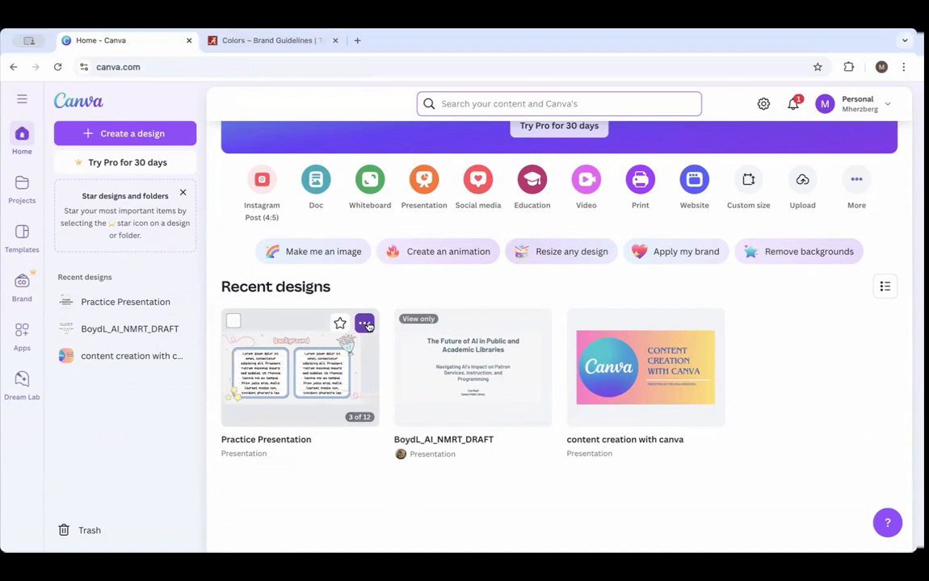
{"action": "left_click", "coordinate": [366, 324]}
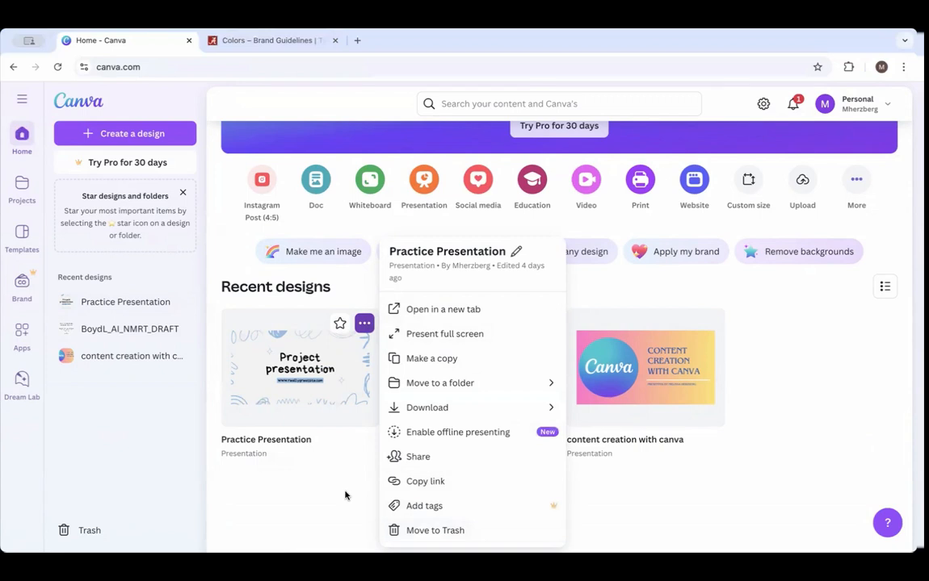
{"action": "left_click", "coordinate": [296, 490]}
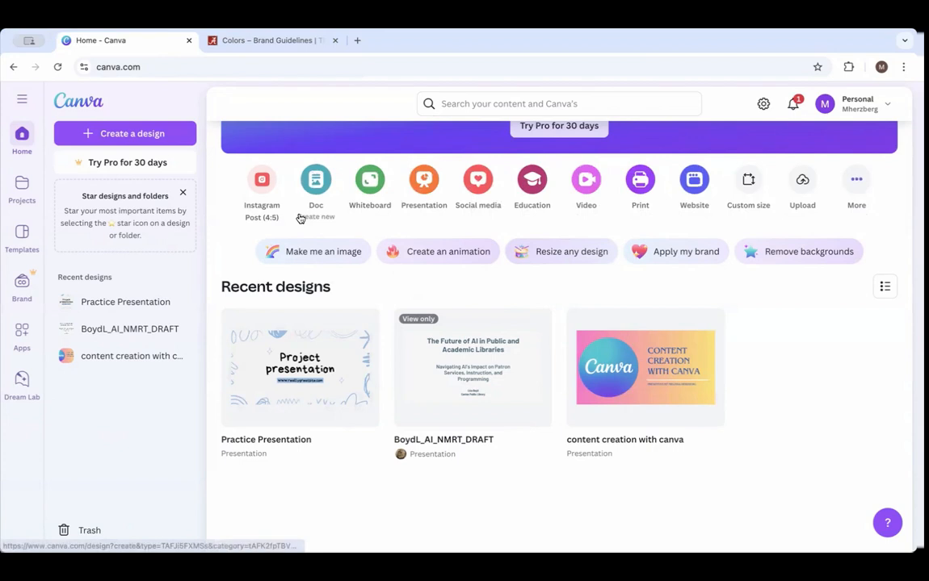
Create a blank Instagram Post (4:5) design and check the uploaded images.
{"action": "left_click", "coordinate": [261, 181]}
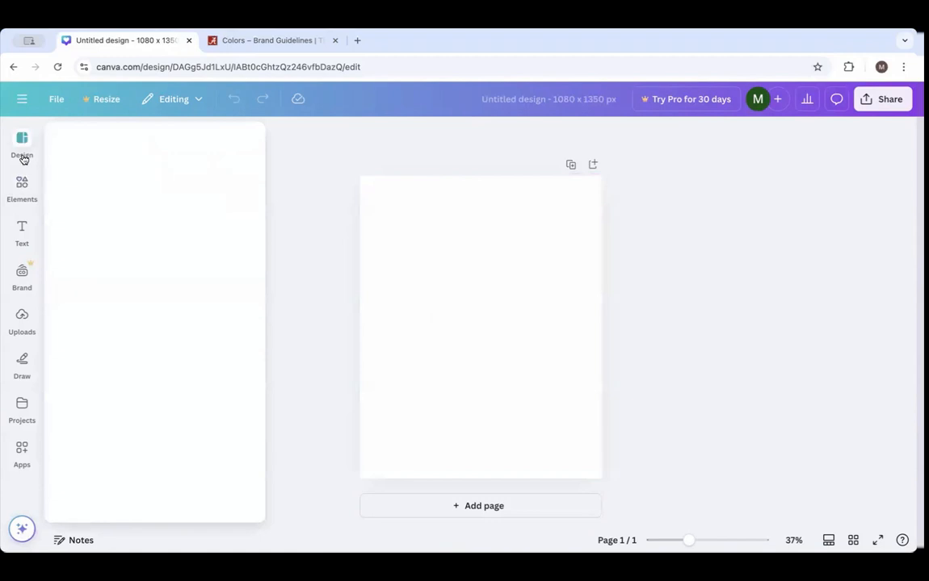
{"action": "left_click", "coordinate": [22, 321]}
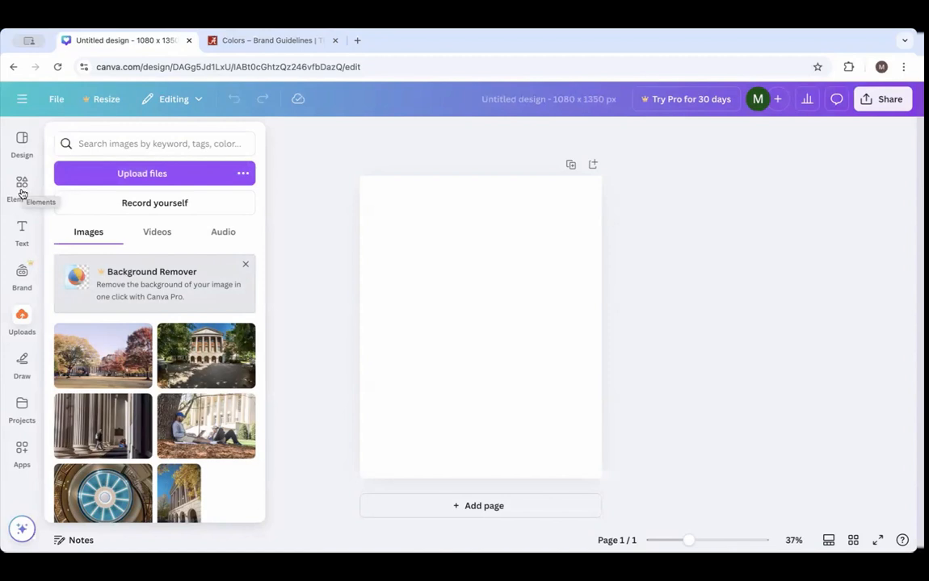
{"action": "left_click", "coordinate": [321, 290]}
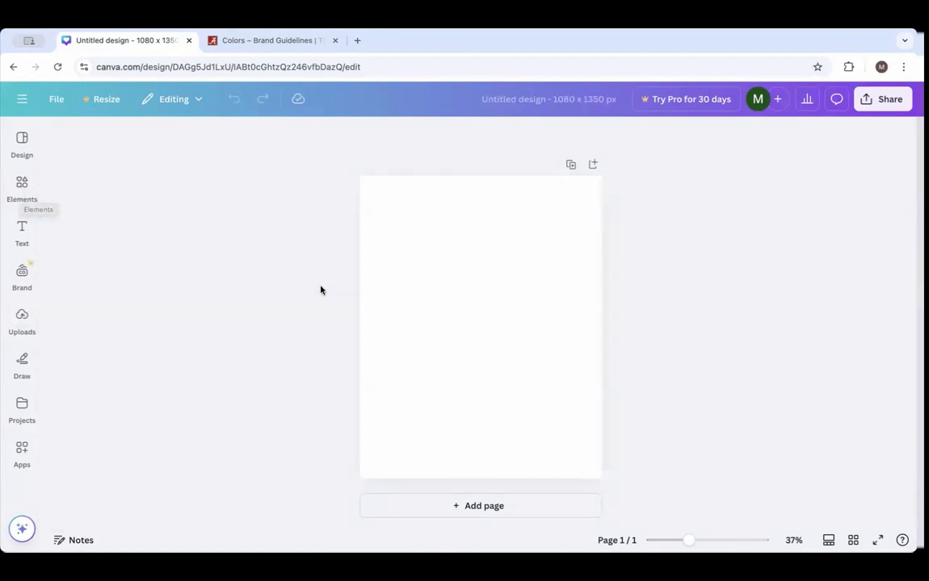
Fill the blank page's background with the crimson color from the Brand Kit palette.
{"action": "left_click", "coordinate": [466, 300]}
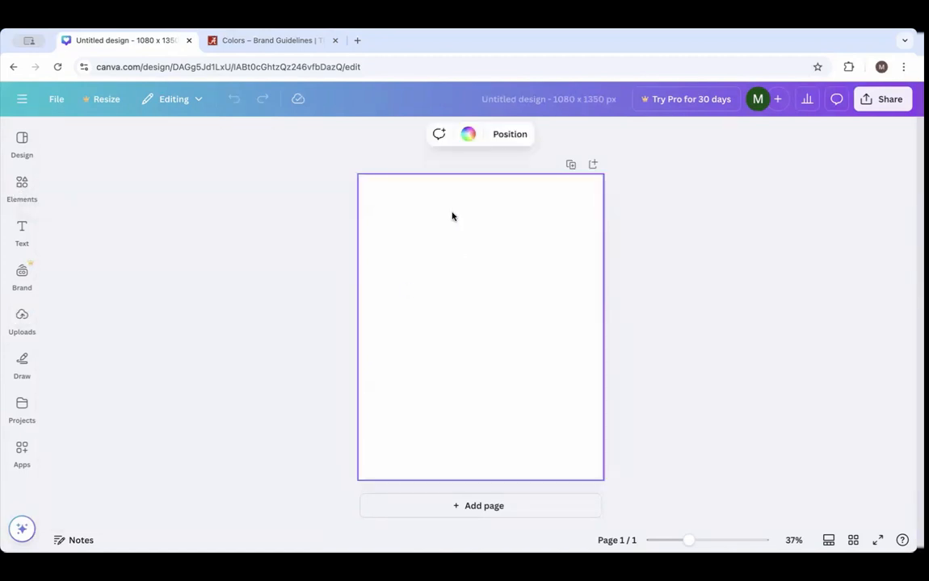
{"action": "left_click", "coordinate": [467, 135]}
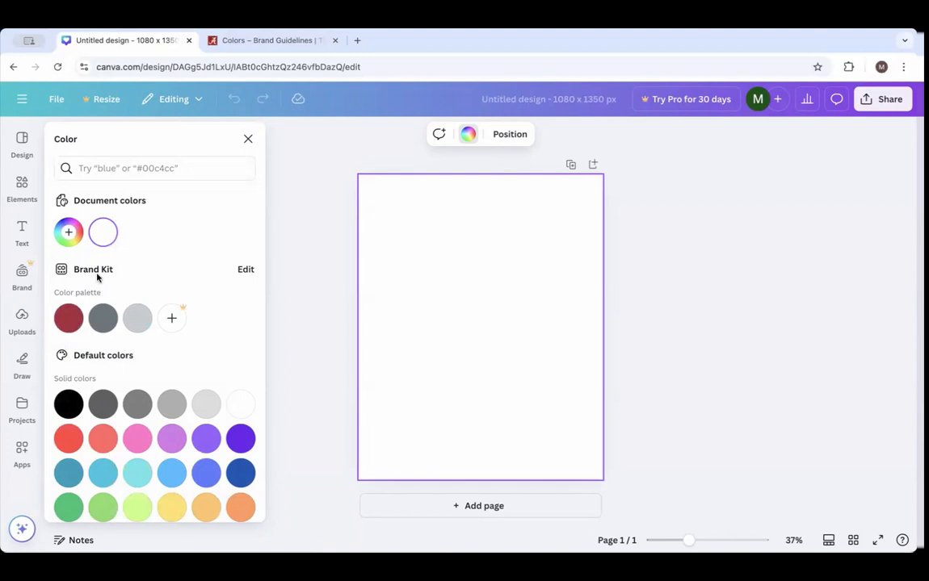
{"action": "left_click", "coordinate": [69, 320]}
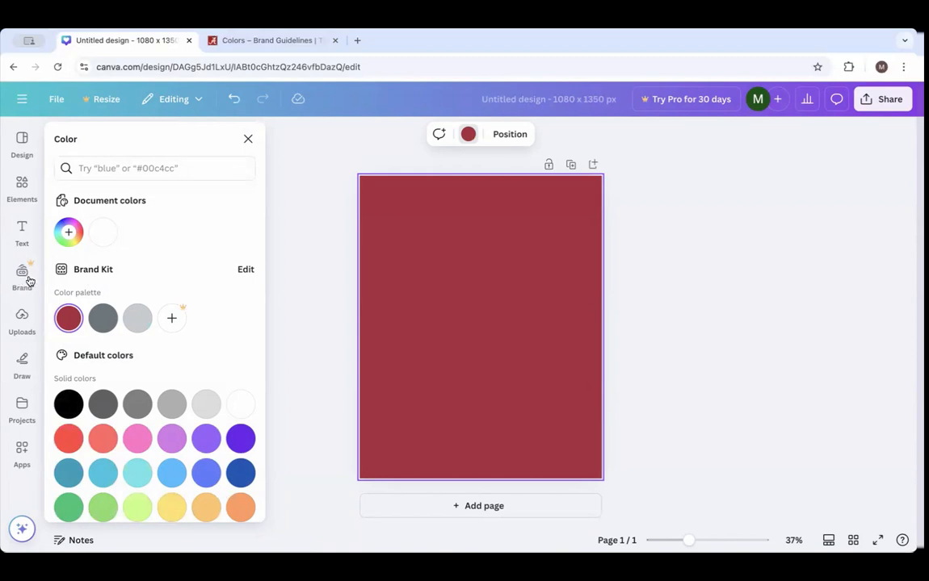
Switch to the Brand Guidelines colors page, highlight Crimson Flame's HTML code and look through the brand's color swatches.
{"action": "left_click", "coordinate": [281, 42]}
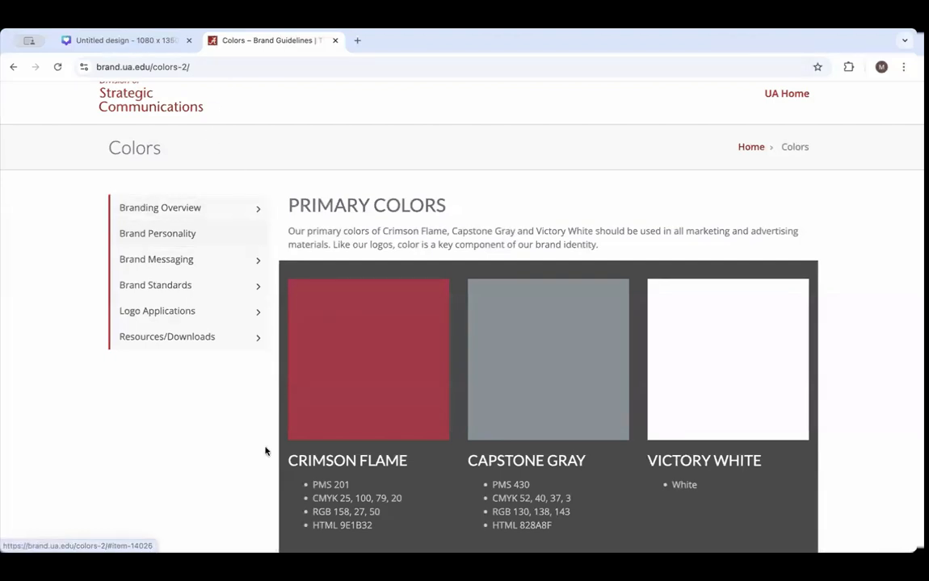
{"action": "left_click_drag", "start_coordinate": [338, 525], "coordinate": [373, 529]}
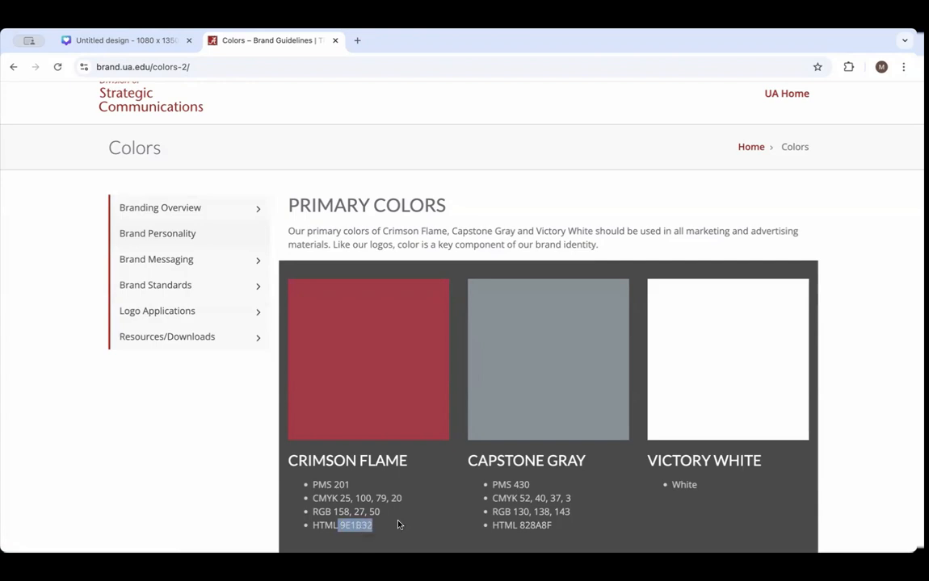
{"action": "scroll", "coordinate": [398, 524], "scroll_direction": "down", "scroll_amount": 5}
{"action": "scroll", "coordinate": [398, 525], "scroll_direction": "down", "scroll_amount": 5}
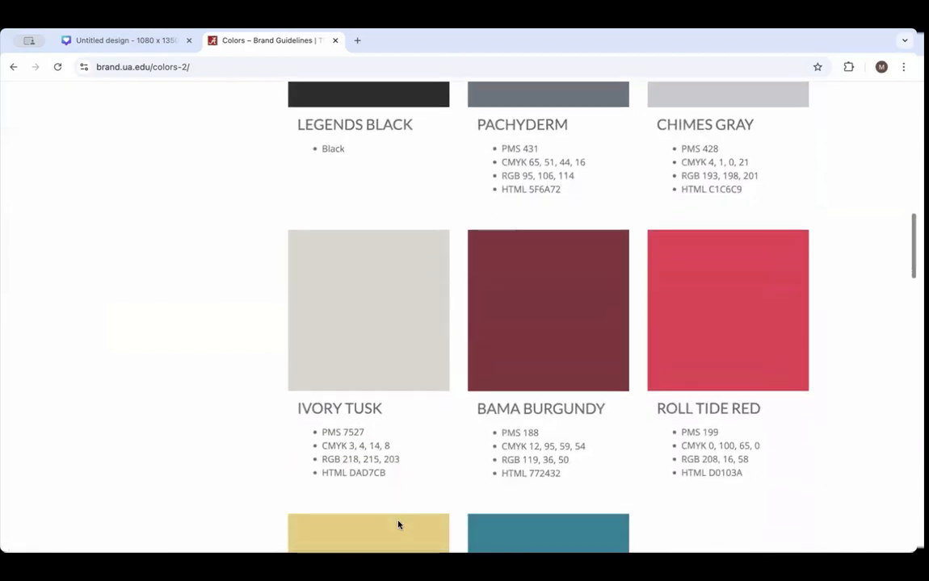
{"action": "scroll", "coordinate": [398, 525], "scroll_direction": "up", "scroll_amount": 10}
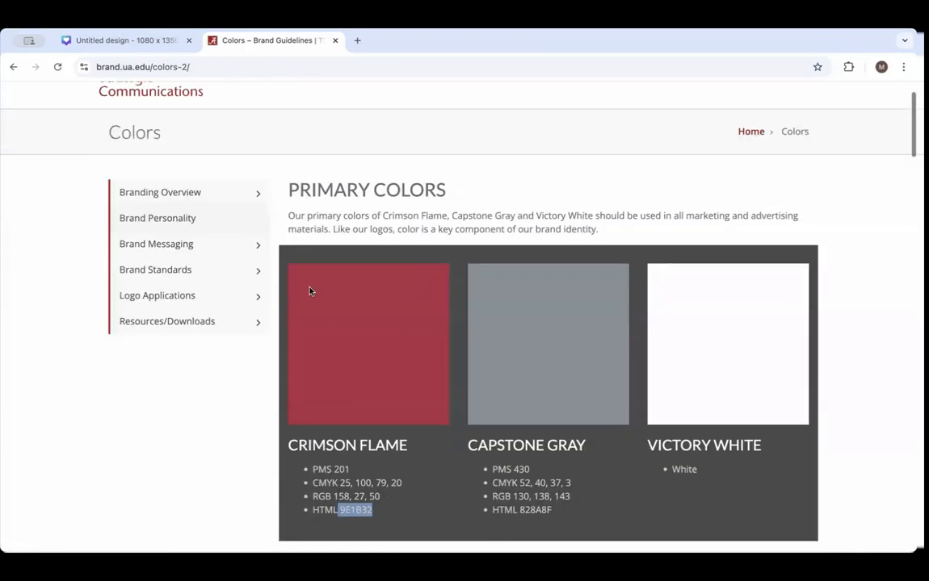
Return to the Canva design and change the page background to the Brand Kit's light gray.
{"action": "left_click", "coordinate": [125, 41]}
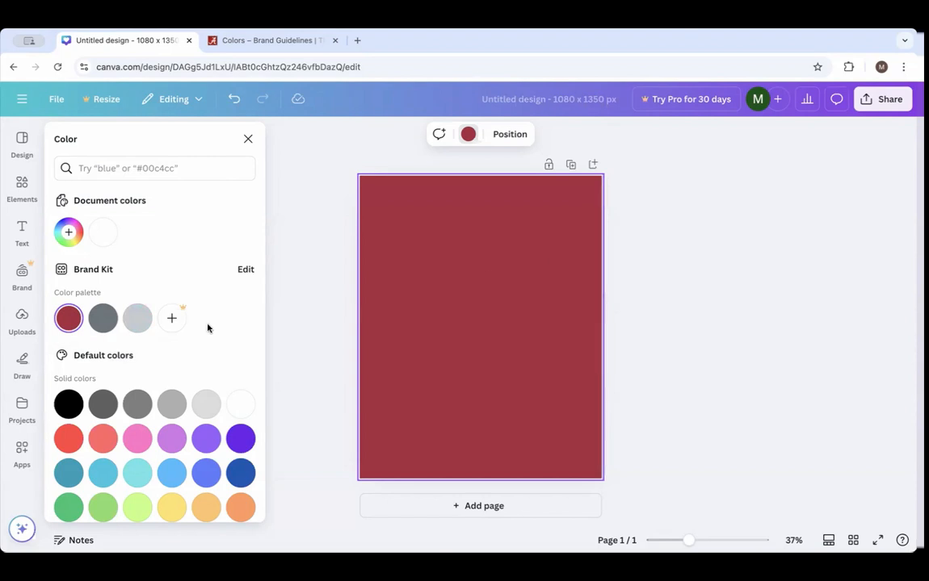
{"action": "left_click", "coordinate": [138, 318]}
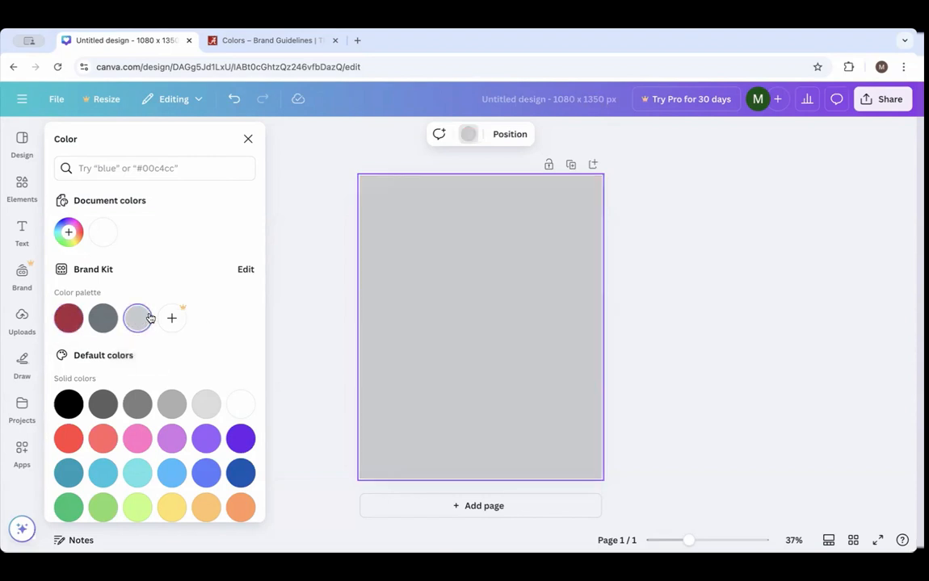
{"action": "left_click", "coordinate": [249, 140]}
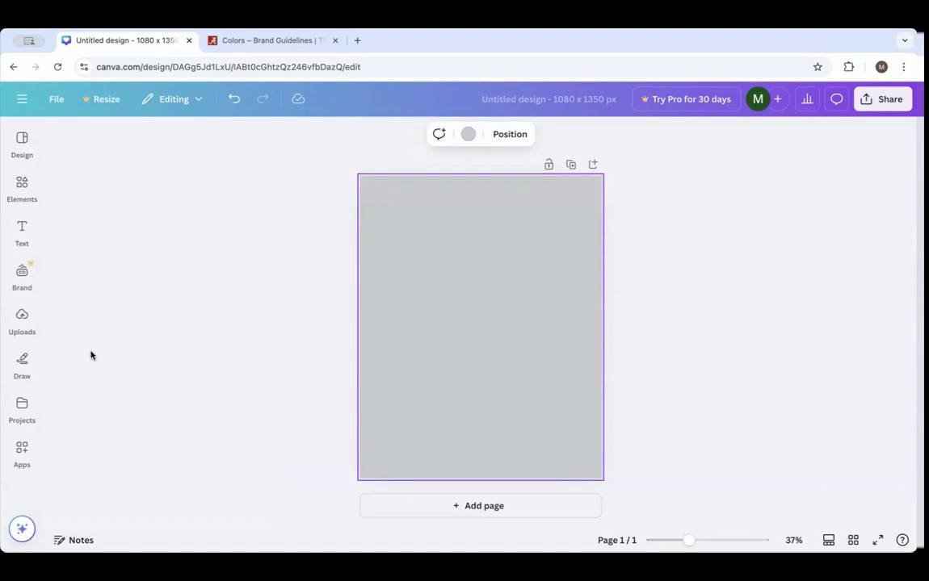
Search the elements for "border" and add the wavy black border graphic with looped corners to the page.
{"action": "left_click", "coordinate": [24, 186]}
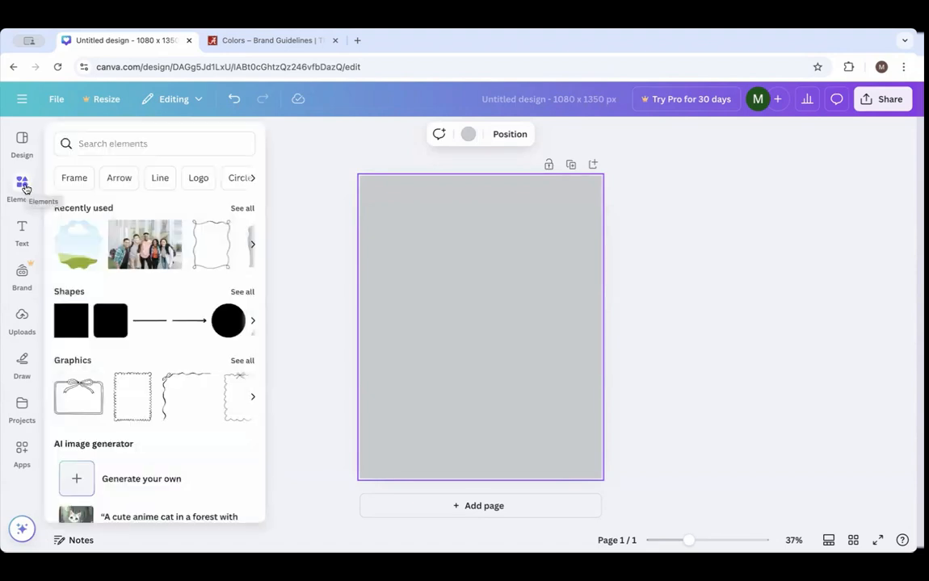
{"action": "left_click", "coordinate": [120, 150]}
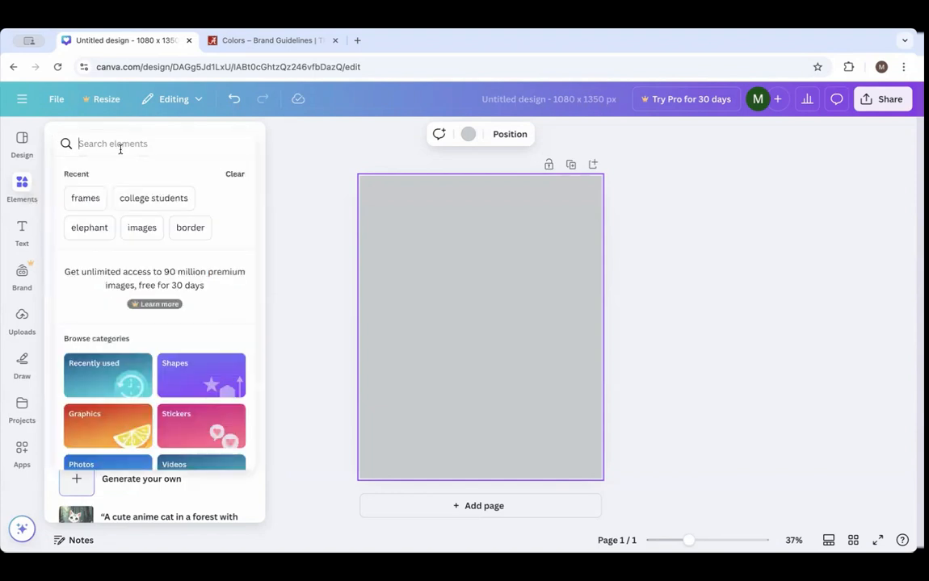
{"action": "type", "text": "border"}
{"action": "key", "text": "Return"}
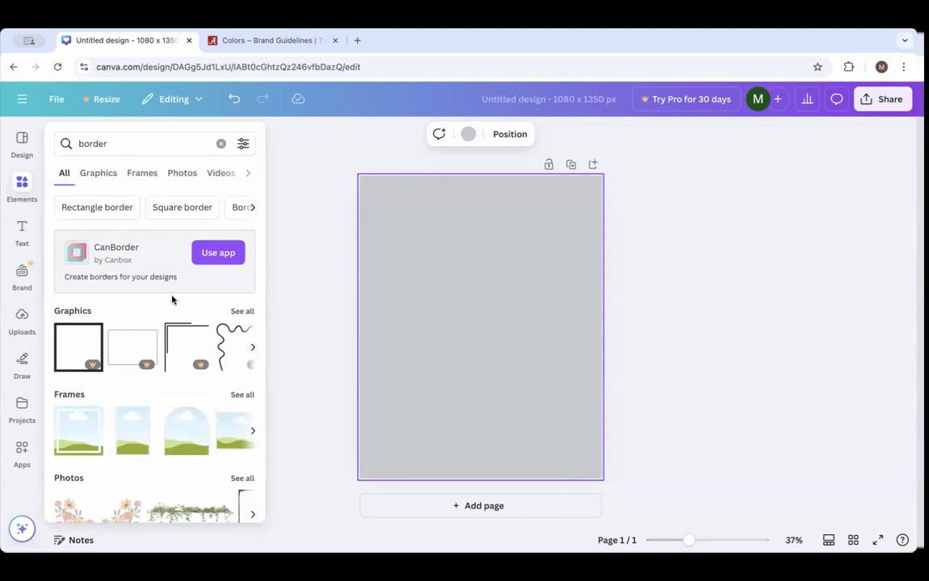
{"action": "left_click", "coordinate": [241, 311]}
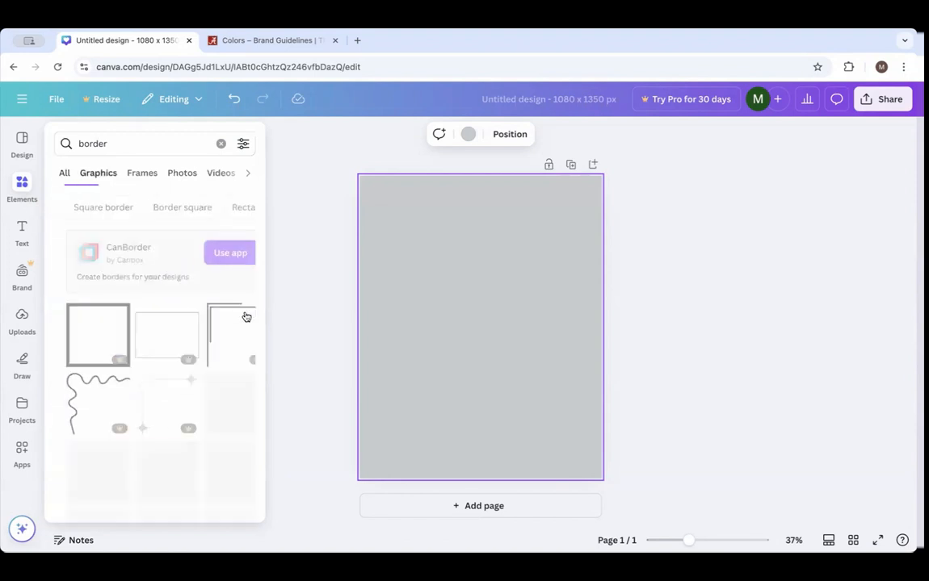
{"action": "scroll", "coordinate": [149, 388], "scroll_direction": "down", "scroll_amount": 2}
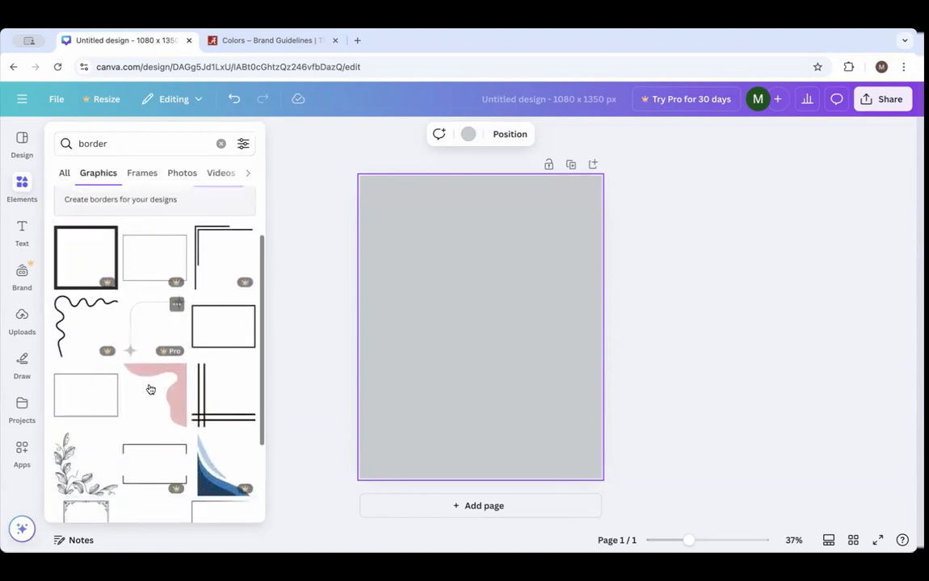
{"action": "scroll", "coordinate": [149, 389], "scroll_direction": "down", "scroll_amount": 5}
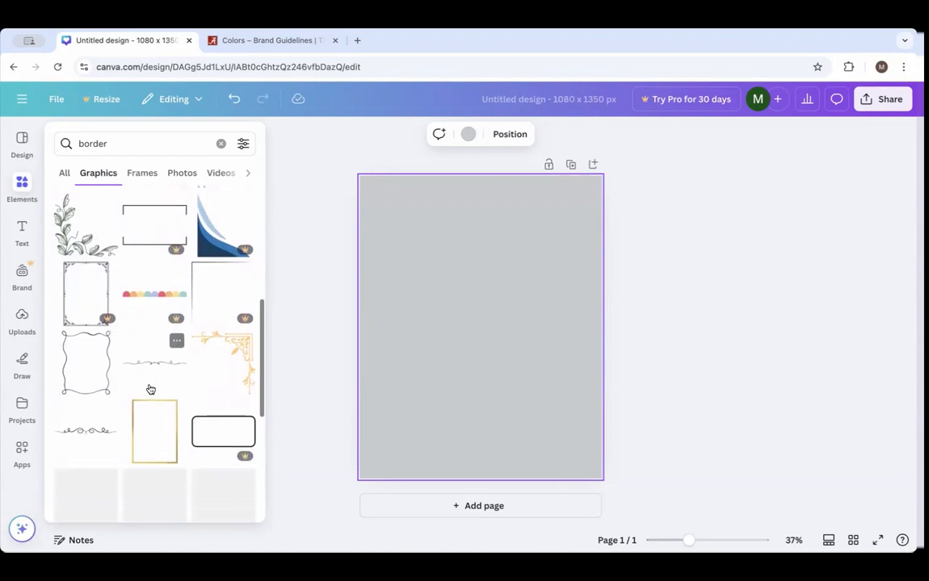
{"action": "left_click", "coordinate": [87, 360]}
{"action": "left_click", "coordinate": [463, 342]}
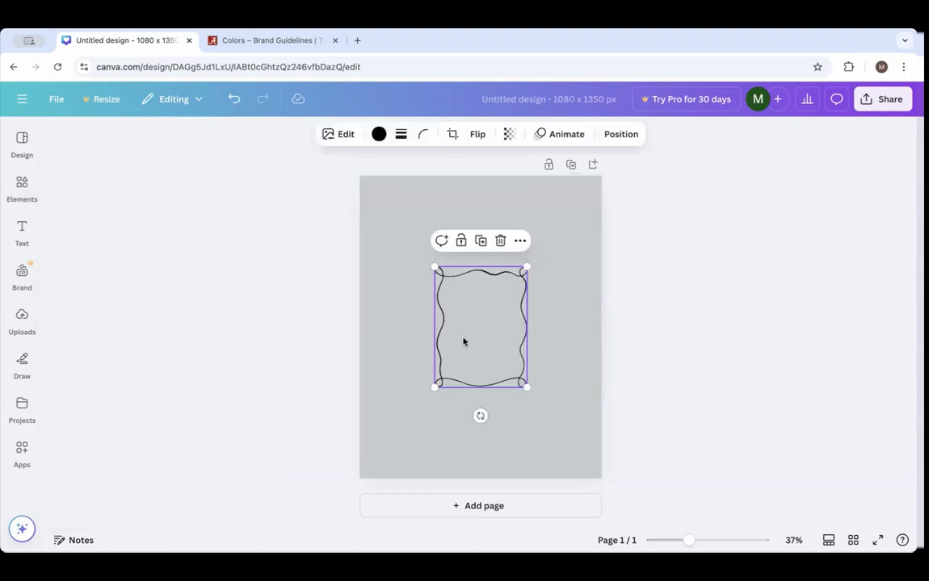
Enlarge the wavy border until it frames nearly the whole page.
{"action": "left_click_drag", "start_coordinate": [435, 267], "coordinate": [368, 180]}
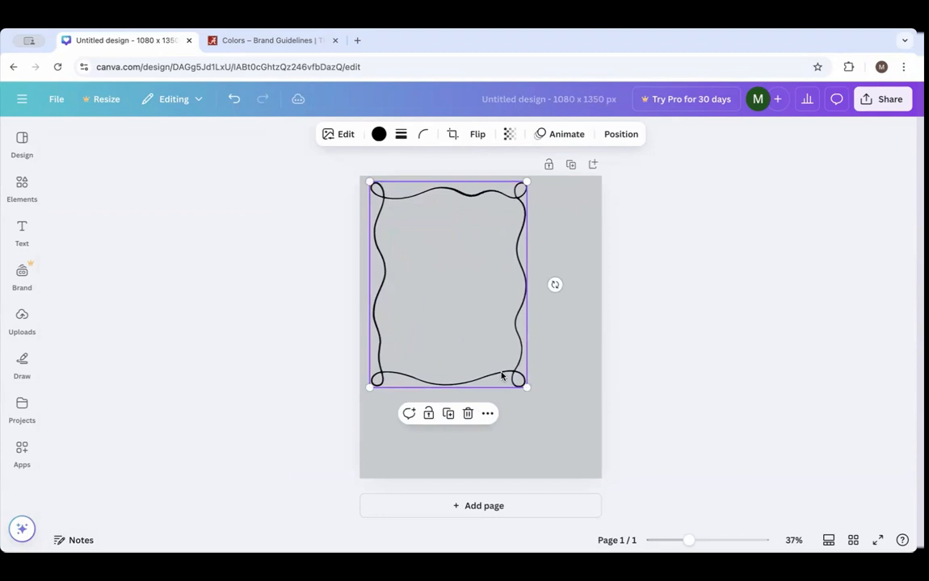
{"action": "left_click_drag", "start_coordinate": [526, 388], "coordinate": [600, 466]}
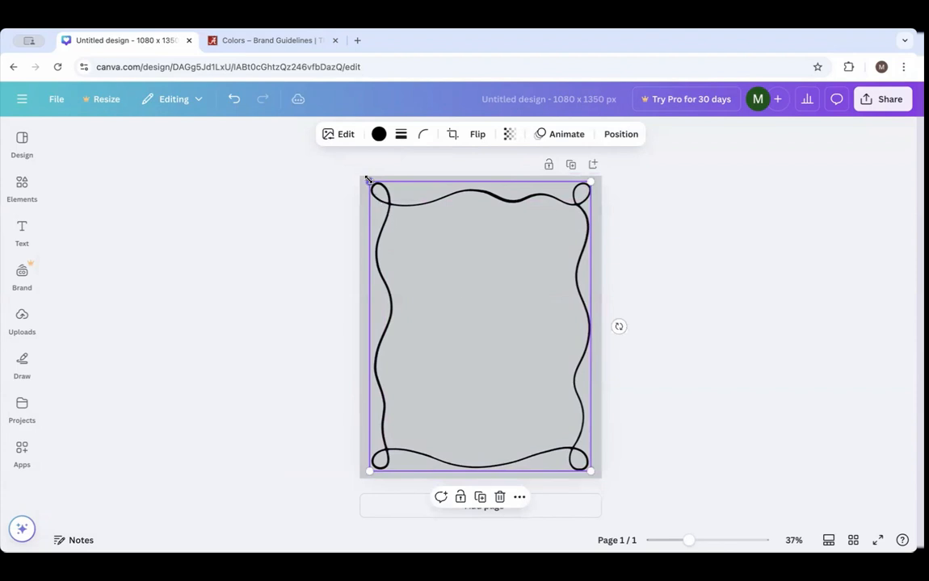
{"action": "left_click_drag", "start_coordinate": [369, 181], "coordinate": [368, 179]}
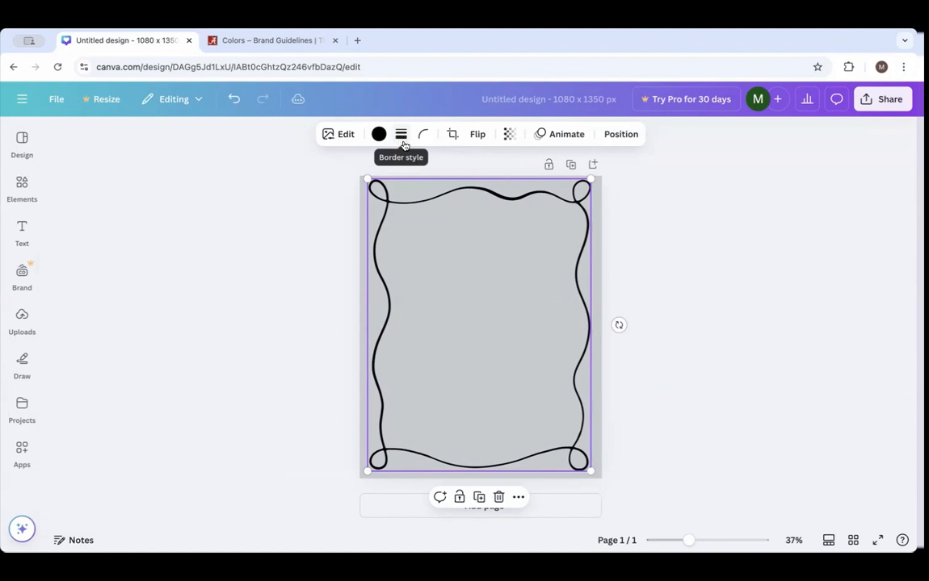
Browse the text font combinations and add the "essentials CHECK LIST" combination to the page.
{"action": "left_click", "coordinate": [21, 231]}
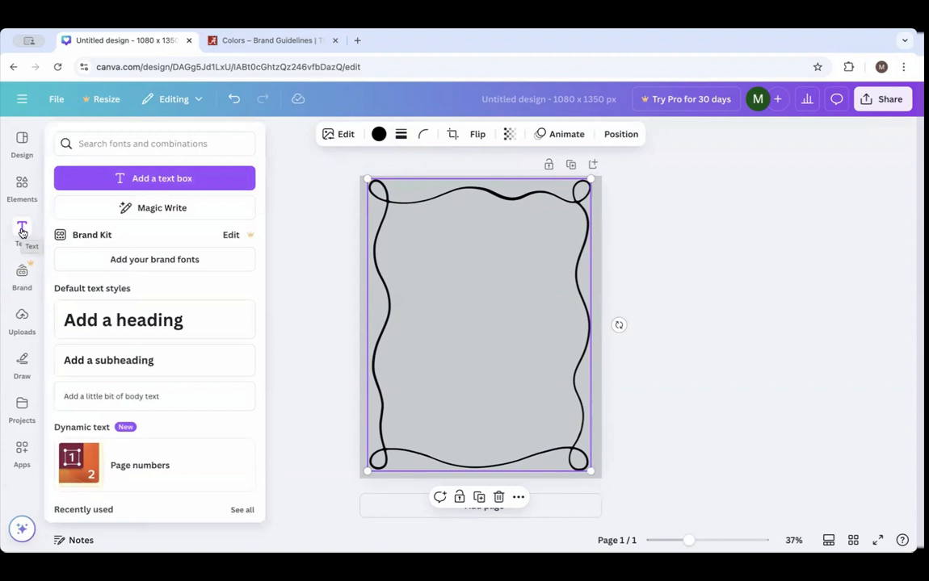
{"action": "scroll", "coordinate": [124, 300], "scroll_direction": "down", "scroll_amount": 3}
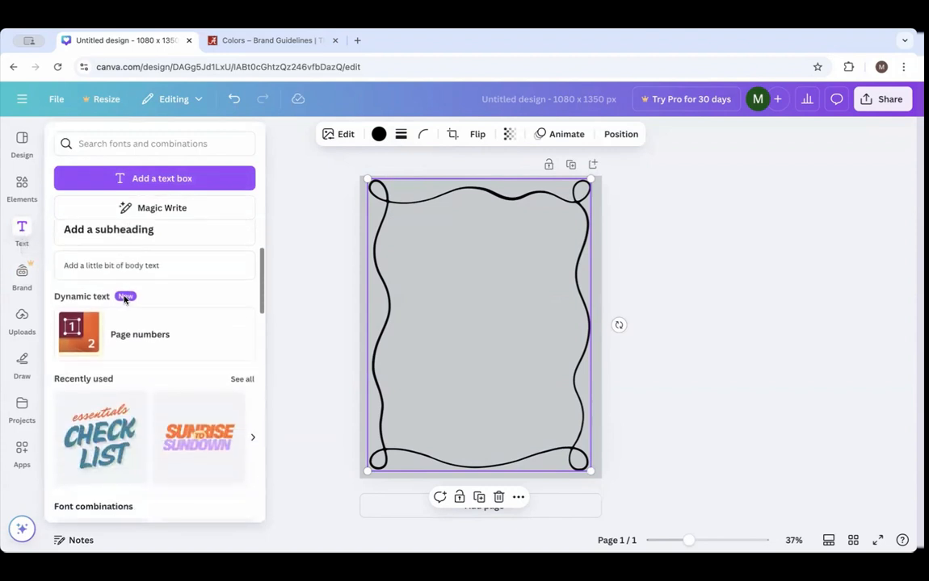
{"action": "scroll", "coordinate": [124, 300], "scroll_direction": "down", "scroll_amount": 3}
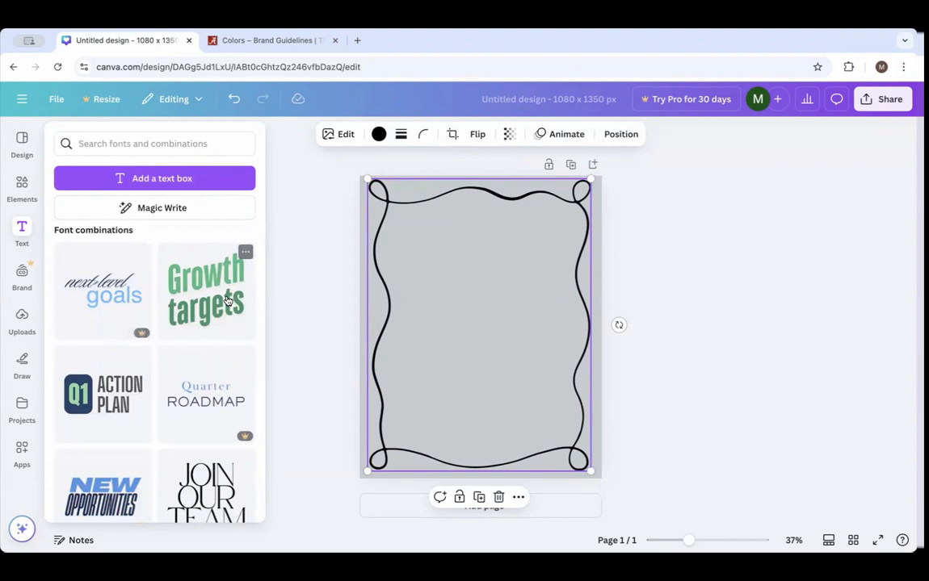
{"action": "scroll", "coordinate": [169, 422], "scroll_direction": "down", "scroll_amount": 6}
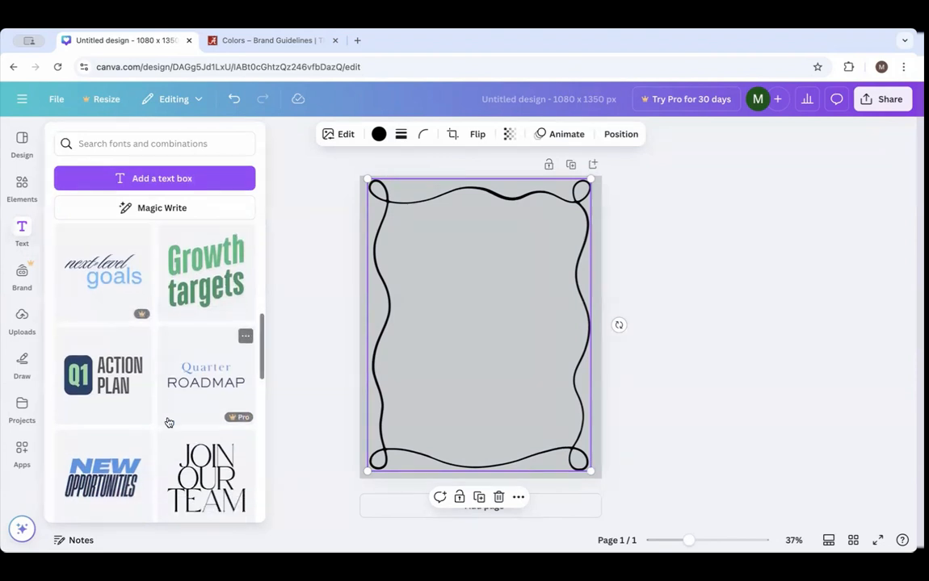
{"action": "scroll", "coordinate": [169, 423], "scroll_direction": "down", "scroll_amount": 8}
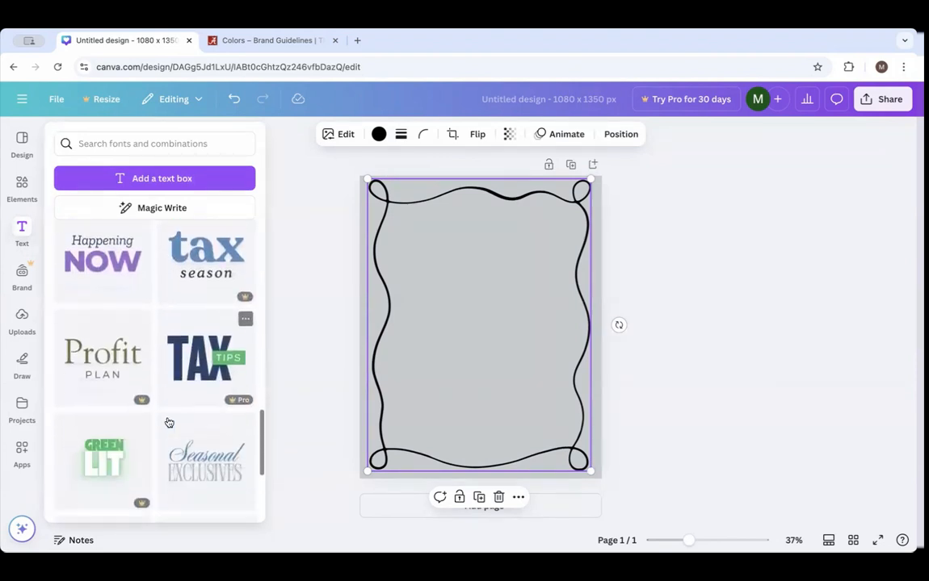
{"action": "scroll", "coordinate": [169, 422], "scroll_direction": "down", "scroll_amount": 6}
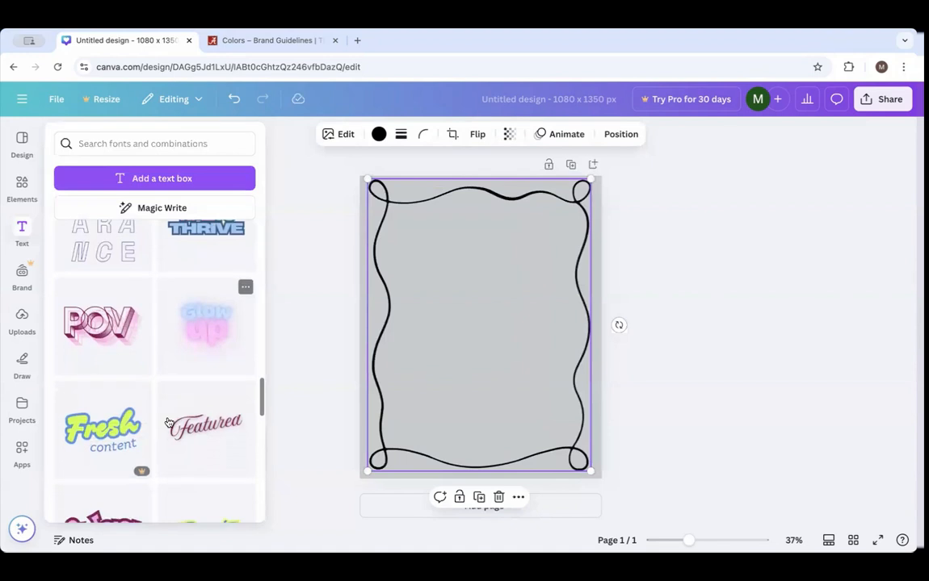
{"action": "scroll", "coordinate": [169, 423], "scroll_direction": "down", "scroll_amount": 7}
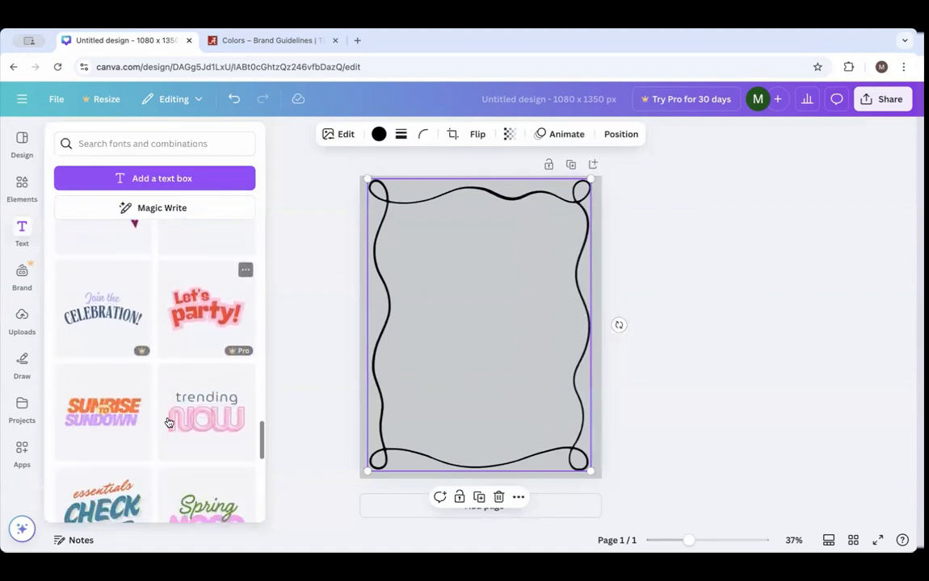
{"action": "scroll", "coordinate": [169, 422], "scroll_direction": "down", "scroll_amount": 4}
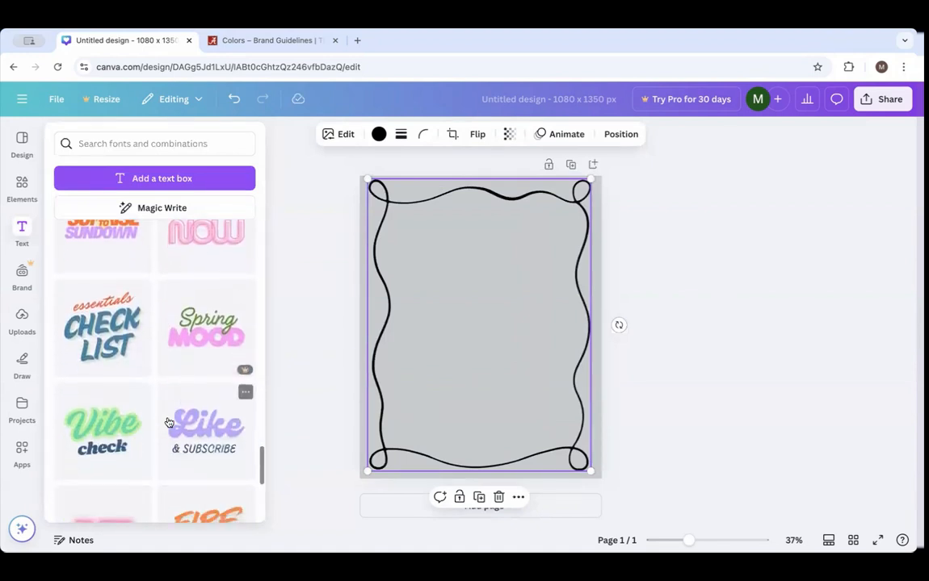
{"action": "scroll", "coordinate": [168, 422], "scroll_direction": "down", "scroll_amount": 4}
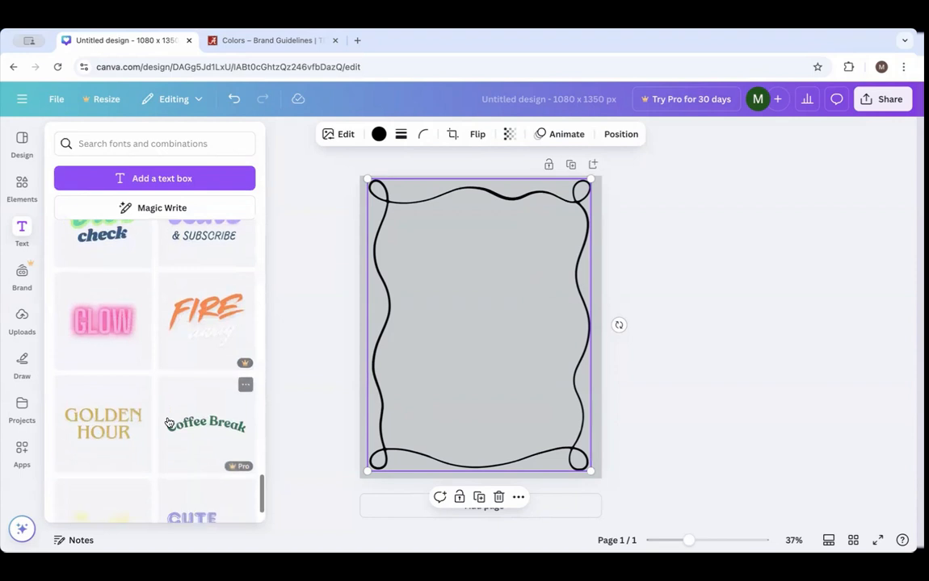
{"action": "scroll", "coordinate": [169, 422], "scroll_direction": "up", "scroll_amount": 5}
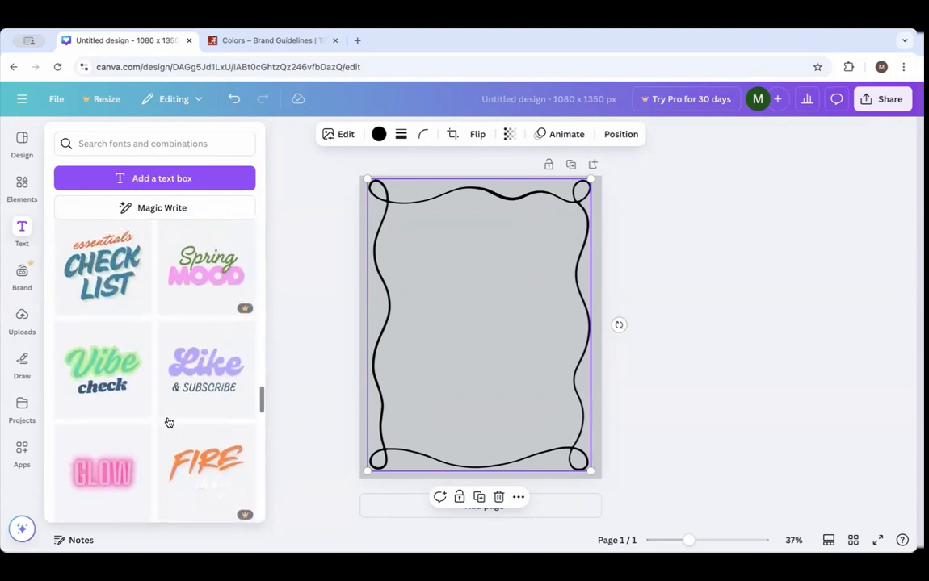
{"action": "left_click", "coordinate": [102, 364]}
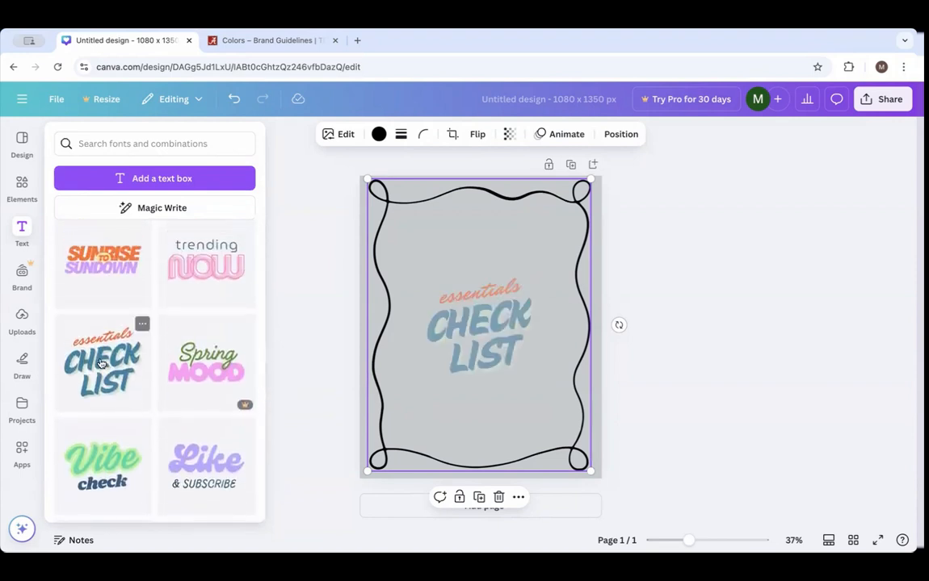
Replace the word "essentials" in the orange upper line with "Big Al".
{"action": "left_click", "coordinate": [488, 302]}
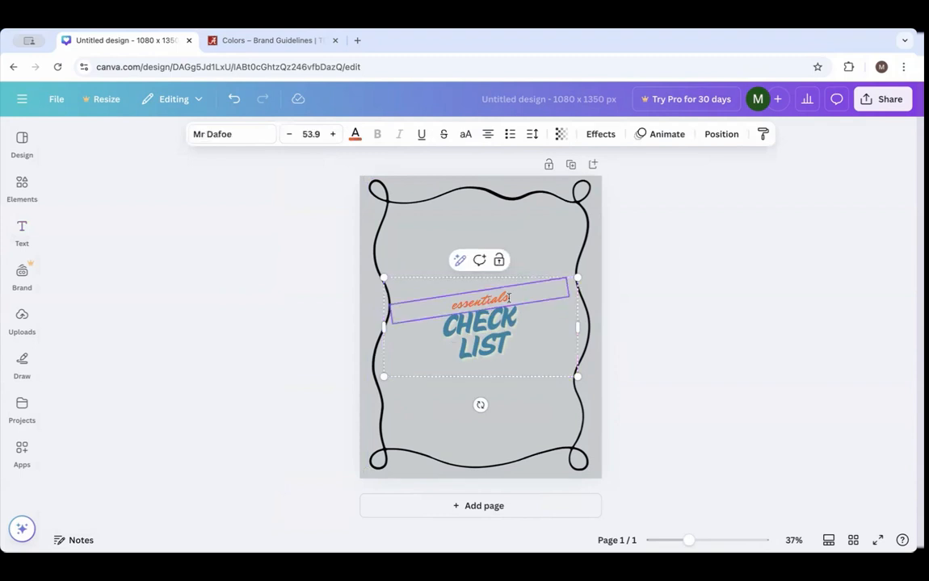
{"action": "key", "text": "BackSpace"}
{"action": "key", "text": "BackSpace"}
{"action": "key", "text": "BackSpace"}
{"action": "key", "text": "BackSpace"}
{"action": "key", "text": "BackSpace"}
{"action": "key", "text": "BackSpace"}
{"action": "key", "text": "BackSpace"}
{"action": "key", "text": "BackSpace"}
{"action": "key", "text": "BackSpace"}
{"action": "type", "text": "Big Al"}
{"action": "left_click", "coordinate": [488, 329]}
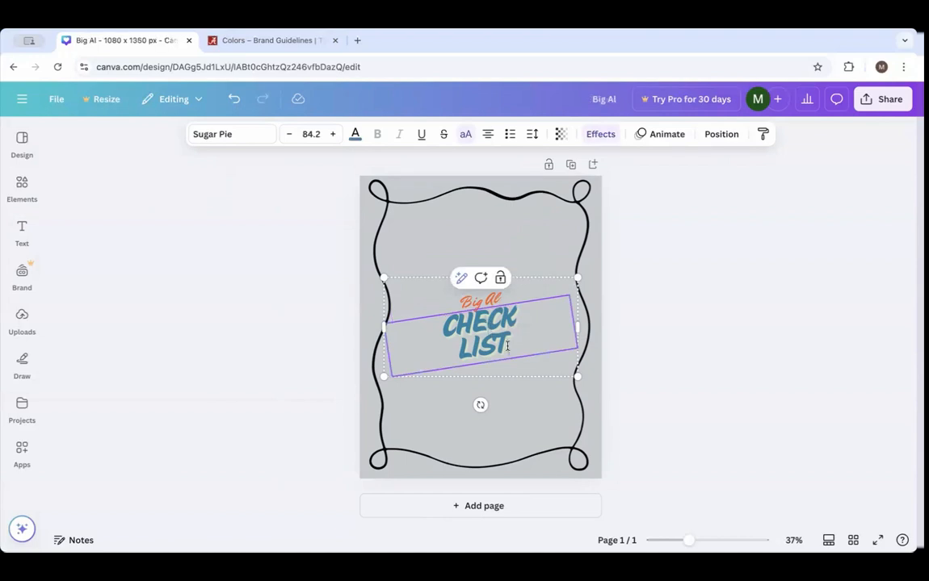
Change the orange upper line of the text group to "Come Study With".
{"action": "left_click", "coordinate": [500, 301]}
{"action": "key", "text": "BackSpace"}
{"action": "key", "text": "BackSpace"}
{"action": "key", "text": "BackSpace"}
{"action": "key", "text": "BackSpace"}
{"action": "key", "text": "BackSpace"}
{"action": "key", "text": "BackSpace"}
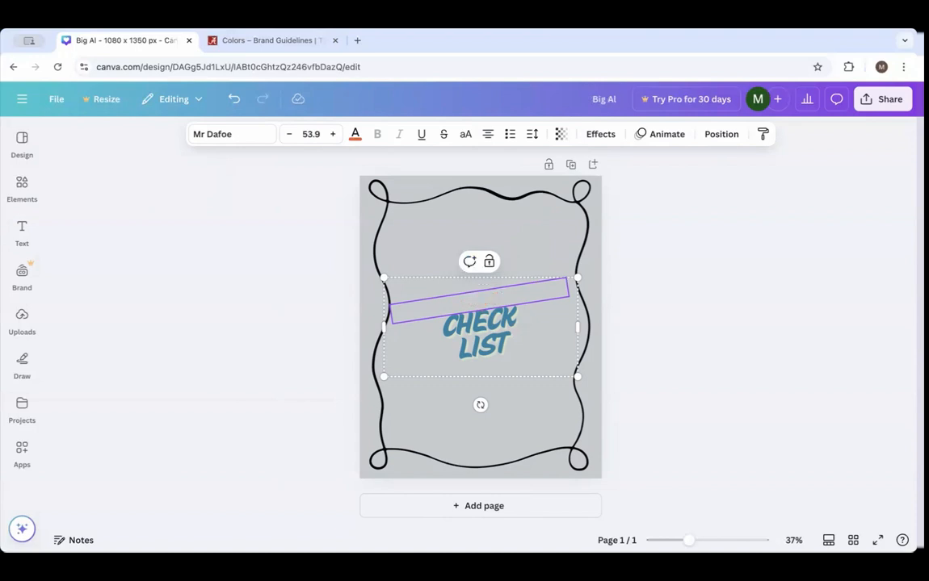
{"action": "type", "text": "Come Study"}
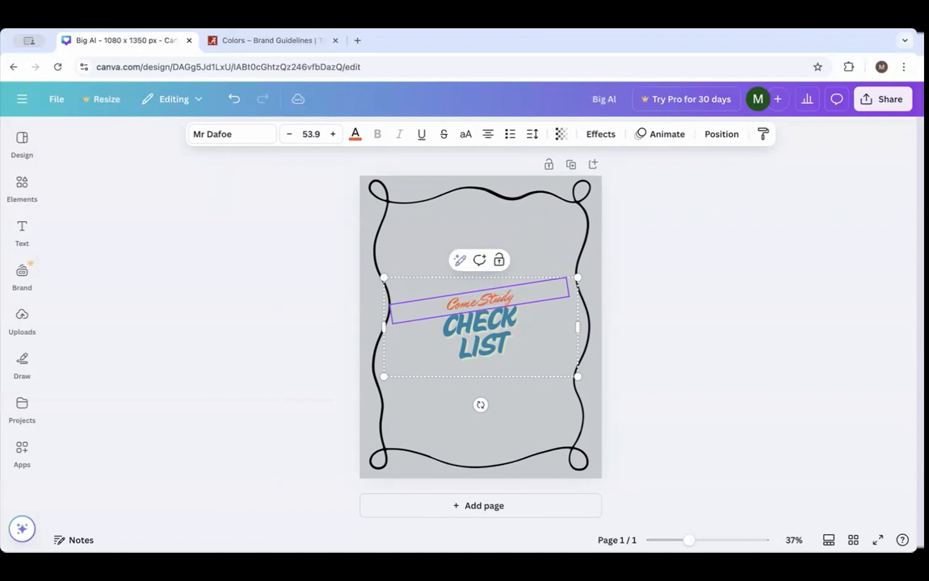
{"action": "type", "text": " With"}
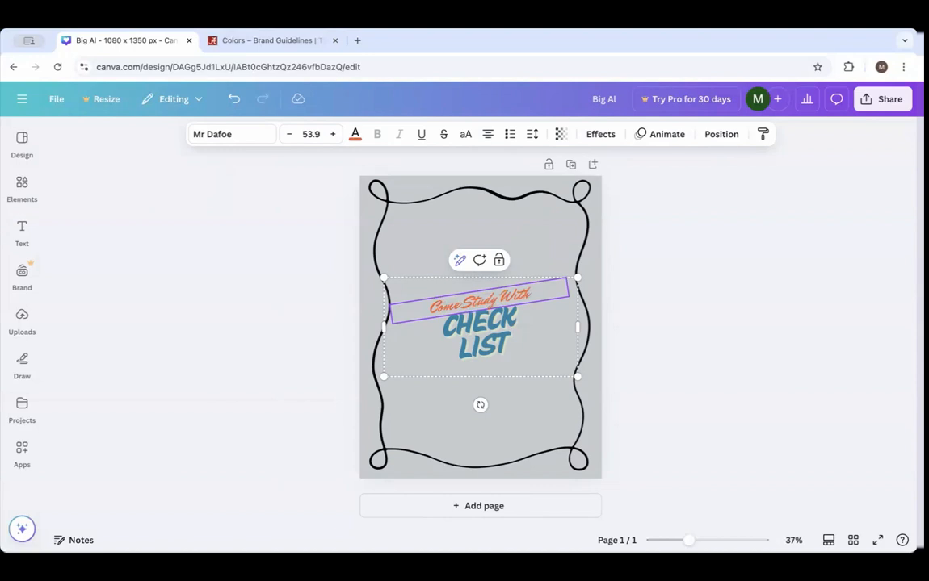
Replace the blue "CHECK LIST" text with "BIG AL!".
{"action": "left_click", "coordinate": [488, 348]}
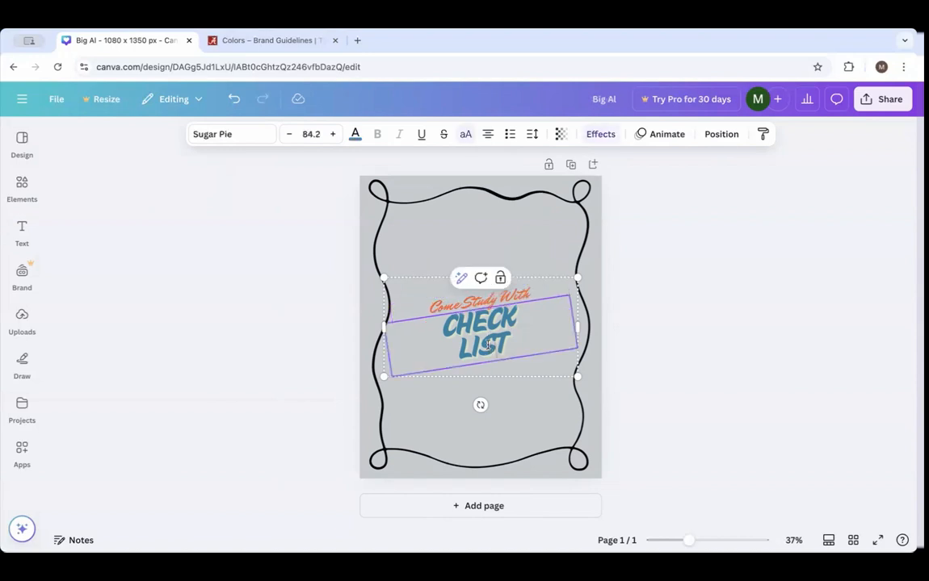
{"action": "key", "text": "BackSpace"}
{"action": "key", "text": "BackSpace"}
{"action": "key", "text": "BackSpace"}
{"action": "key", "text": "BackSpace"}
{"action": "key", "text": "BackSpace"}
{"action": "key", "text": "BackSpace"}
{"action": "key", "text": "BackSpace"}
{"action": "key", "text": "BackSpace"}
{"action": "key", "text": "BackSpace"}
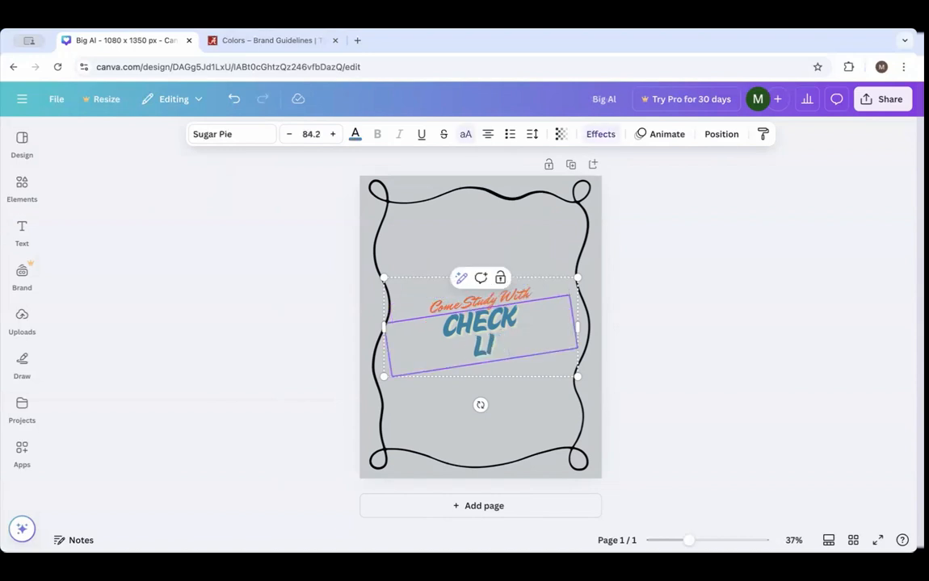
{"action": "key", "text": "BackSpace"}
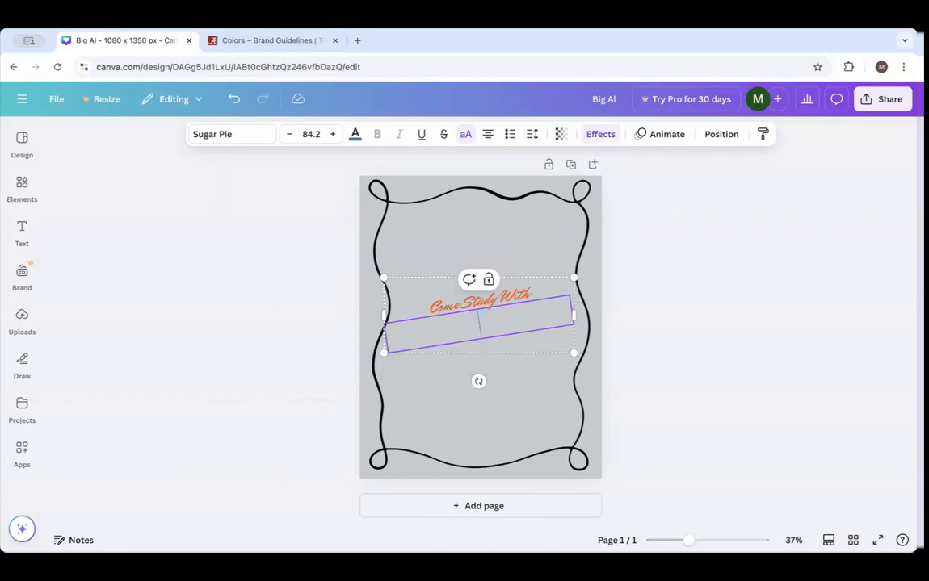
{"action": "type", "text": "BIG AL"}
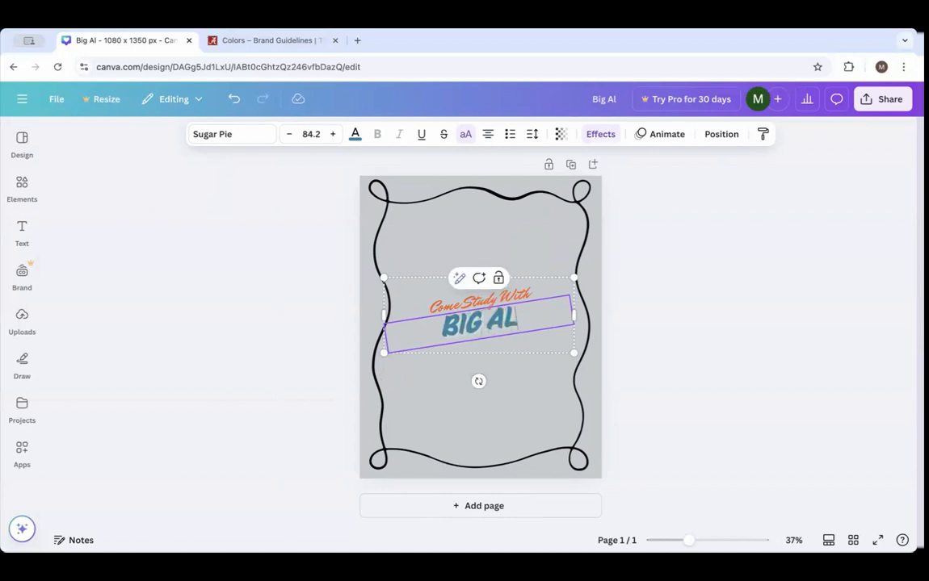
{"action": "type", "text": "!"}
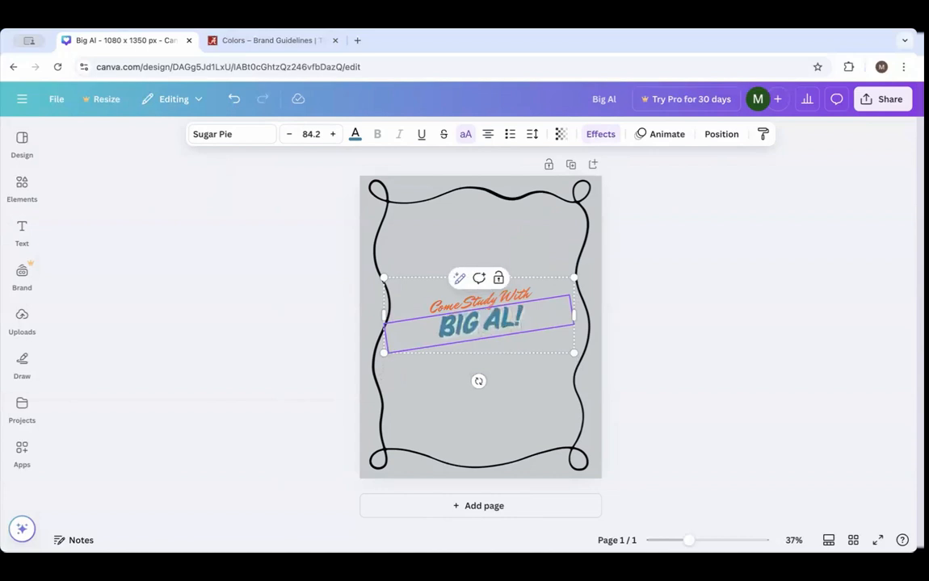
Recolor both the "Come Study With" and "BIG AL!" lines with the Brand Kit's crimson.
{"action": "left_click", "coordinate": [464, 308]}
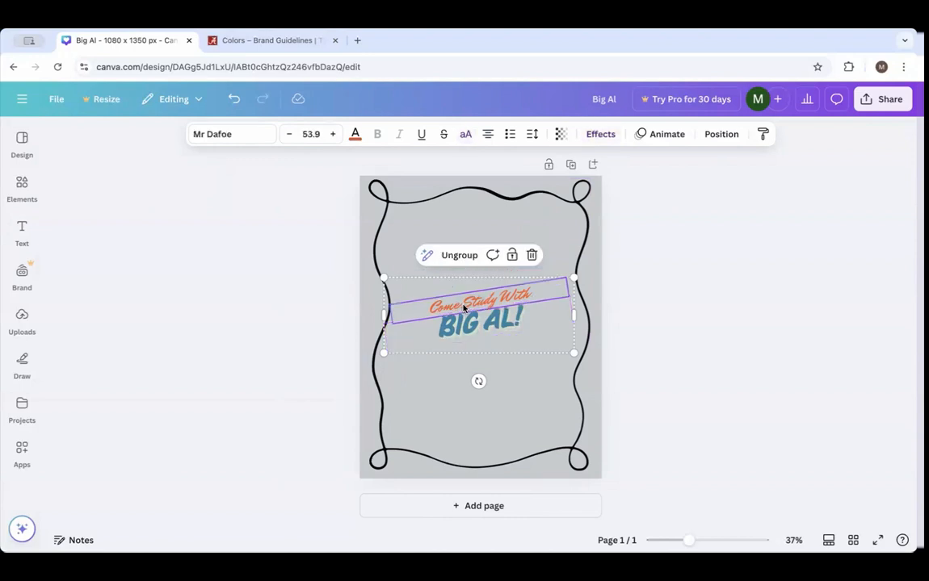
{"action": "left_click", "coordinate": [355, 137]}
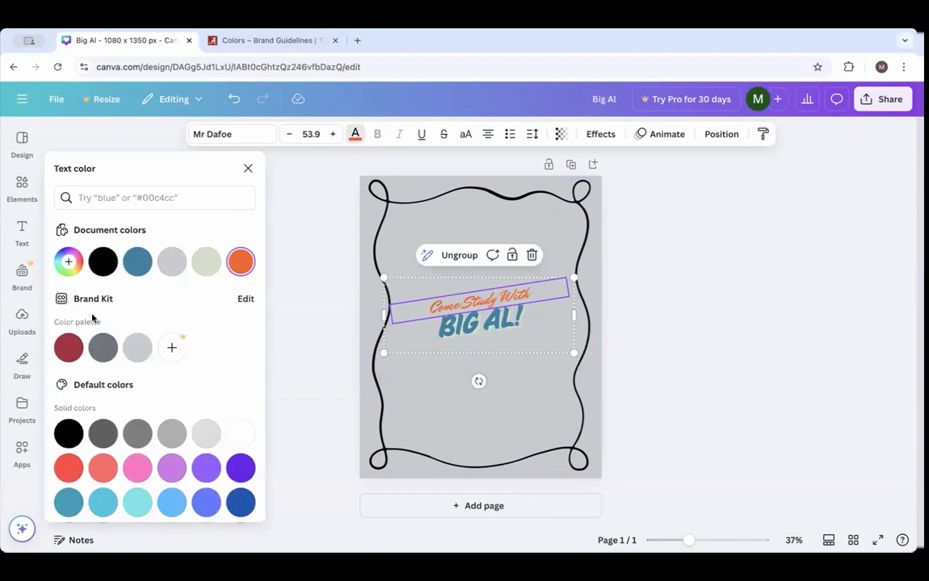
{"action": "left_click", "coordinate": [69, 347]}
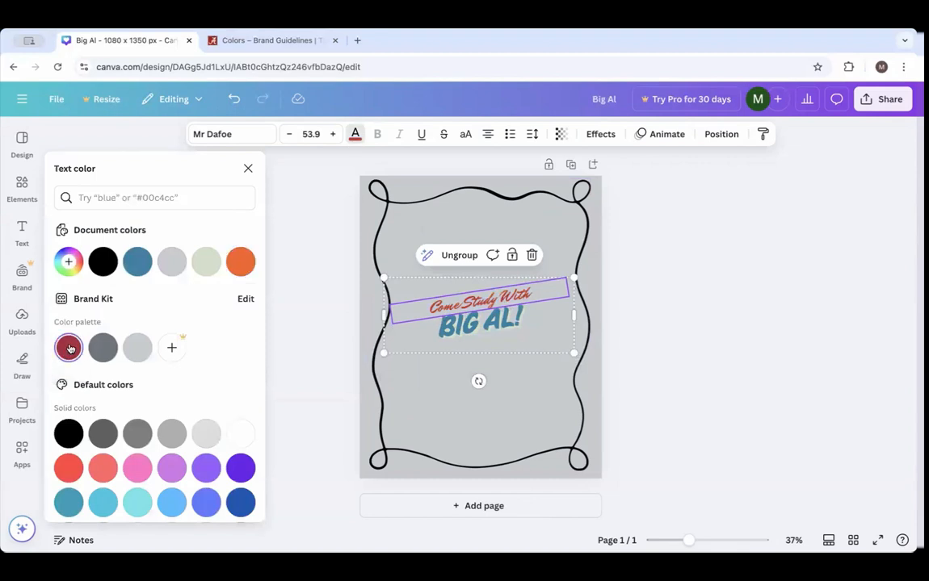
{"action": "left_click", "coordinate": [520, 337]}
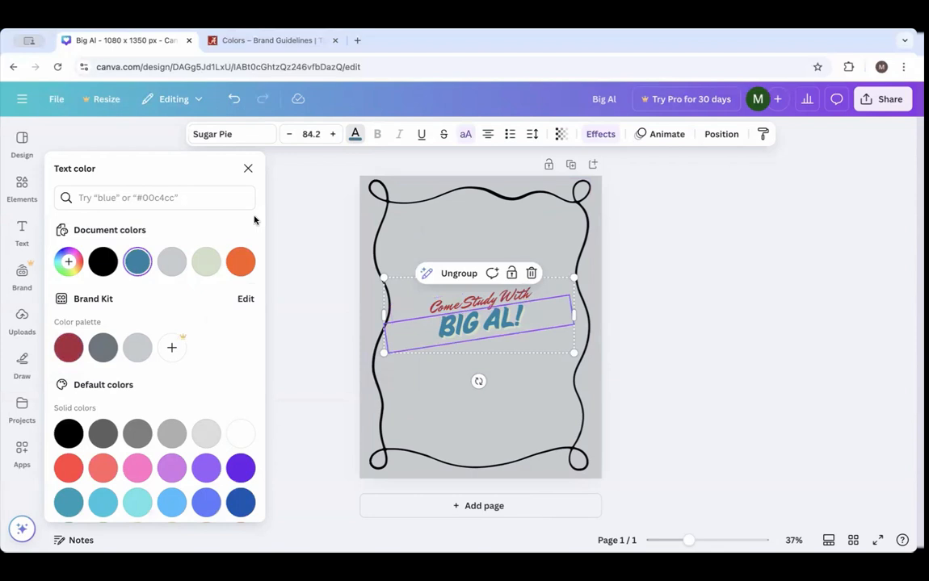
{"action": "left_click", "coordinate": [69, 347]}
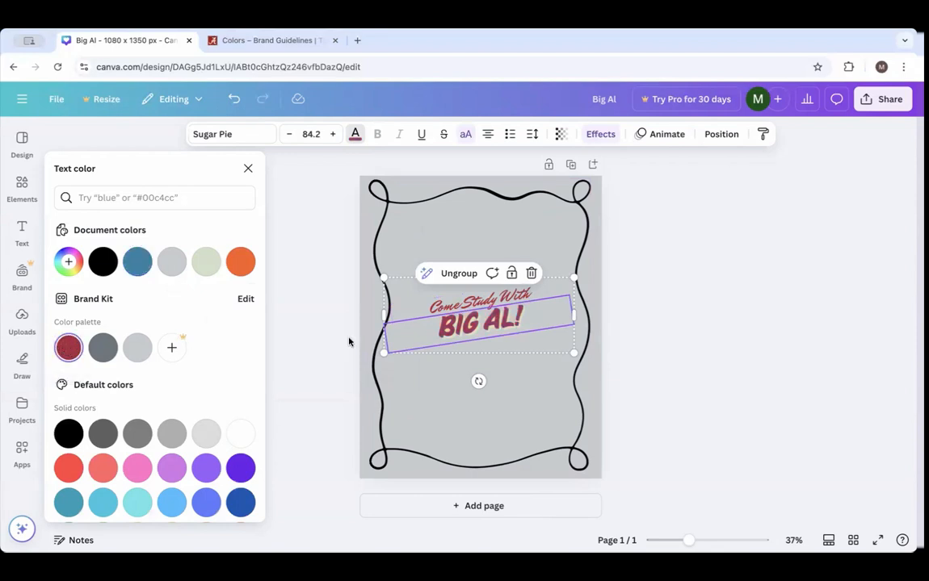
{"action": "left_click", "coordinate": [398, 257]}
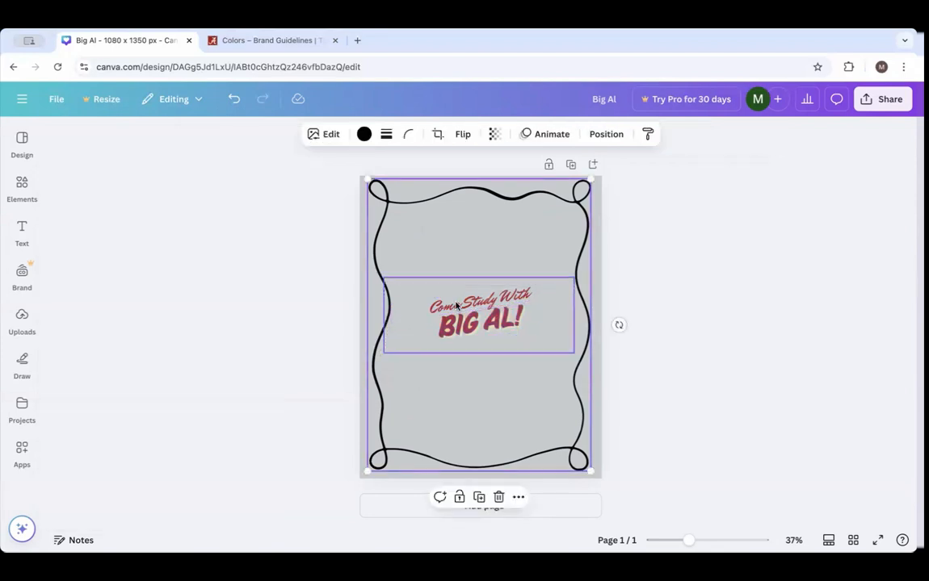
Move the text group up near the border's upper edge and increase the "Come Study With" font size to 76.9.
{"action": "left_click_drag", "start_coordinate": [428, 299], "coordinate": [457, 229]}
{"action": "left_click", "coordinate": [470, 233]}
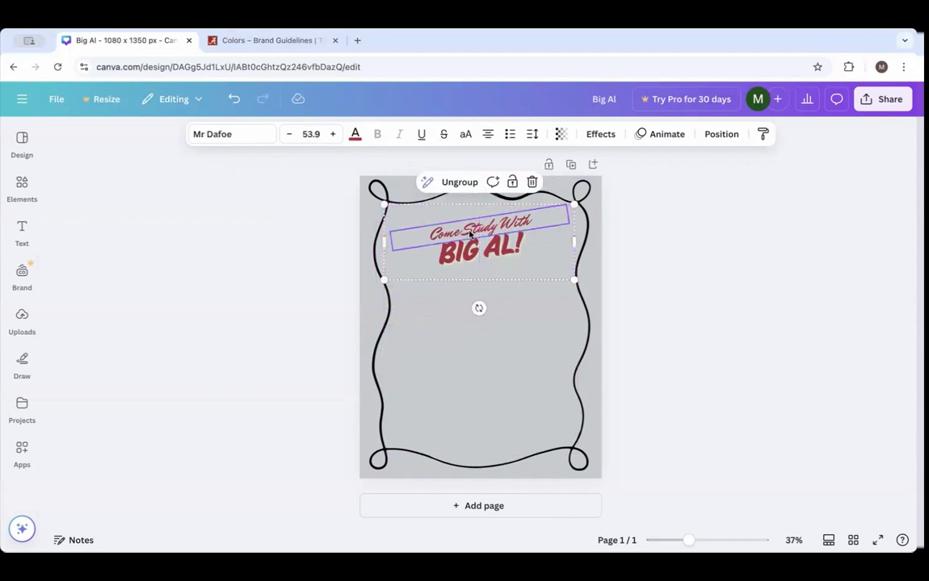
{"action": "left_click", "coordinate": [333, 135]}
{"action": "left_click", "coordinate": [332, 135]}
{"action": "double_click", "coordinate": [332, 135]}
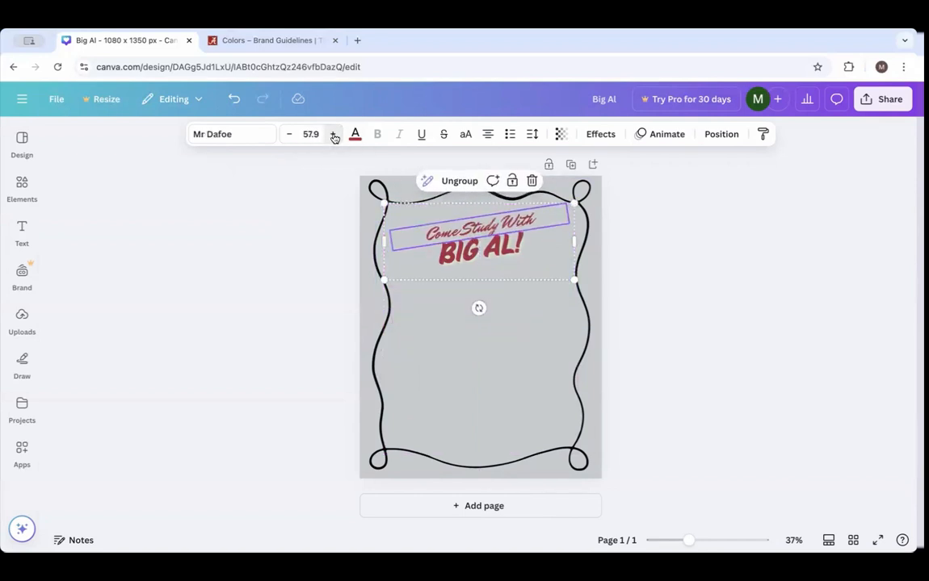
{"action": "triple_click", "coordinate": [333, 135]}
{"action": "triple_click", "coordinate": [333, 135]}
{"action": "triple_click", "coordinate": [332, 135]}
{"action": "triple_click", "coordinate": [333, 135]}
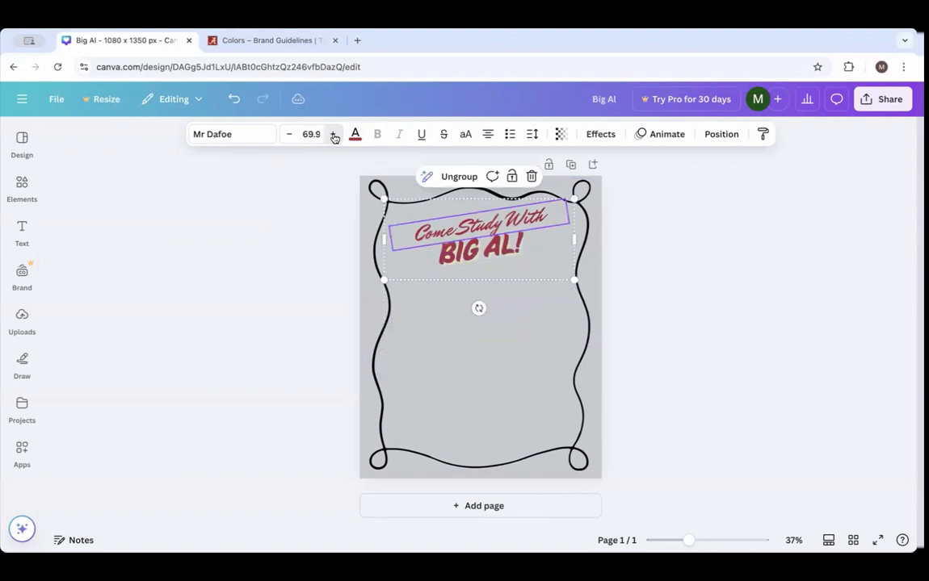
{"action": "double_click", "coordinate": [332, 135]}
{"action": "triple_click", "coordinate": [333, 134]}
{"action": "double_click", "coordinate": [333, 135]}
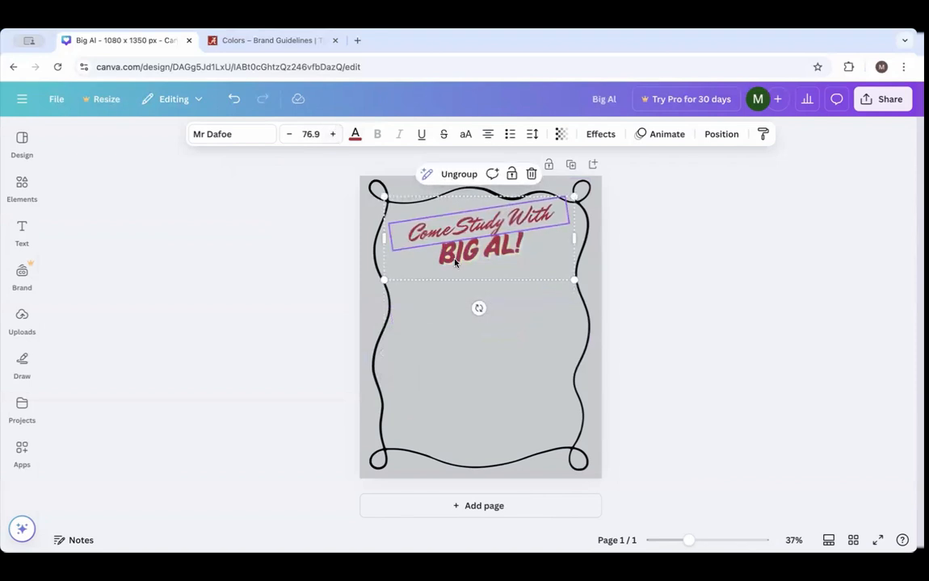
Increase the "BIG AL!" font size to about 101.
{"action": "left_click", "coordinate": [495, 252]}
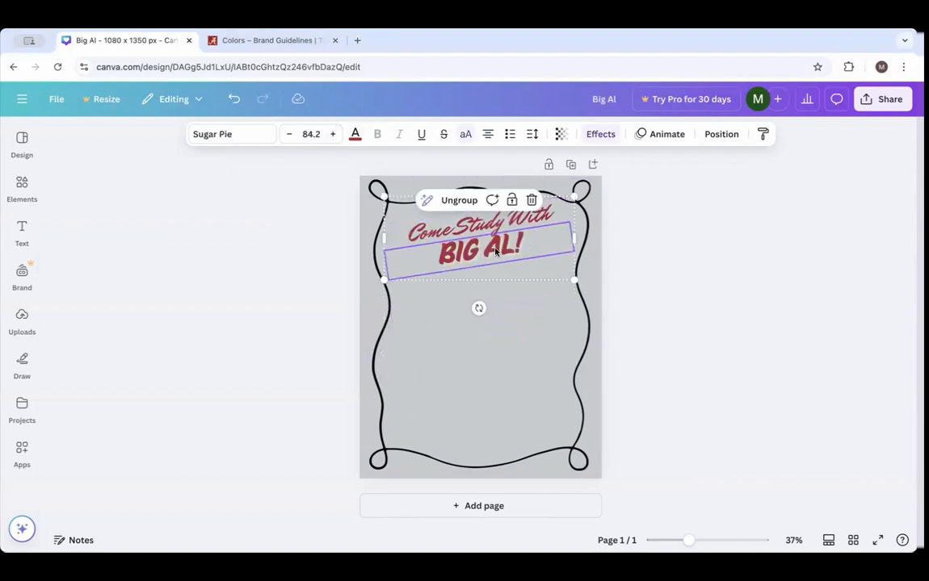
{"action": "triple_click", "coordinate": [335, 135]}
{"action": "double_click", "coordinate": [335, 135]}
{"action": "triple_click", "coordinate": [335, 135]}
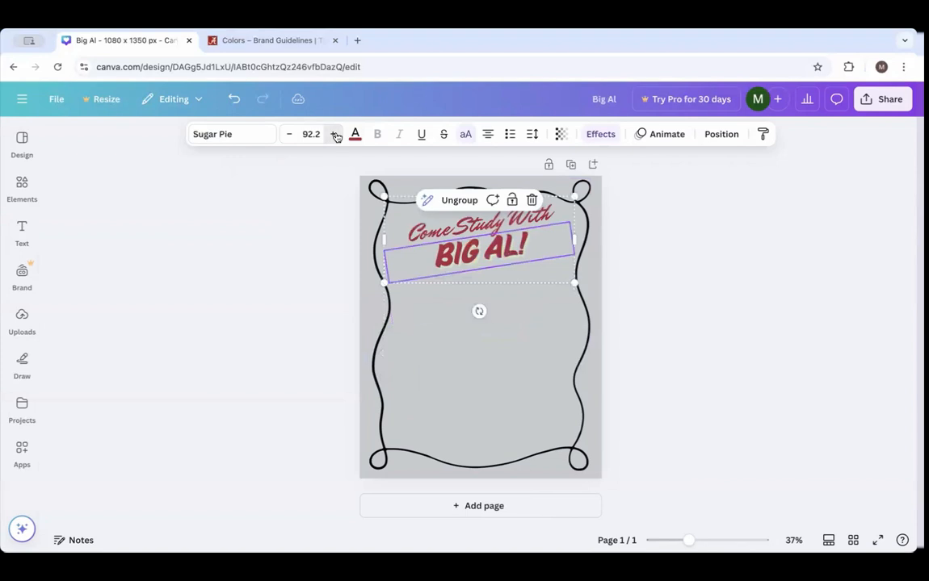
{"action": "triple_click", "coordinate": [335, 135]}
{"action": "triple_click", "coordinate": [336, 135]}
{"action": "triple_click", "coordinate": [335, 135]}
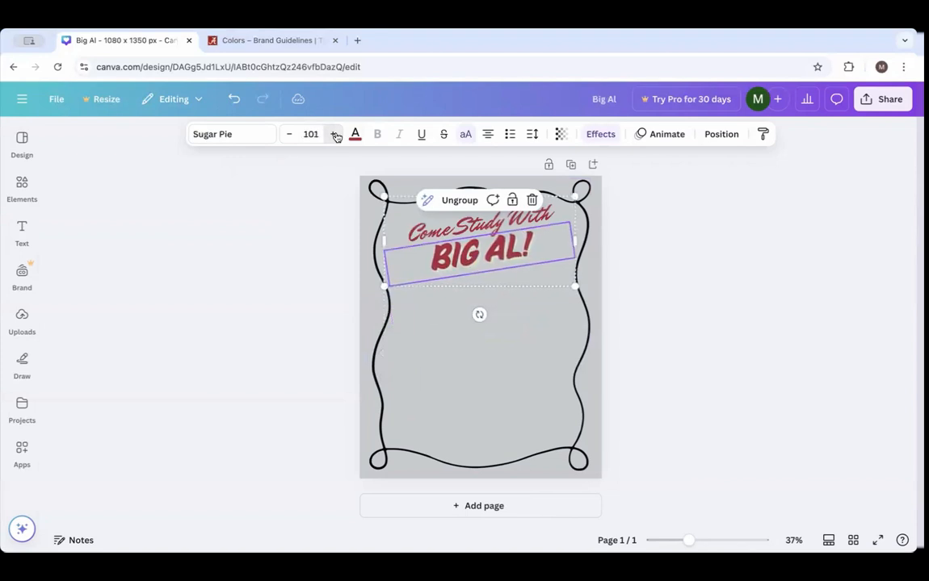
{"action": "left_click", "coordinate": [335, 134]}
{"action": "left_click", "coordinate": [470, 435]}
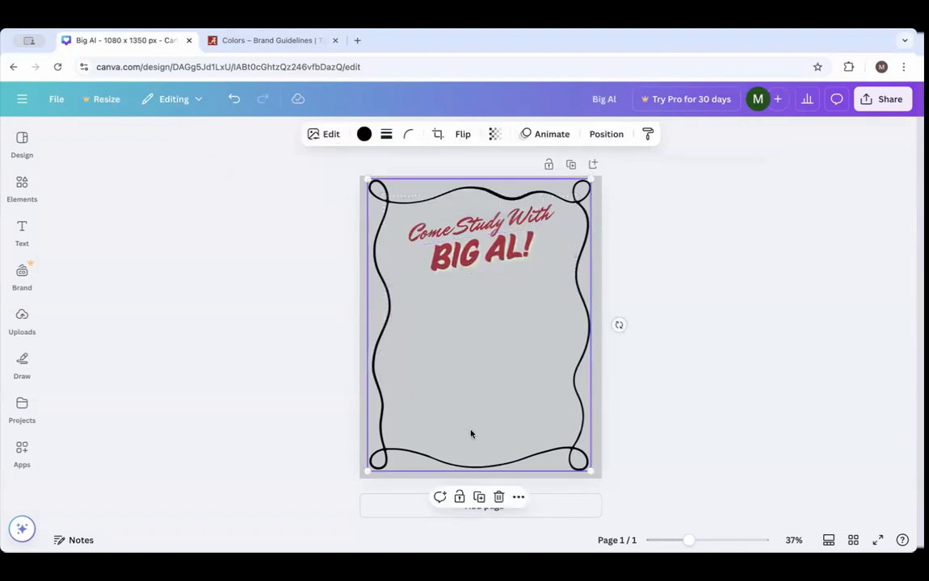
Add a new text box to the page and set its font to Droid Serif.
{"action": "left_click", "coordinate": [21, 229]}
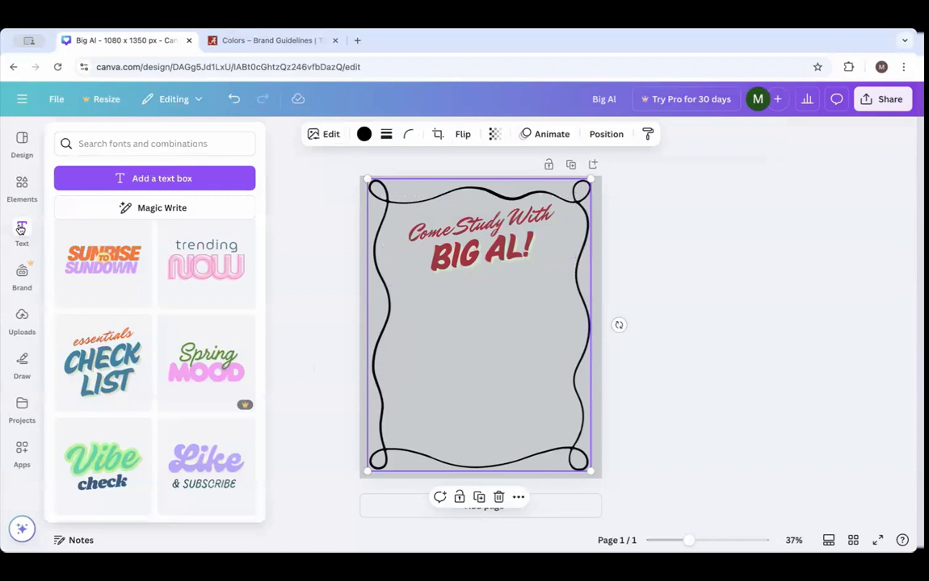
{"action": "left_click", "coordinate": [162, 178]}
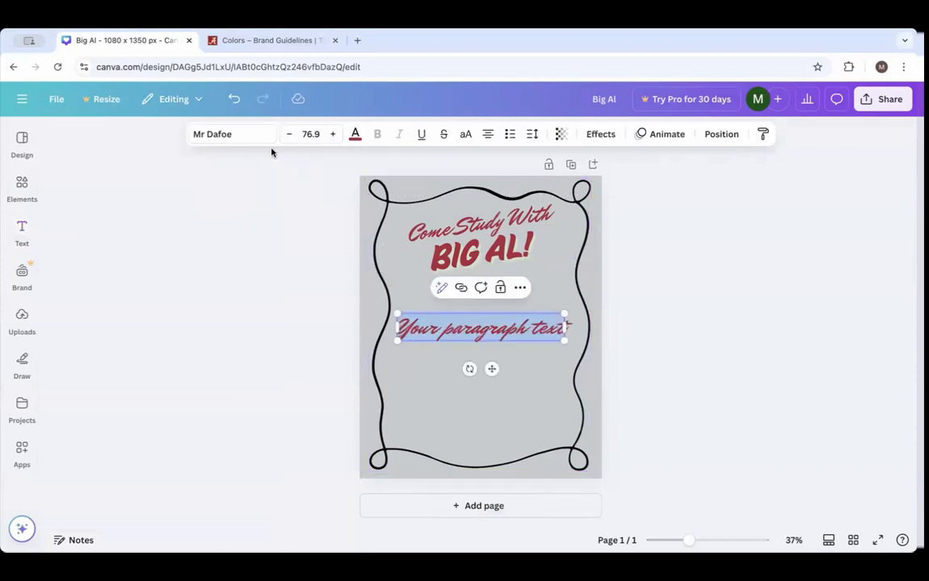
{"action": "left_click", "coordinate": [264, 139]}
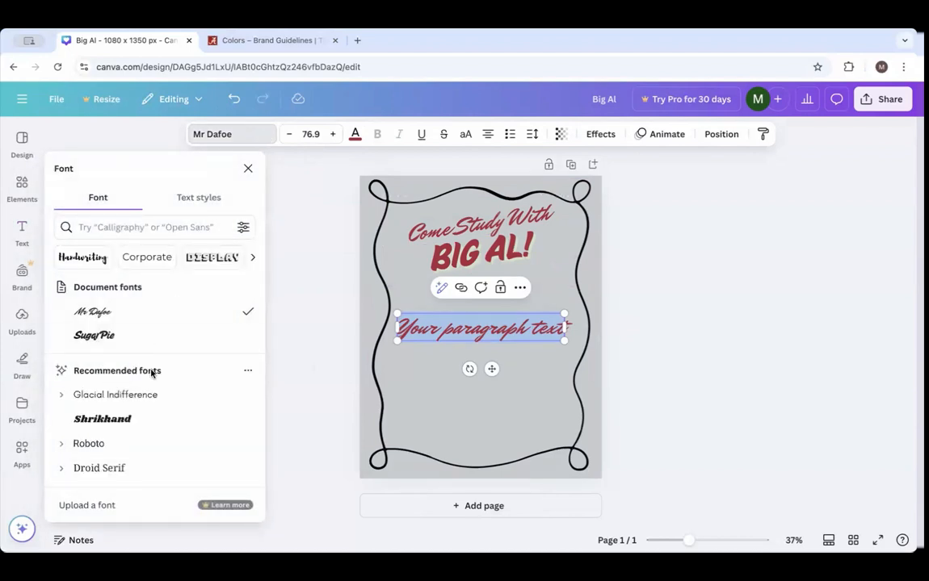
{"action": "scroll", "coordinate": [130, 432], "scroll_direction": "down", "scroll_amount": 2}
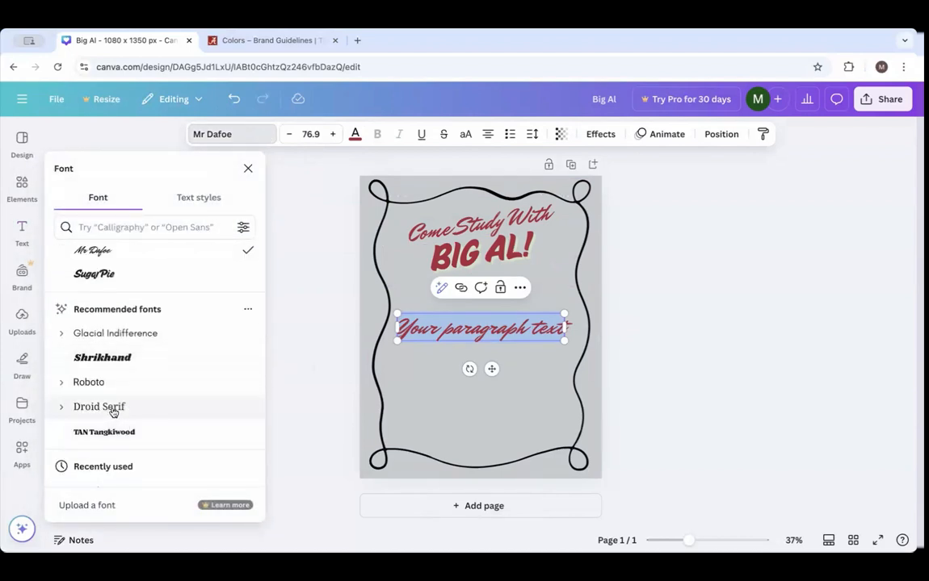
{"action": "left_click", "coordinate": [113, 410]}
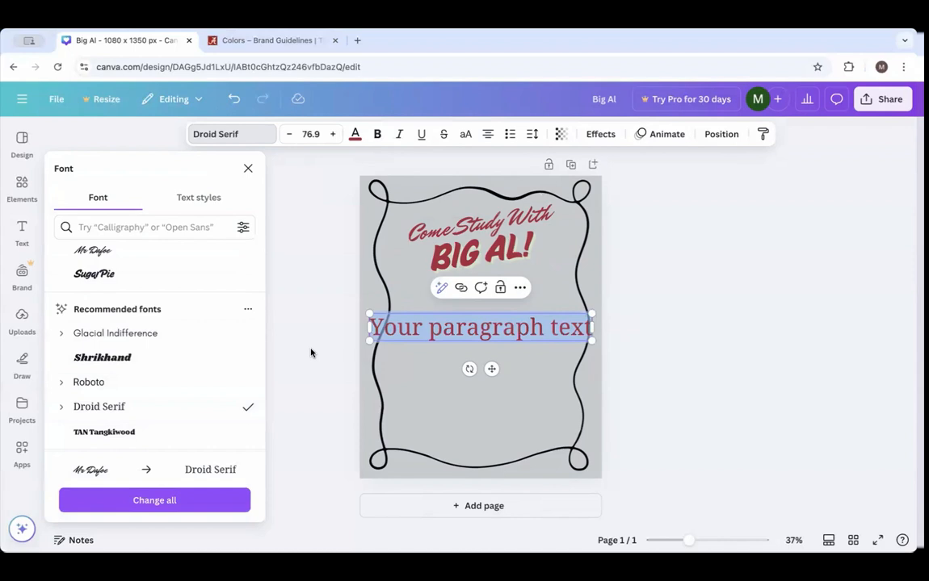
Replace the placeholder paragraph text with "Gorgas Library" and start a second line.
{"action": "type", "text": "G"}
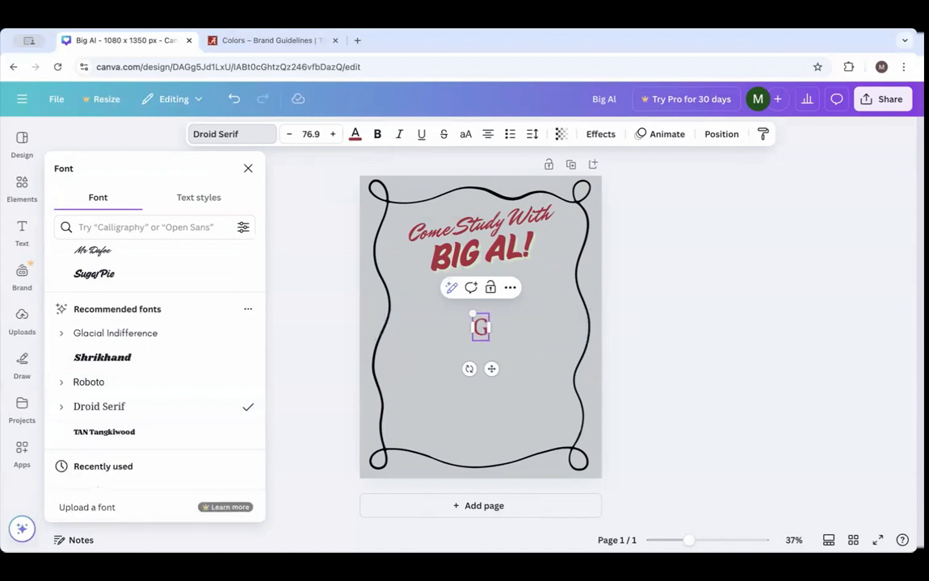
{"action": "type", "text": "orgas Library"}
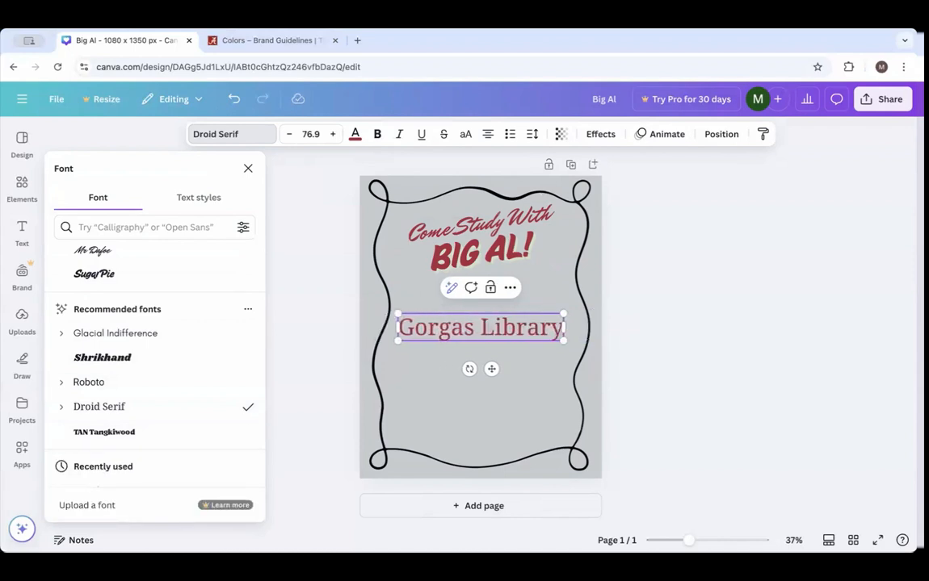
{"action": "key", "text": "Return"}
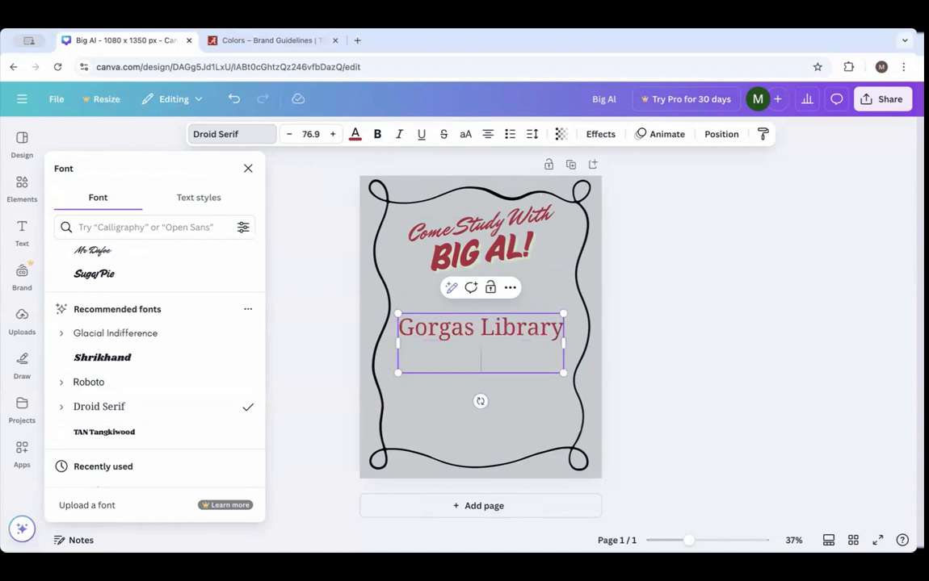
{"action": "type", "text": "Mond"}
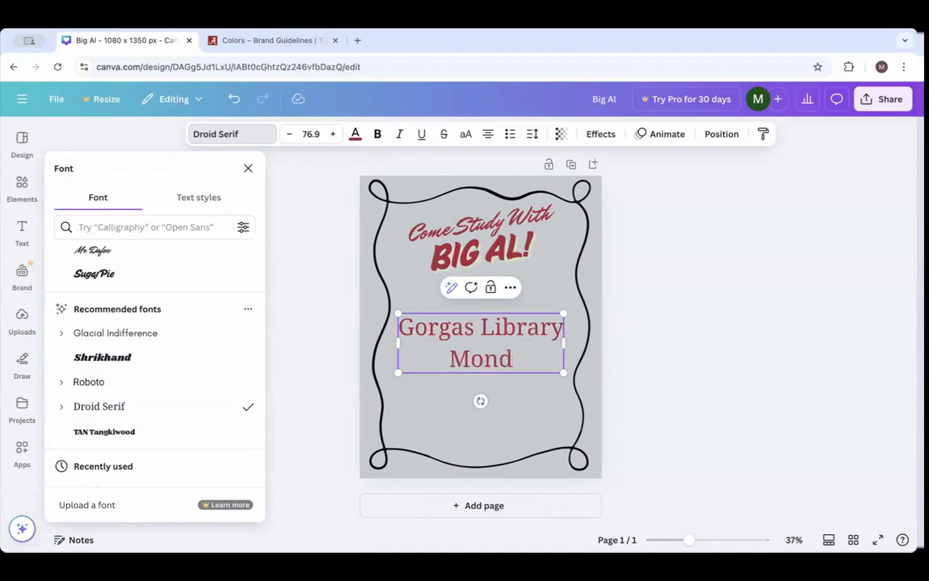
{"action": "key", "text": "BackSpace"}
{"action": "key", "text": "BackSpace"}
{"action": "key", "text": "BackSpace"}
{"action": "key", "text": "BackSpace"}
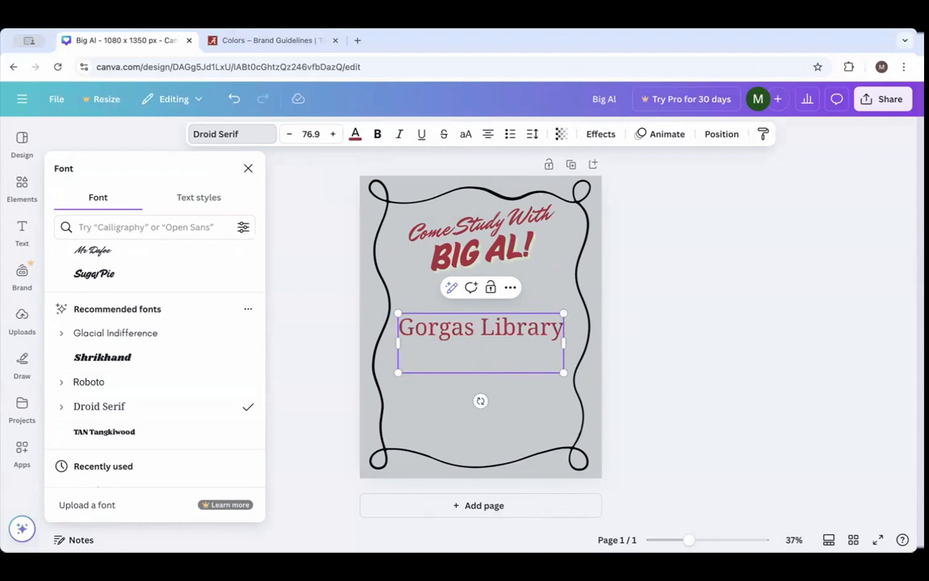
Add the event date "3/7/25" and the time "4:00PM - 6:00PM" on separate lines below "Gorgas Library".
{"action": "type", "text": "3/"}
{"action": "type", "text": "7/25"}
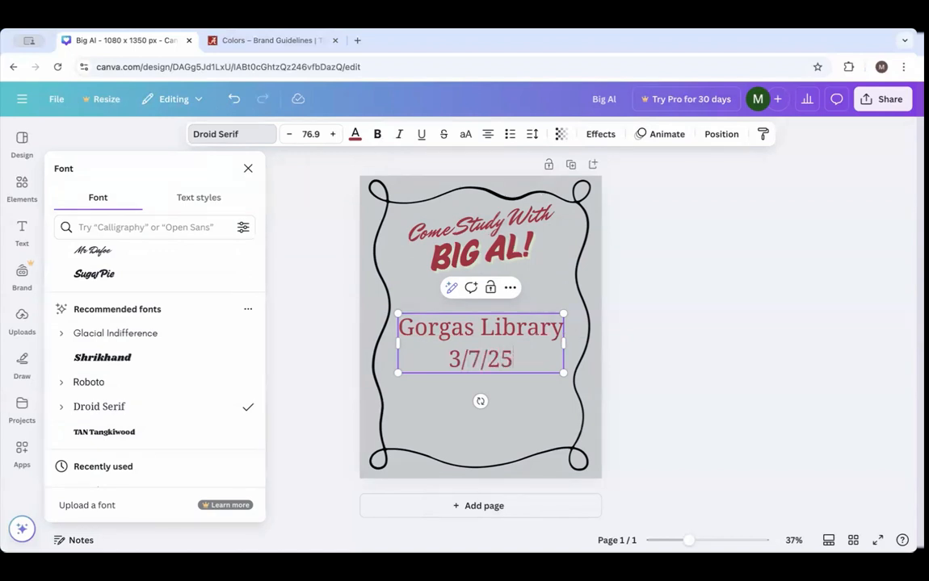
{"action": "key", "text": "Return"}
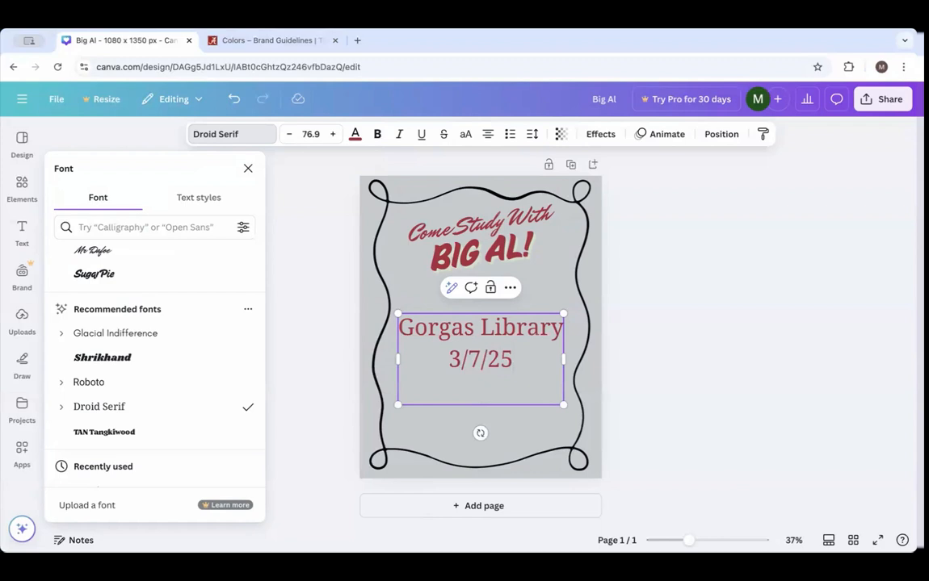
{"action": "type", "text": "4:00PM-"}
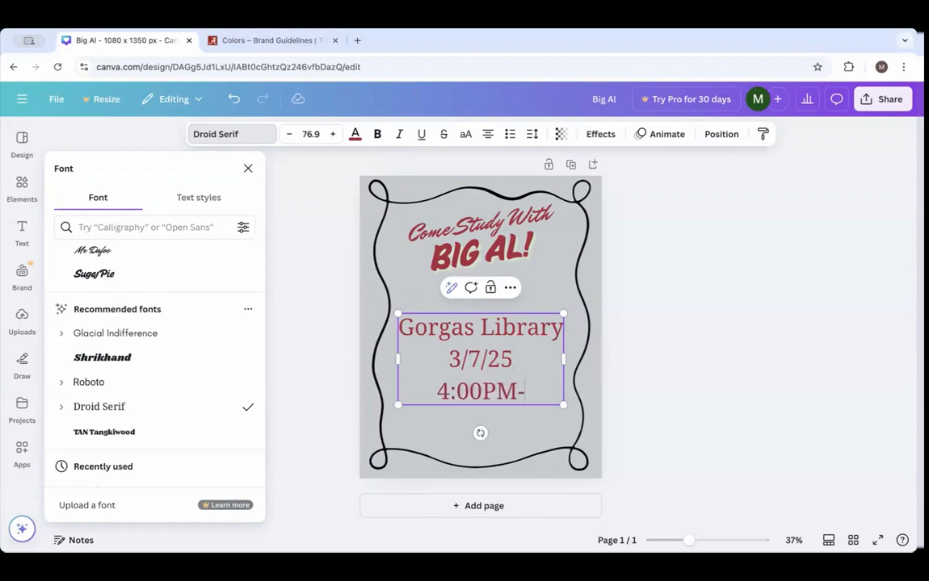
{"action": "type", "text": " 6:00"}
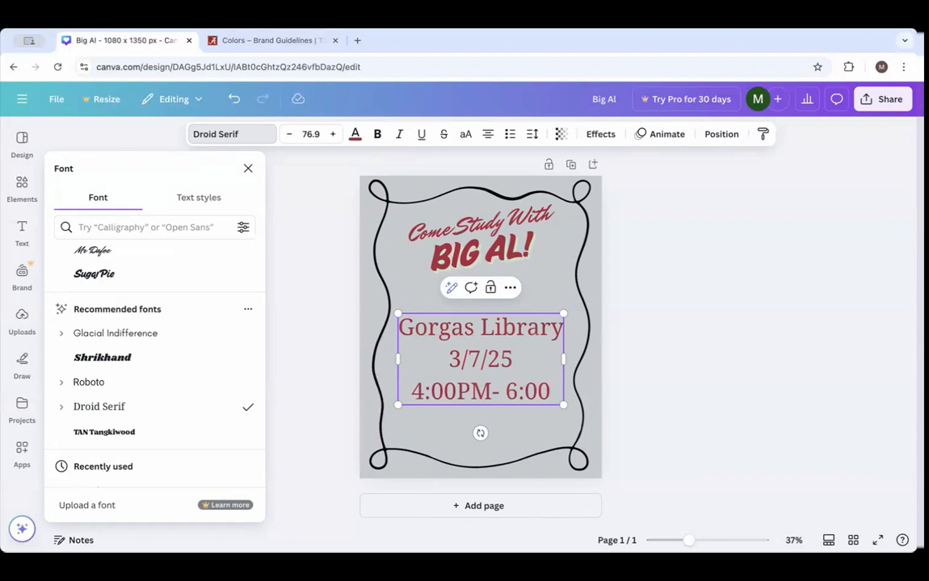
{"action": "type", "text": "PM"}
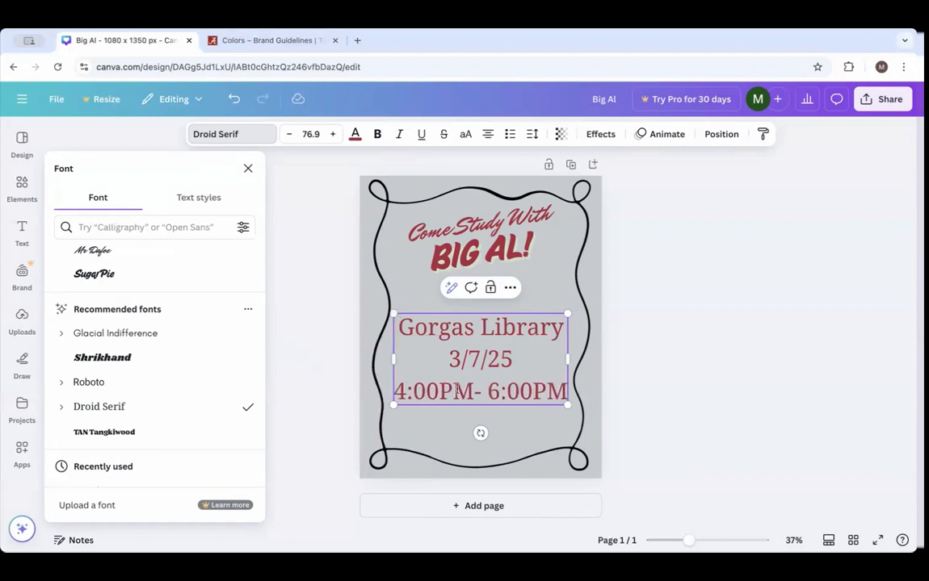
{"action": "left_click", "coordinate": [473, 393]}
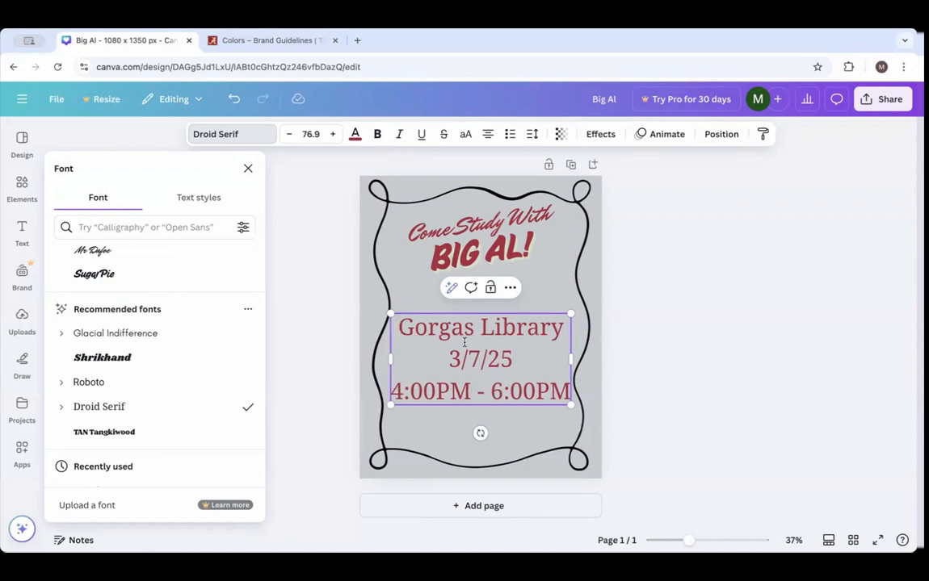
Reduce the font size of all three event detail lines to 48.9.
{"action": "left_click_drag", "start_coordinate": [398, 325], "coordinate": [567, 391]}
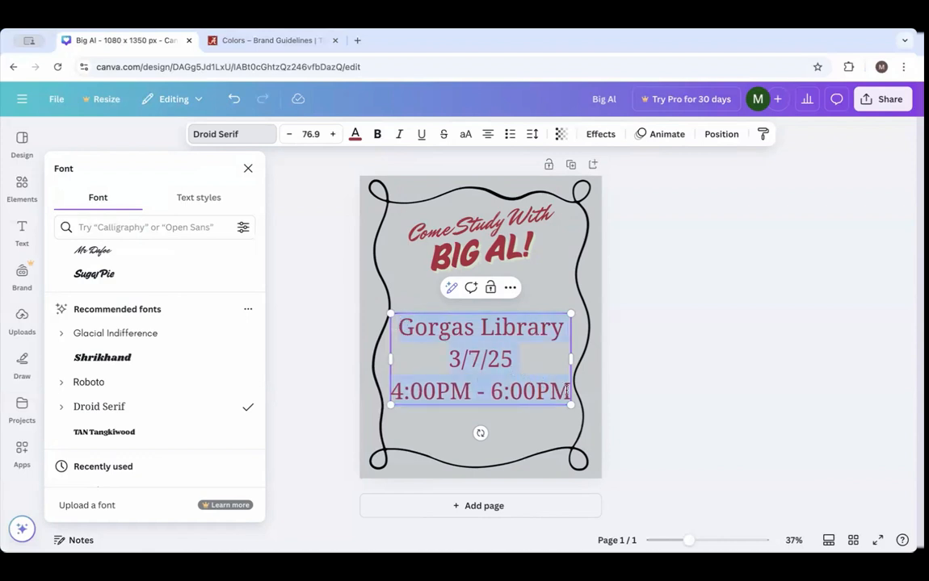
{"action": "left_click", "coordinate": [289, 135]}
{"action": "left_click", "coordinate": [289, 135]}
{"action": "left_click", "coordinate": [289, 135]}
{"action": "left_click", "coordinate": [289, 135]}
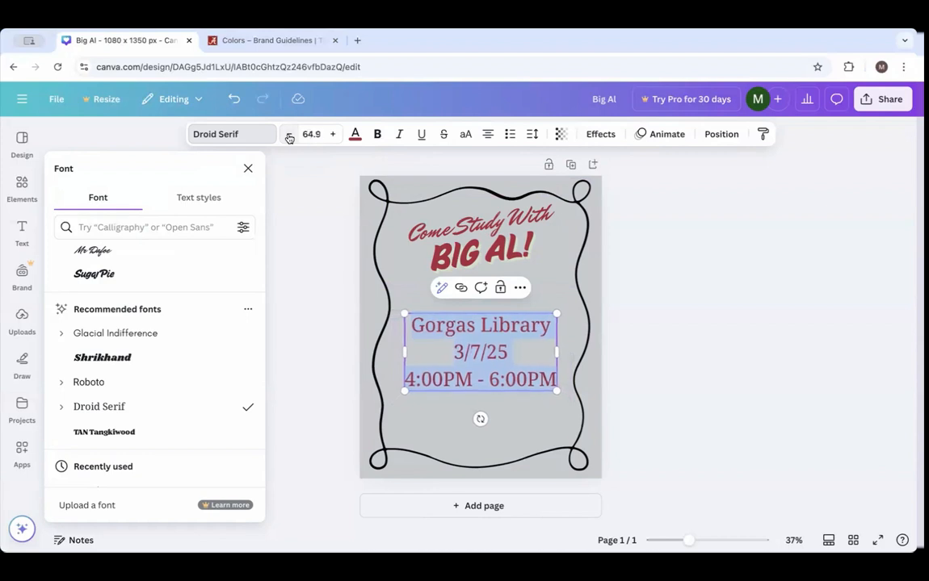
{"action": "left_click", "coordinate": [289, 135]}
{"action": "left_click", "coordinate": [289, 135]}
{"action": "left_click", "coordinate": [289, 135]}
{"action": "left_click", "coordinate": [289, 135]}
{"action": "left_click", "coordinate": [289, 135]}
{"action": "left_click", "coordinate": [289, 135]}
{"action": "left_click", "coordinate": [290, 135]}
{"action": "left_click", "coordinate": [289, 135]}
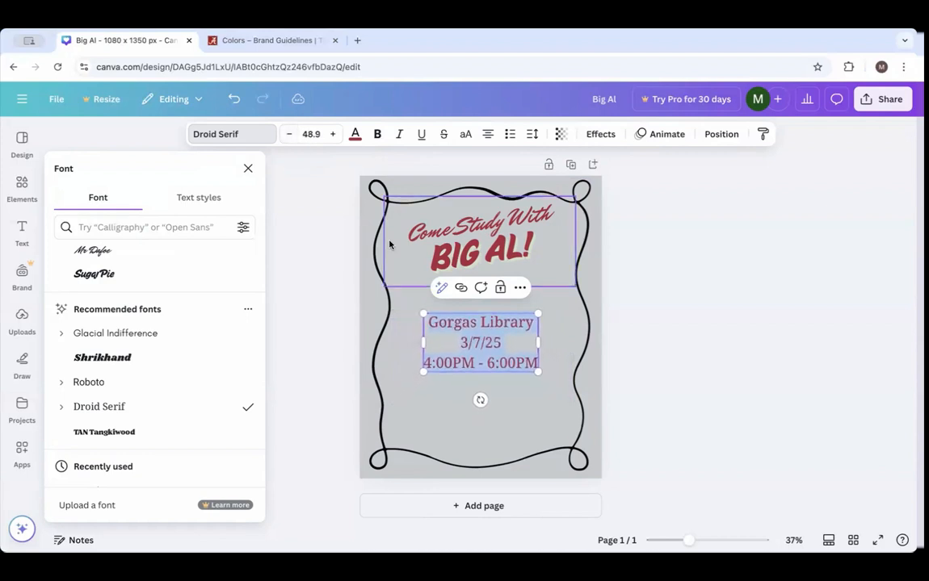
Move the event details text block straight down to just above the border's lower edge.
{"action": "left_click", "coordinate": [570, 340]}
{"action": "left_click", "coordinate": [511, 321]}
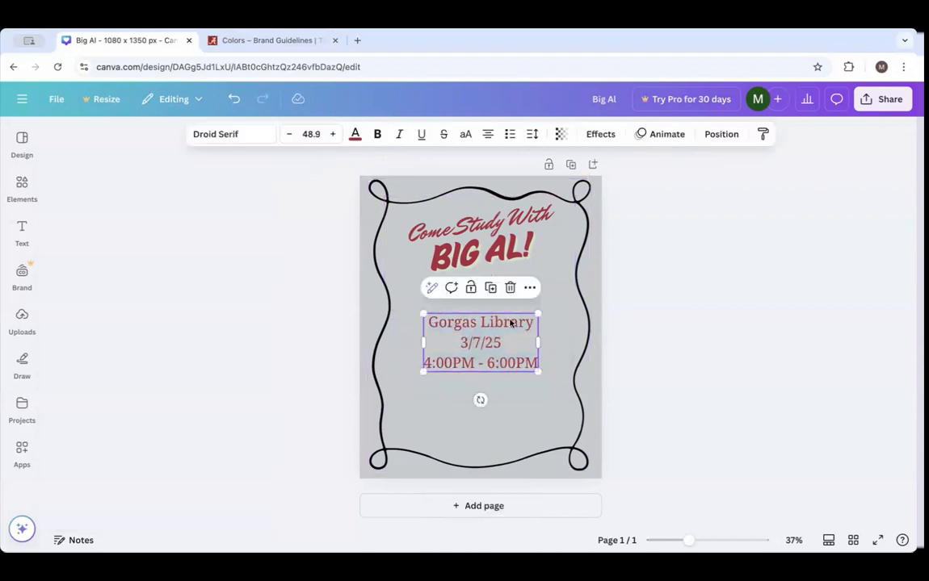
{"action": "left_click_drag", "start_coordinate": [511, 322], "coordinate": [511, 399]}
{"action": "left_click", "coordinate": [508, 303]}
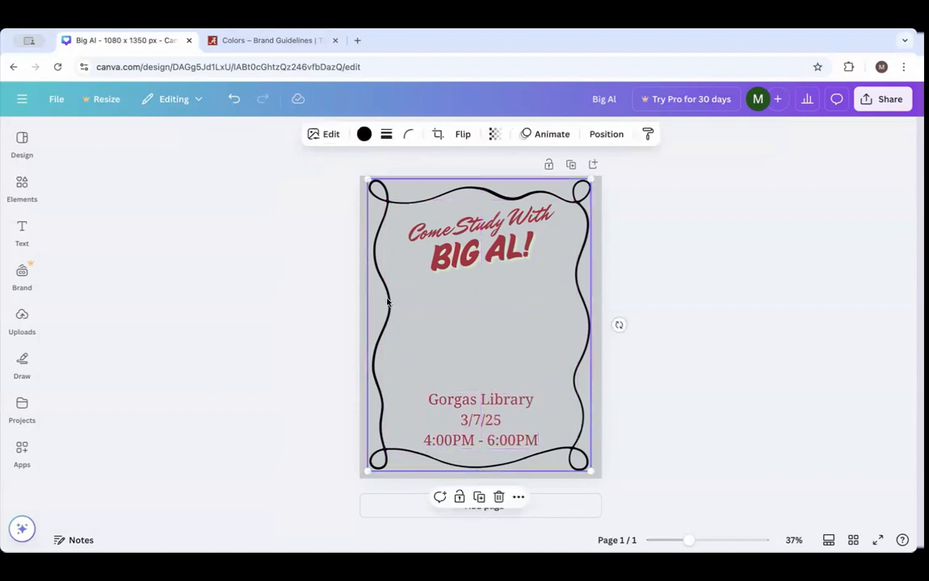
{"action": "left_click", "coordinate": [21, 274]}
{"action": "left_click", "coordinate": [22, 230]}
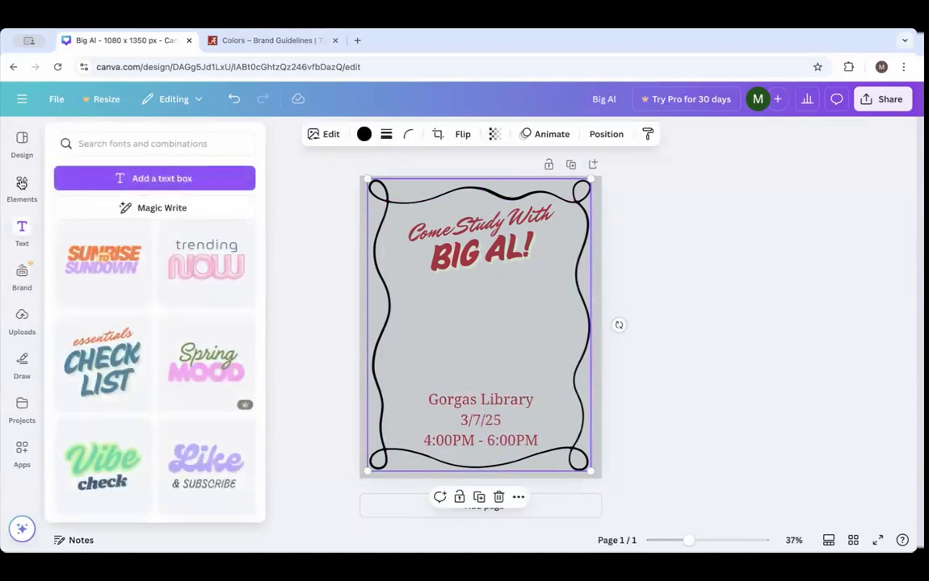
{"action": "left_click", "coordinate": [22, 184]}
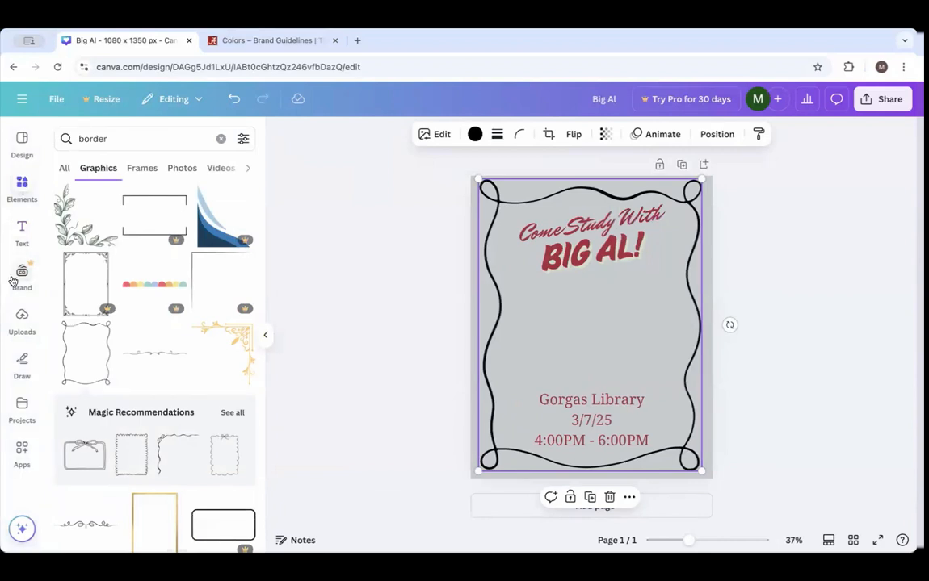
{"action": "left_click", "coordinate": [22, 321]}
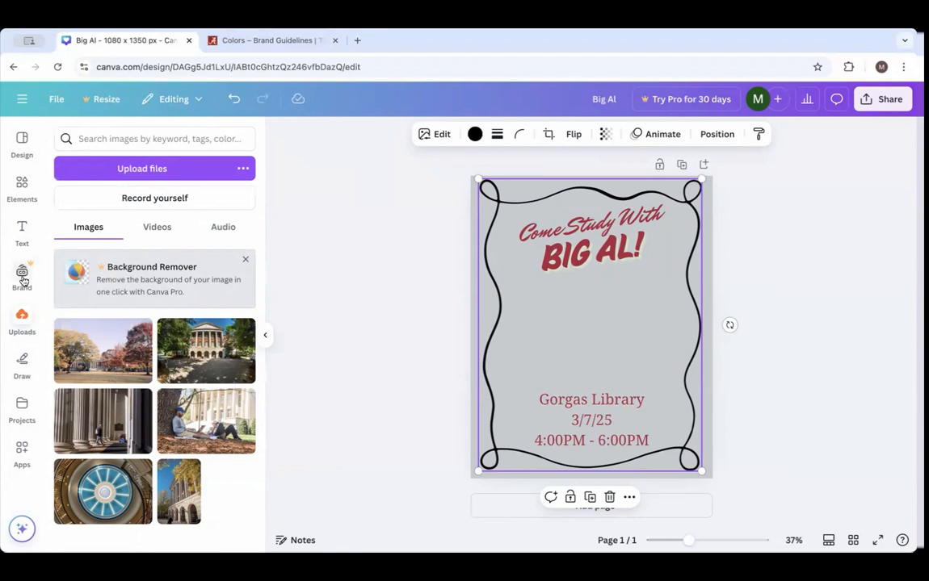
Clear the "border" search in the elements library and open the full photo collection.
{"action": "left_click", "coordinate": [22, 185]}
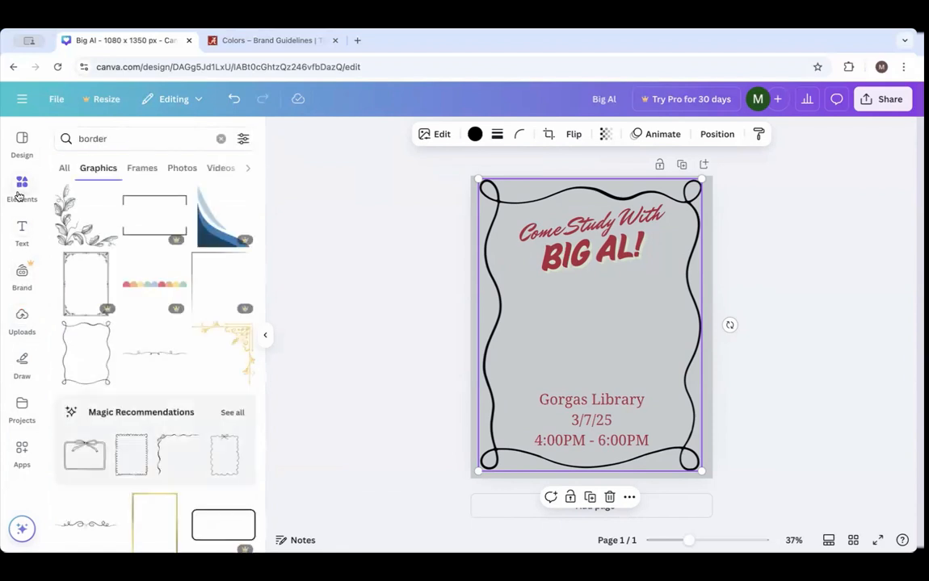
{"action": "left_click", "coordinate": [222, 141]}
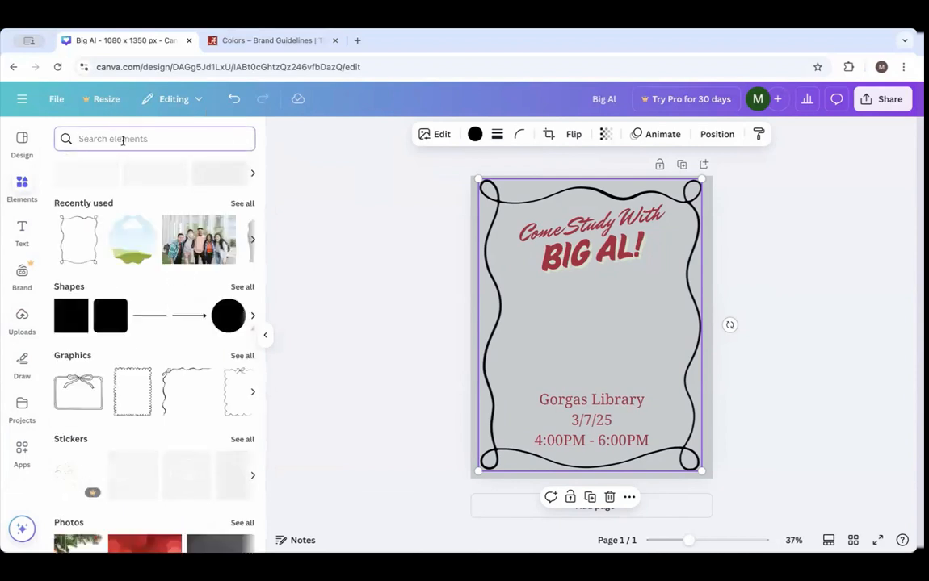
{"action": "scroll", "coordinate": [144, 339], "scroll_direction": "down", "scroll_amount": 5}
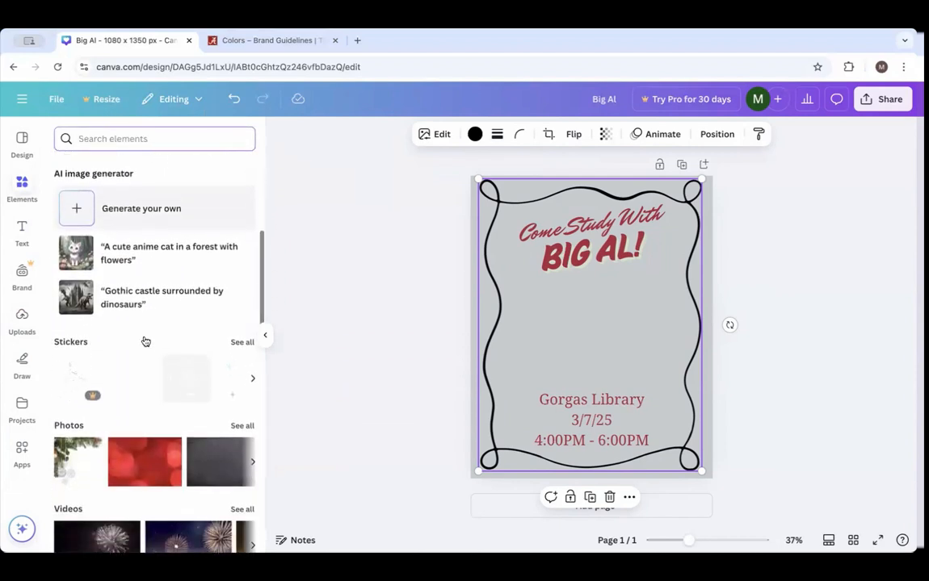
{"action": "scroll", "coordinate": [145, 341], "scroll_direction": "down", "scroll_amount": 10}
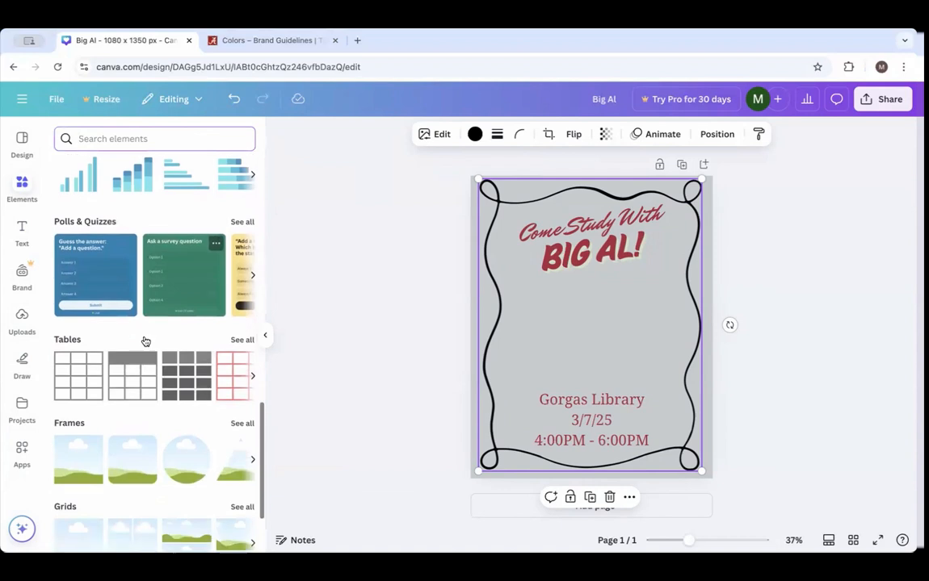
{"action": "scroll", "coordinate": [145, 340], "scroll_direction": "up", "scroll_amount": 10}
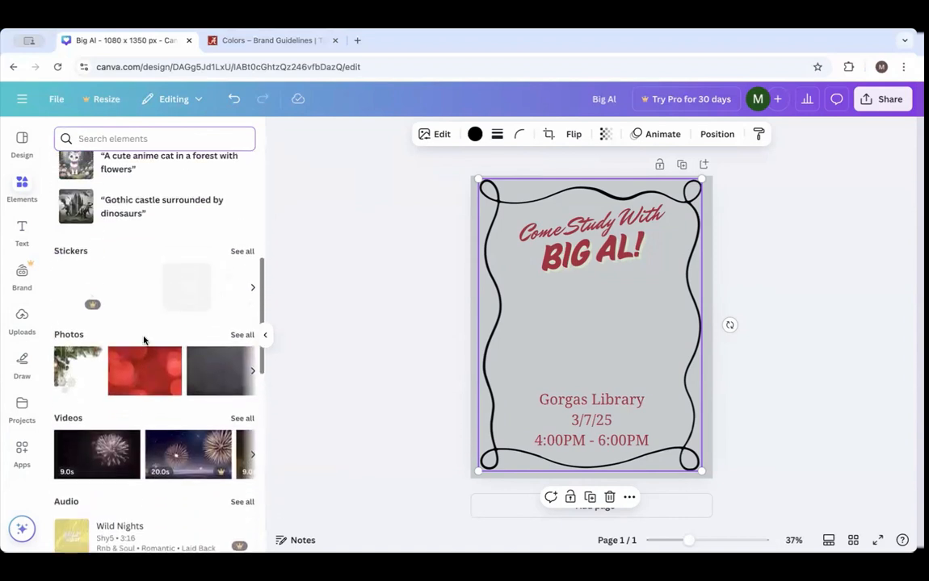
{"action": "left_click", "coordinate": [243, 336]}
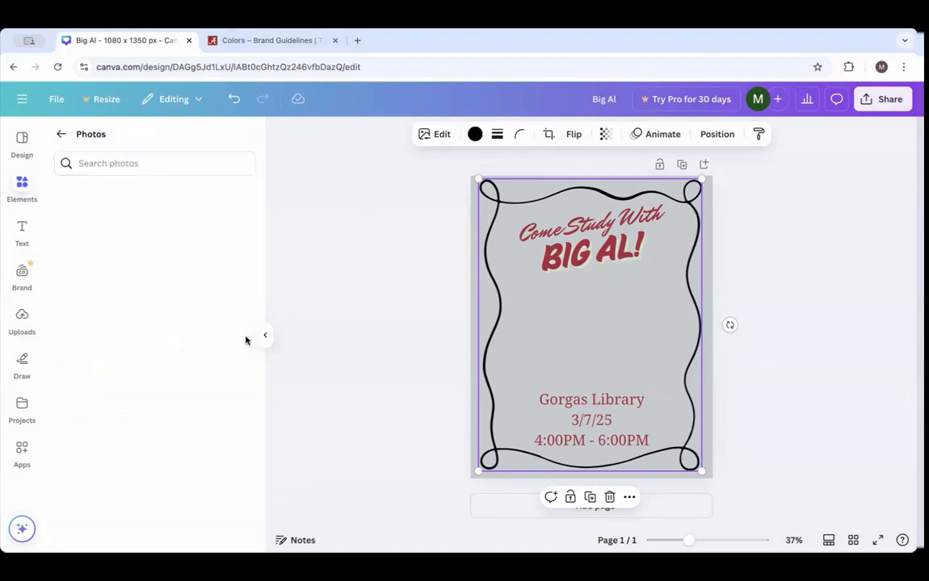
Search the photos for "elephant with books" and generate AI images from that prompt with Magic Media.
{"action": "scroll", "coordinate": [138, 424], "scroll_direction": "down", "scroll_amount": 5}
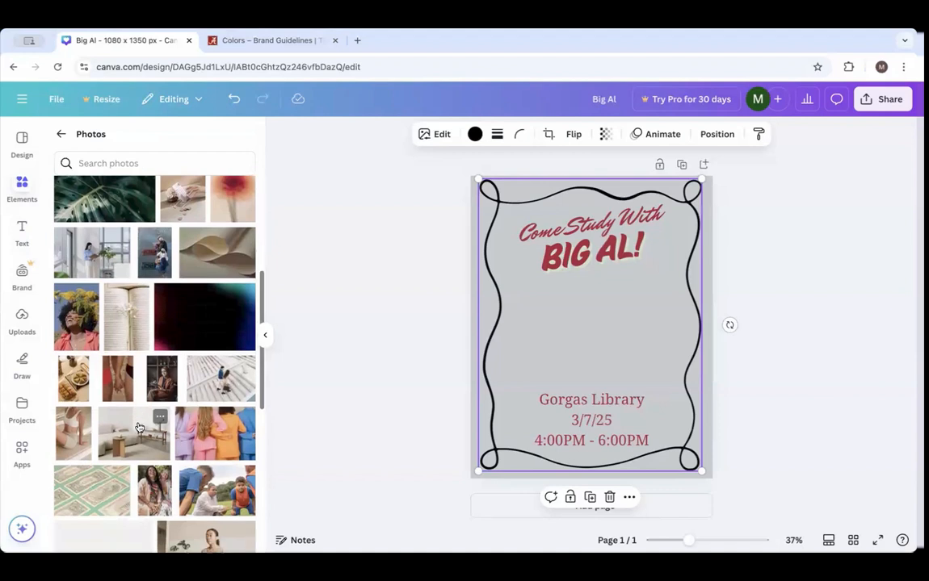
{"action": "scroll", "coordinate": [139, 427], "scroll_direction": "up", "scroll_amount": 5}
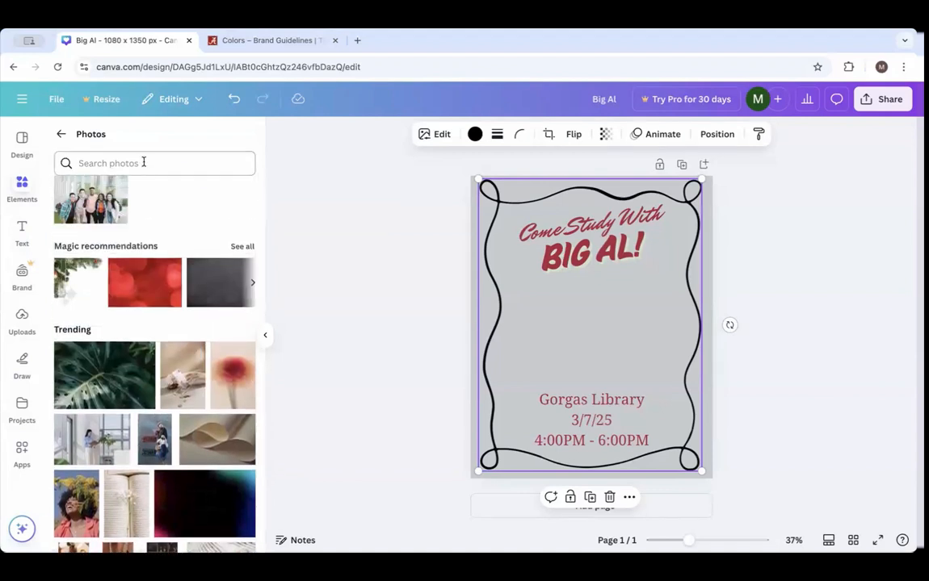
{"action": "left_click", "coordinate": [143, 162]}
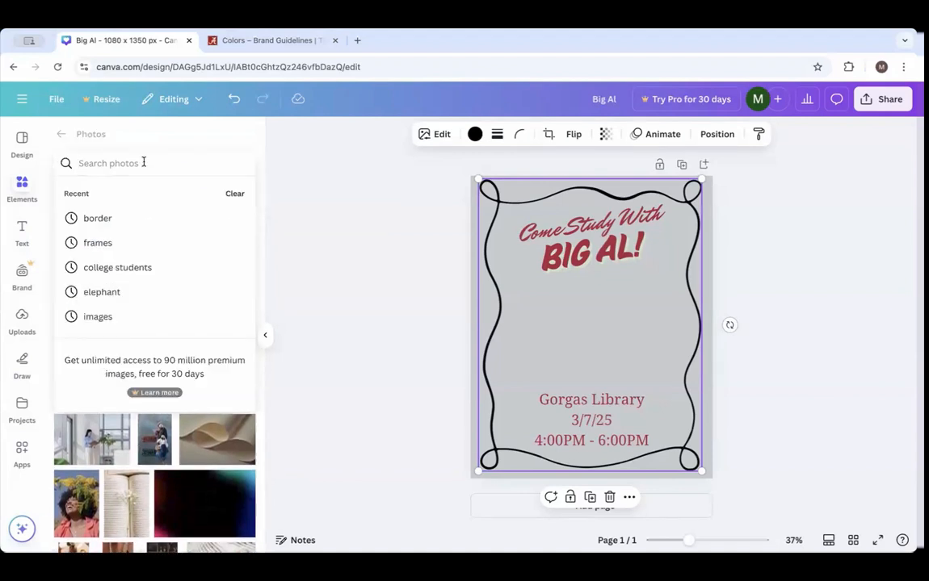
{"action": "type", "text": "elephant"}
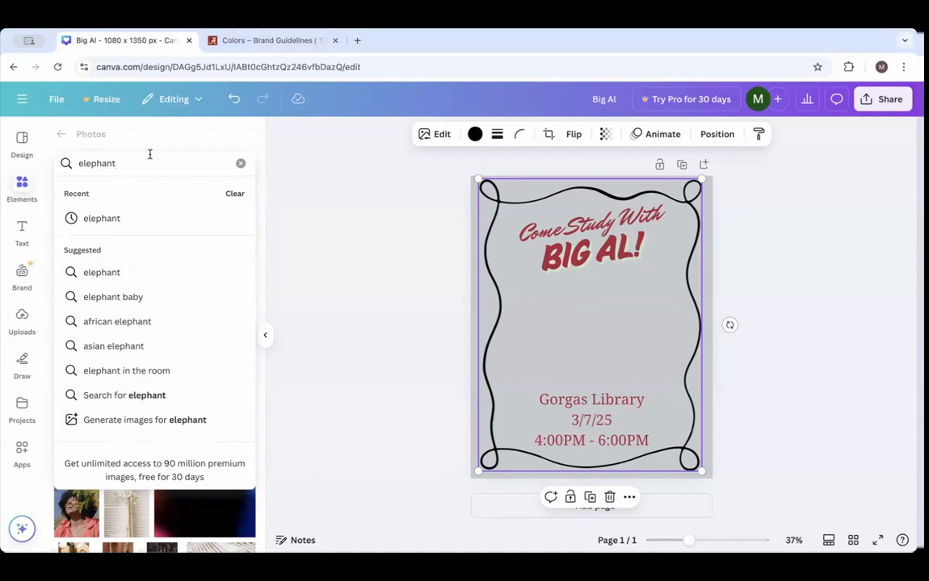
{"action": "type", "text": "with "}
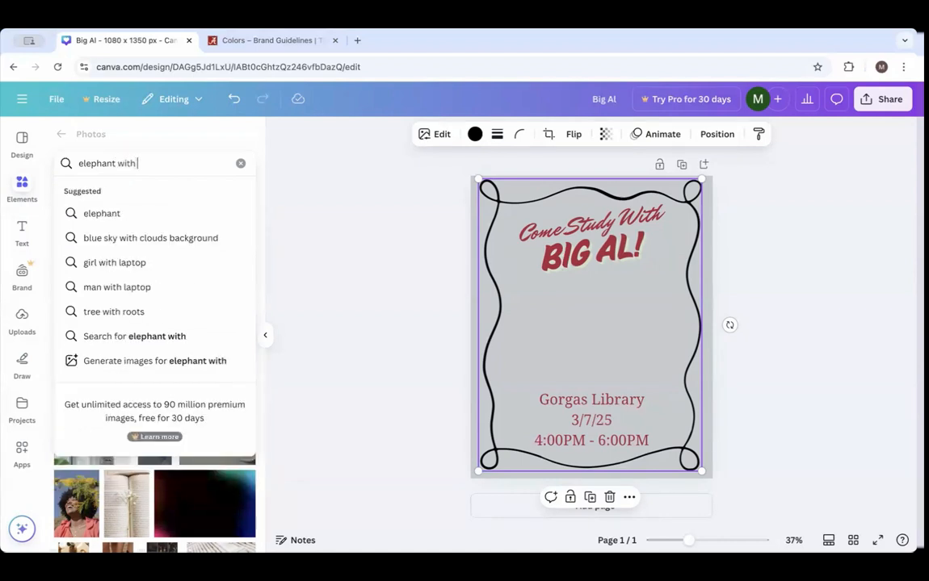
{"action": "type", "text": "books"}
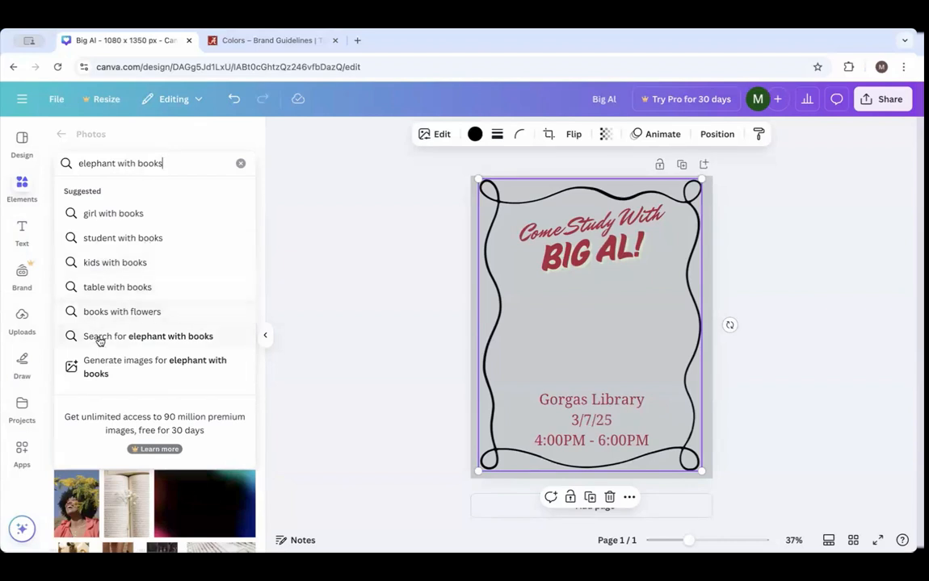
{"action": "left_click", "coordinate": [111, 363]}
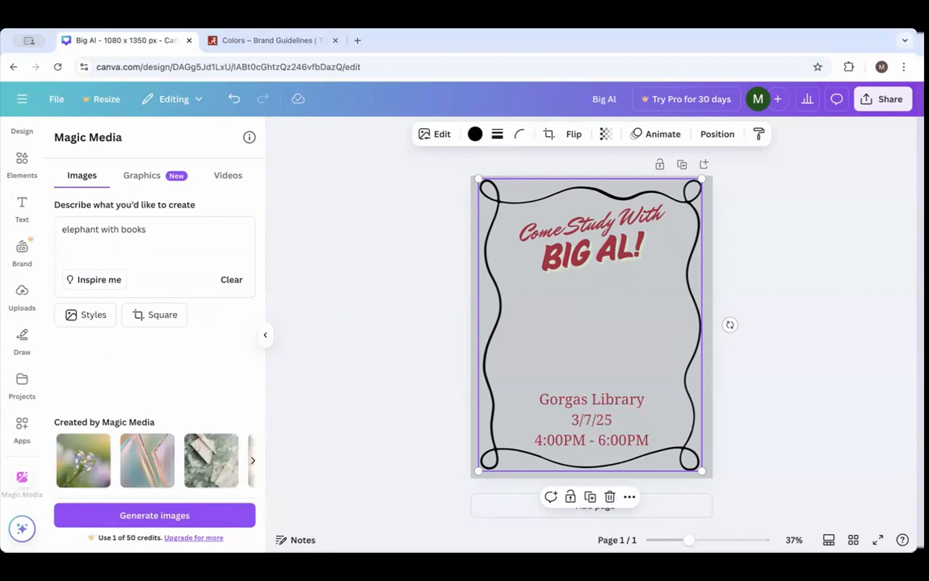
{"action": "left_click", "coordinate": [146, 516]}
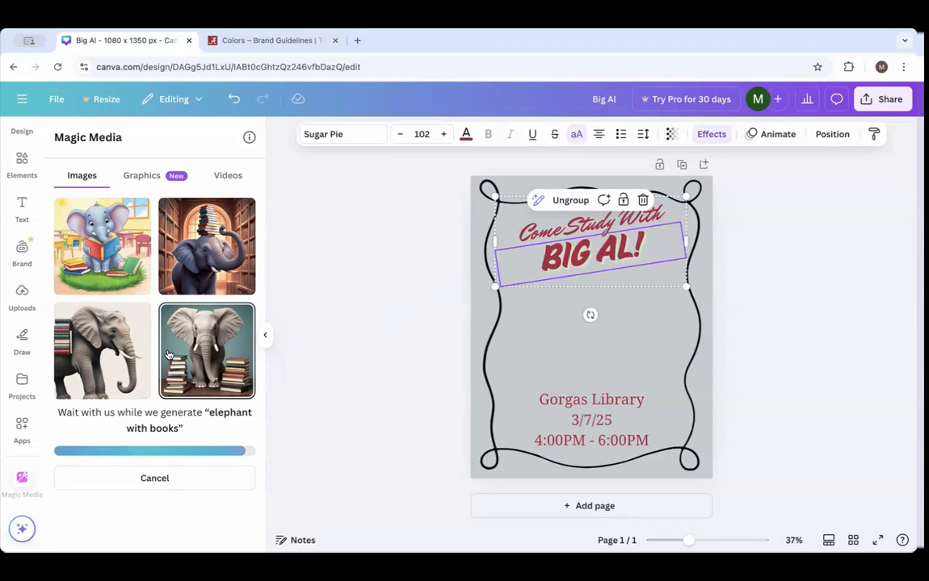
Insert the generated front-facing elephant between two book stacks, shrink it and centre it between the title and the event details.
{"action": "left_click", "coordinate": [210, 349]}
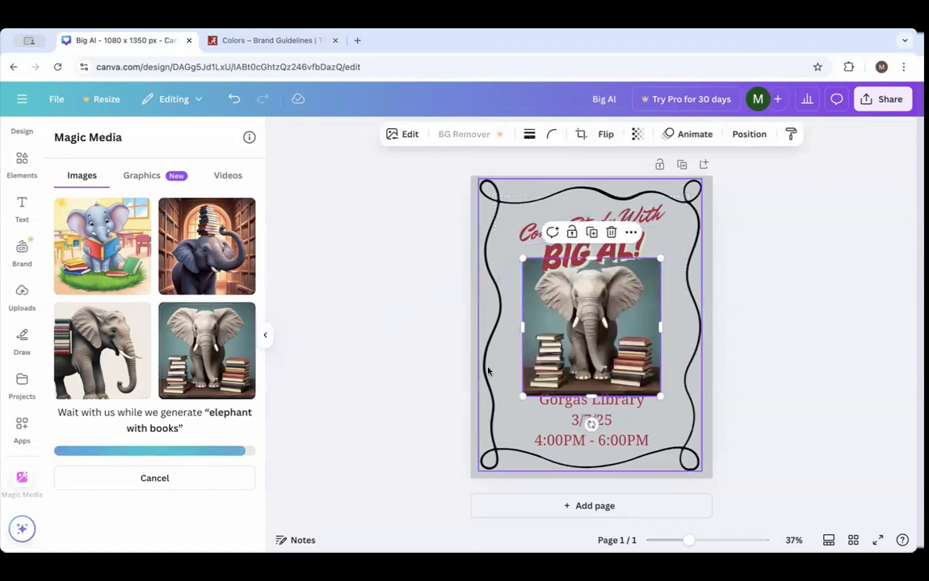
{"action": "left_click_drag", "start_coordinate": [521, 259], "coordinate": [547, 283]}
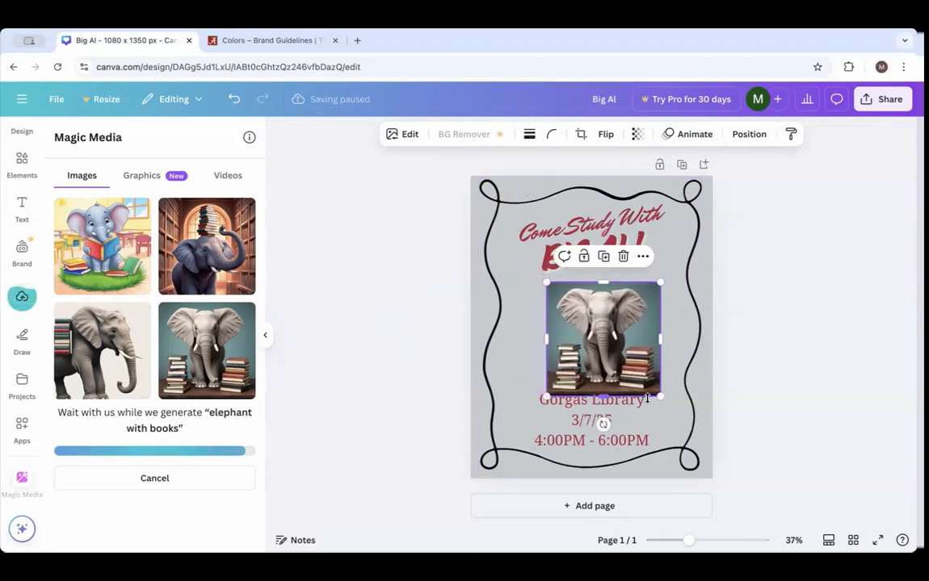
{"action": "left_click_drag", "start_coordinate": [660, 394], "coordinate": [649, 384]}
{"action": "left_click_drag", "start_coordinate": [608, 340], "coordinate": [589, 332]}
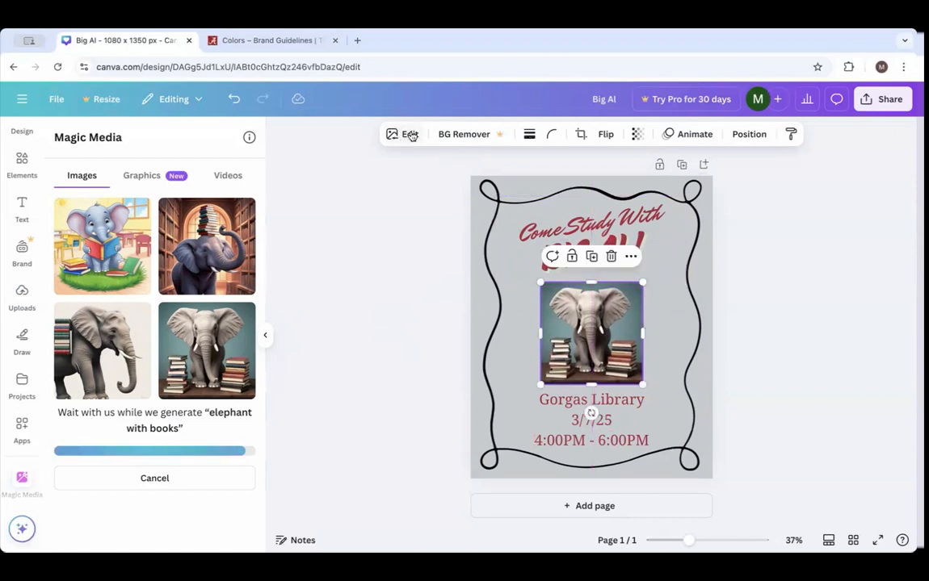
{"action": "left_click", "coordinate": [480, 280]}
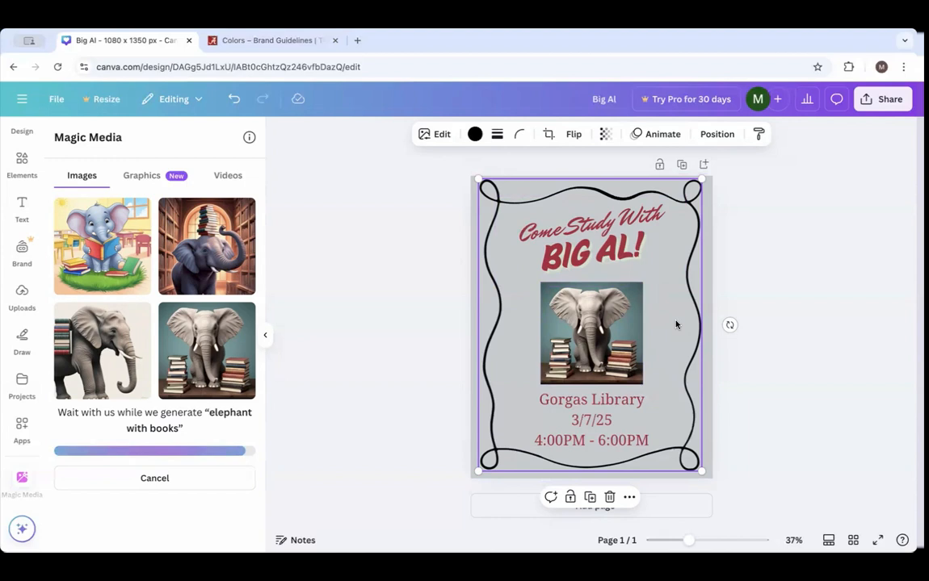
Return from the photo collection to the main elements library and look through its categories, from shapes and graphics to frames and collections.
{"action": "left_click", "coordinate": [21, 158]}
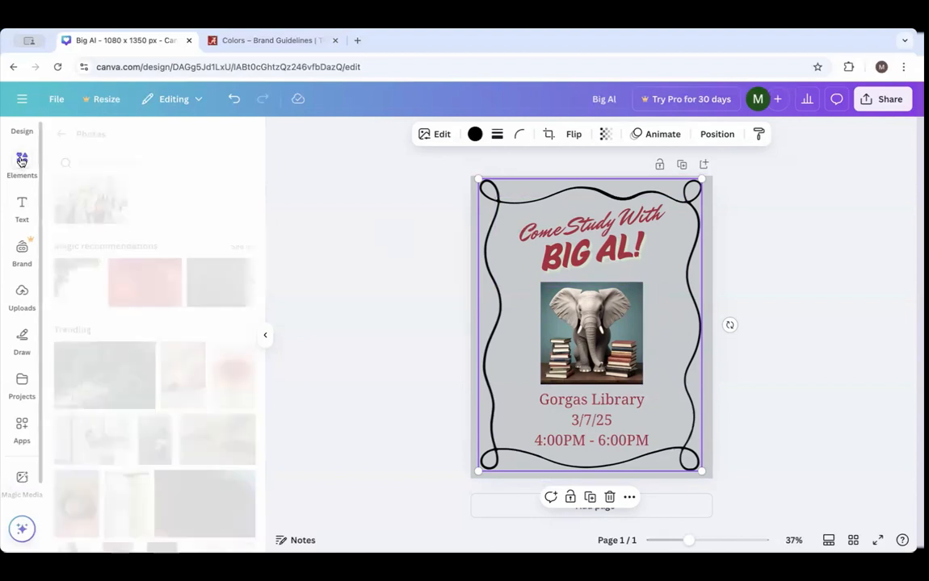
{"action": "scroll", "coordinate": [166, 291], "scroll_direction": "up", "scroll_amount": 2}
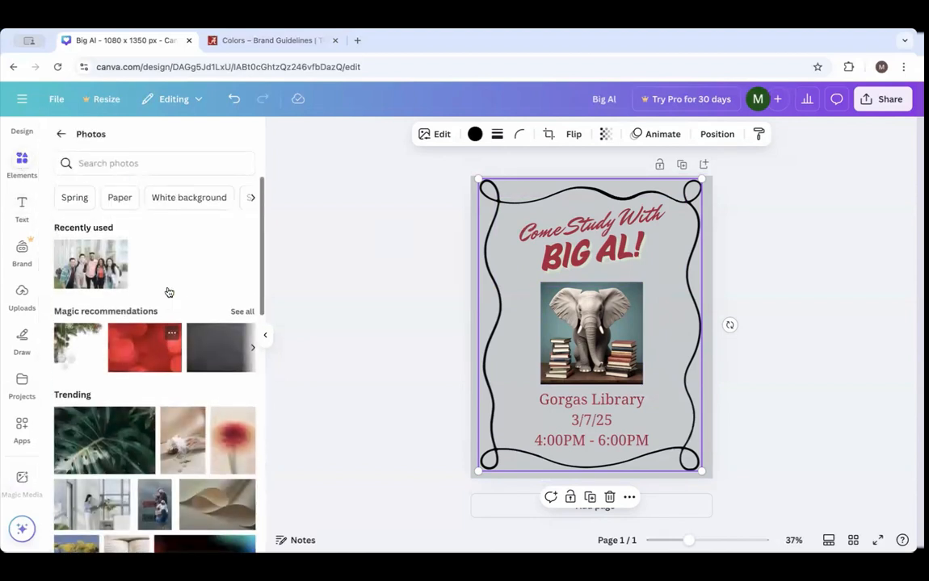
{"action": "left_click", "coordinate": [61, 134]}
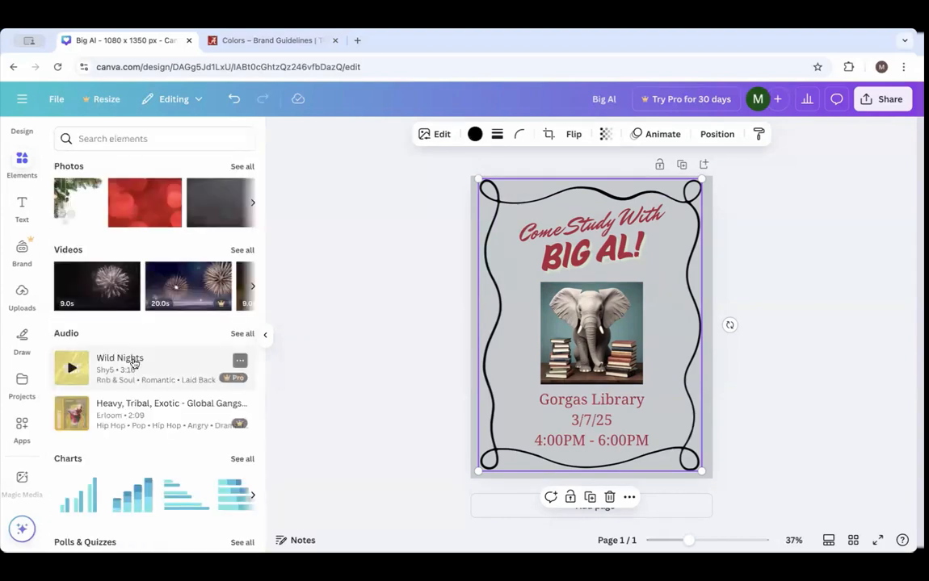
{"action": "scroll", "coordinate": [137, 421], "scroll_direction": "down", "scroll_amount": 2}
{"action": "scroll", "coordinate": [139, 424], "scroll_direction": "down", "scroll_amount": 10}
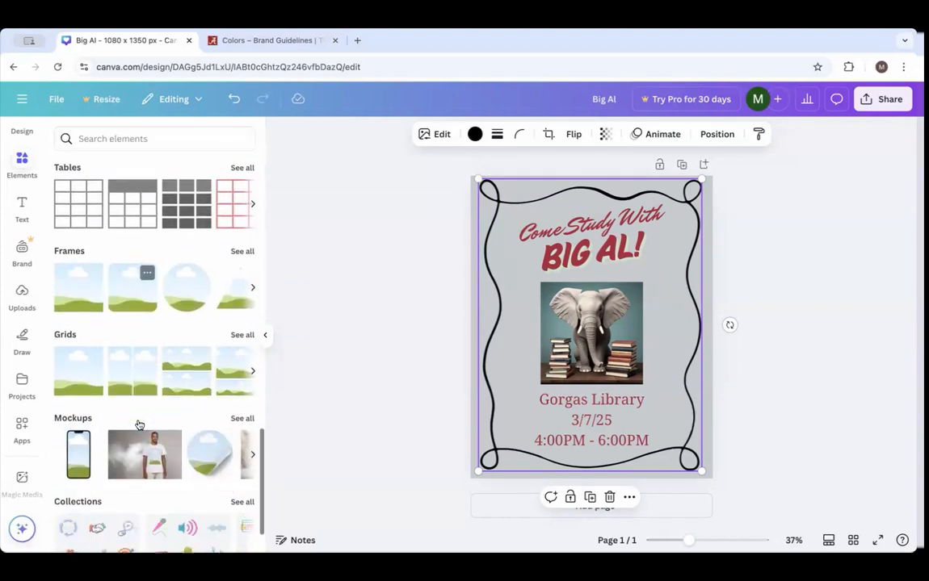
{"action": "scroll", "coordinate": [139, 424], "scroll_direction": "up", "scroll_amount": 15}
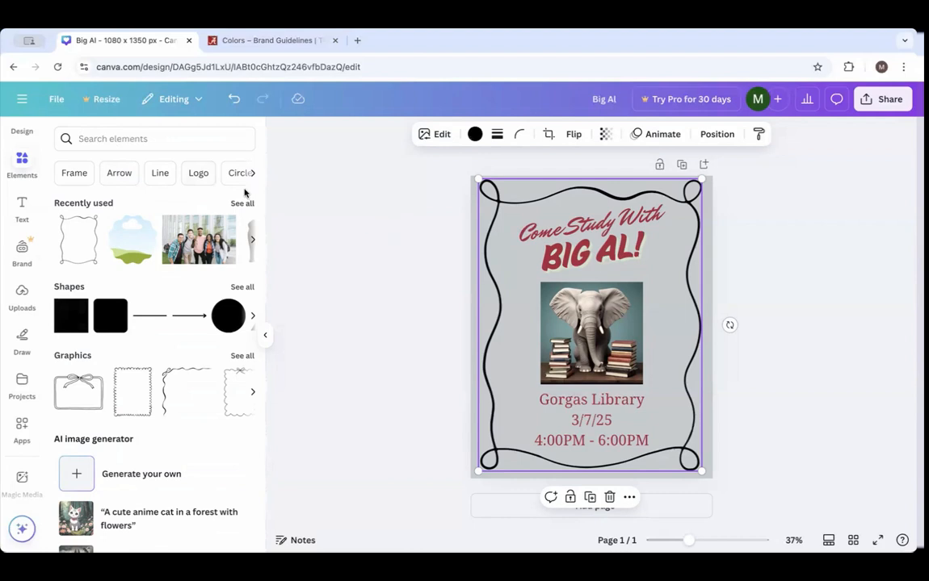
Leave the design for the home page and open the Help Center through Ask Canva, showing its Learn resources.
{"action": "left_click", "coordinate": [21, 103]}
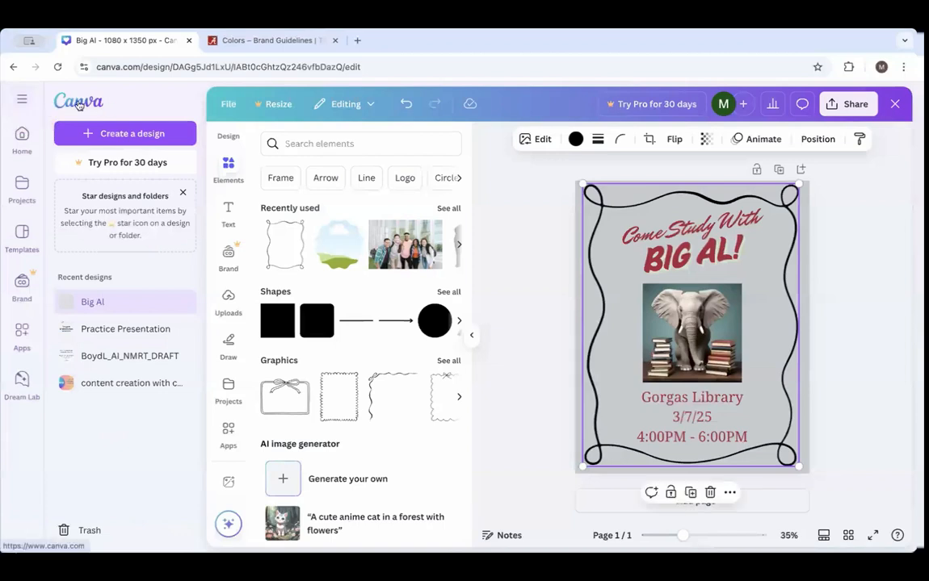
{"action": "left_click", "coordinate": [20, 137]}
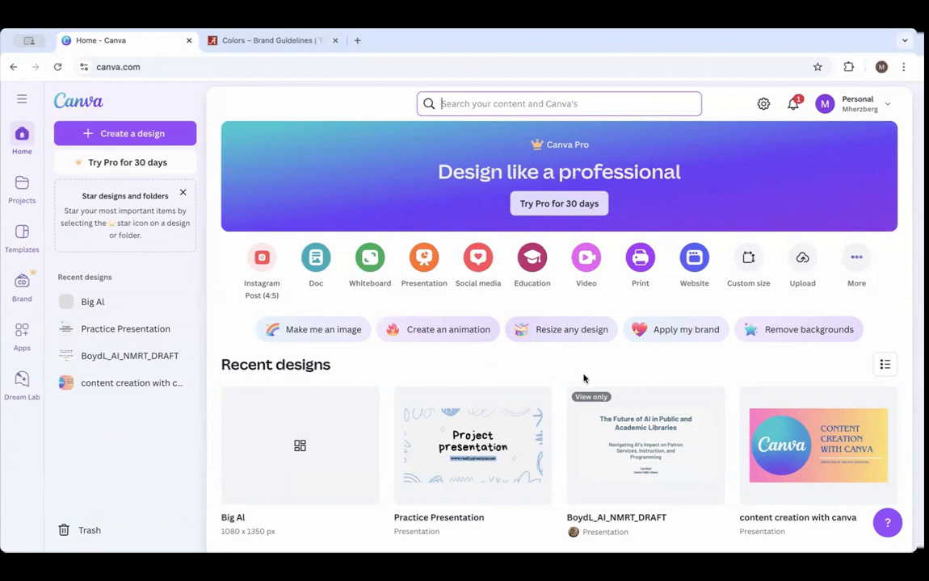
{"action": "left_click", "coordinate": [887, 525]}
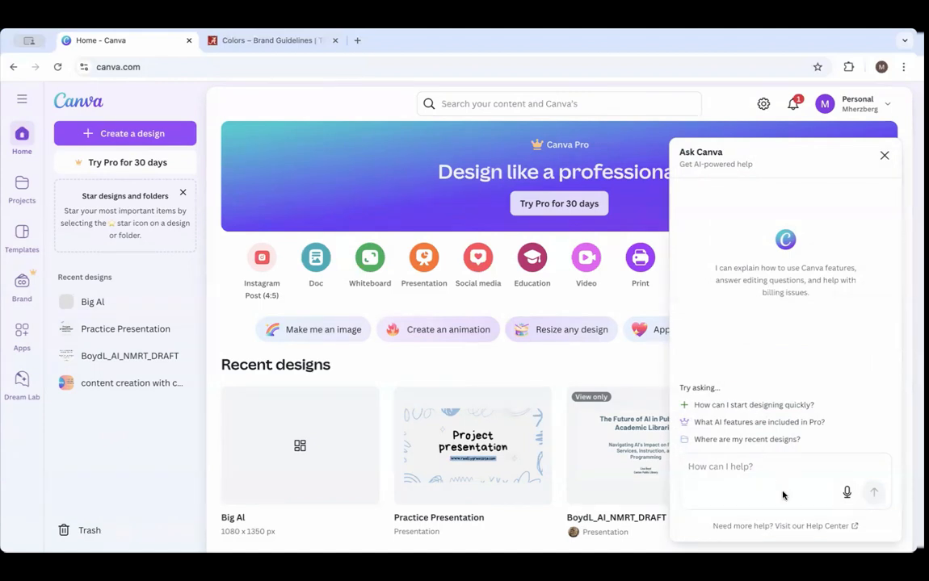
{"action": "left_click", "coordinate": [829, 527]}
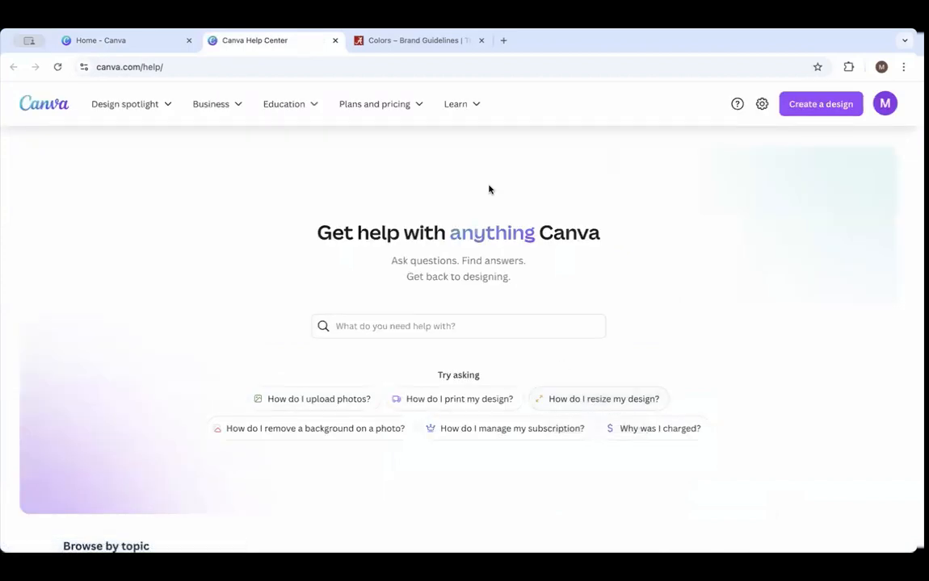
{"action": "mouse_move", "coordinate": [458, 105]}
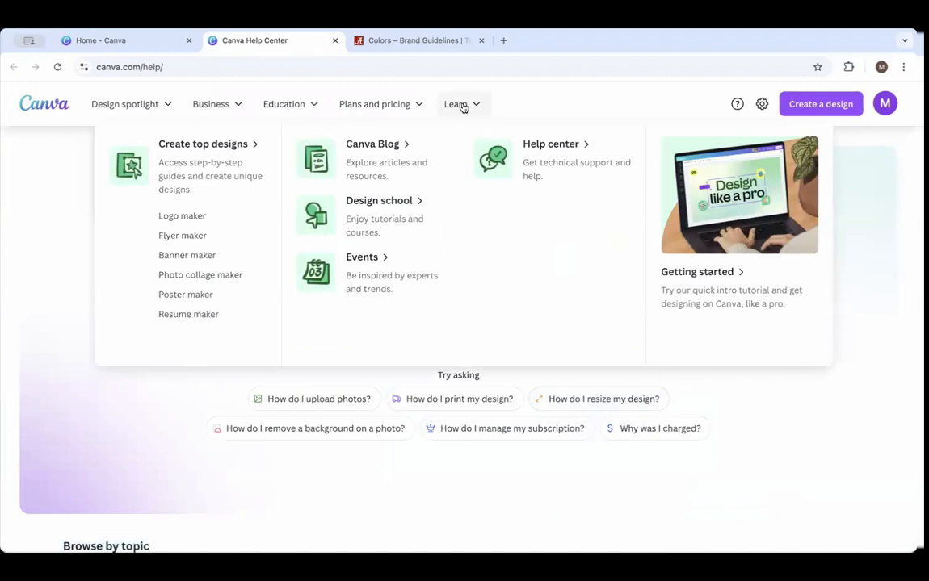